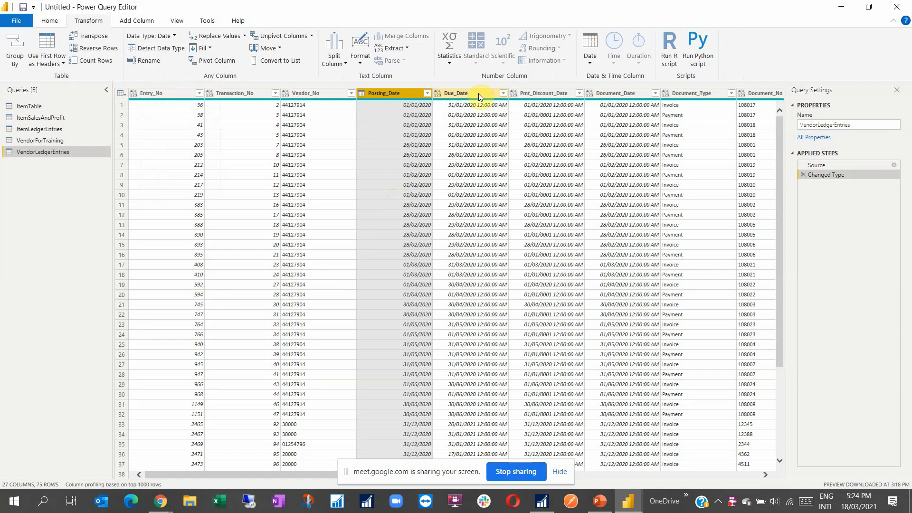
# - Set the data type of the Due_Date column in the VendorLedgerEntries query to Date
pyautogui.click(162, 38)
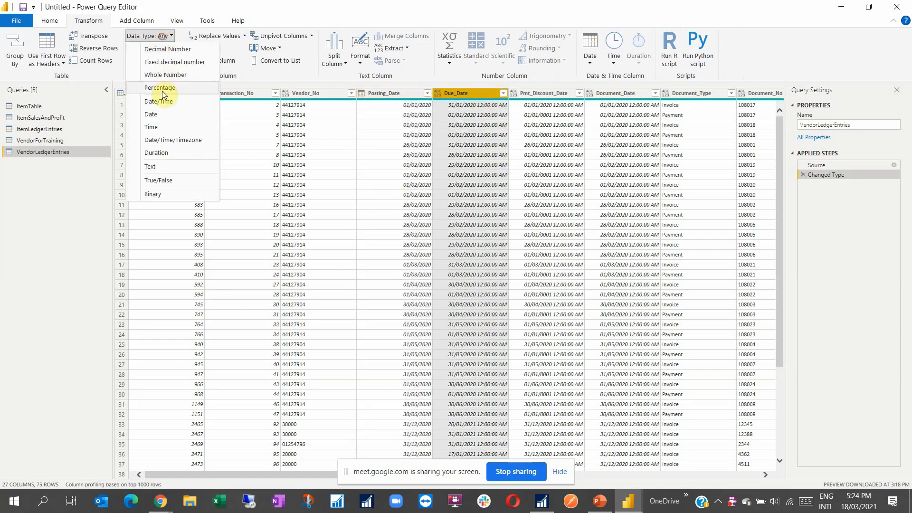
pyautogui.click(151, 114)
# - Change Amount, Debit_Amount, Credit_Amount, Remaining_Amount, their four LCY counterparts and Original_Amt_LCY in VendorLedgerEntries to the Decimal Number type
pyautogui.moveTo(264, 473); pyautogui.dragTo(560, 478)
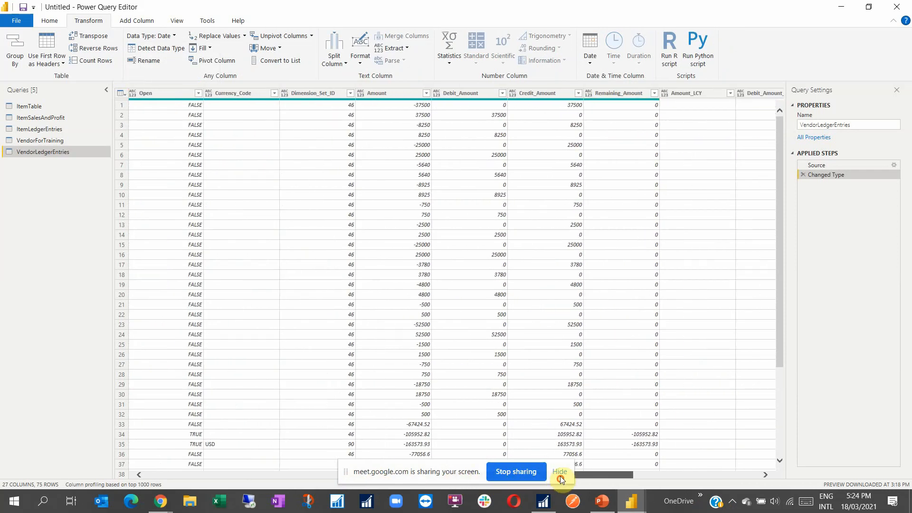
pyautogui.click(392, 93)
pyautogui.keyDown('ctrl'); pyautogui.click(465, 93); pyautogui.keyUp('ctrl')
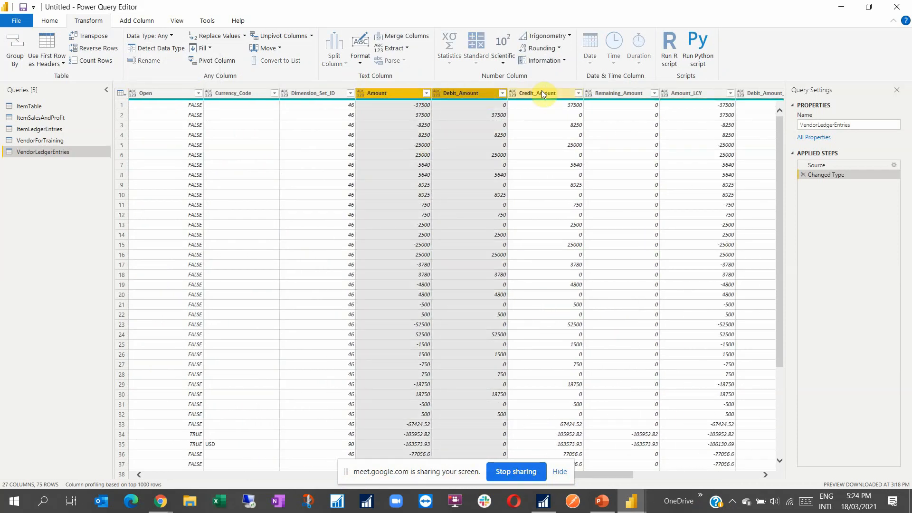
pyautogui.keyDown('ctrl'); pyautogui.click(541, 93); pyautogui.keyUp('ctrl')
pyautogui.keyDown('ctrl'); pyautogui.click(614, 93); pyautogui.keyUp('ctrl')
pyautogui.keyDown('ctrl'); pyautogui.click(685, 94); pyautogui.keyUp('ctrl')
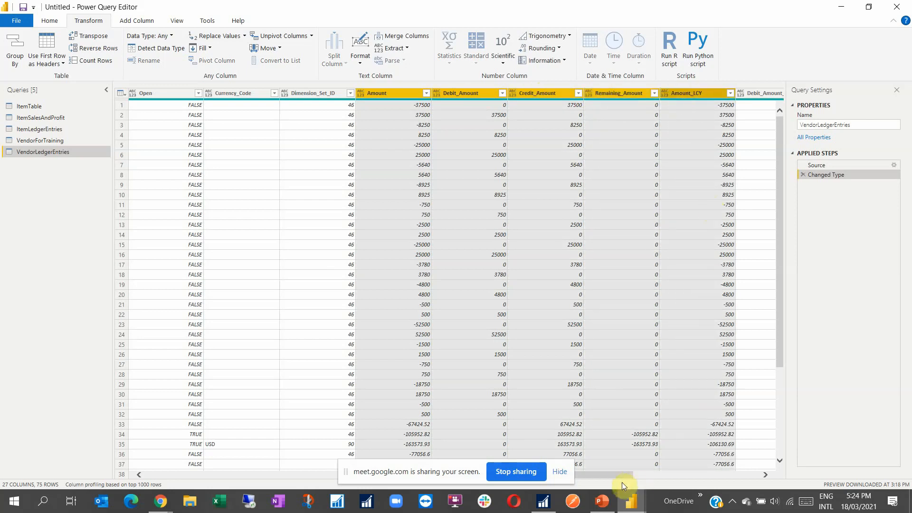
pyautogui.moveTo(619, 476); pyautogui.dragTo(789, 477)
pyautogui.keyDown('ctrl'); pyautogui.click(358, 93); pyautogui.keyUp('ctrl')
pyautogui.keyDown('ctrl'); pyautogui.click(434, 93); pyautogui.keyUp('ctrl')
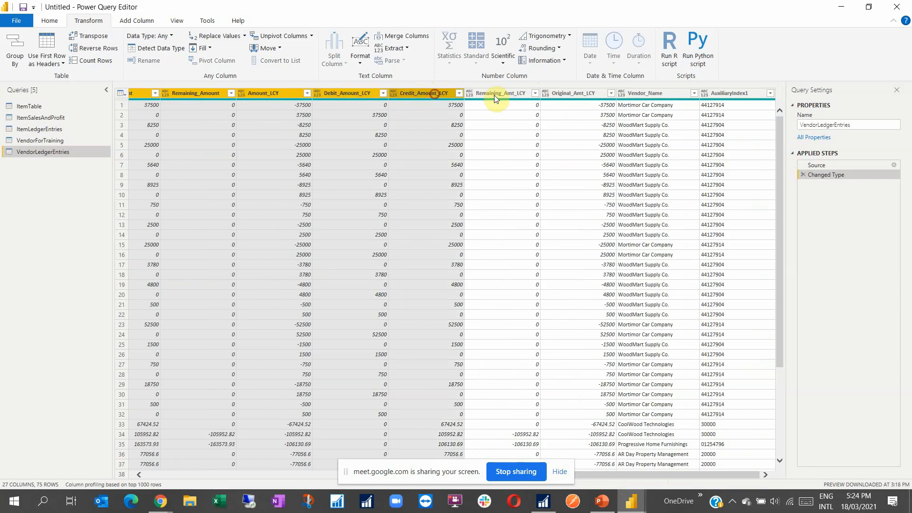
pyautogui.keyDown('ctrl'); pyautogui.click(502, 93); pyautogui.keyUp('ctrl')
pyautogui.keyDown('ctrl'); pyautogui.click(582, 92); pyautogui.keyUp('ctrl')
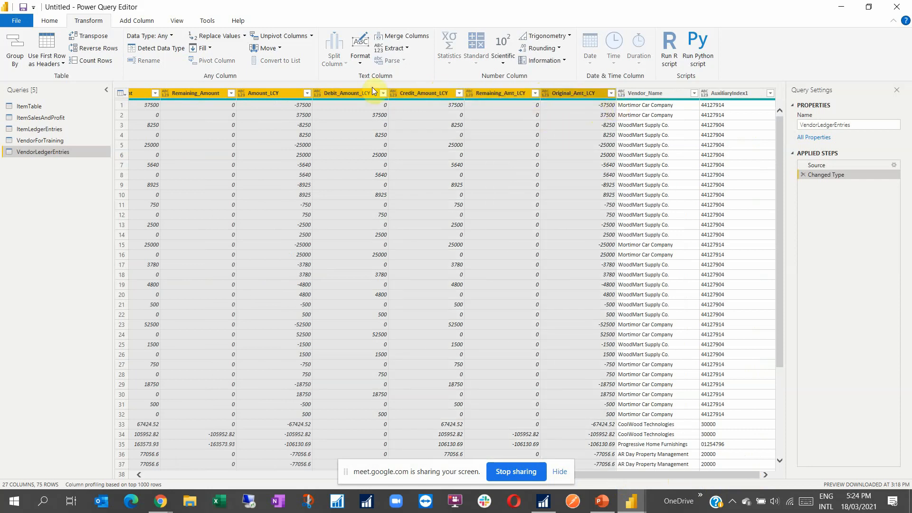
pyautogui.click(166, 38)
pyautogui.click(167, 50)
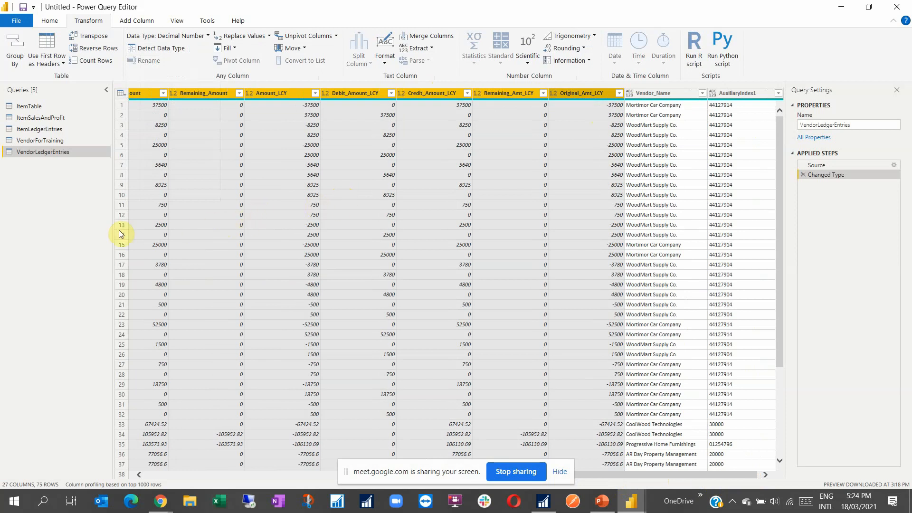
# - Set the data type of the Posting_Date column in the ItemLedgerEntries query to Date
pyautogui.click(29, 142)
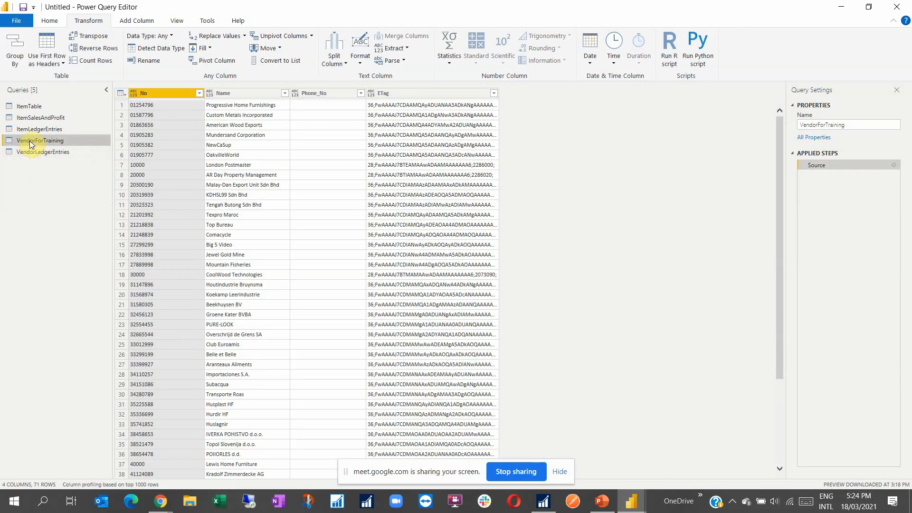
pyautogui.click(30, 130)
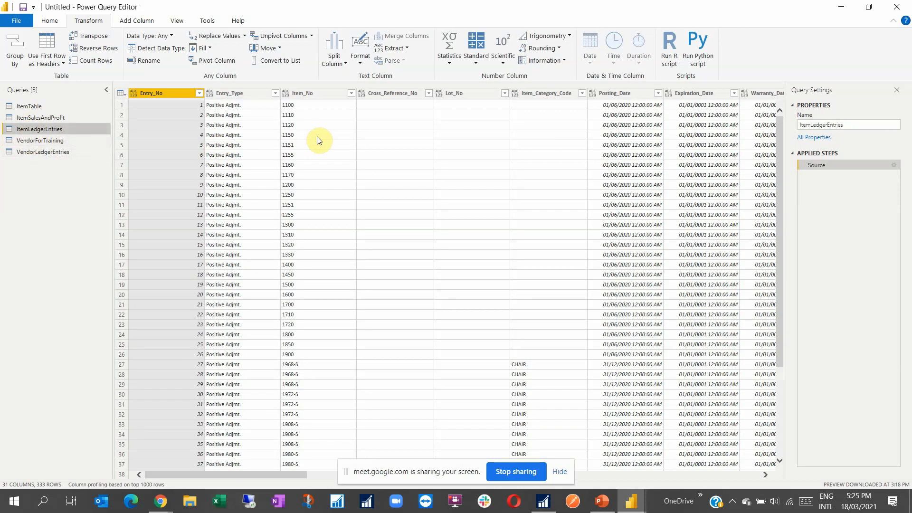
pyautogui.click(626, 92)
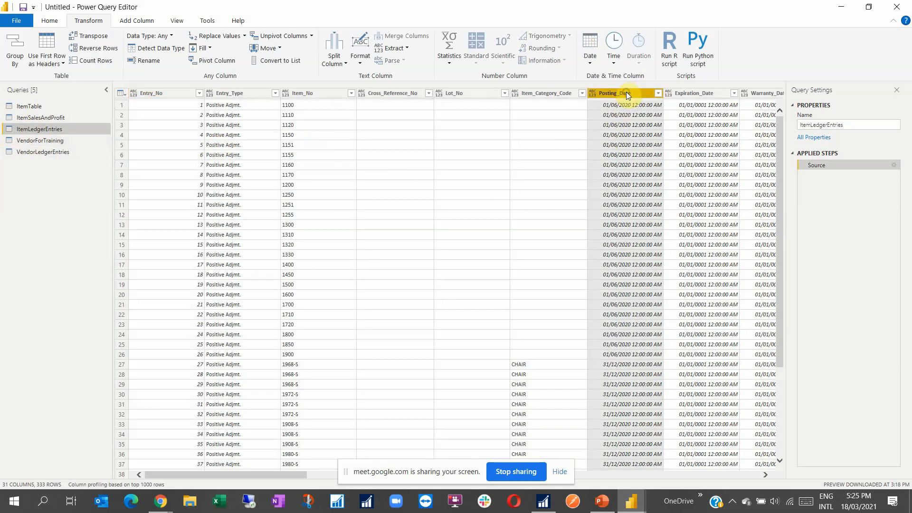
pyautogui.click(157, 36)
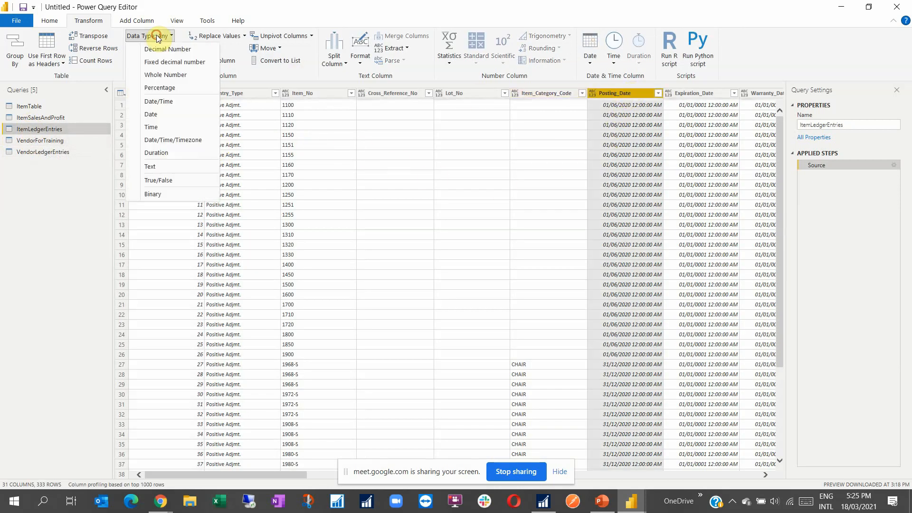
pyautogui.click(155, 117)
# - Set the data type of the Expiration_Date column in ItemLedgerEntries to Date
pyautogui.moveTo(246, 476); pyautogui.dragTo(329, 475)
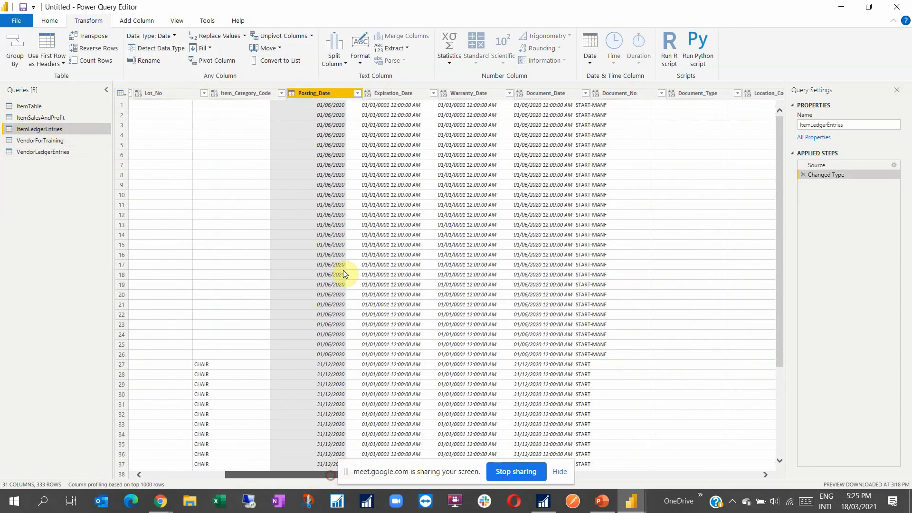
pyautogui.hscroll(1, 356, 183)
pyautogui.click(357, 93)
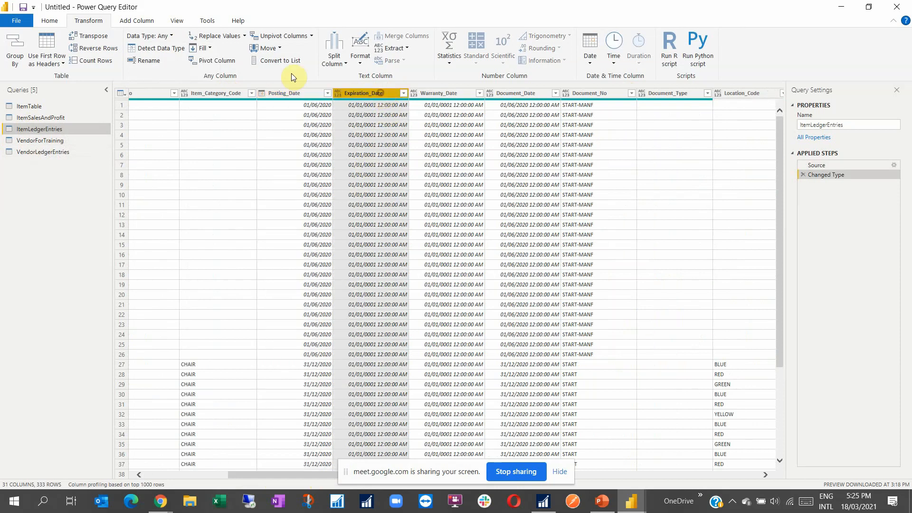
pyautogui.click(160, 39)
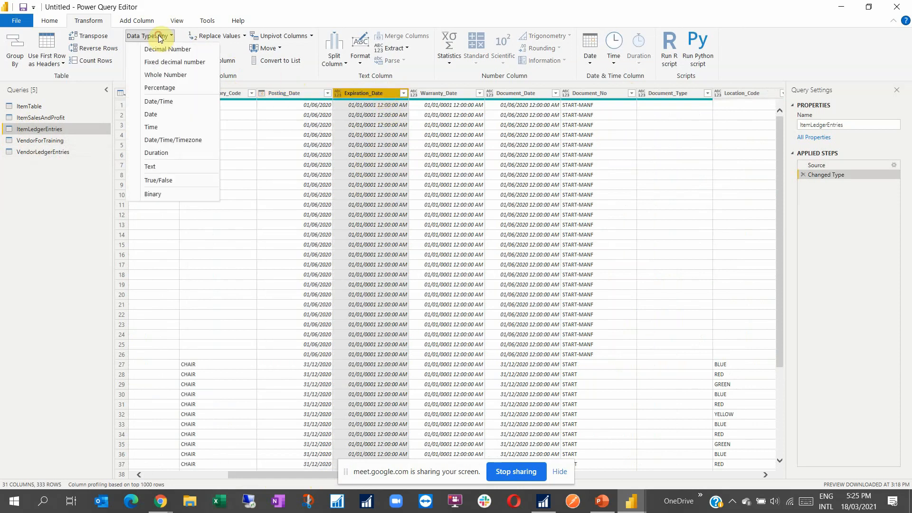
pyautogui.click(155, 114)
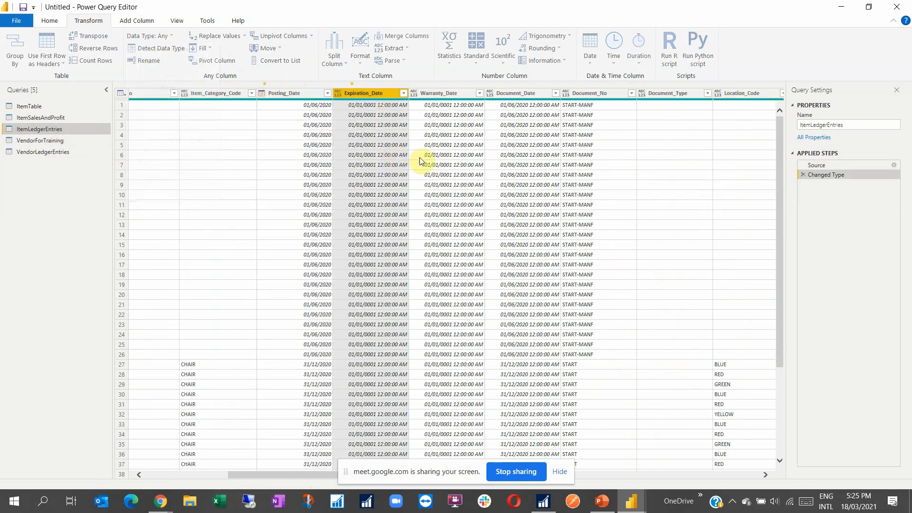
# - Set the data type of the Document_Date column in ItemLedgerEntries to Date
pyautogui.click(553, 93)
pyautogui.click(554, 93)
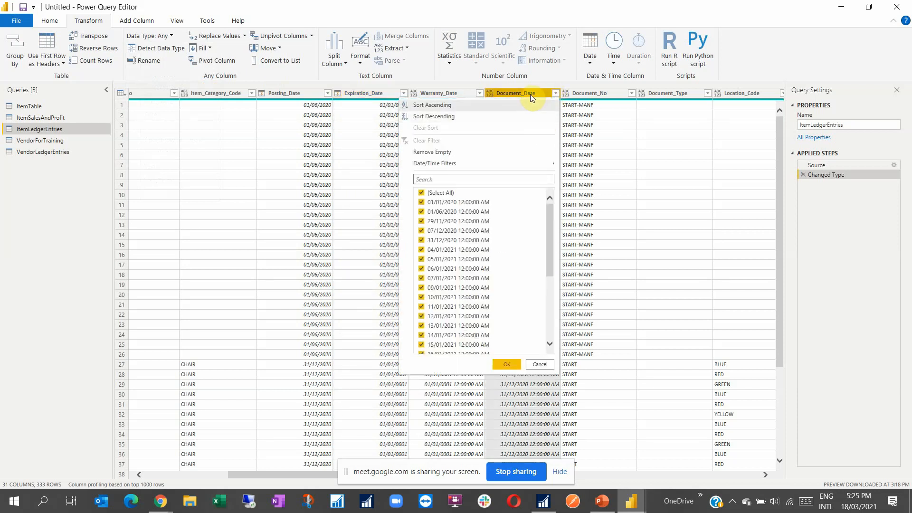
pyautogui.click(529, 93)
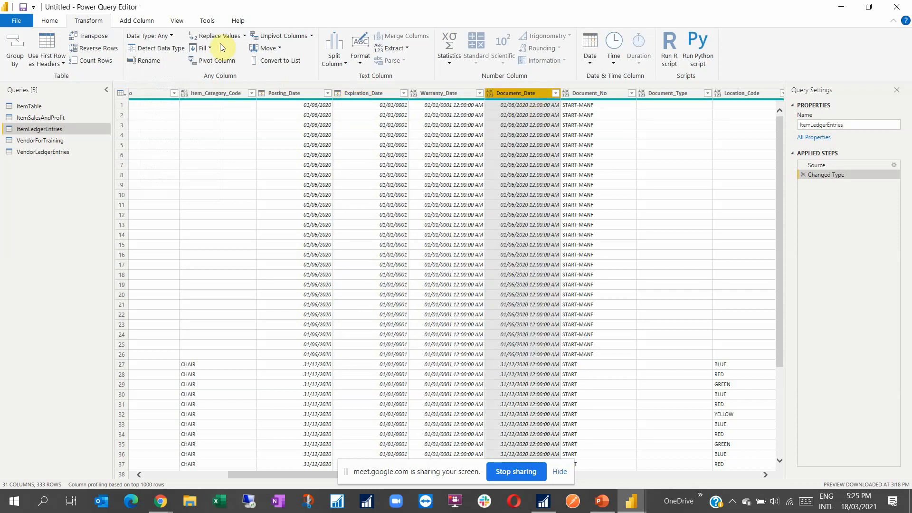
pyautogui.click(164, 35)
pyautogui.click(159, 115)
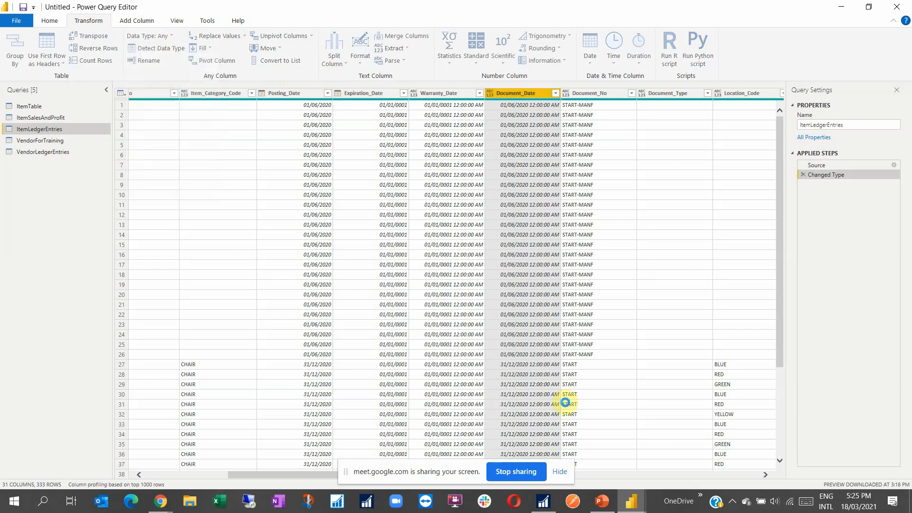
# - Set the data type of the Quantity column in ItemLedgerEntries to Whole Number
pyautogui.moveTo(316, 477); pyautogui.dragTo(452, 475)
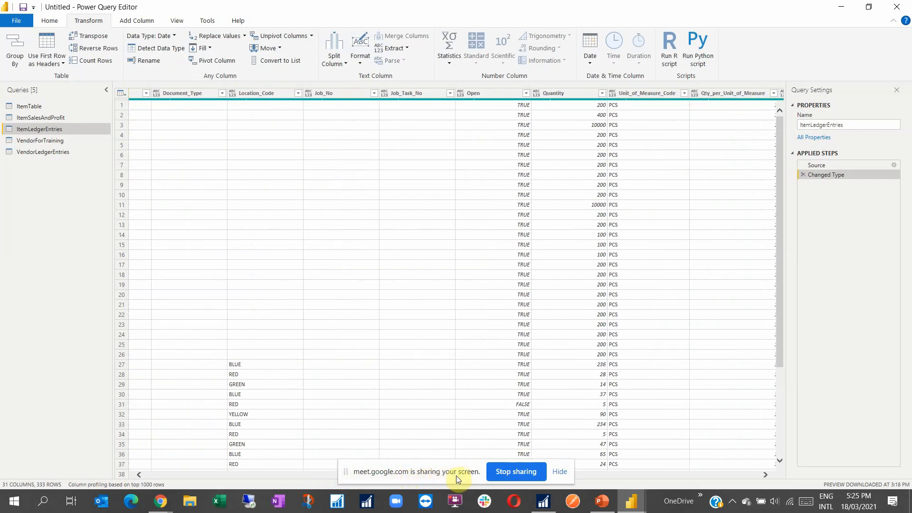
pyautogui.click(433, 93)
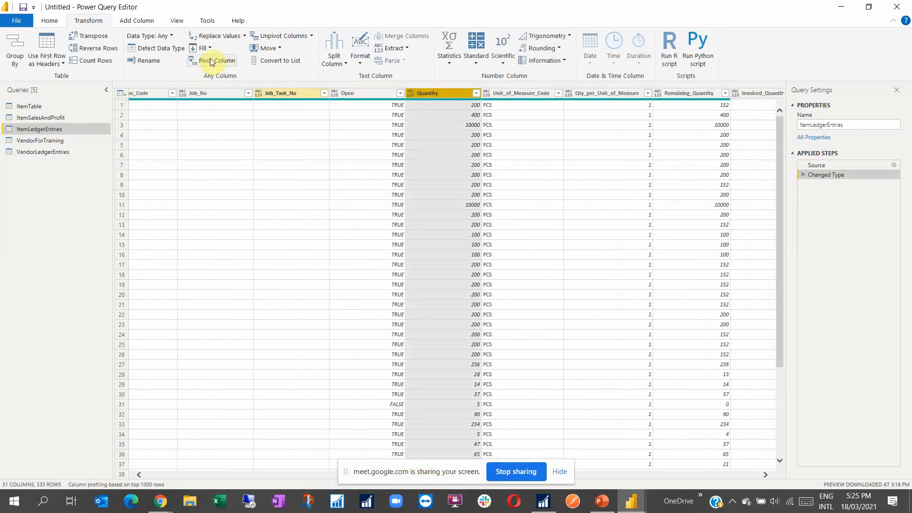
pyautogui.click(166, 36)
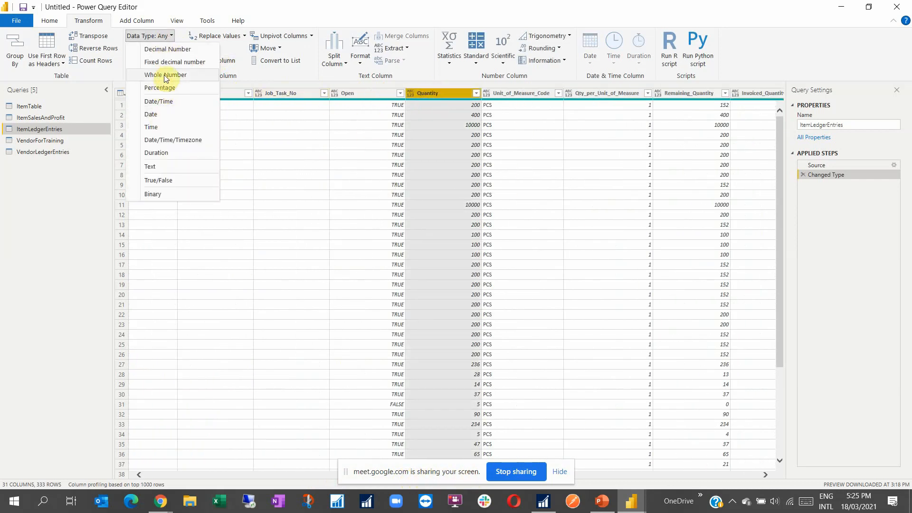
pyautogui.click(165, 75)
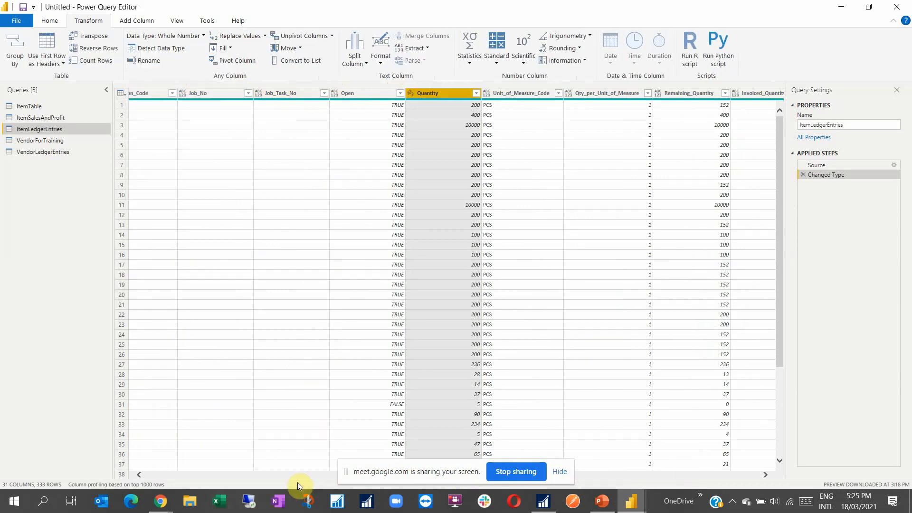
# - Set the data type of the Remaining_Quantity column in ItemLedgerEntries to Whole Number
pyautogui.click(767, 473)
pyautogui.click(766, 474)
pyautogui.click(765, 474)
pyautogui.click(440, 92)
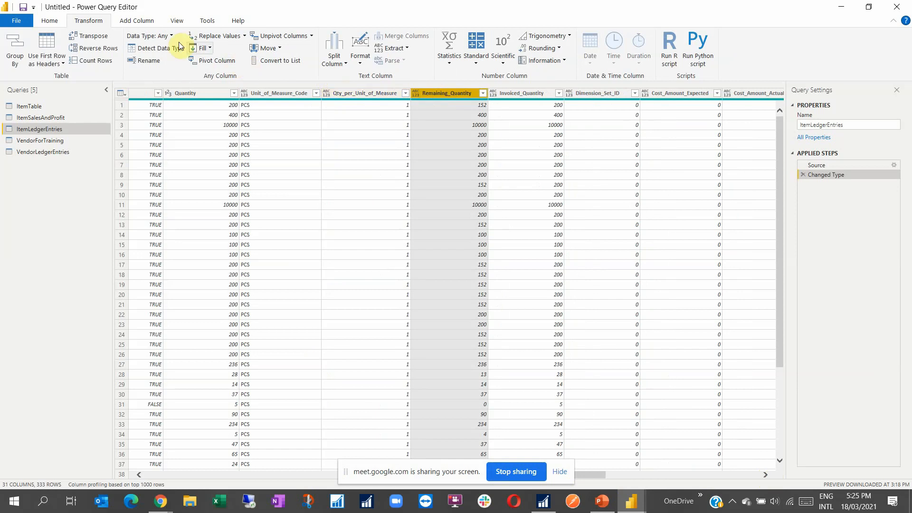
pyautogui.click(149, 36)
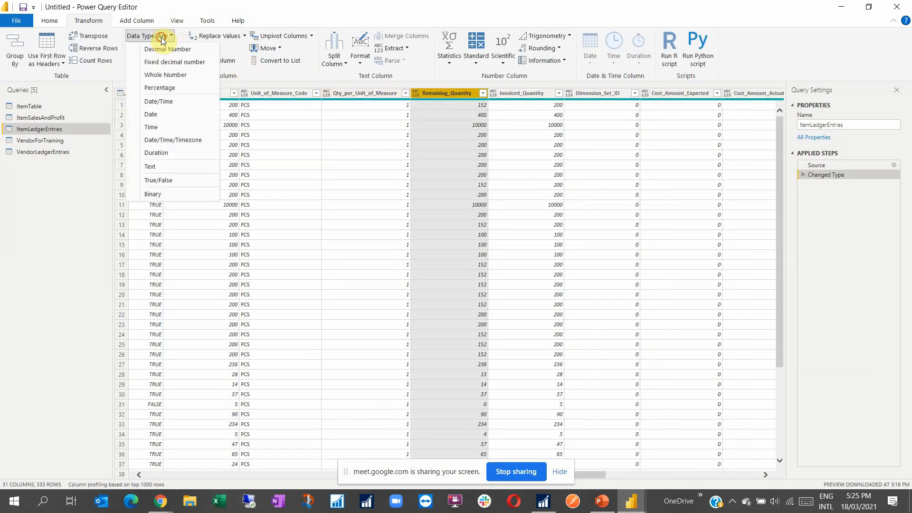
pyautogui.click(164, 75)
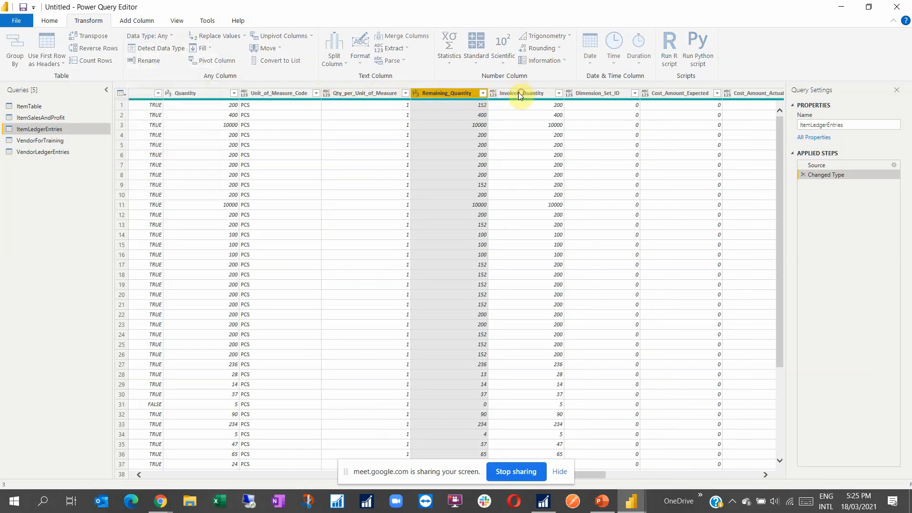
# - Set the data type of the Invoiced_Quantity column in ItemLedgerEntries to Whole Number
pyautogui.click(520, 93)
pyautogui.click(148, 36)
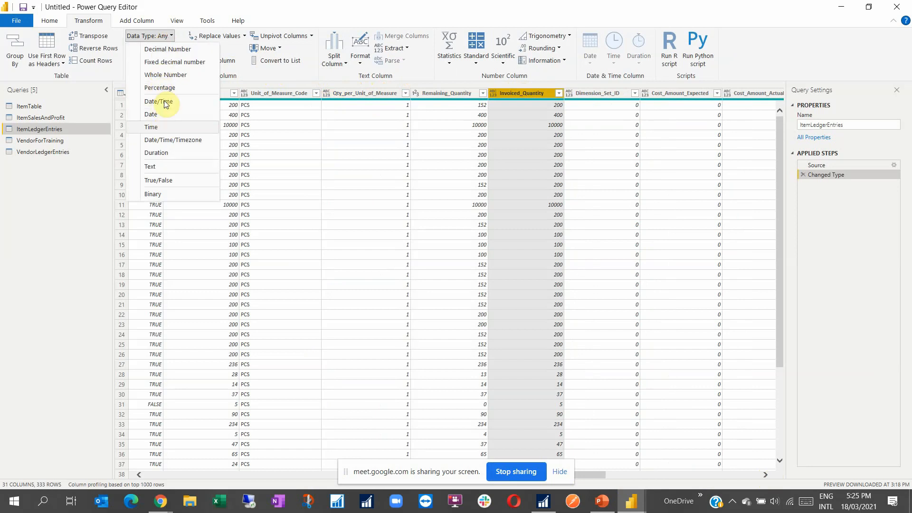
pyautogui.click(169, 75)
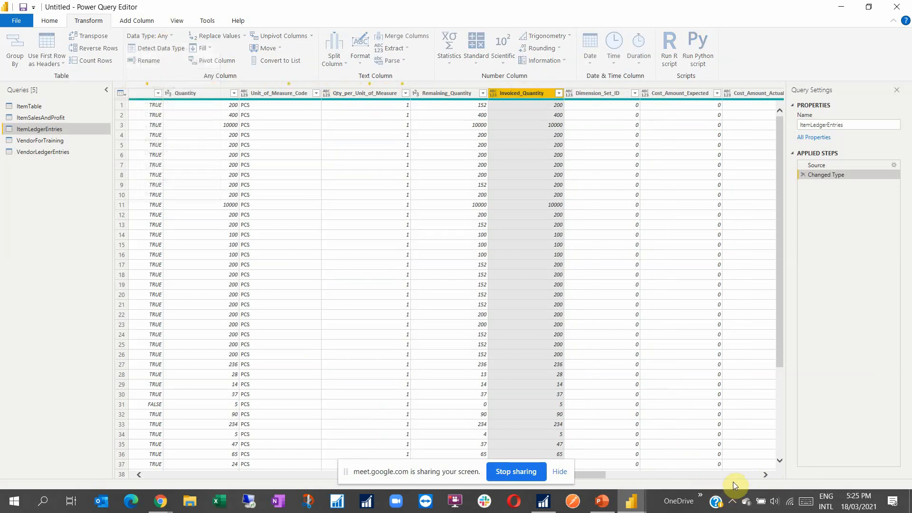
# - Apply the query changes and close the Power Query Editor to return to the report
pyautogui.moveTo(596, 477); pyautogui.dragTo(386, 477)
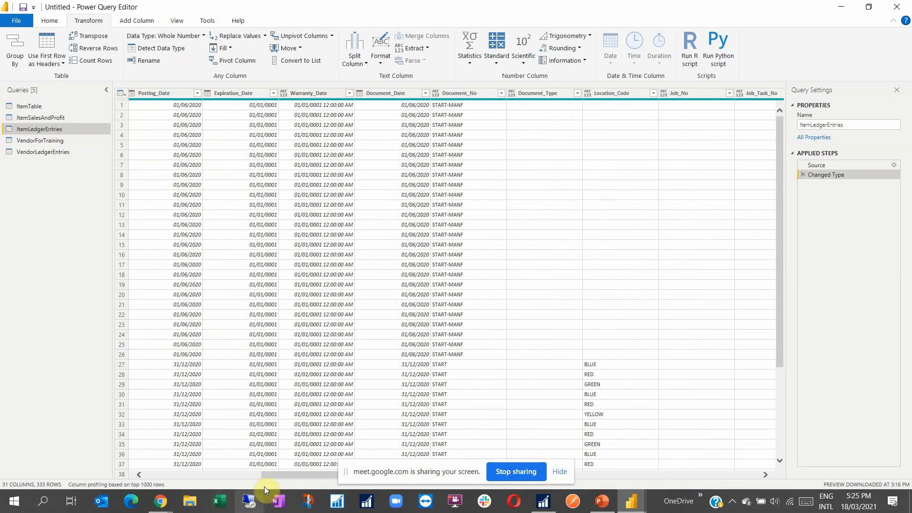
pyautogui.moveTo(272, 475); pyautogui.dragTo(156, 481)
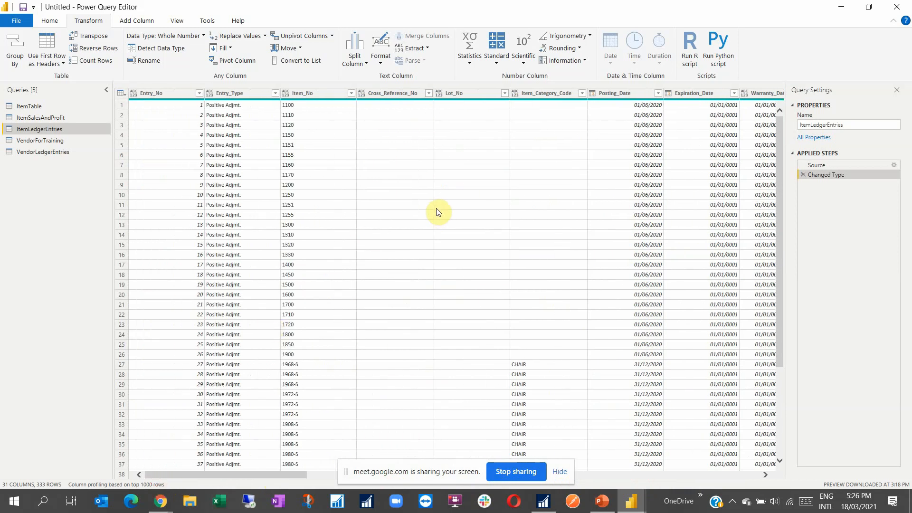
pyautogui.click(47, 23)
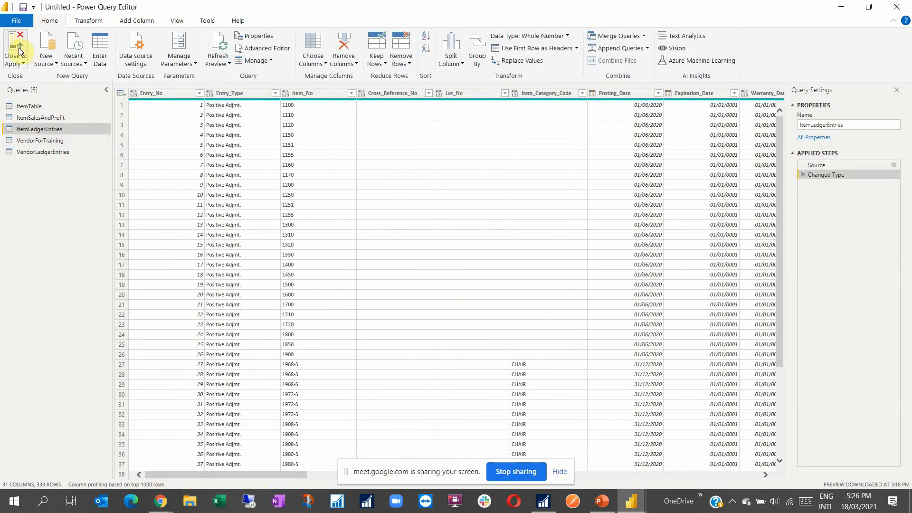
pyautogui.click(19, 50)
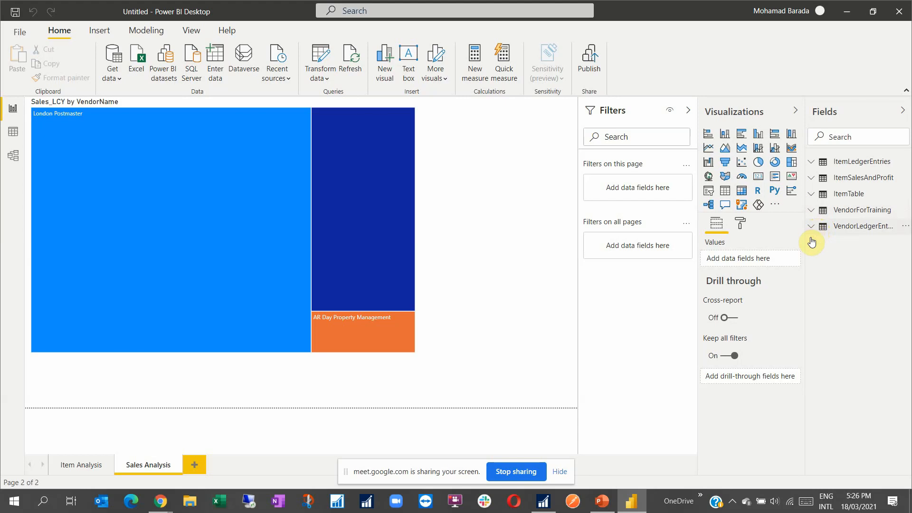
# - Add a table visual of the VendorLedgerEntries Amount field to the Sales Analysis page and check the field's summarization options
pyautogui.click(814, 230)
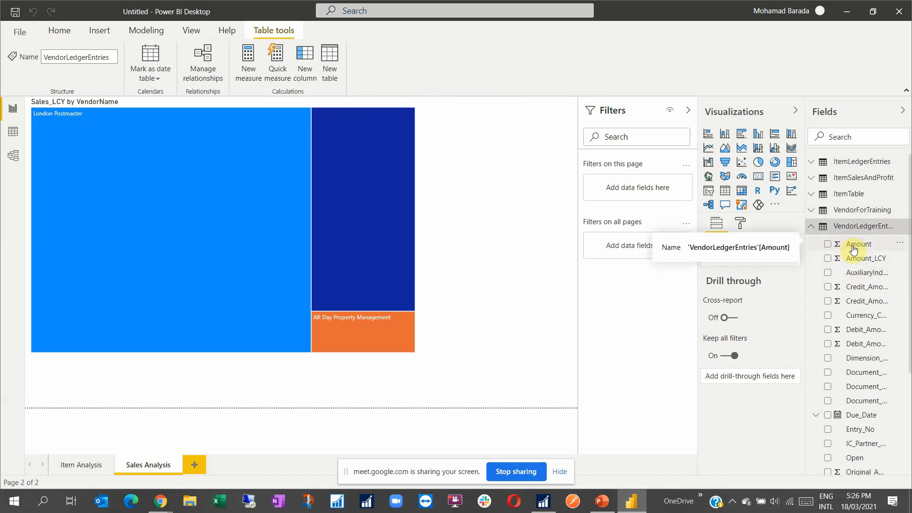
pyautogui.click(475, 170)
pyautogui.moveTo(854, 243); pyautogui.dragTo(751, 258)
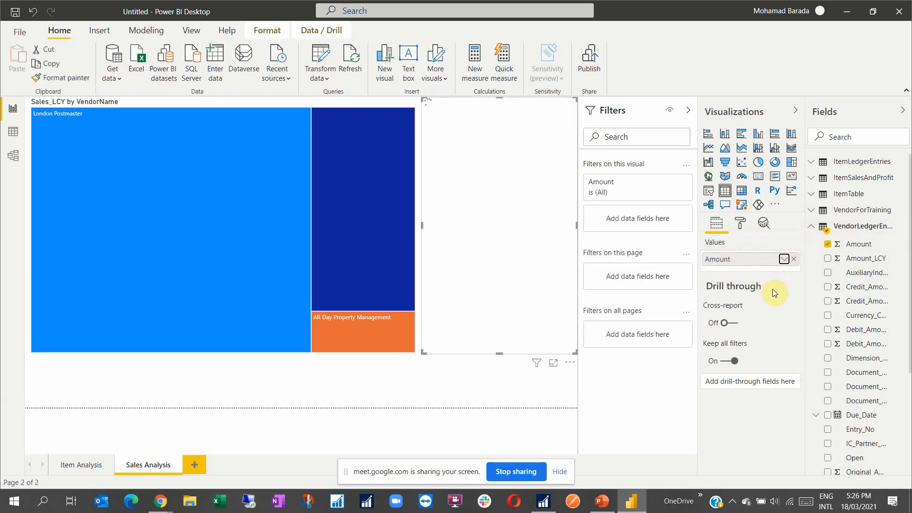
pyautogui.click(784, 259)
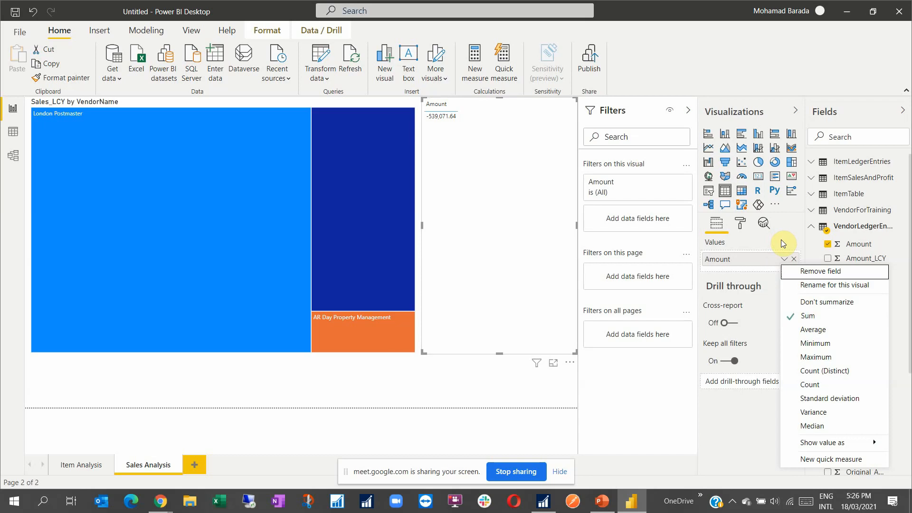
pyautogui.click(503, 204)
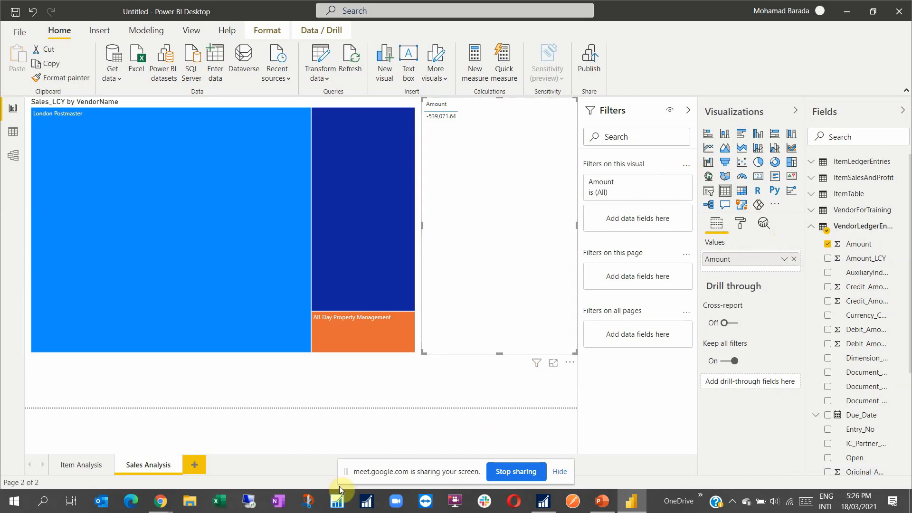
pyautogui.moveTo(160, 501)
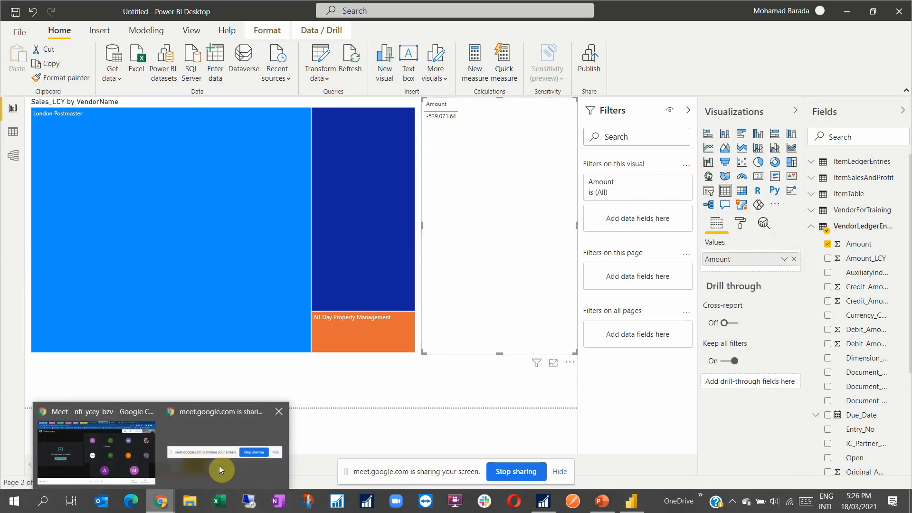
pyautogui.click(139, 460)
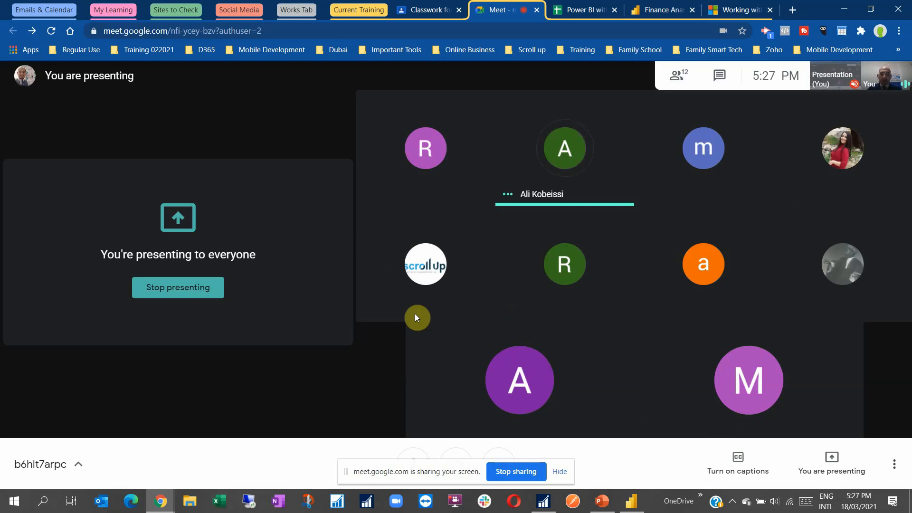
pyautogui.click(732, 501)
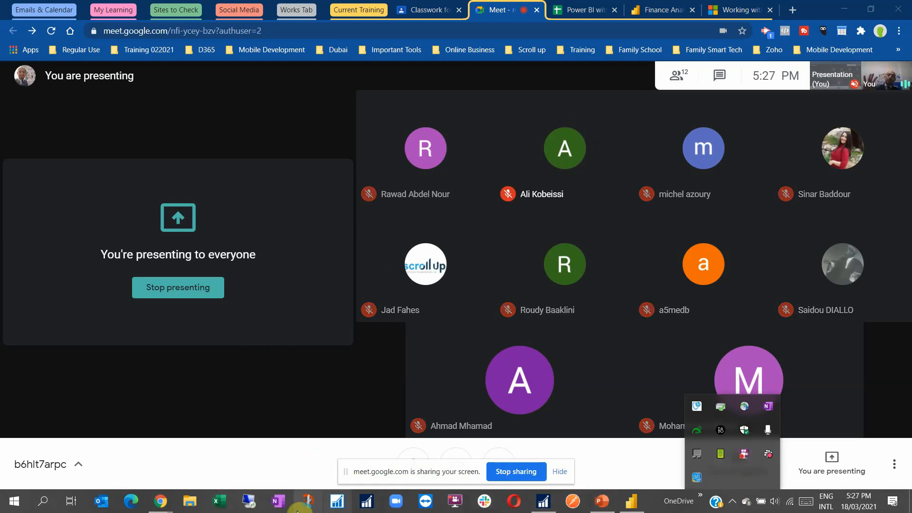
pyautogui.click(635, 506)
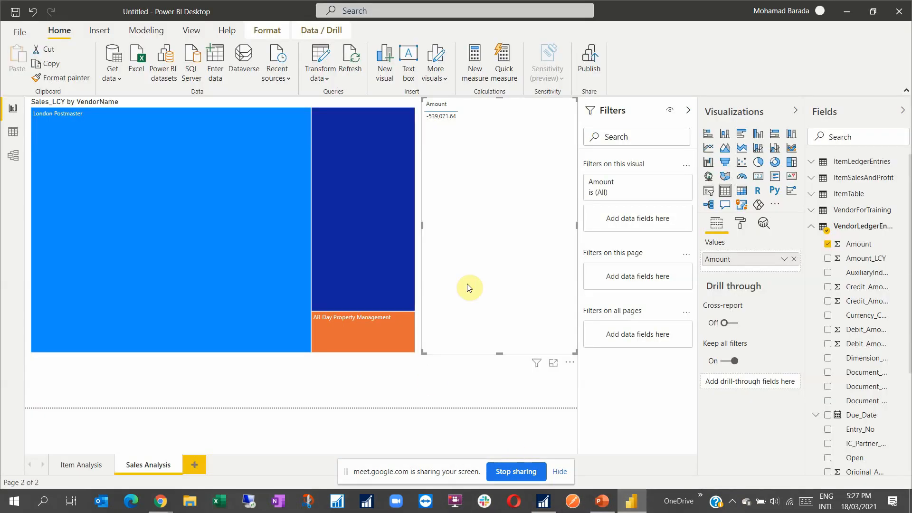
# - Rename the VendorForTraining table as VendorTable in the report's data model
pyautogui.click(807, 227)
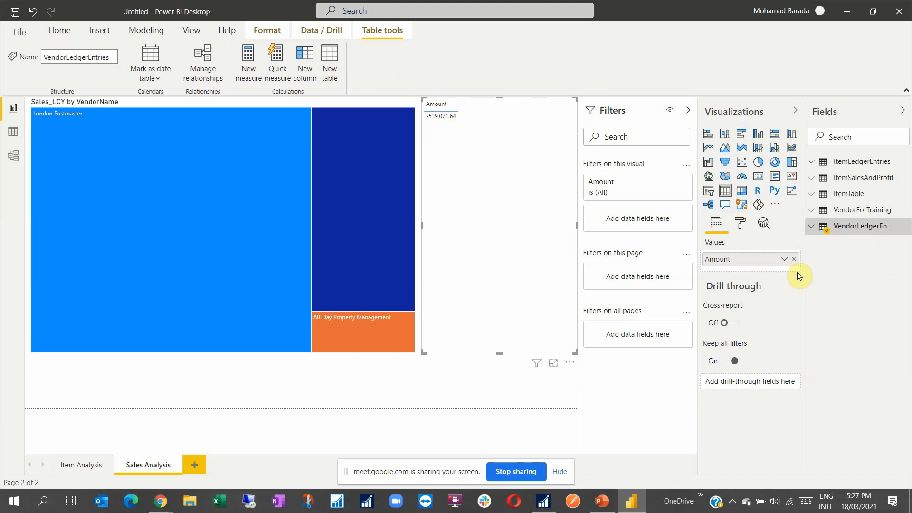
pyautogui.click(857, 212)
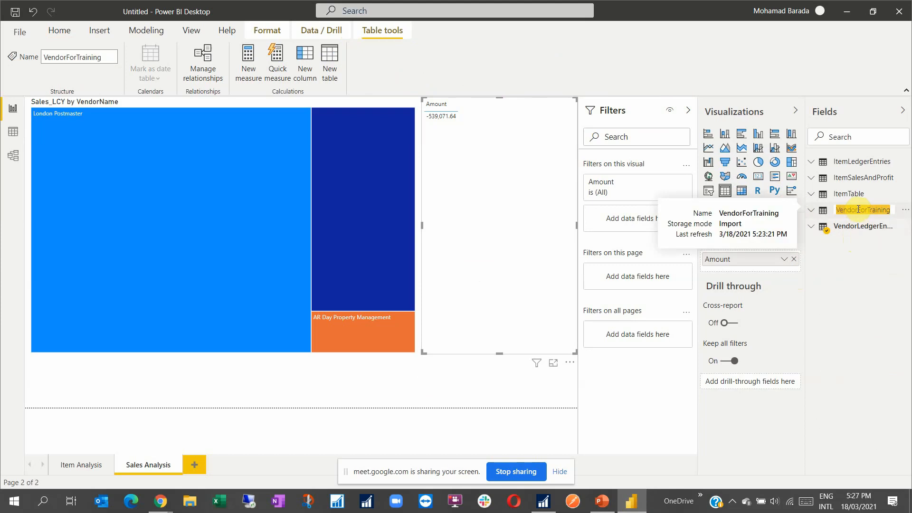
pyautogui.click(857, 211)
pyautogui.hotkey('shift', 'End')
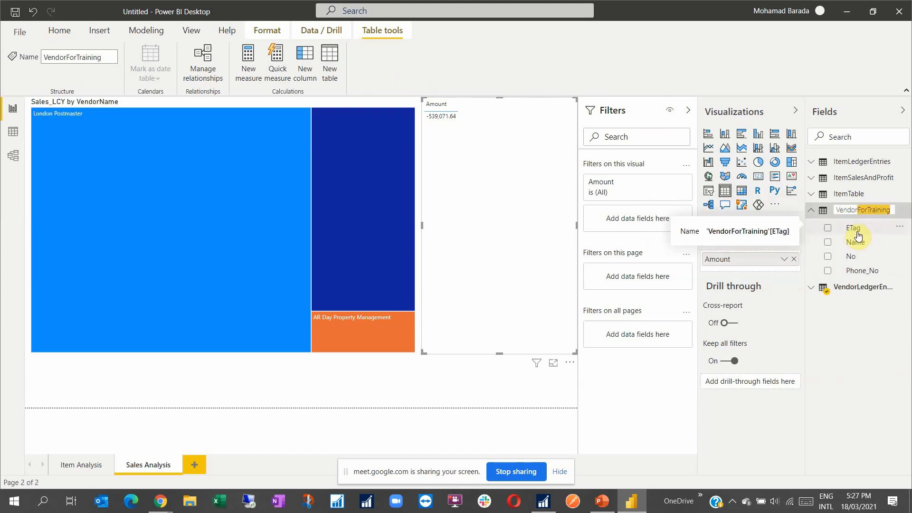
pyautogui.write('Table')
pyautogui.press('Return')
pyautogui.click(811, 228)
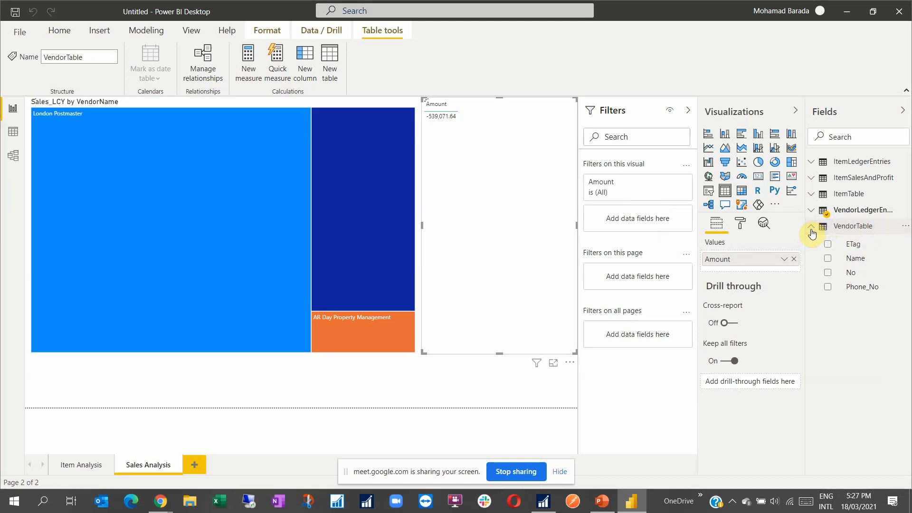
pyautogui.click(811, 227)
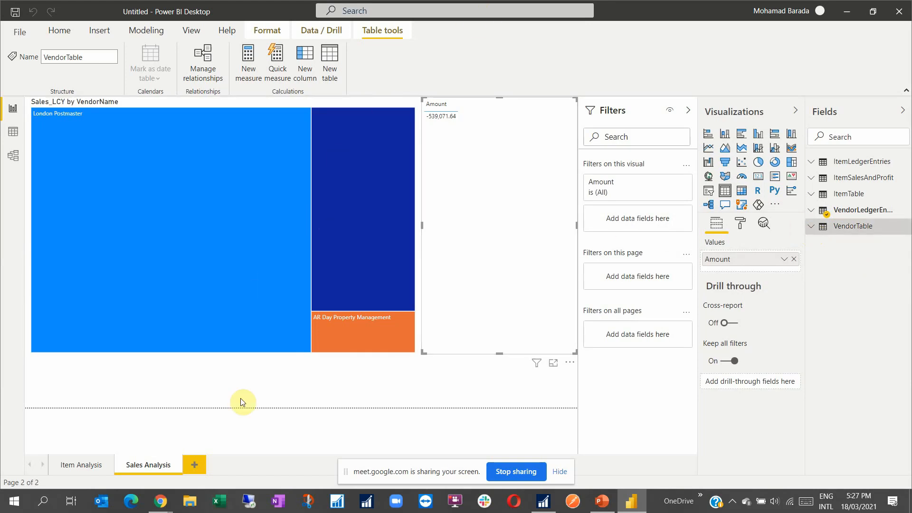
# - Open the Power Query Editor and check the names of the ItemTable and ItemSalesAndProfit queries
pyautogui.click(463, 386)
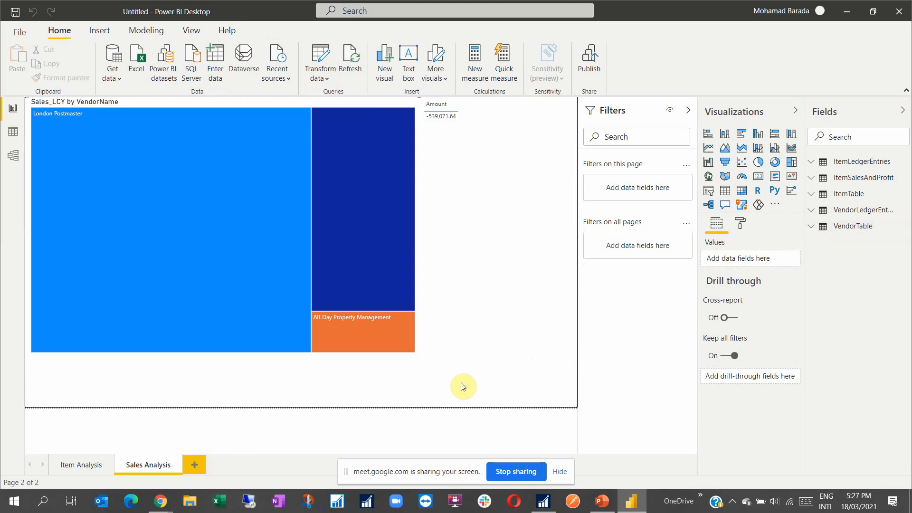
pyautogui.click(326, 80)
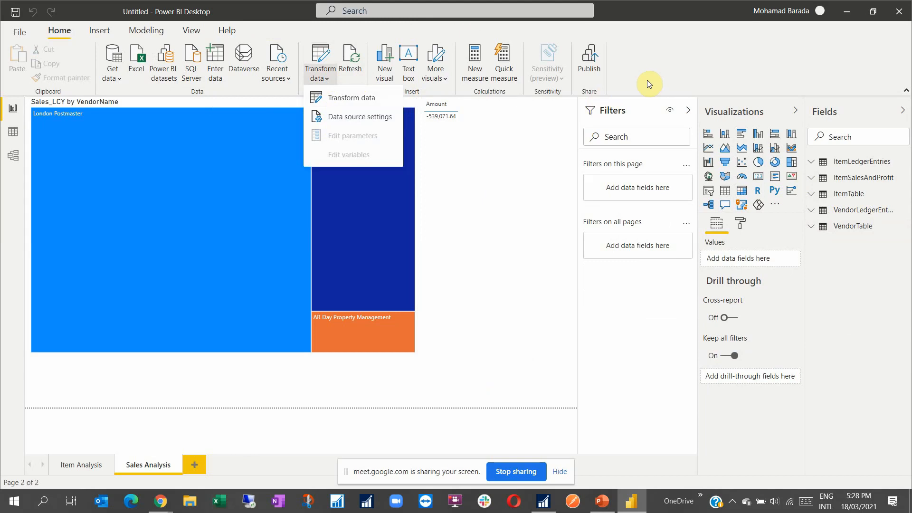
pyautogui.click(321, 53)
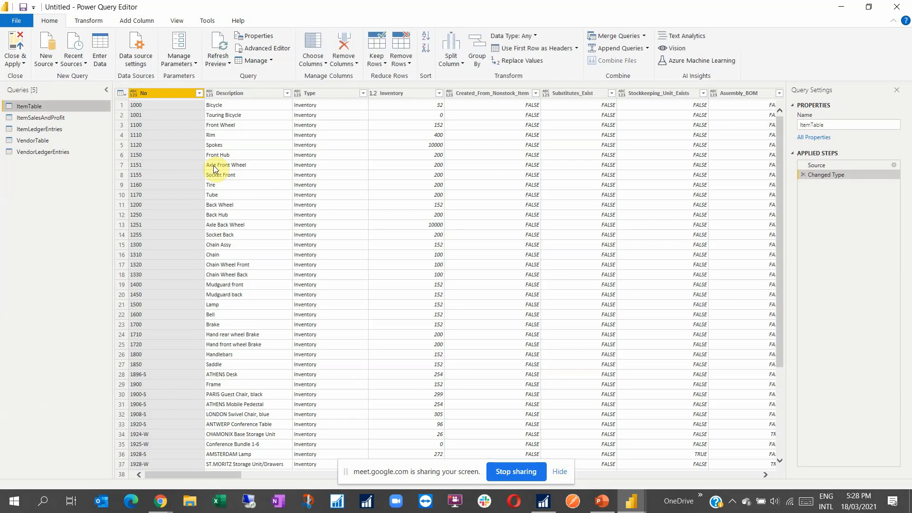
pyautogui.click(834, 125)
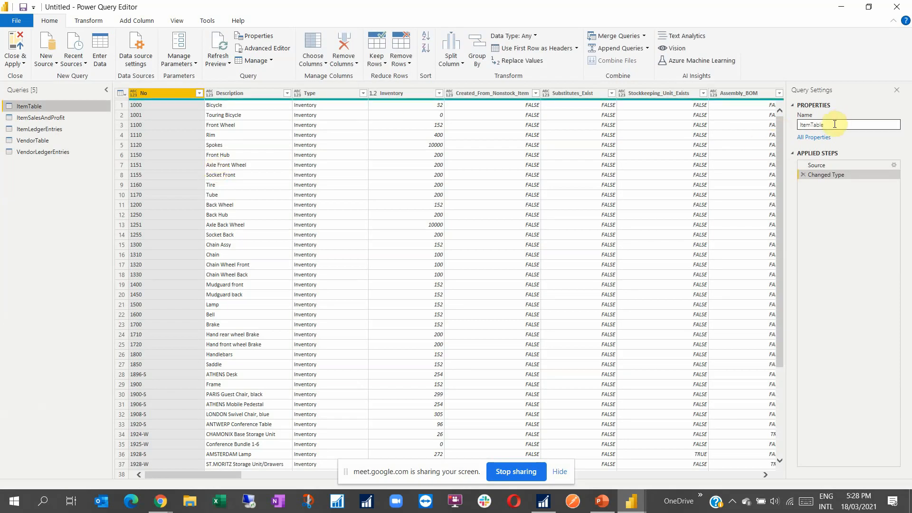
pyautogui.click(43, 119)
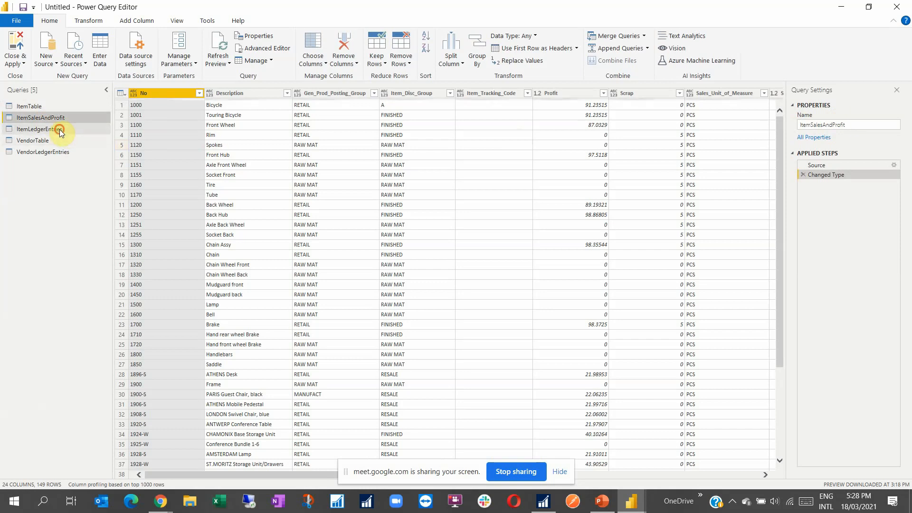
# - Rename the ItemLedgerEntries query as ItemEntries
pyautogui.click(59, 129)
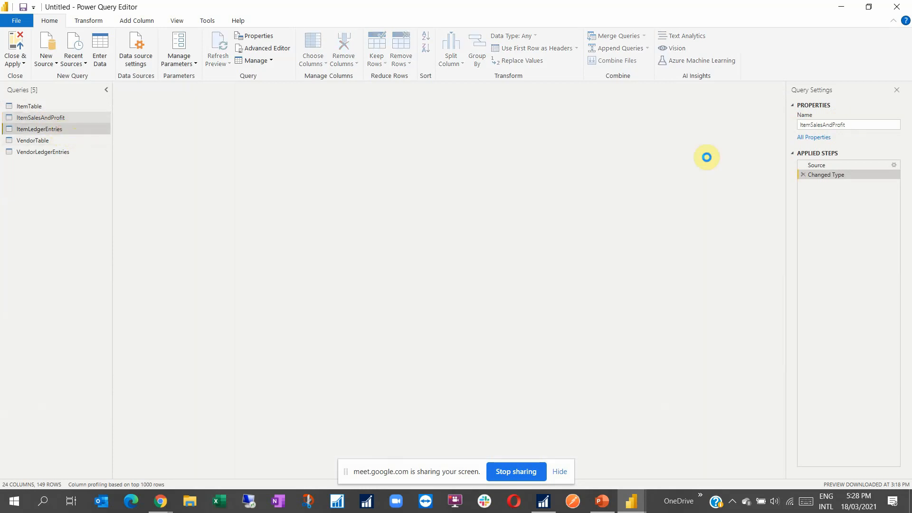
pyautogui.moveTo(810, 125); pyautogui.dragTo(870, 129)
pyautogui.write('Entries')
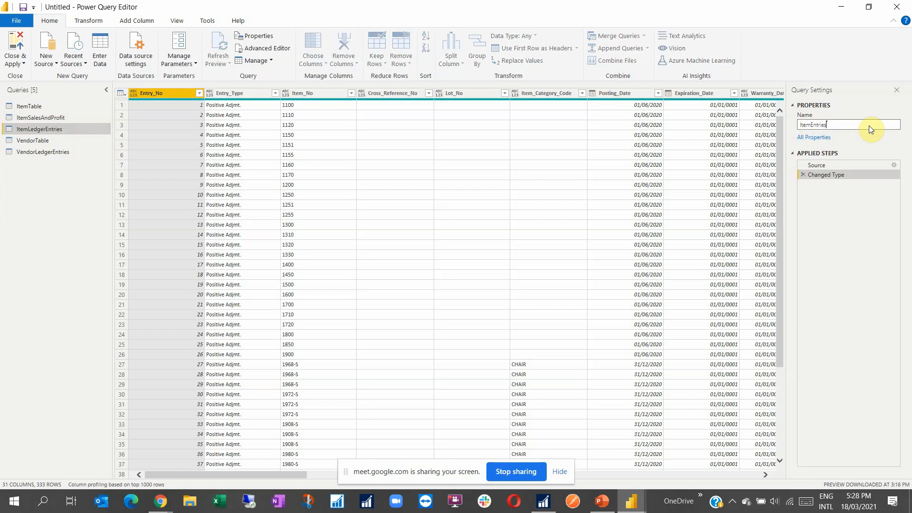
pyautogui.press('Return')
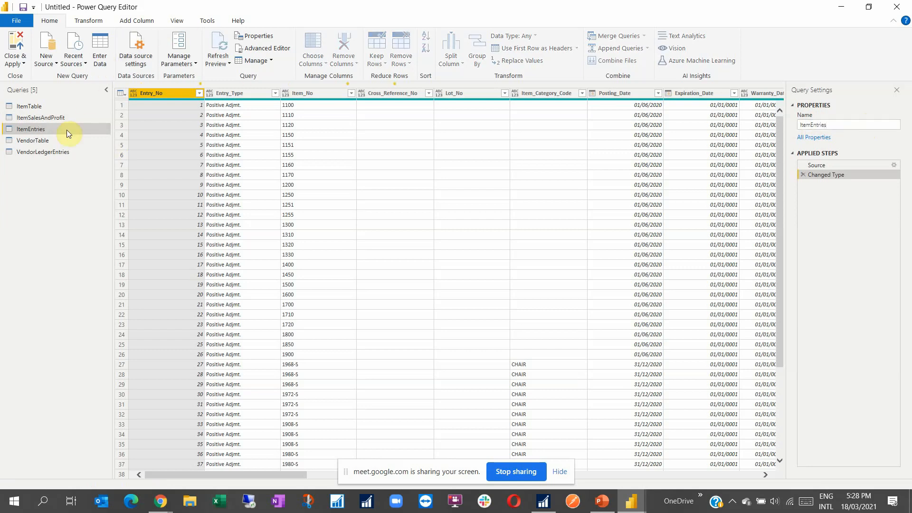
# - Rename the VendorLedgerEntries query as VendorEntries
pyautogui.click(56, 152)
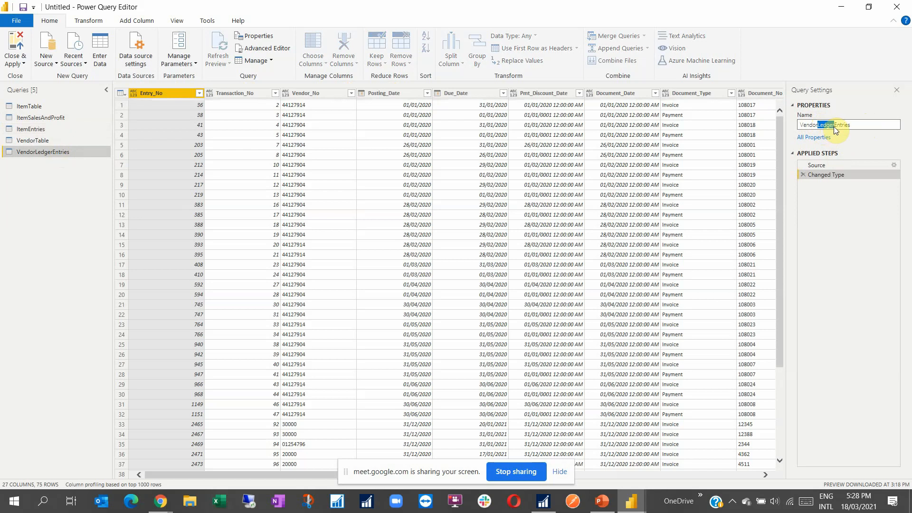
pyautogui.press('BackSpace')
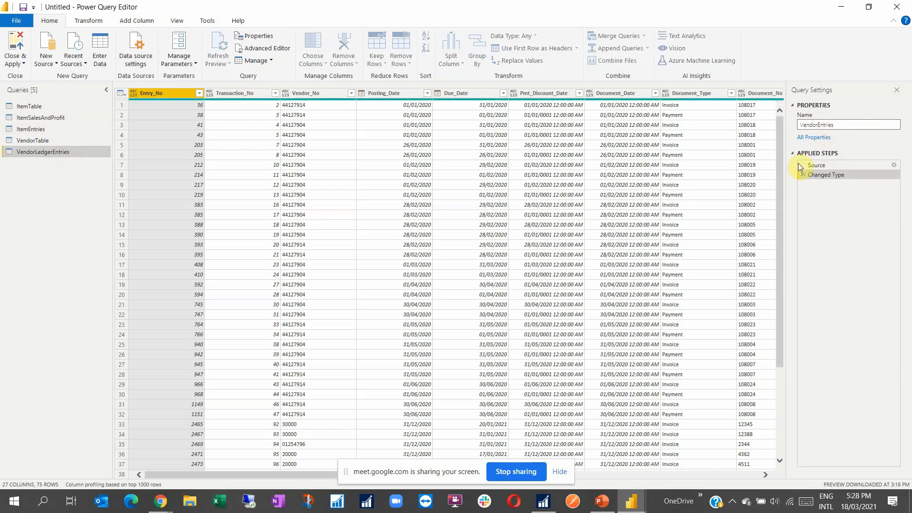
pyautogui.press('Return')
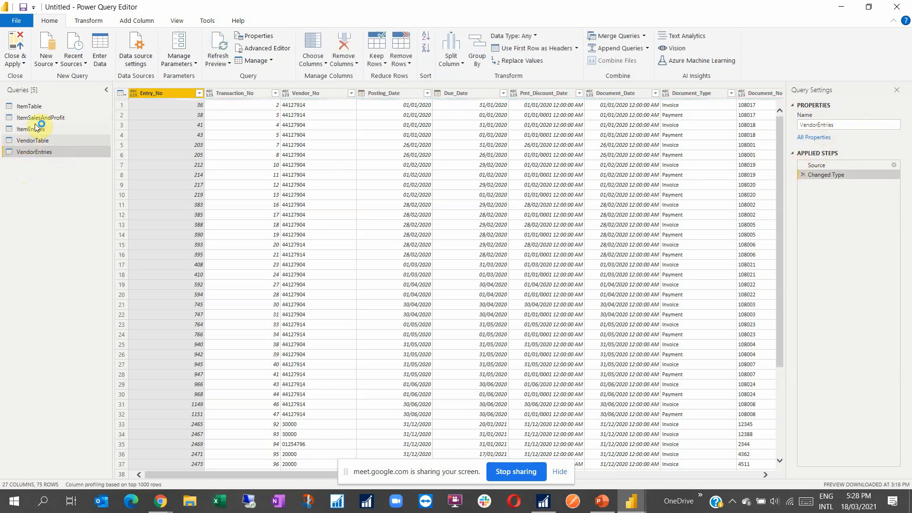
# - Set the data type of the Profit_Percent column in ItemTable to Decimal Number
pyautogui.click(39, 106)
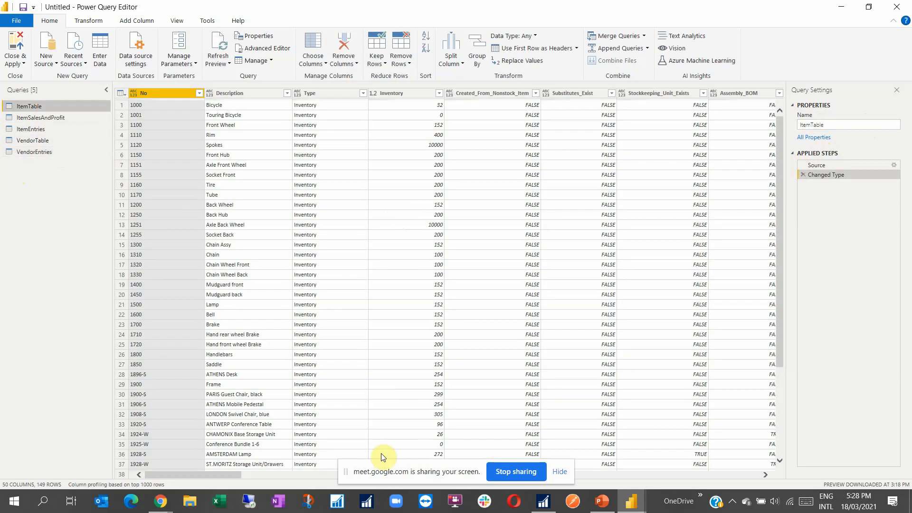
pyautogui.moveTo(224, 475); pyautogui.dragTo(248, 478)
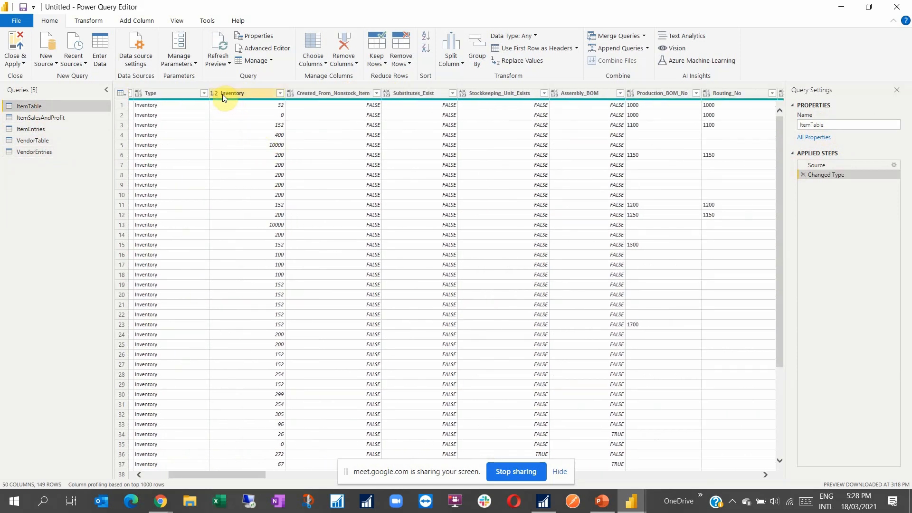
pyautogui.moveTo(236, 474); pyautogui.dragTo(354, 500)
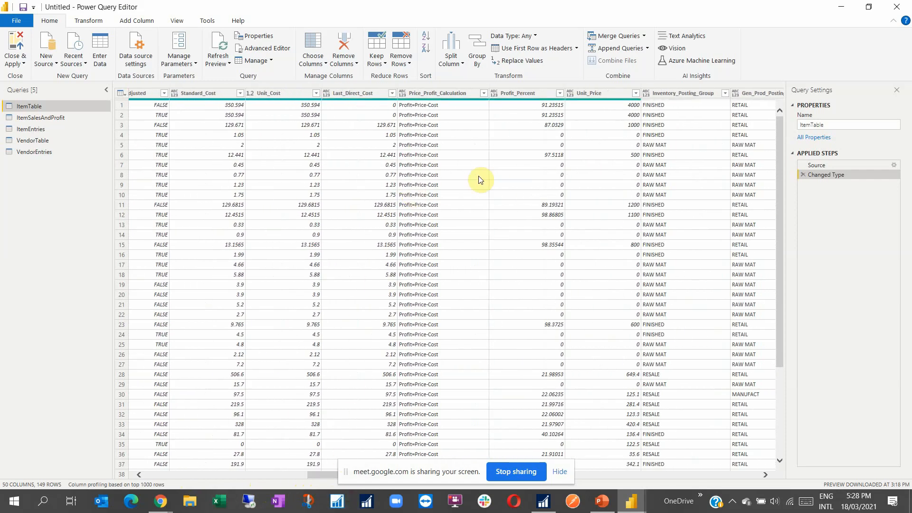
pyautogui.click(522, 94)
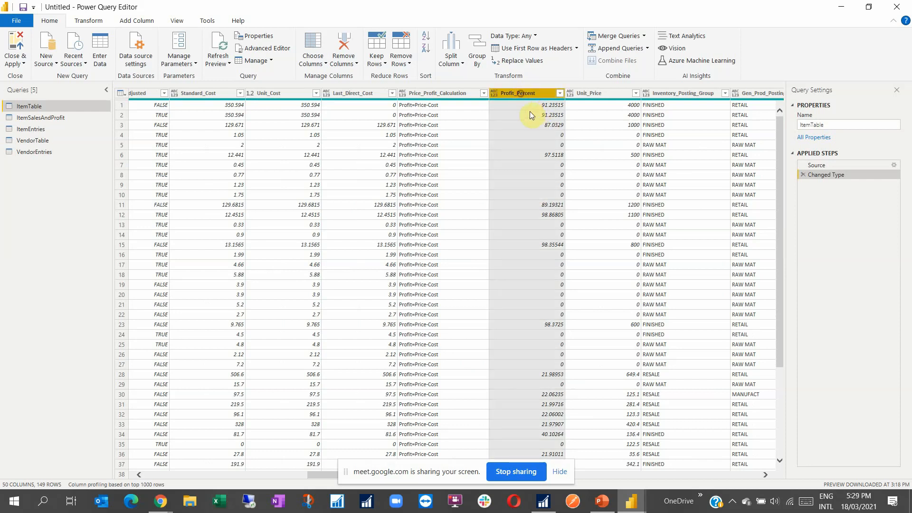
pyautogui.click(91, 23)
pyautogui.click(148, 35)
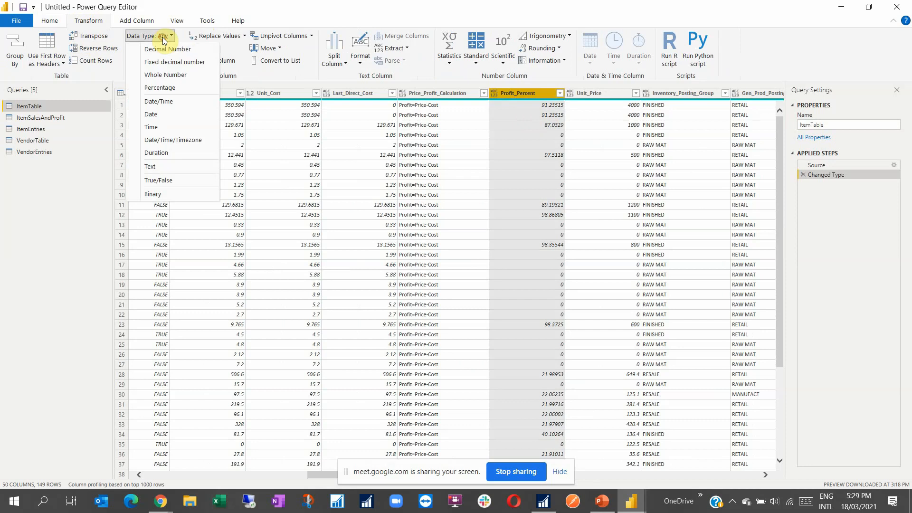
pyautogui.click(163, 49)
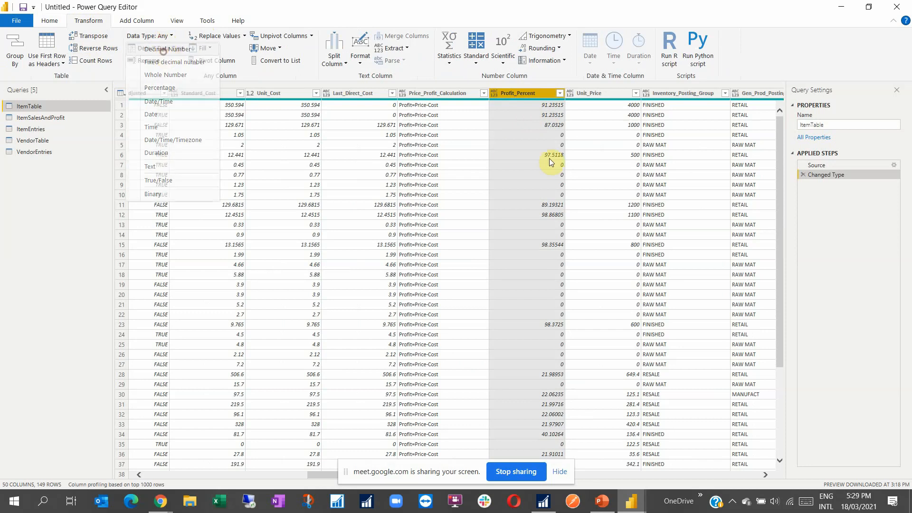
# - Set the data type of the Unit_Price column in ItemTable to Decimal Number
pyautogui.click(612, 95)
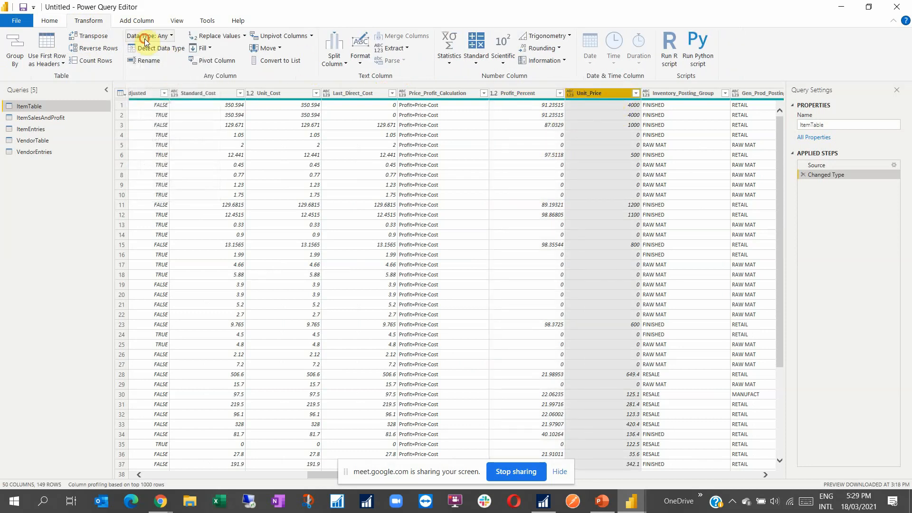
pyautogui.click(144, 39)
pyautogui.click(209, 60)
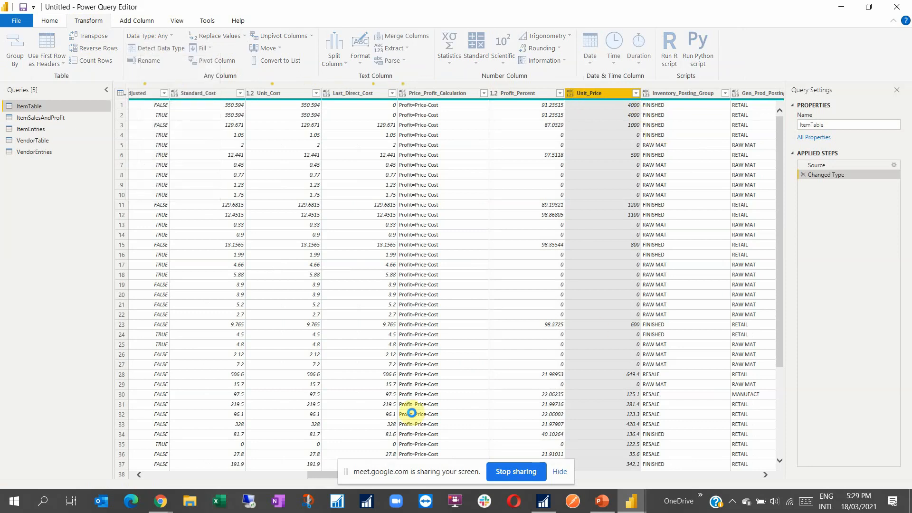
# - Hide the screen-sharing notice and examine the data types of the remaining ItemTable columns
pyautogui.click(560, 471)
pyautogui.moveTo(402, 473); pyautogui.dragTo(553, 480)
pyautogui.click(500, 95)
pyautogui.moveTo(503, 474); pyautogui.dragTo(689, 474)
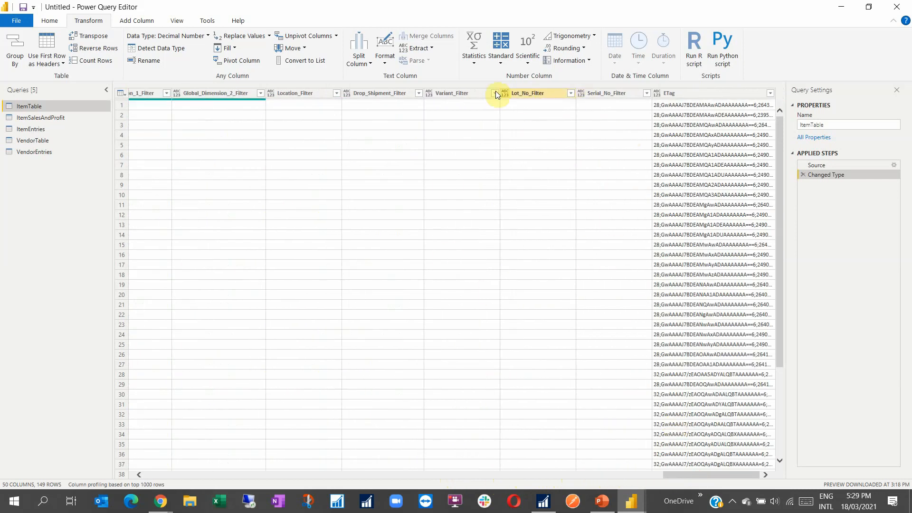
# - Set the data type of the COGS_LCY column in ItemSalesAndProfit to Decimal Number
pyautogui.click(32, 119)
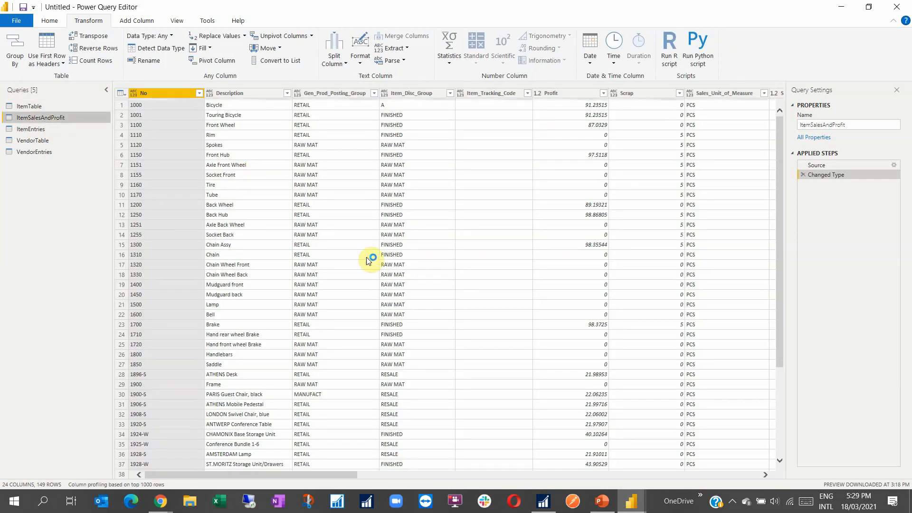
pyautogui.moveTo(346, 475); pyautogui.dragTo(512, 476)
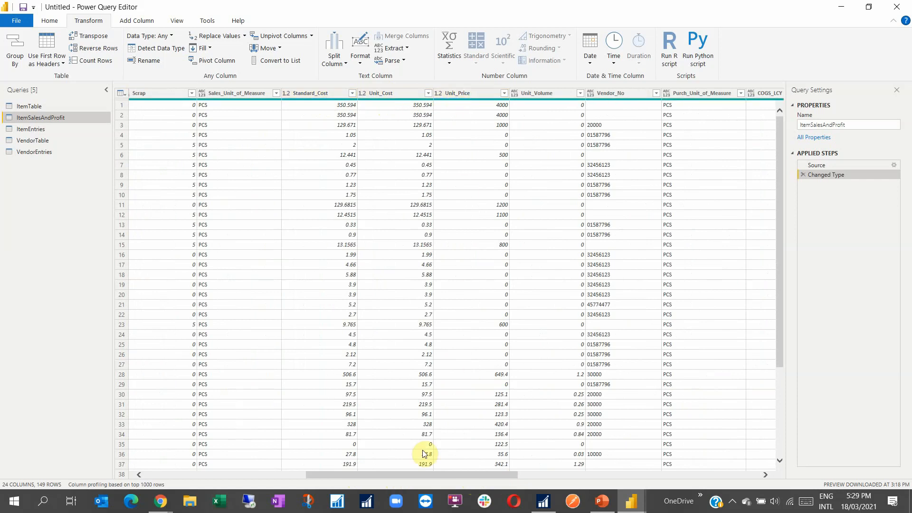
pyautogui.moveTo(388, 474); pyautogui.dragTo(492, 463)
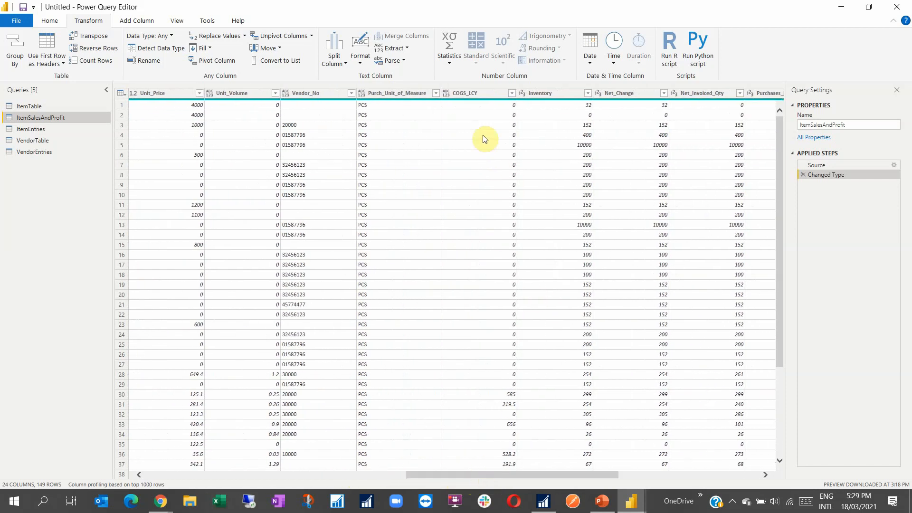
pyautogui.click(477, 90)
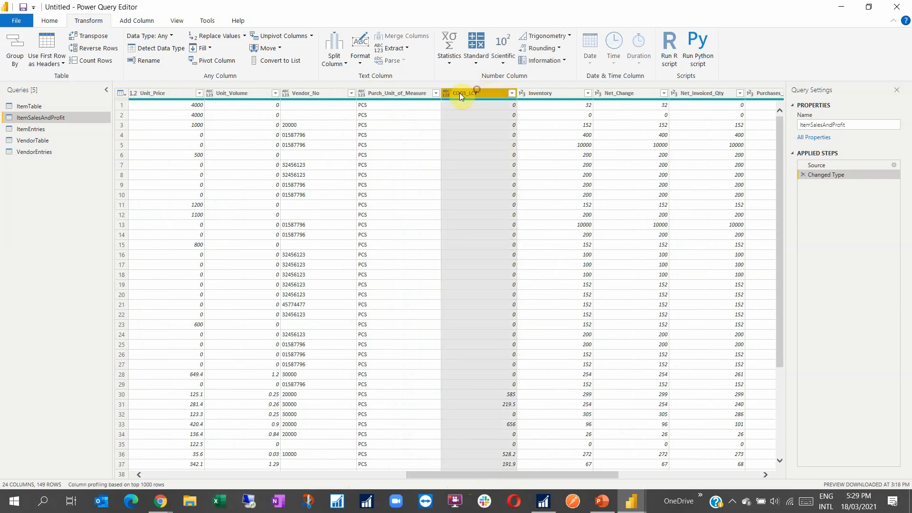
pyautogui.click(150, 36)
pyautogui.click(474, 96)
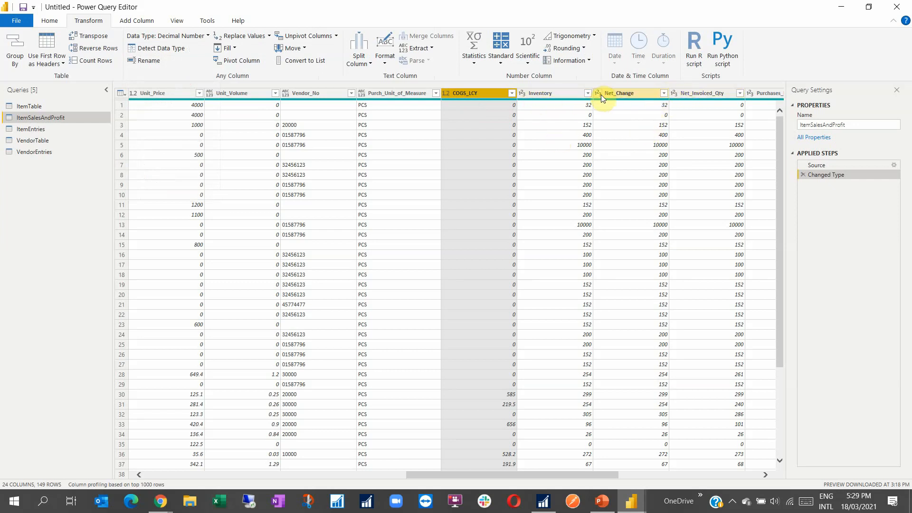
pyautogui.moveTo(462, 471); pyautogui.dragTo(587, 480)
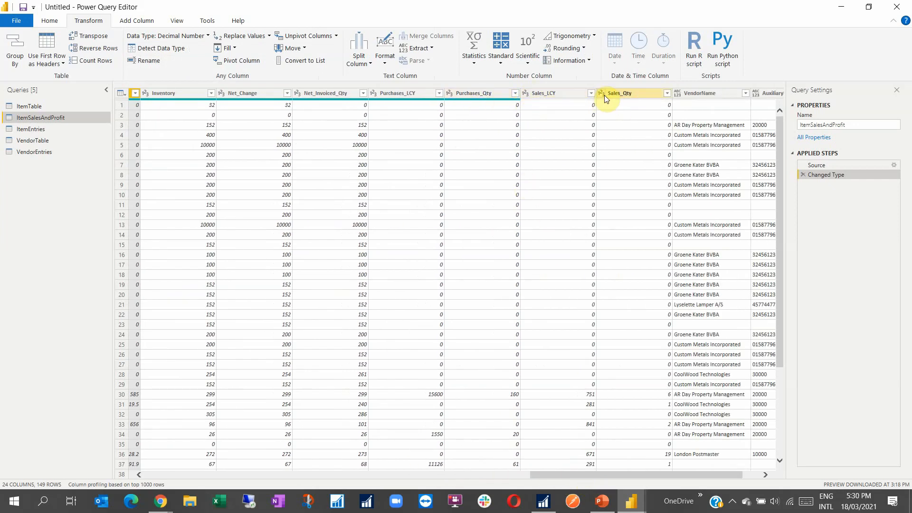
# - Examine the date columns of ItemEntries and check the distinct values in its Warranty_Date column
pyautogui.moveTo(612, 472); pyautogui.dragTo(246, 486)
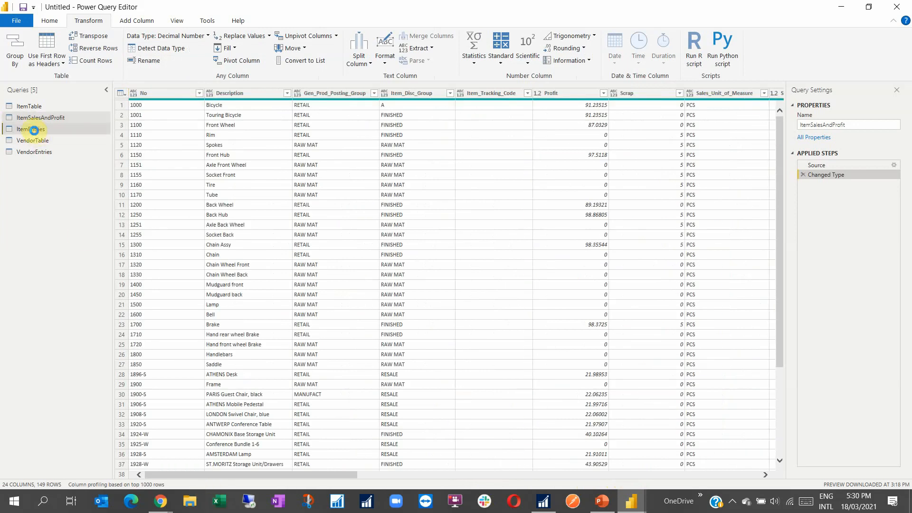
pyautogui.click(34, 132)
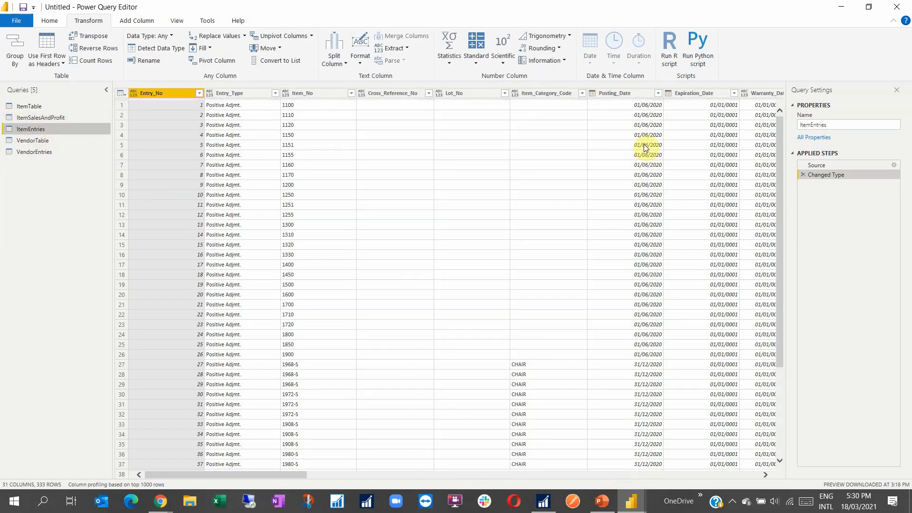
pyautogui.click(612, 93)
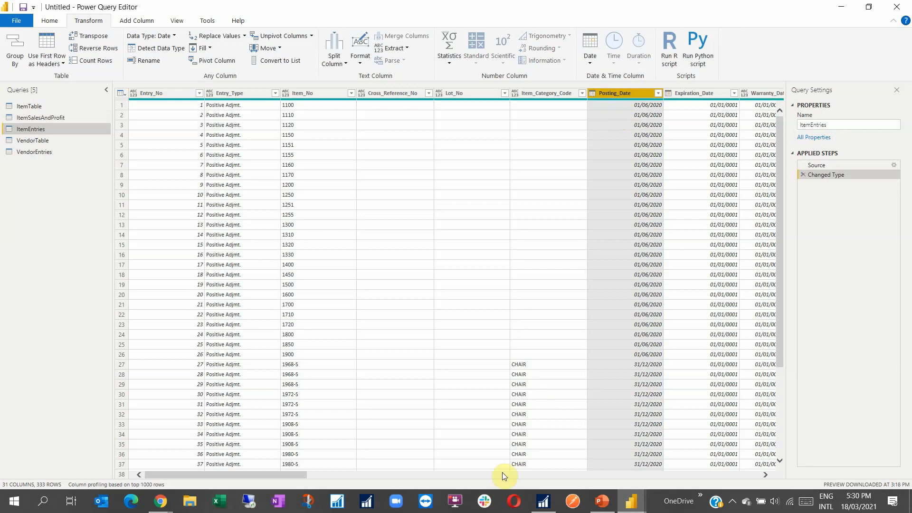
pyautogui.moveTo(292, 475); pyautogui.dragTo(324, 474)
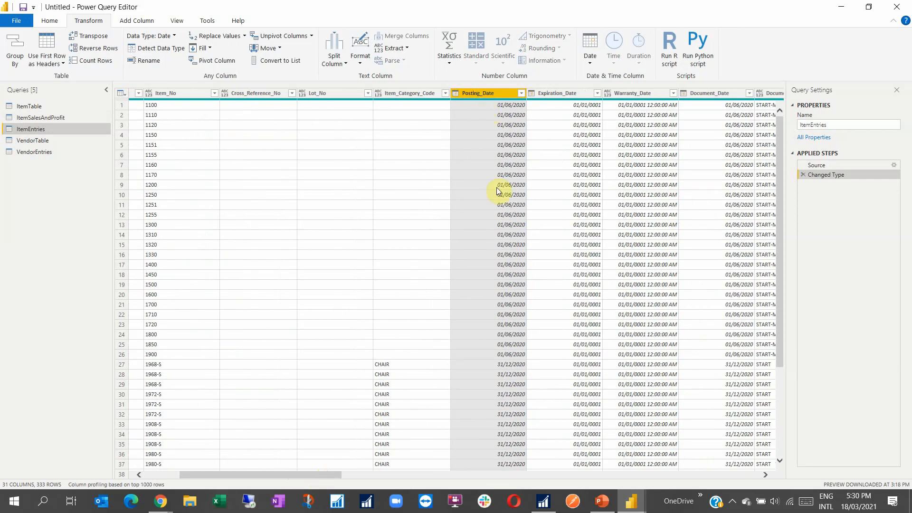
pyautogui.moveTo(323, 474); pyautogui.dragTo(360, 477)
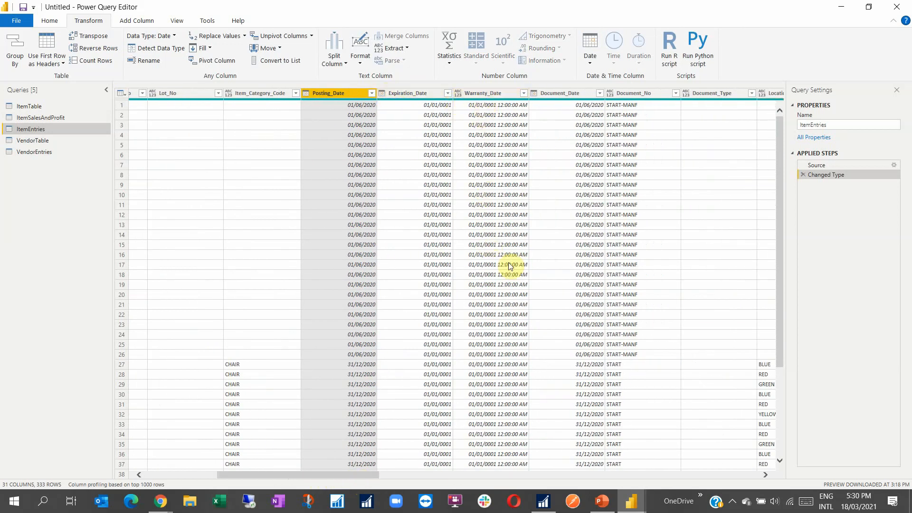
pyautogui.scroll(-19, 488, 233)
pyautogui.scroll(-2, 487, 241)
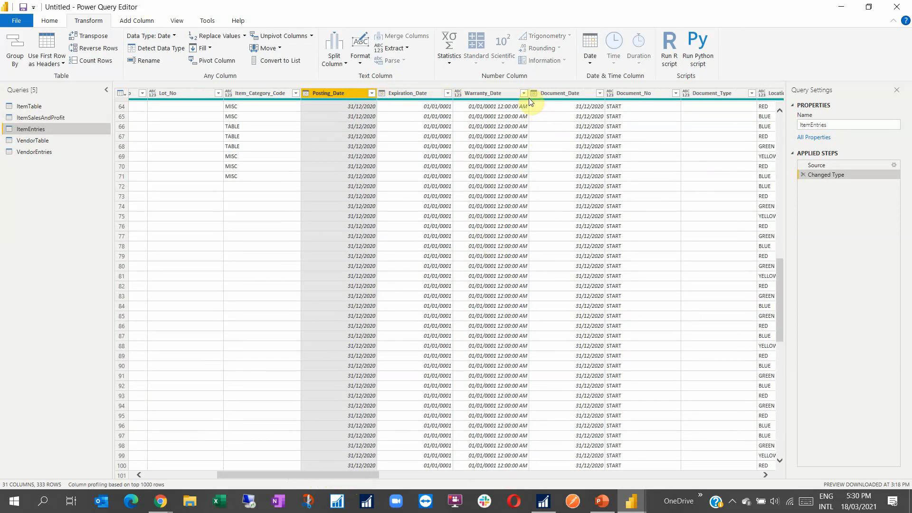
pyautogui.click(523, 94)
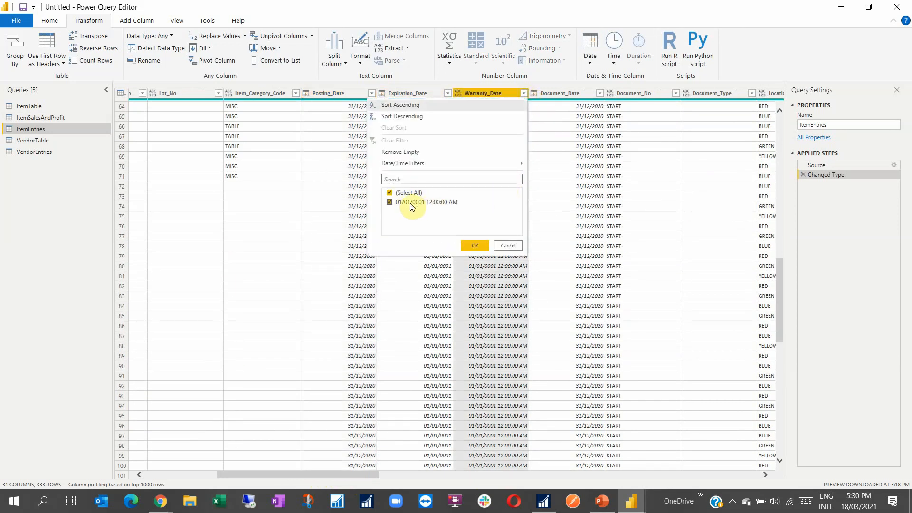
pyautogui.click(504, 245)
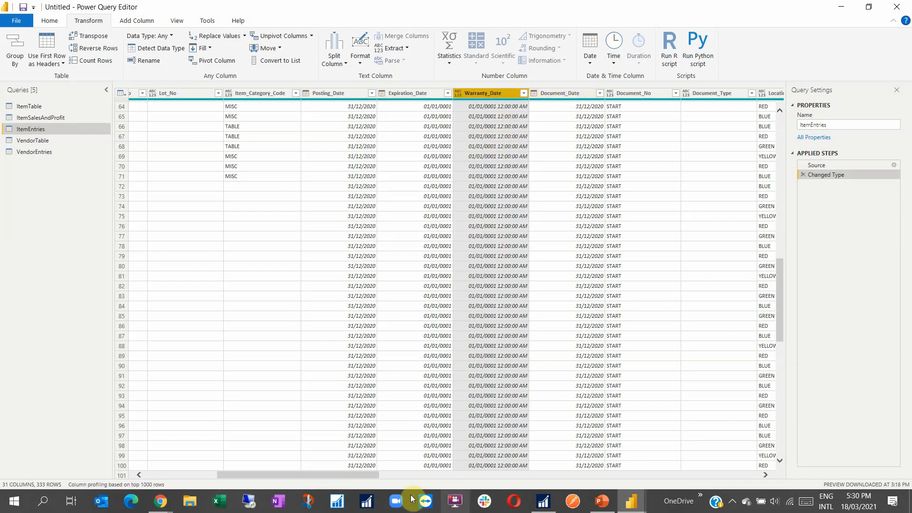
# - Set the data type of the Cost_Amount_Actual column in ItemEntries to Decimal Number
pyautogui.moveTo(360, 475); pyautogui.dragTo(700, 480)
pyautogui.click(304, 96)
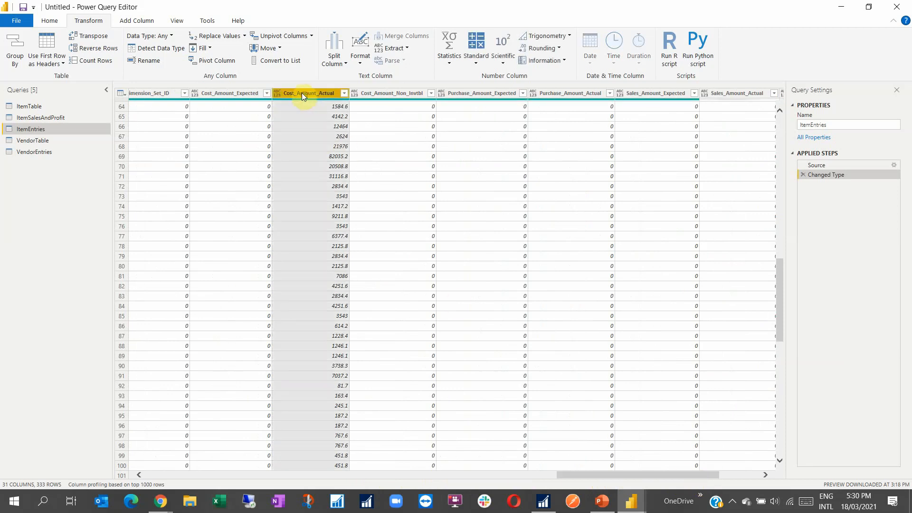
pyautogui.click(154, 36)
pyautogui.click(162, 49)
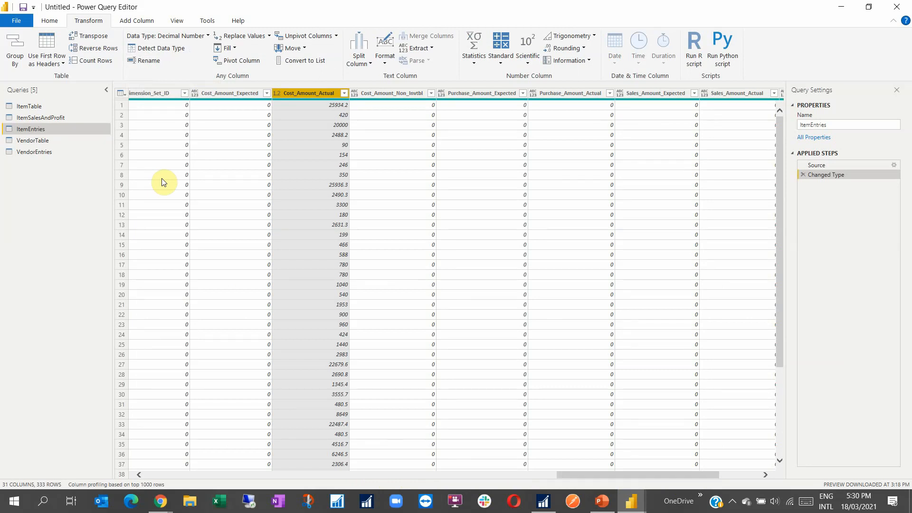
# - Remove the Cost_Amount_Non_Invtbl and Purchase_Amount_Expected columns from ItemEntries
pyautogui.click(411, 94)
pyautogui.rightClick(412, 93)
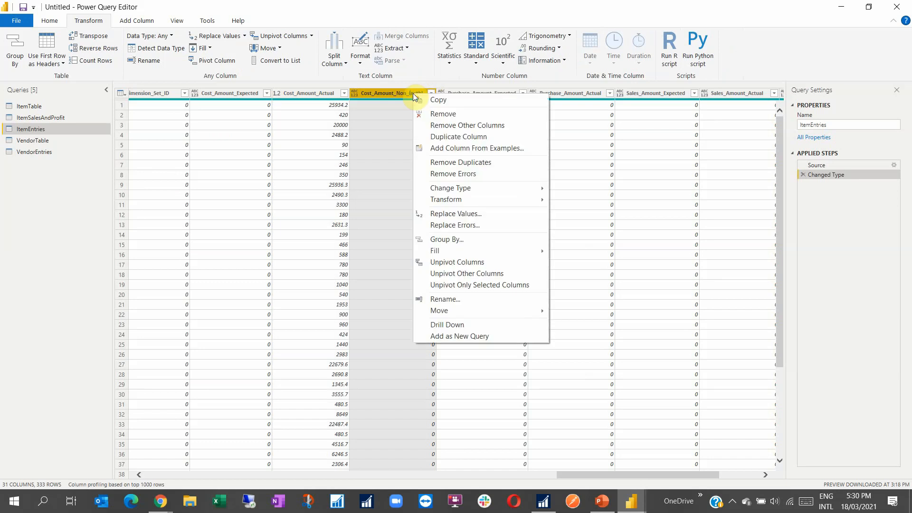
pyautogui.click(439, 114)
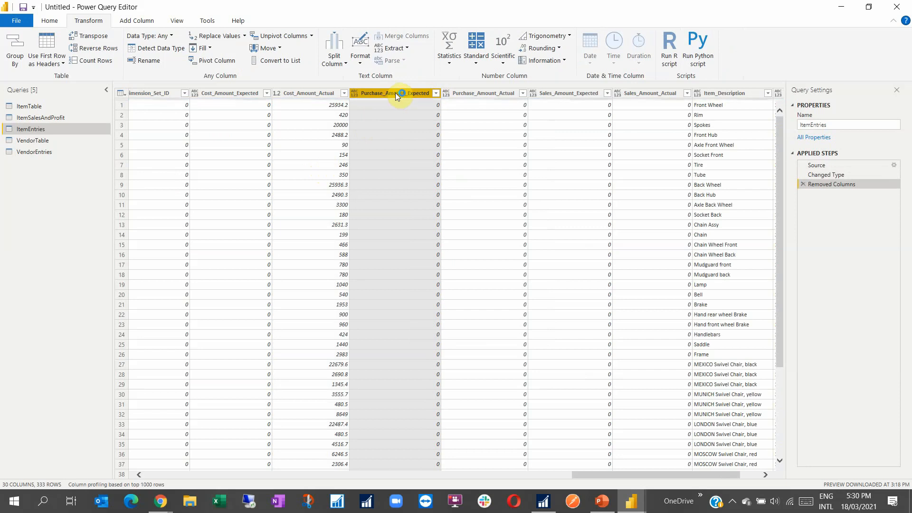
pyautogui.rightClick(395, 92)
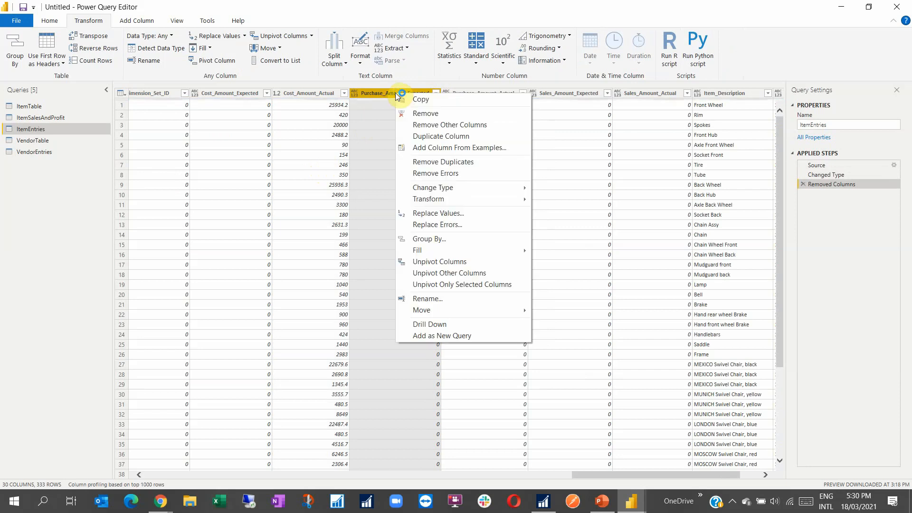
pyautogui.click(416, 112)
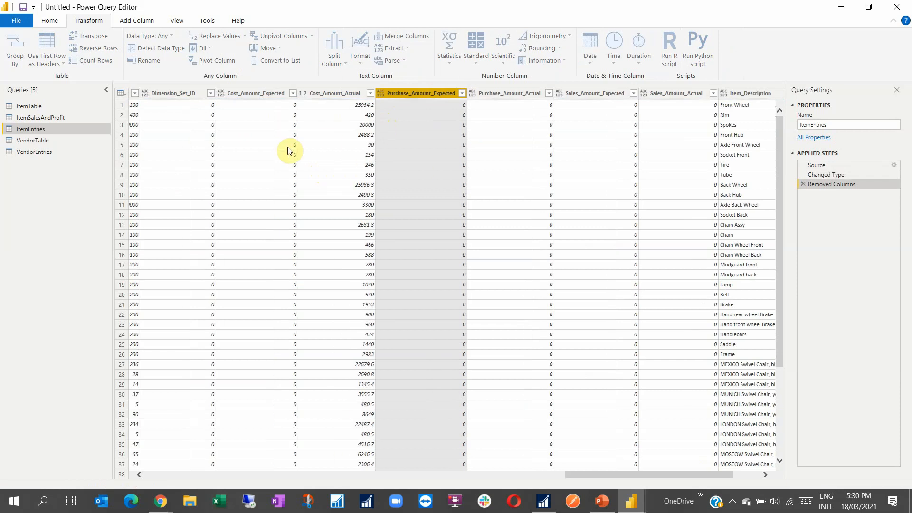
# - Remove the ETag column from VendorTable
pyautogui.click(30, 143)
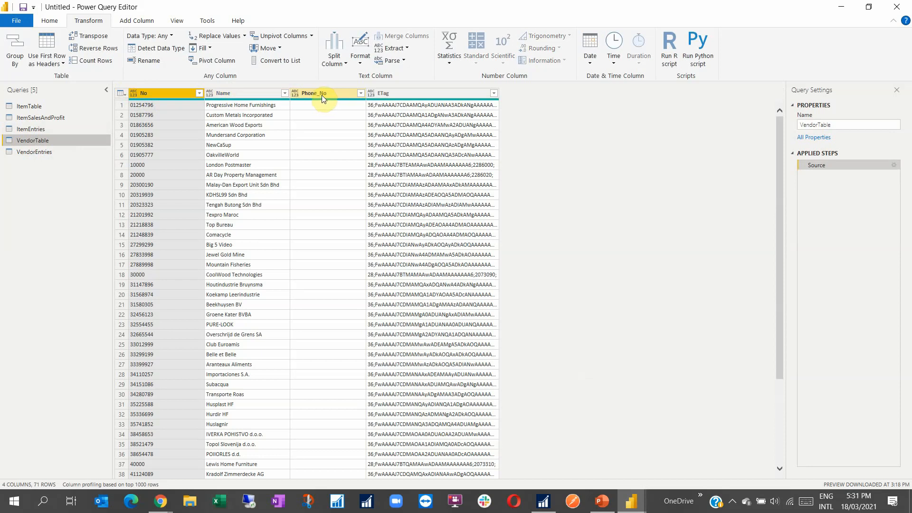
pyautogui.rightClick(395, 95)
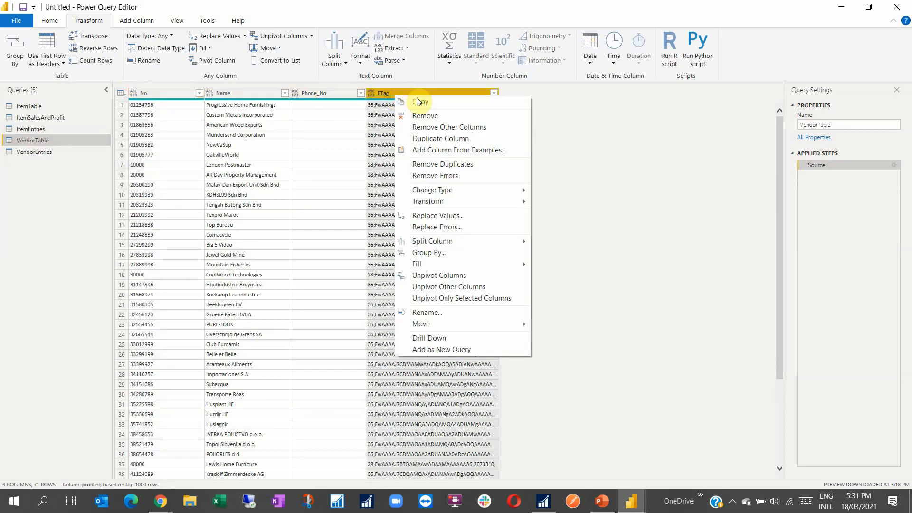
pyautogui.click(424, 116)
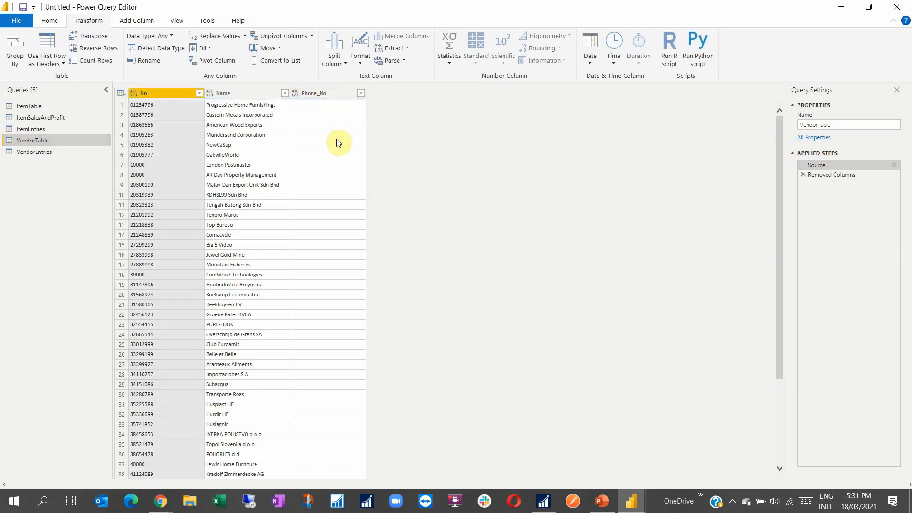
# - Set the data type of the Document_Date column in VendorEntries to Date
pyautogui.click(33, 154)
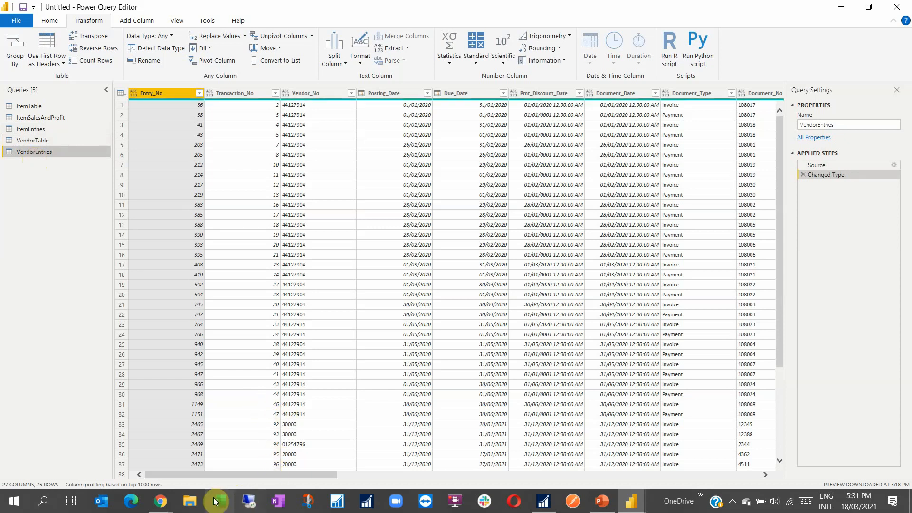
pyautogui.moveTo(226, 475); pyautogui.dragTo(289, 474)
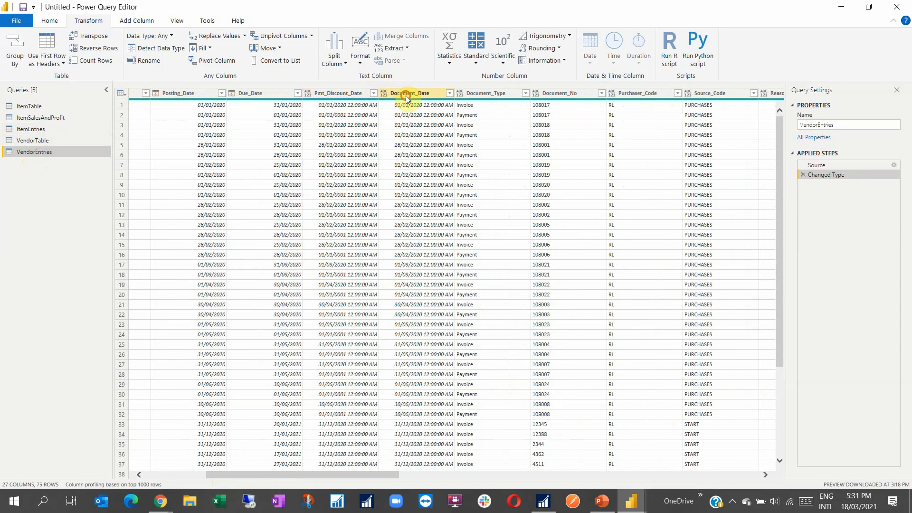
pyautogui.click(405, 93)
pyautogui.click(169, 36)
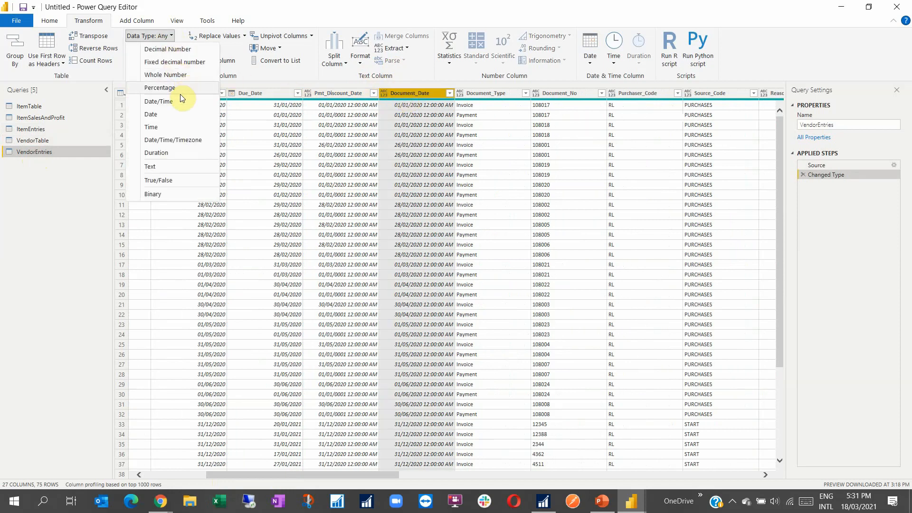
pyautogui.click(164, 120)
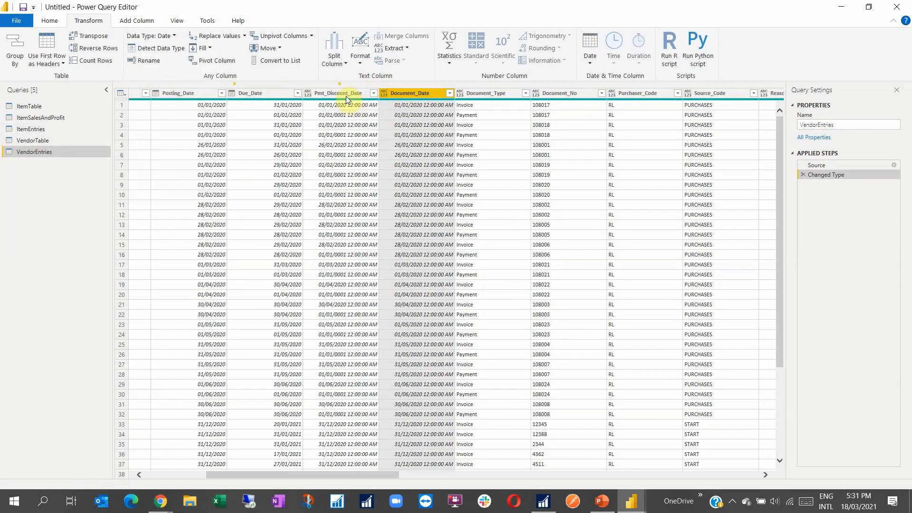
# - Set the data type of the Pmt_Discount_Date column in VendorEntries to Date and review the remaining columns
pyautogui.click(346, 95)
pyautogui.click(165, 36)
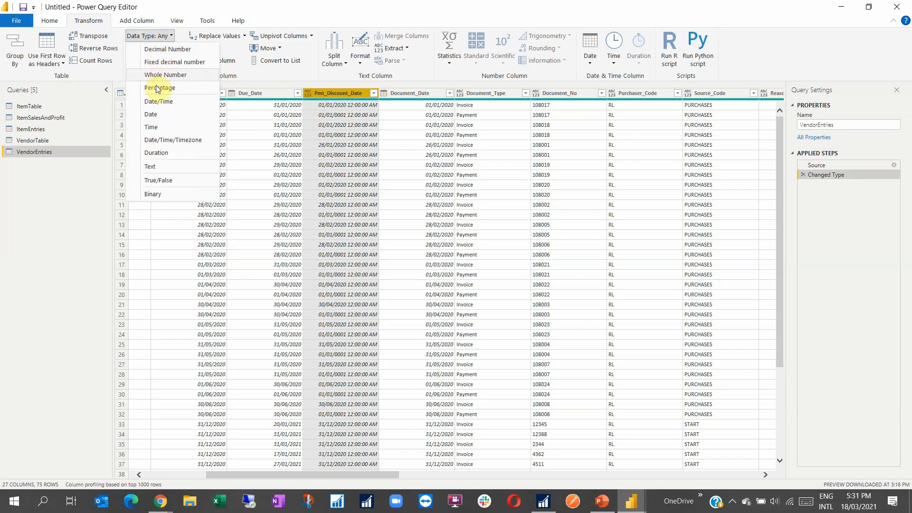
pyautogui.click(160, 119)
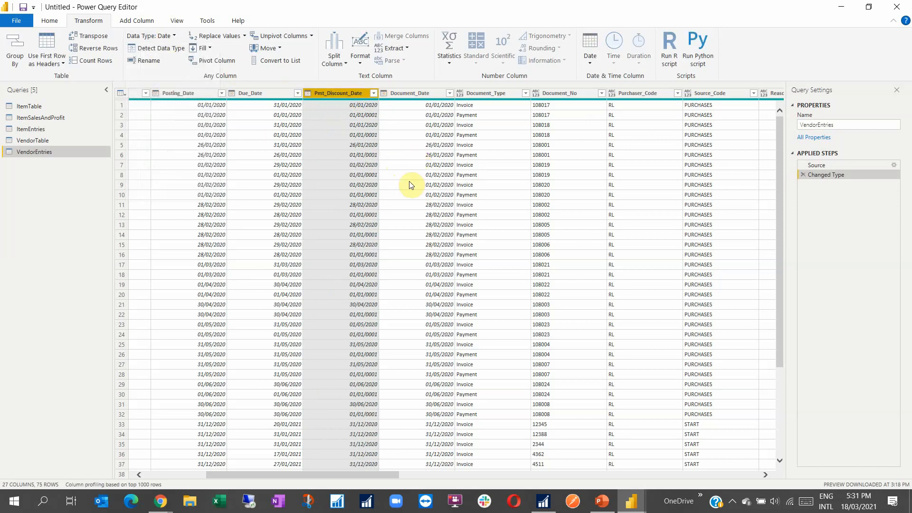
pyautogui.moveTo(380, 477); pyautogui.dragTo(689, 476)
pyautogui.click(734, 476)
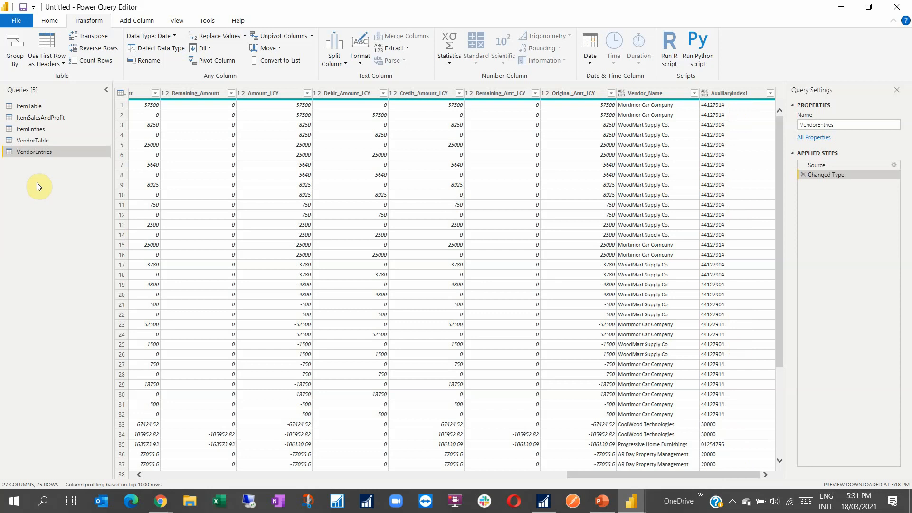
# - Select the first row of ItemTable and examine the options for removing rows and for using the first row as headers
pyautogui.click(39, 109)
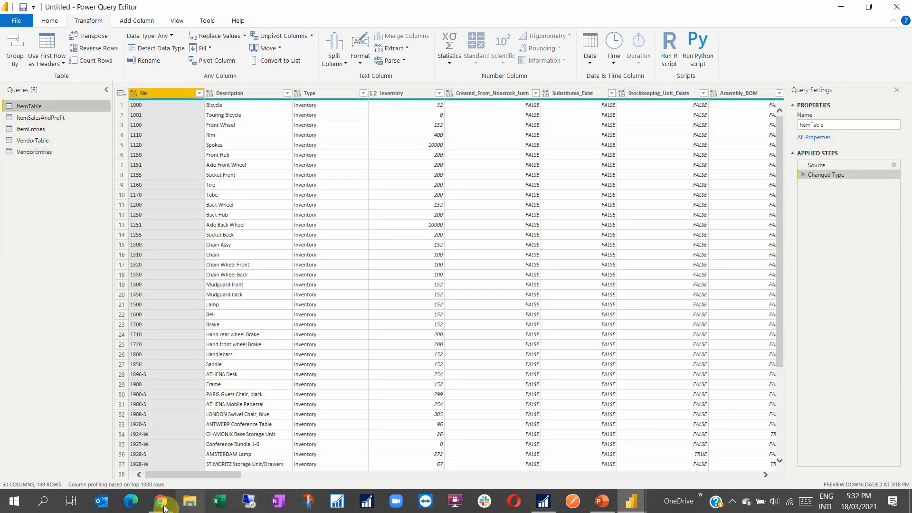
pyautogui.click(135, 456)
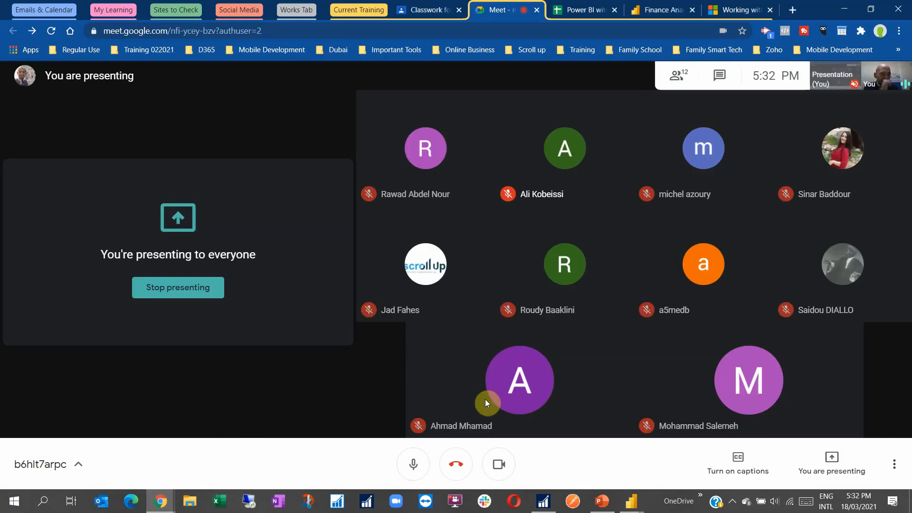
pyautogui.click(844, 11)
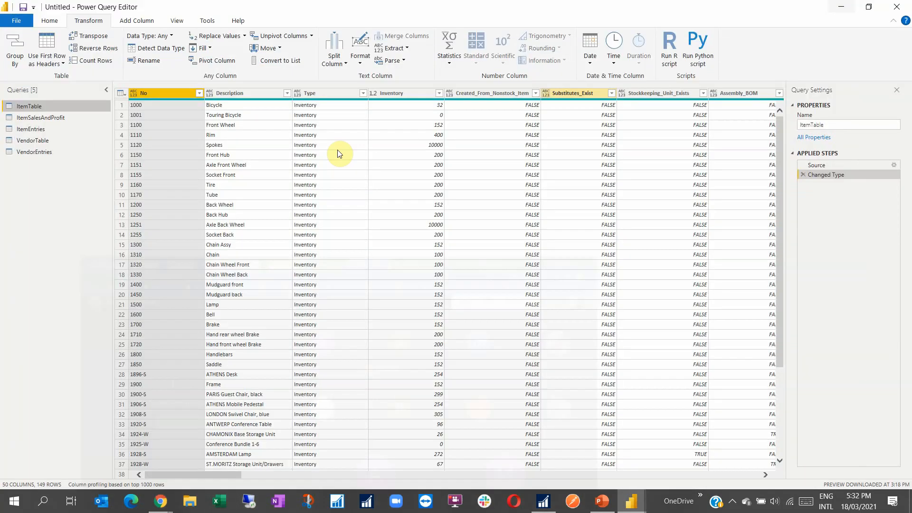
pyautogui.click(151, 124)
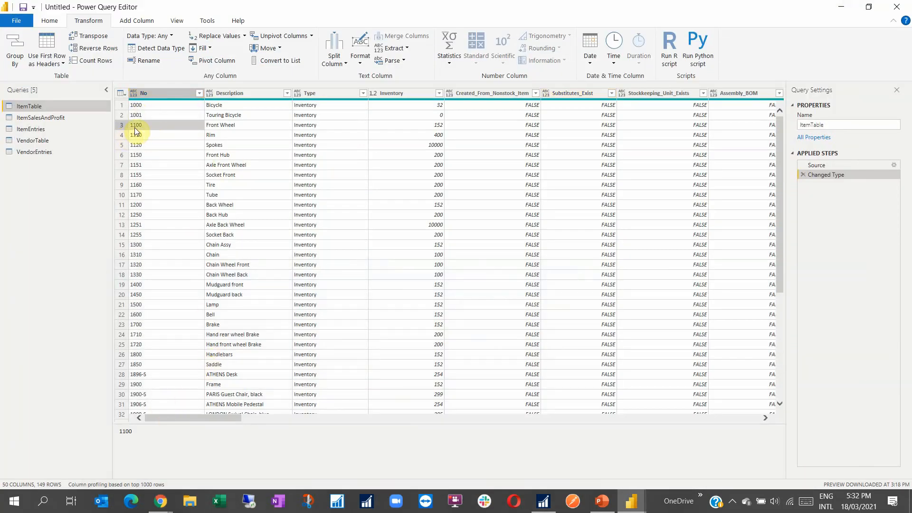
pyautogui.click(123, 106)
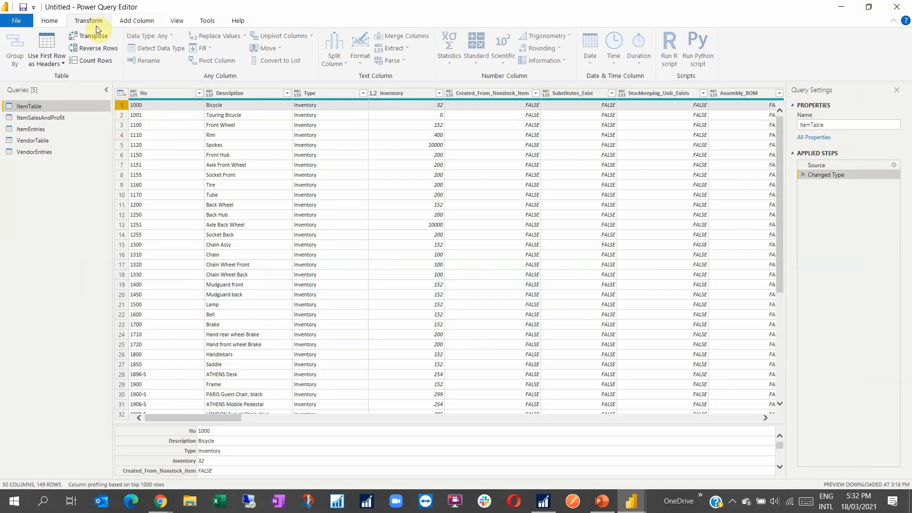
pyautogui.click(53, 20)
pyautogui.click(404, 64)
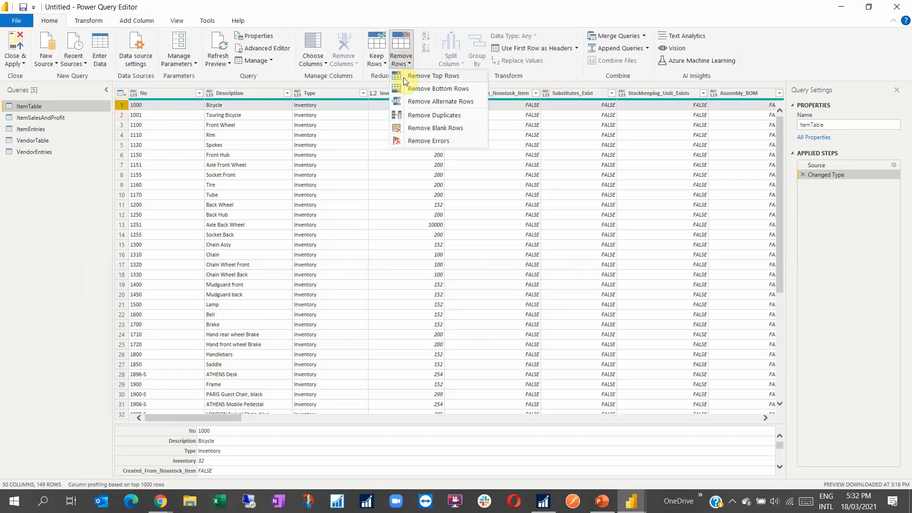
pyautogui.click(185, 126)
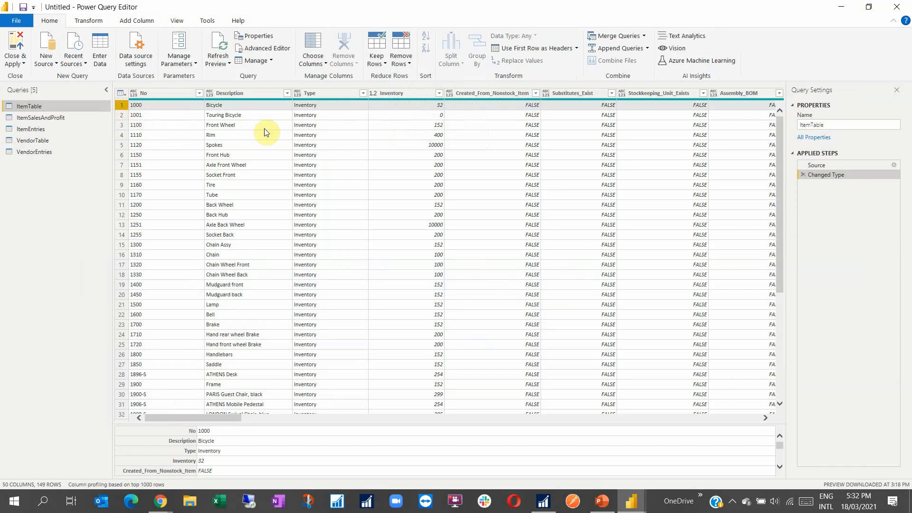
pyautogui.click(576, 48)
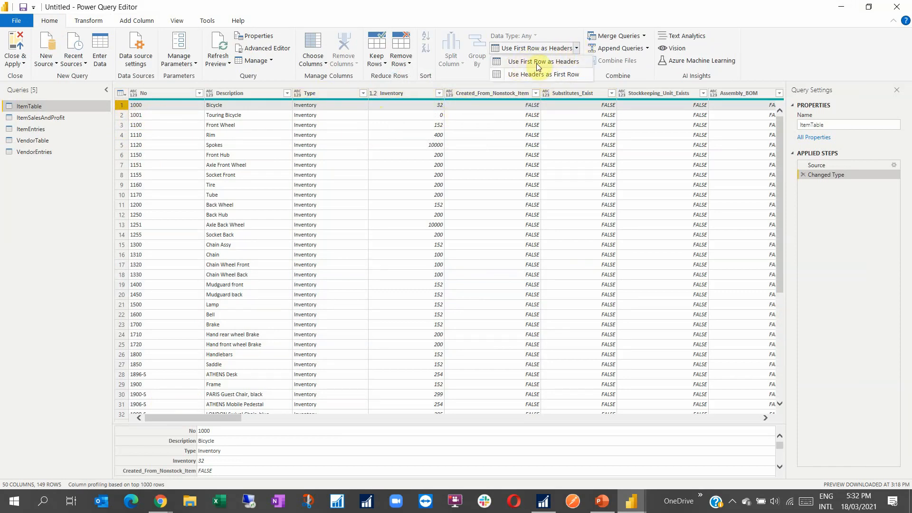
pyautogui.click(560, 33)
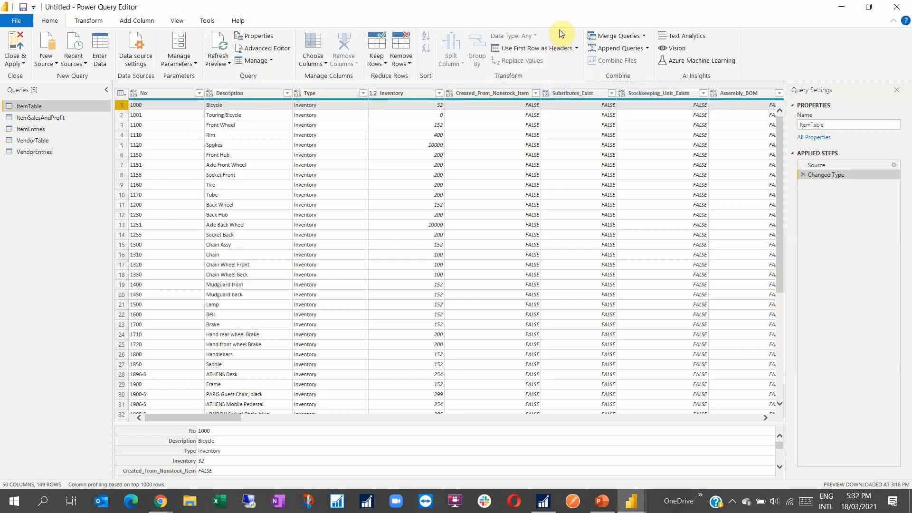
pyautogui.click(577, 48)
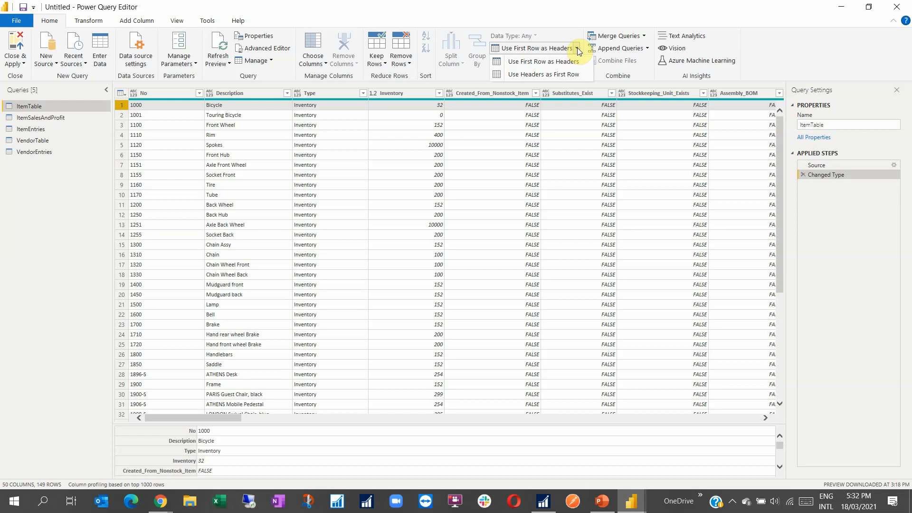
# - Close the query editor and apply the query changes to the report
pyautogui.click(20, 51)
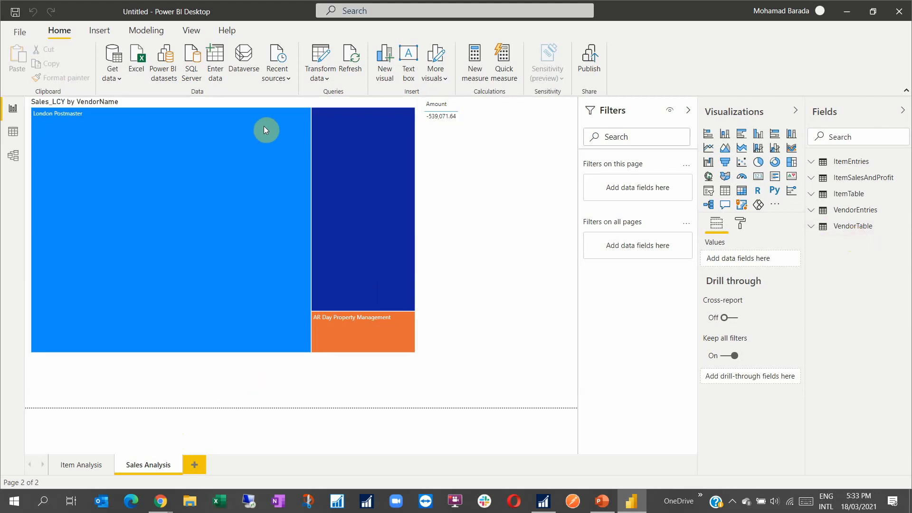
# - Delete the Sales_LCY by VendorName treemap and the Amount table from the Sales Analysis page
pyautogui.click(239, 371)
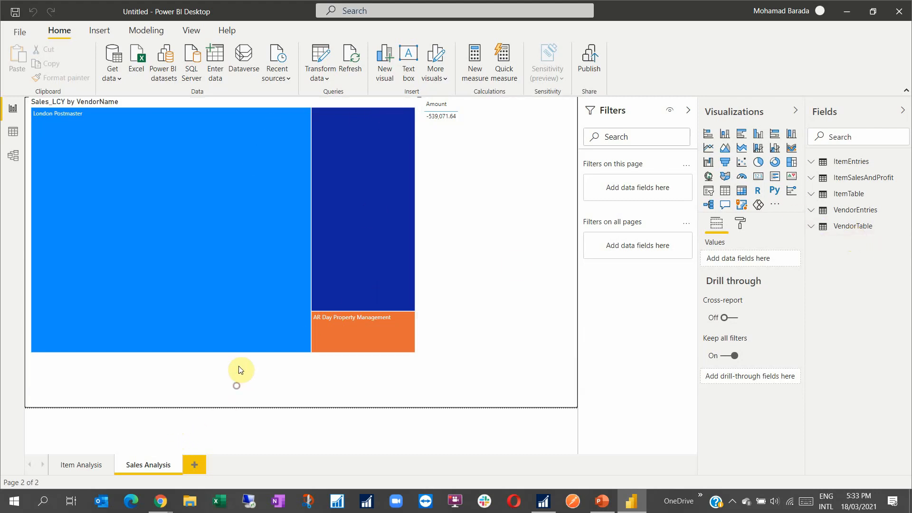
pyautogui.click(255, 330)
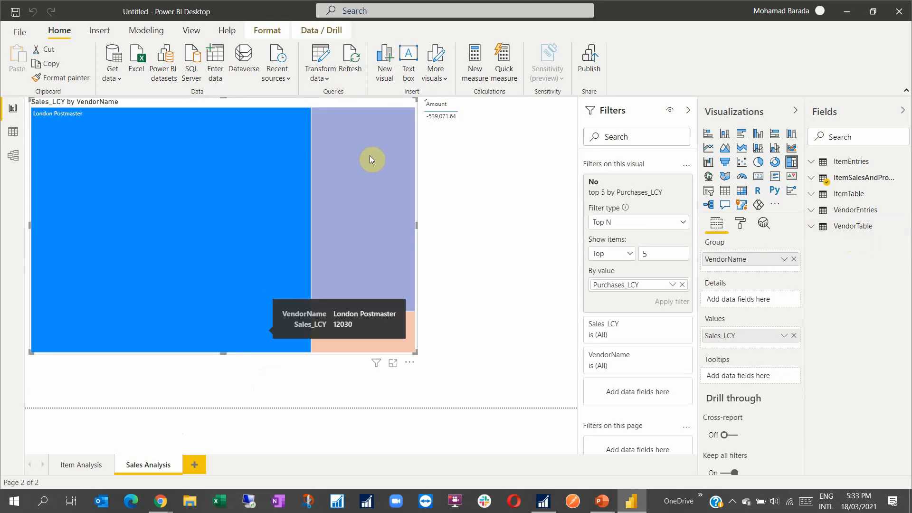
pyautogui.press('Delete')
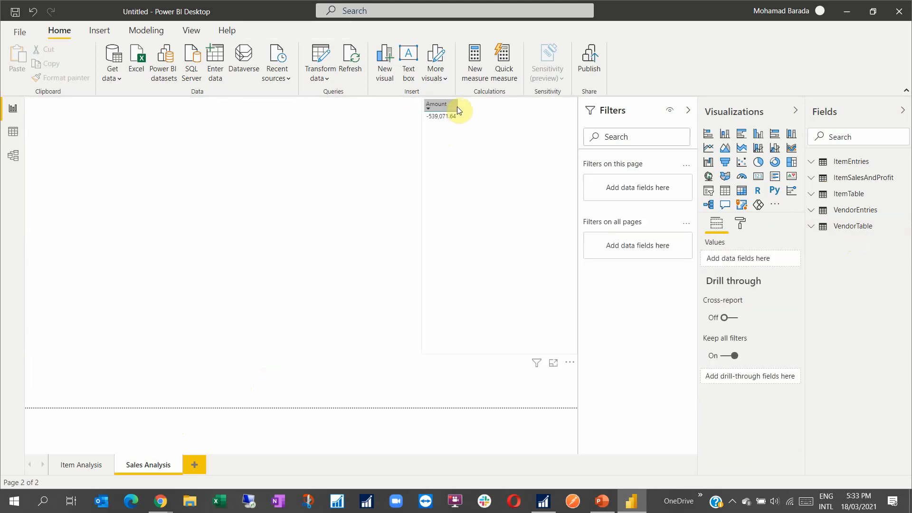
pyautogui.click(456, 119)
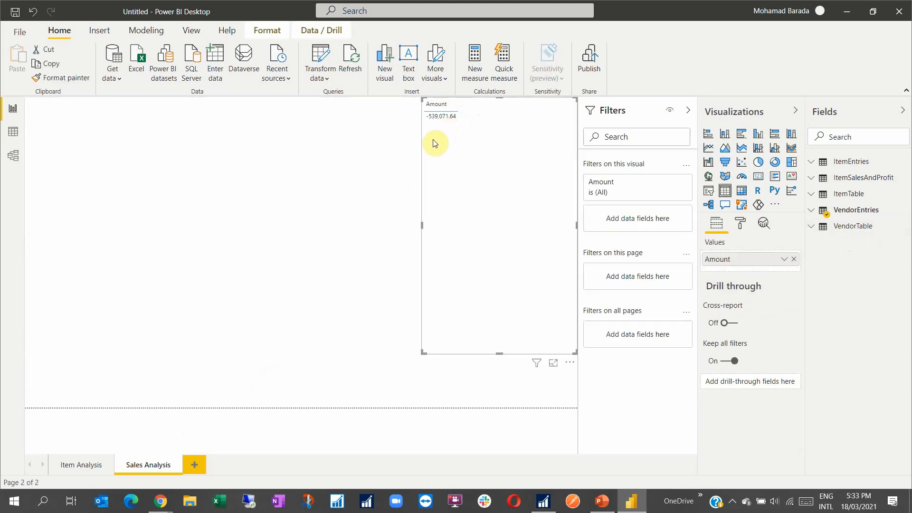
pyautogui.press('Delete')
# - Rename the Sales Analysis page as Vendor Analysis and check that both report pages are empty
pyautogui.click(73, 463)
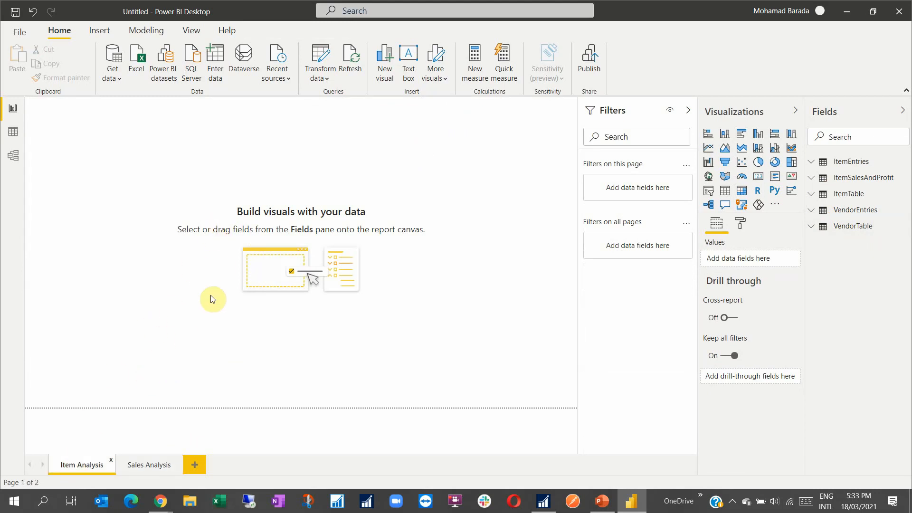
pyautogui.doubleClick(149, 467)
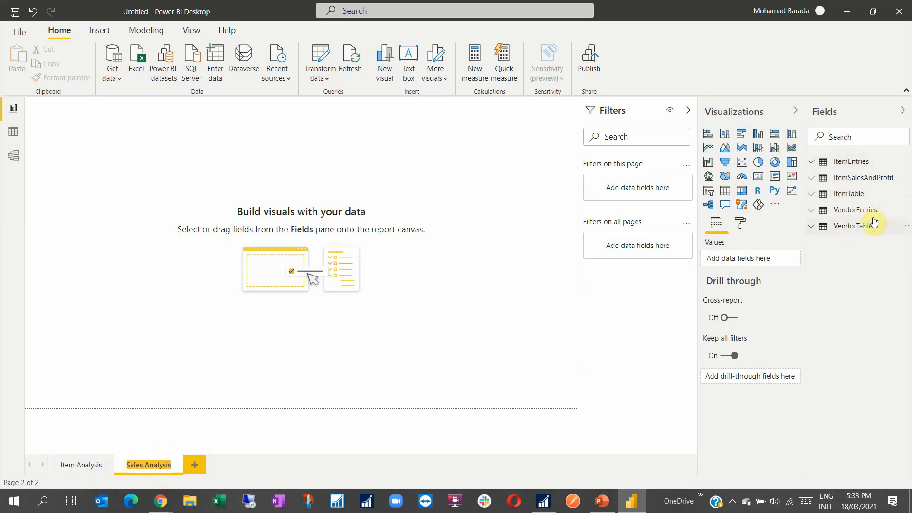
pyautogui.click(136, 465)
pyautogui.write('Vendor')
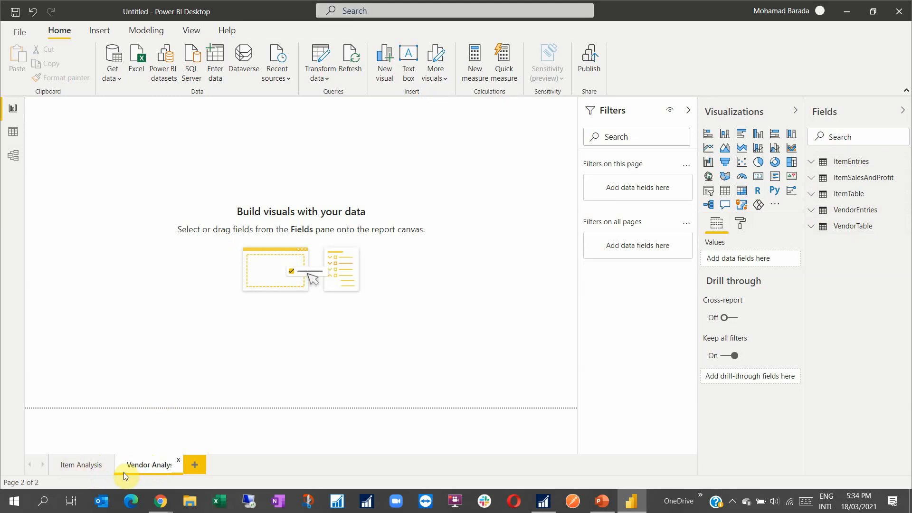
pyautogui.press('Return')
pyautogui.click(85, 466)
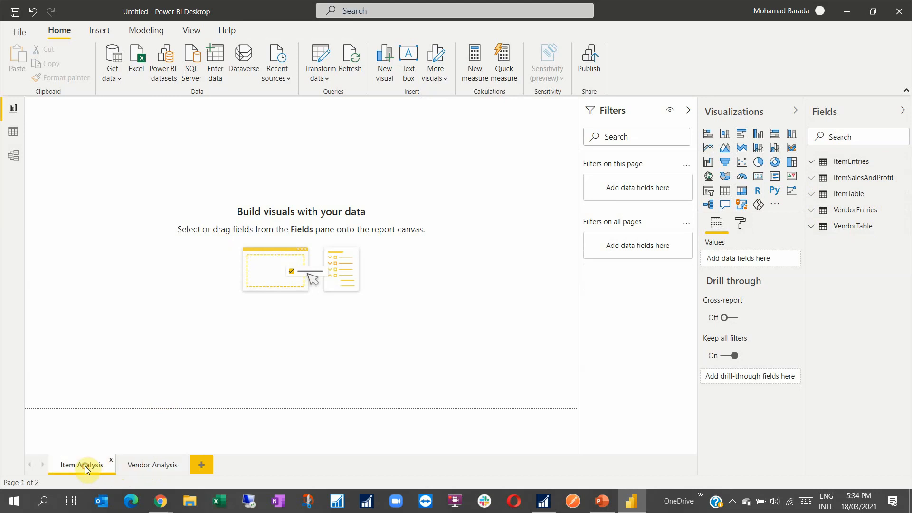
pyautogui.click(143, 466)
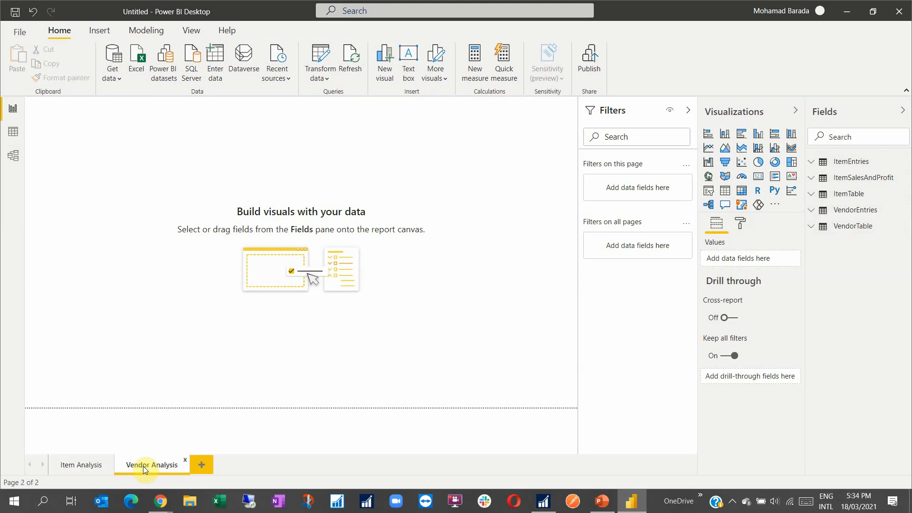
# - Switch to Google Classroom in the browser and read the instructions of the Module 4 - Practical LAB assignment
pyautogui.hotkey('alt', 'Tab')
pyautogui.hotkey('alt', 'Tab')
pyautogui.hotkey('alt', 'Tab')
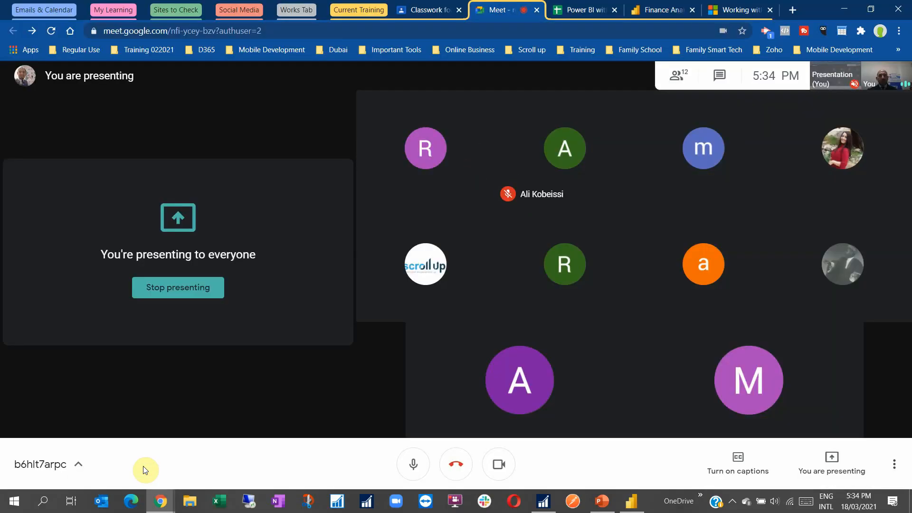
pyautogui.click(424, 9)
pyautogui.scroll(-10, 347, 233)
pyautogui.scroll(-4, 346, 237)
pyautogui.click(344, 261)
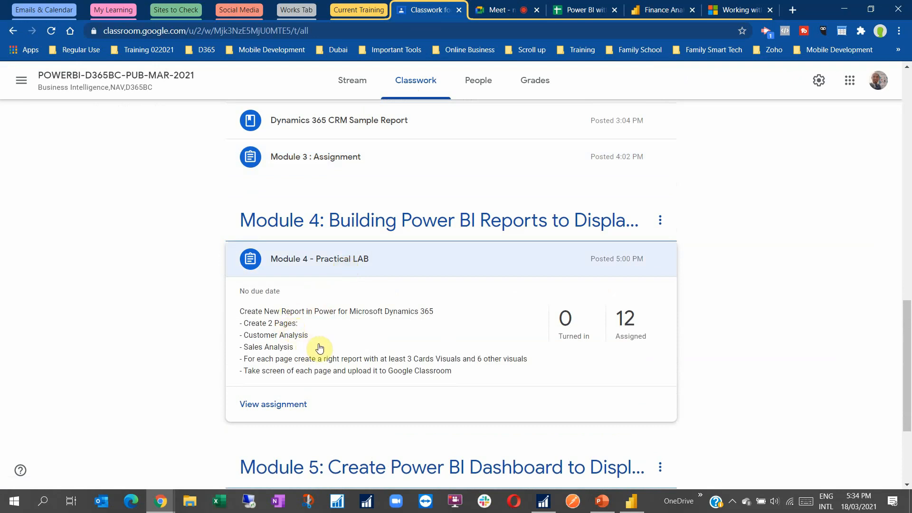
pyautogui.click(499, 10)
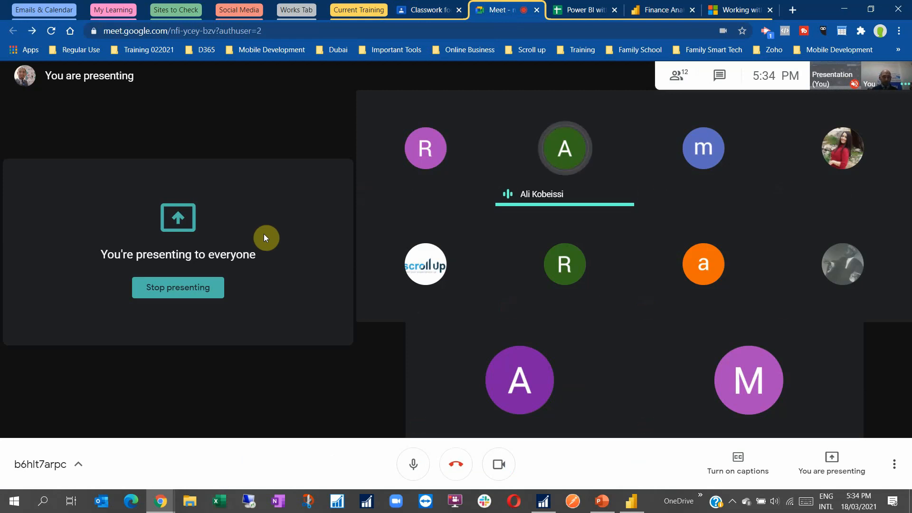
# - Switch back to Power BI Desktop and examine the export options available for the report
pyautogui.click(631, 501)
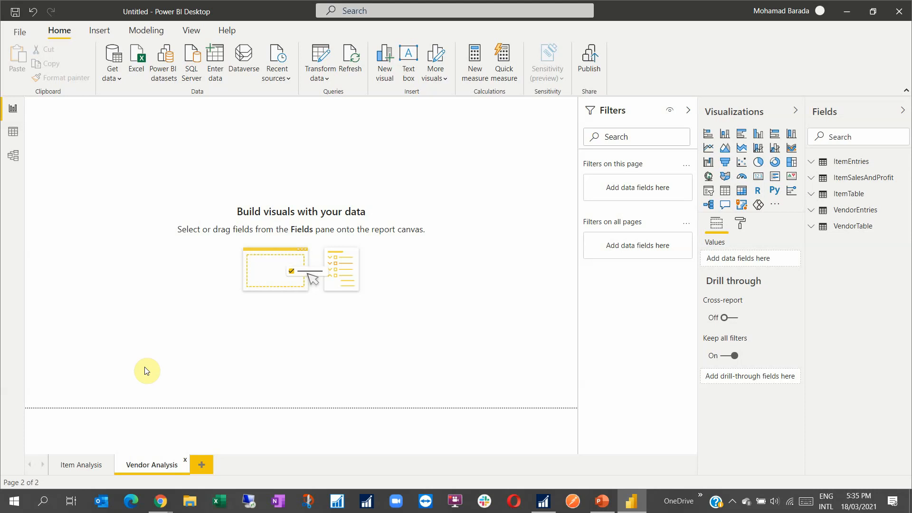
pyautogui.click(19, 33)
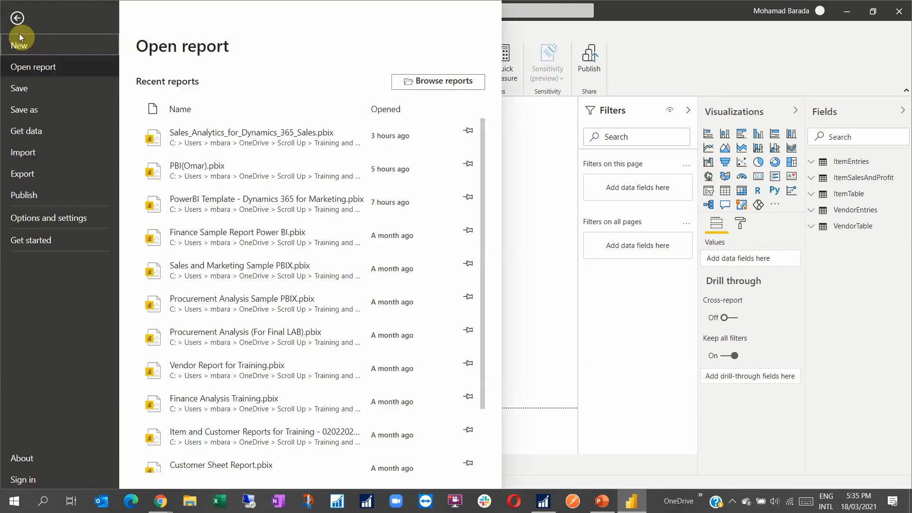
pyautogui.click(33, 173)
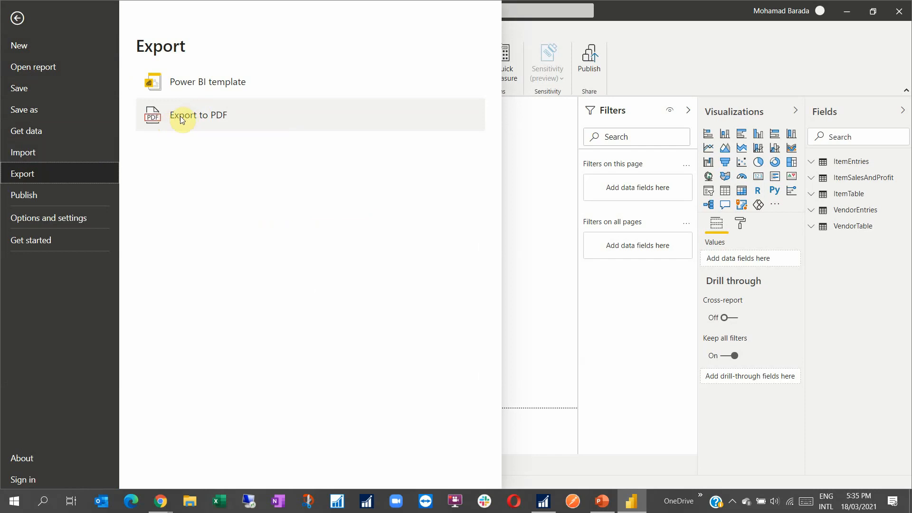
pyautogui.click(671, 51)
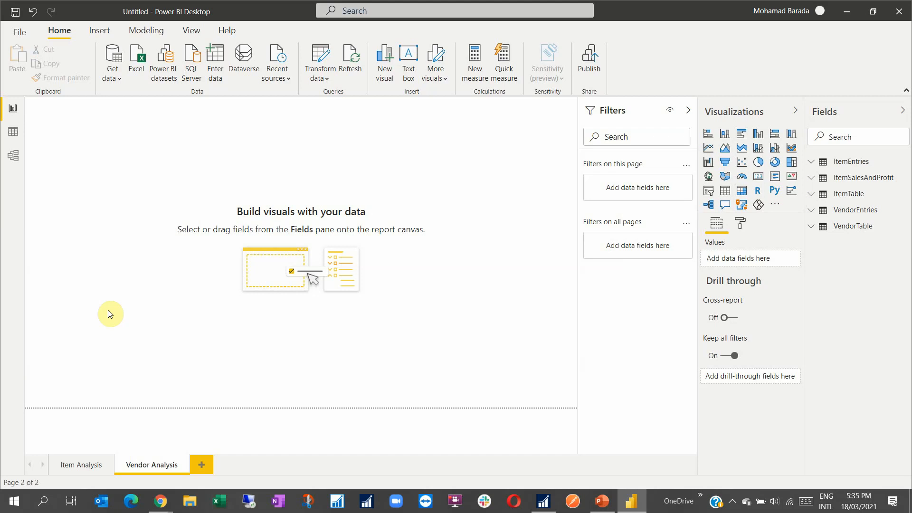
# - Add a text box to the Item Analysis page and stretch it across the full width of the page's upper edge
pyautogui.click(78, 465)
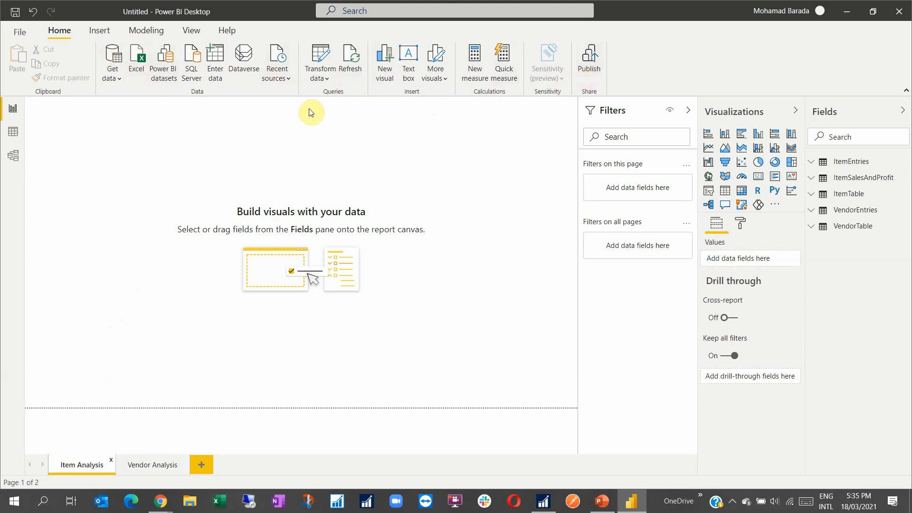
pyautogui.click(407, 64)
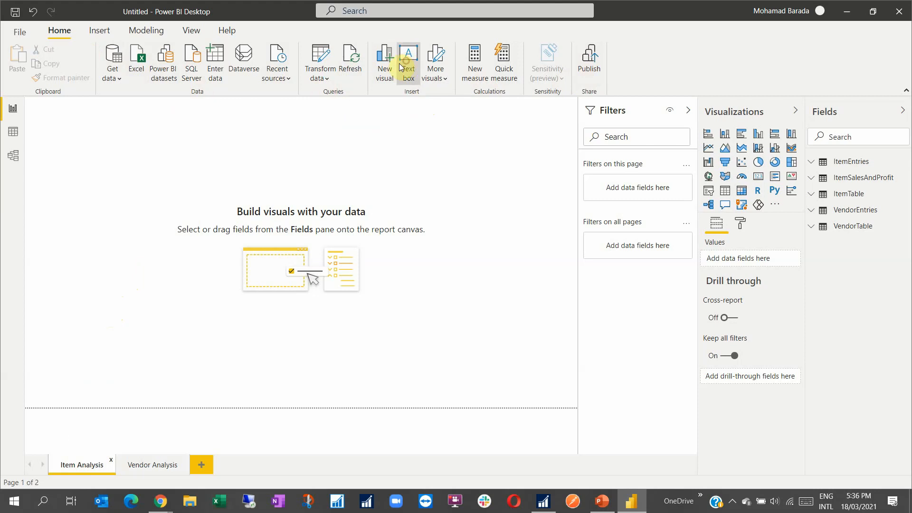
pyautogui.moveTo(151, 223); pyautogui.dragTo(574, 136)
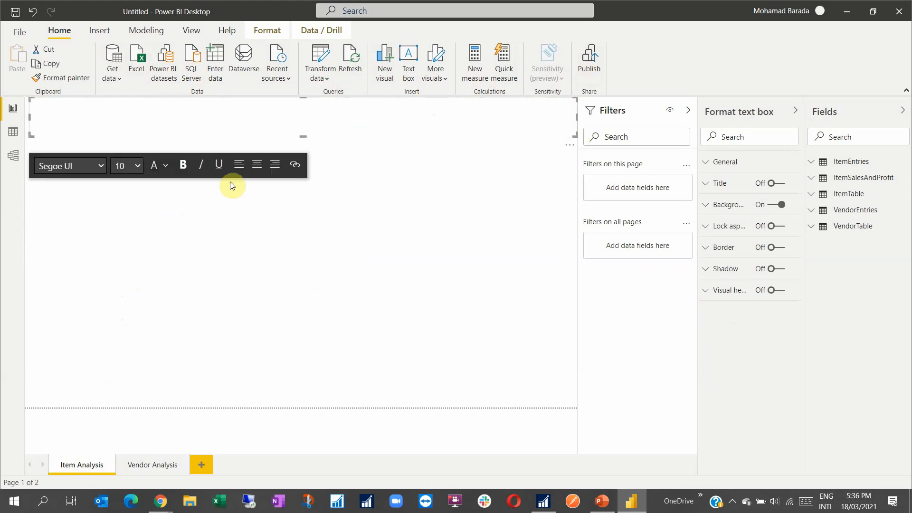
# - Enter the title "Item Analysis - Report" in the text box at font size 54 and center it
pyautogui.click(80, 125)
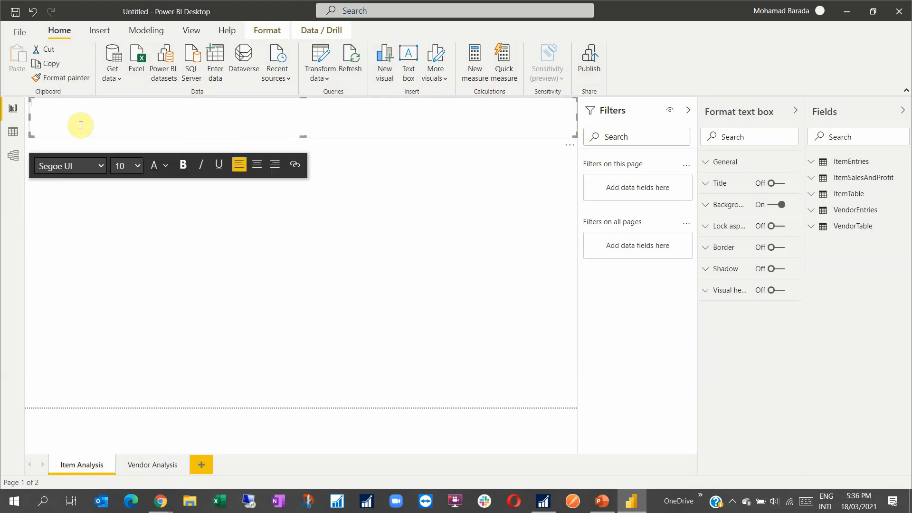
pyautogui.click(136, 166)
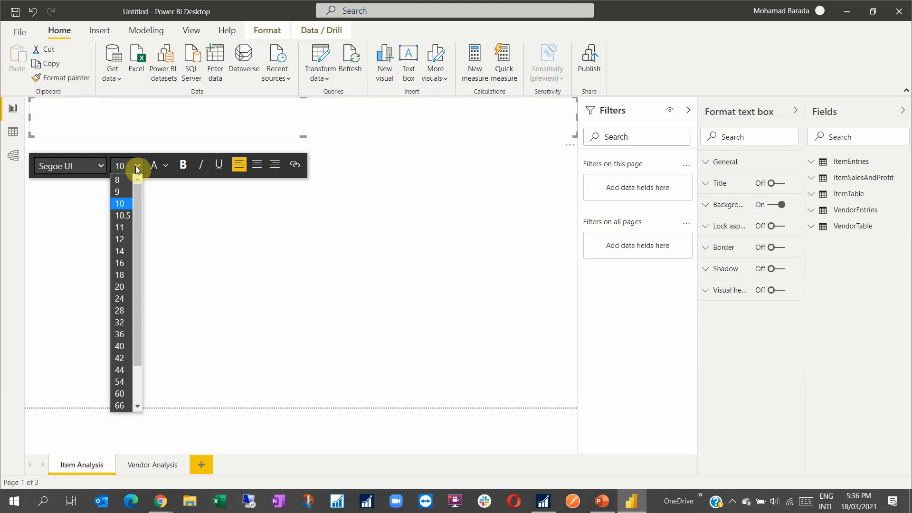
pyautogui.click(120, 381)
pyautogui.write('Item Analysis - Report')
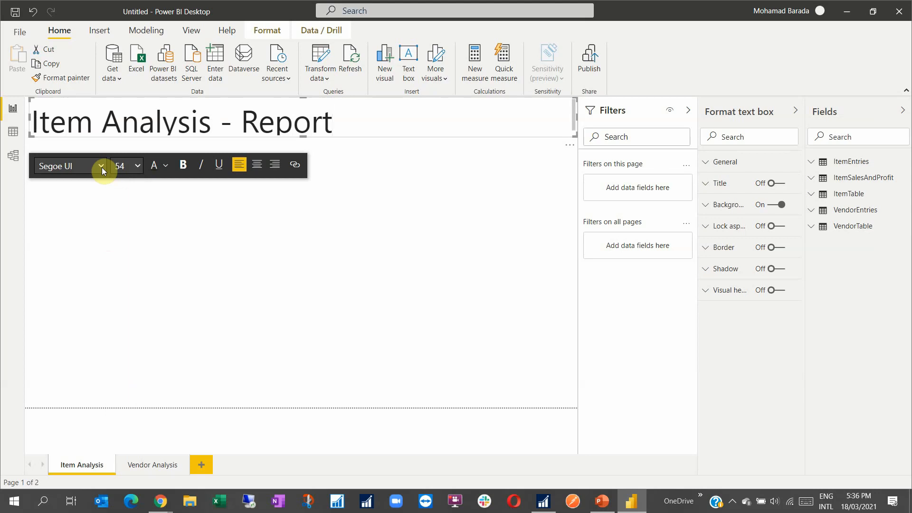
pyautogui.click(258, 166)
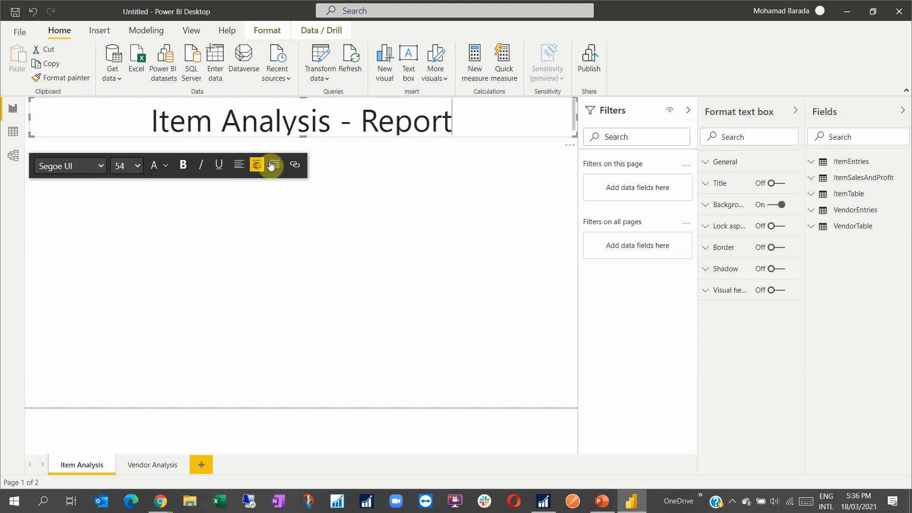
pyautogui.click(167, 166)
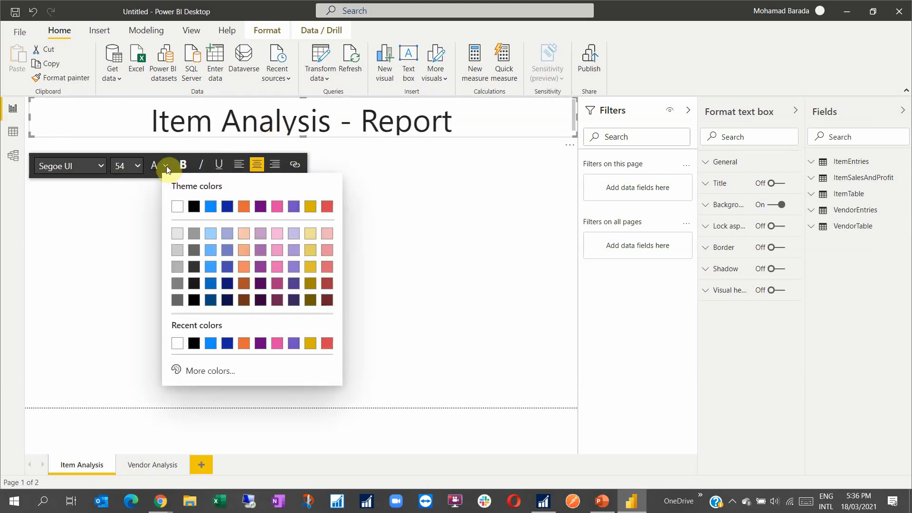
pyautogui.click(291, 128)
pyautogui.click(371, 167)
pyautogui.click(397, 122)
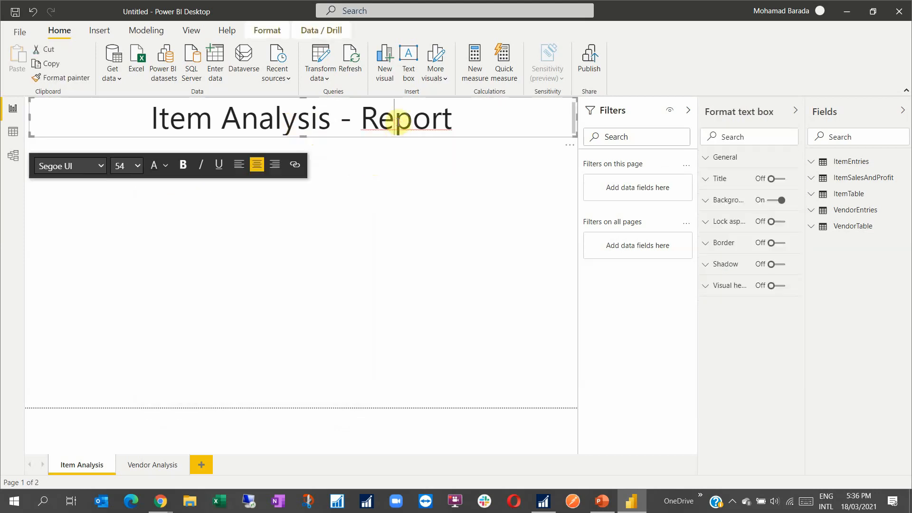
pyautogui.rightClick(397, 122)
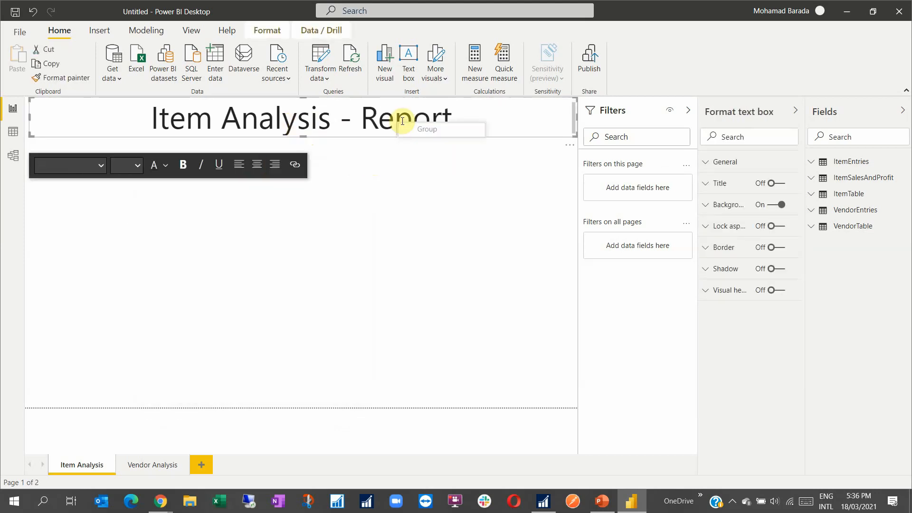
pyautogui.click(371, 155)
pyautogui.click(242, 123)
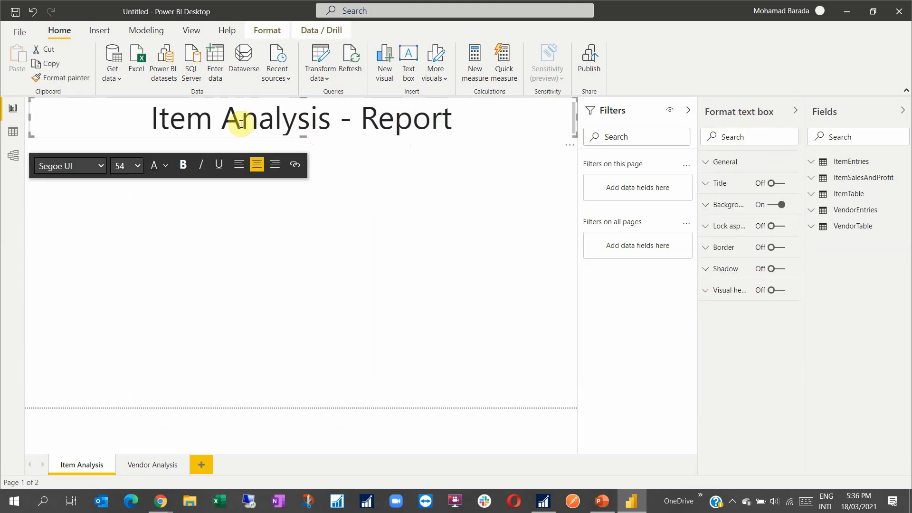
# - Apply the built-in Power BI theme with the plain dark grey background to the report
pyautogui.click(145, 31)
pyautogui.click(192, 31)
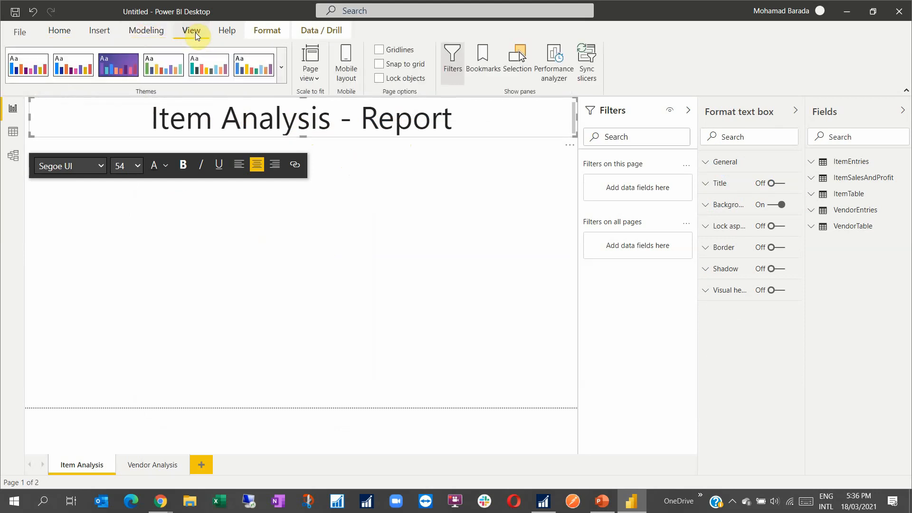
pyautogui.click(279, 72)
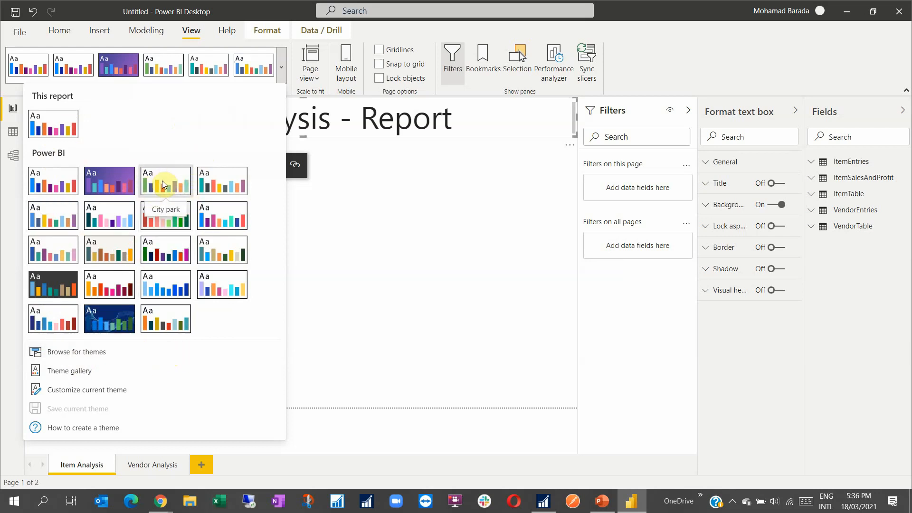
pyautogui.click(55, 286)
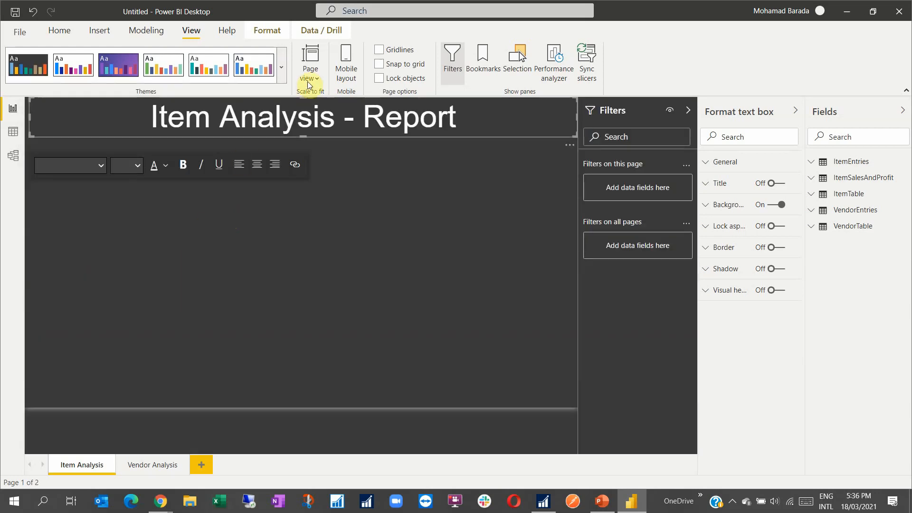
# - Open the online Power BI theme gallery and look through the featured community themes
pyautogui.click(281, 68)
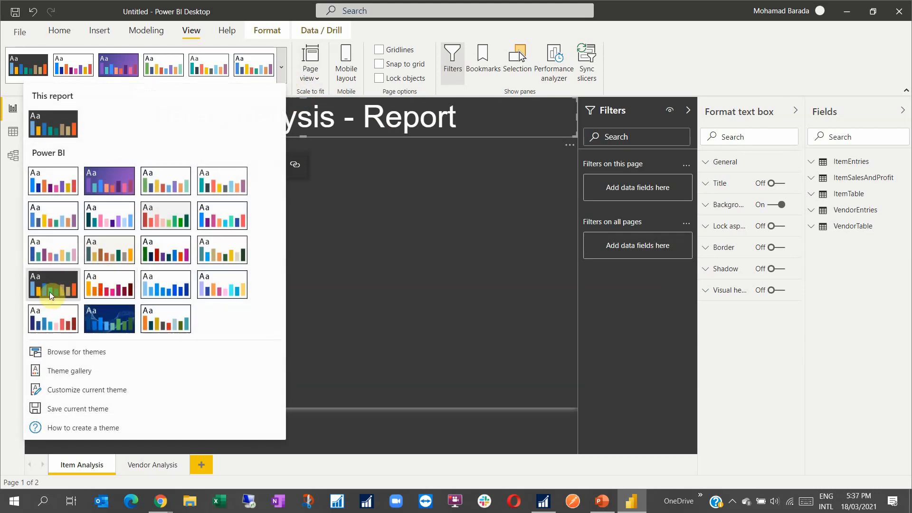
pyautogui.click(65, 370)
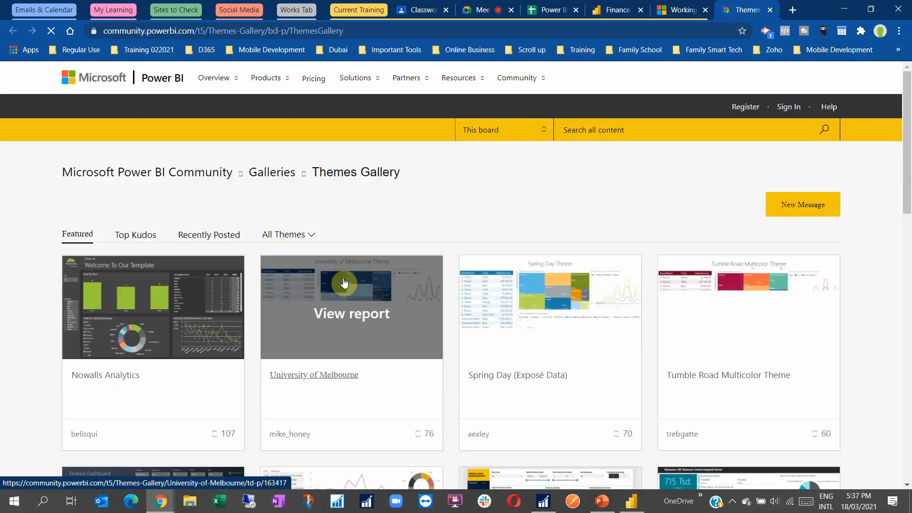
pyautogui.scroll(-4, 334, 290)
pyautogui.scroll(-4, 334, 287)
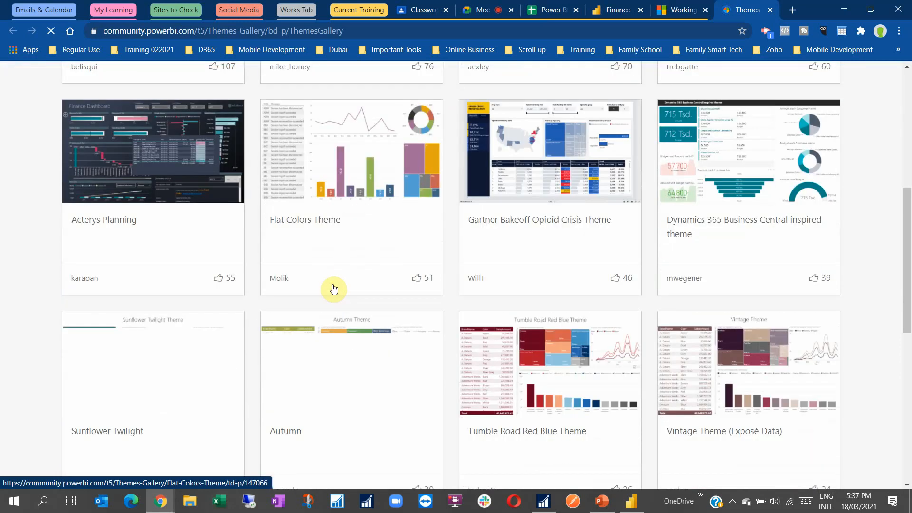
pyautogui.scroll(-3, 332, 287)
pyautogui.scroll(1, 575, 280)
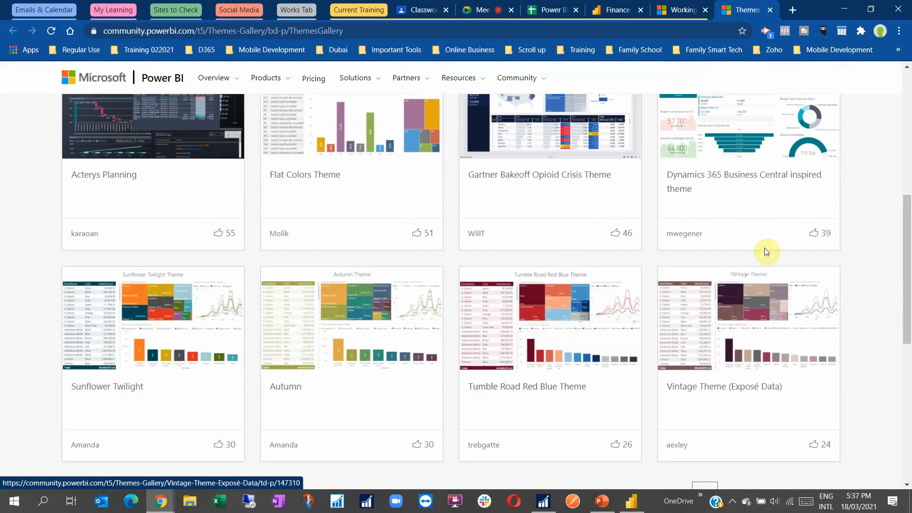
pyautogui.scroll(2, 766, 247)
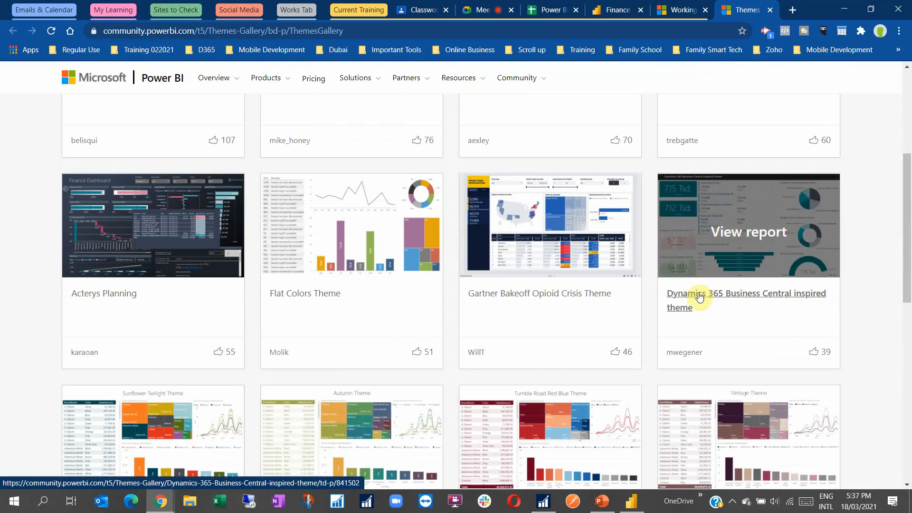
# - Switch back to Power BI Desktop and view the file browser for importing a theme, leaving it without choosing a file
pyautogui.click(638, 506)
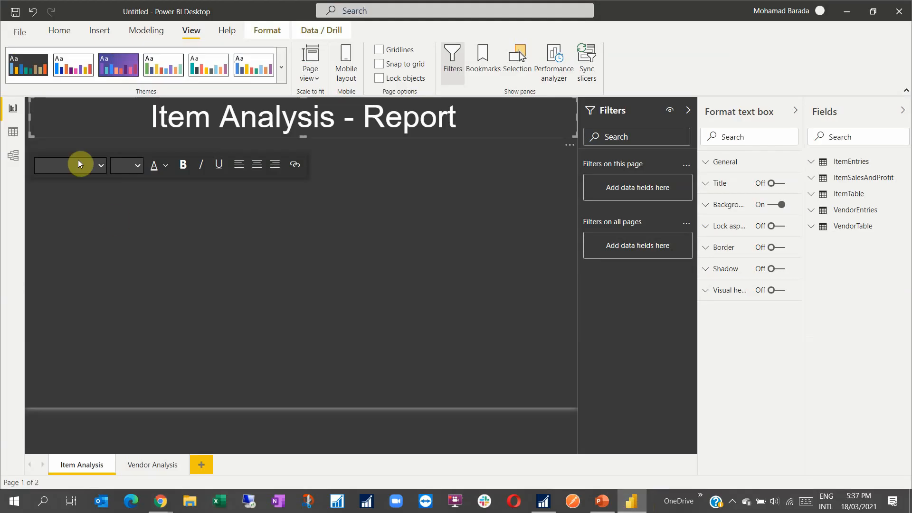
pyautogui.click(281, 75)
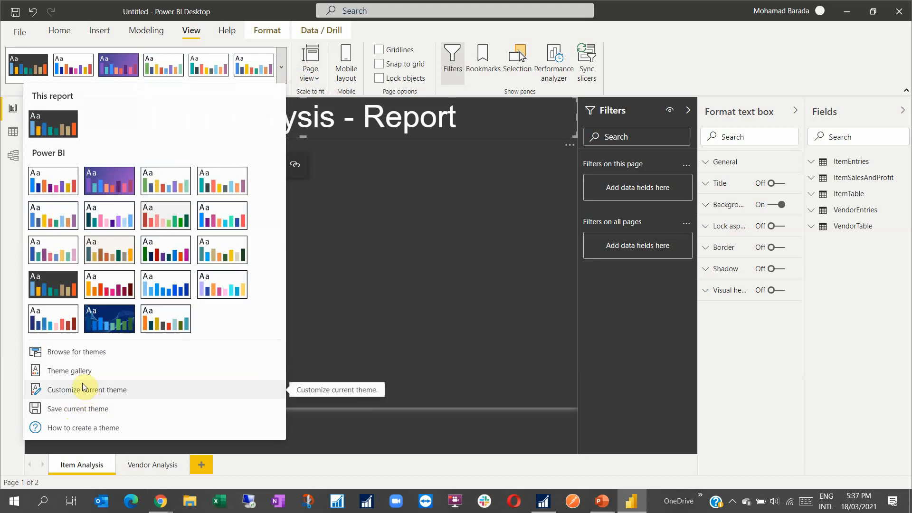
pyautogui.click(73, 355)
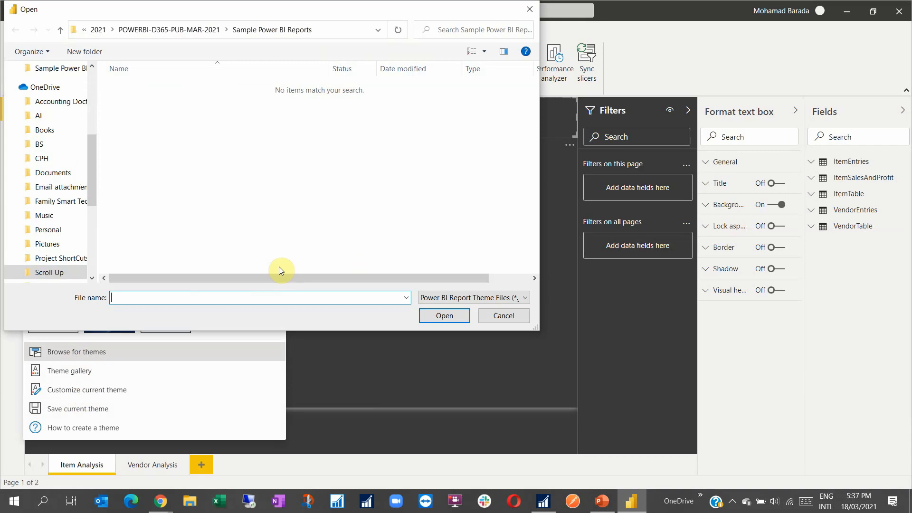
pyautogui.click(504, 316)
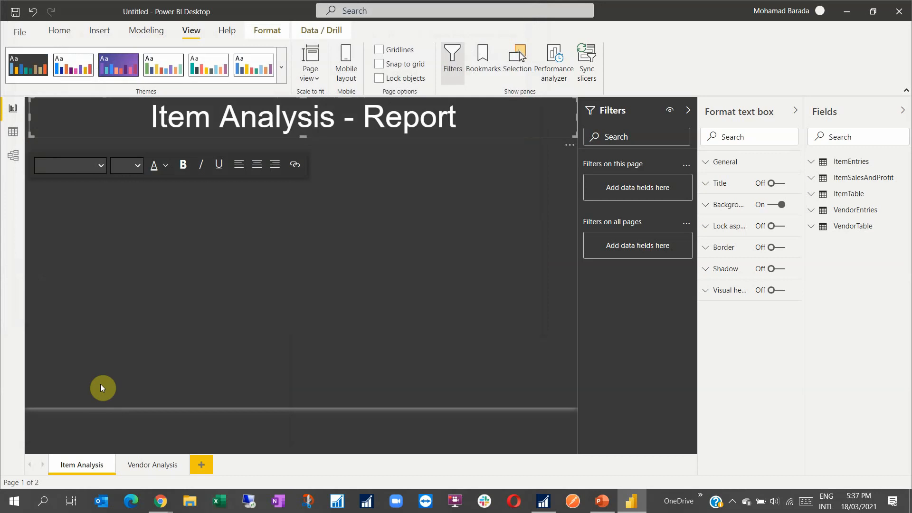
# - Examine the current theme's customization options for name and colors, text, visuals, page and filter pane, and close them without applying changes
pyautogui.click(281, 67)
pyautogui.click(360, 241)
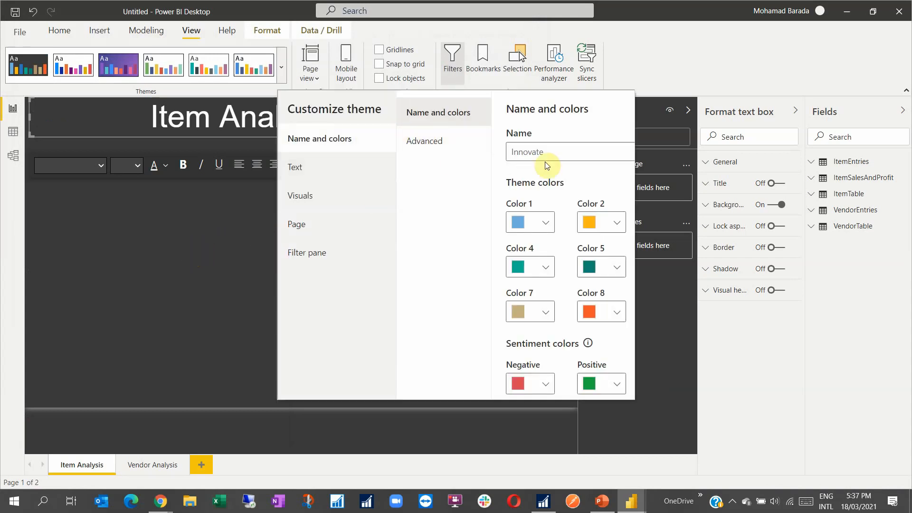
pyautogui.click(307, 171)
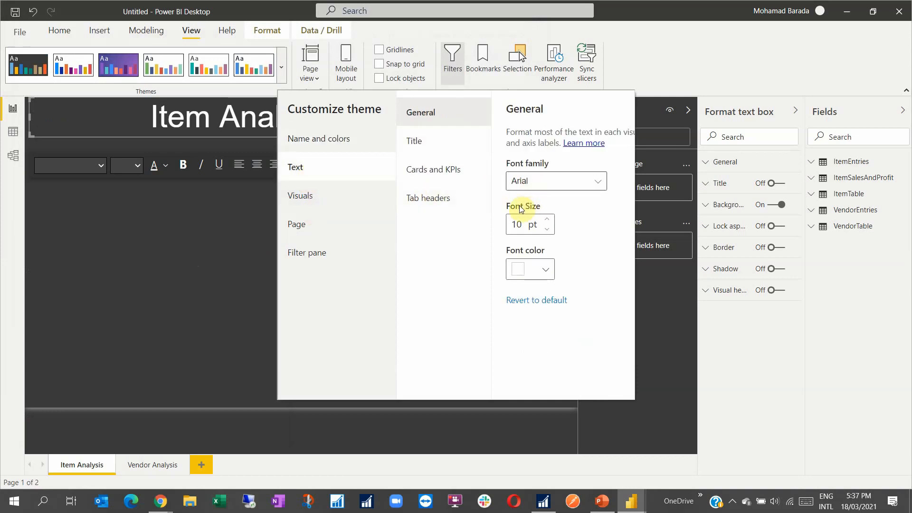
pyautogui.click(350, 196)
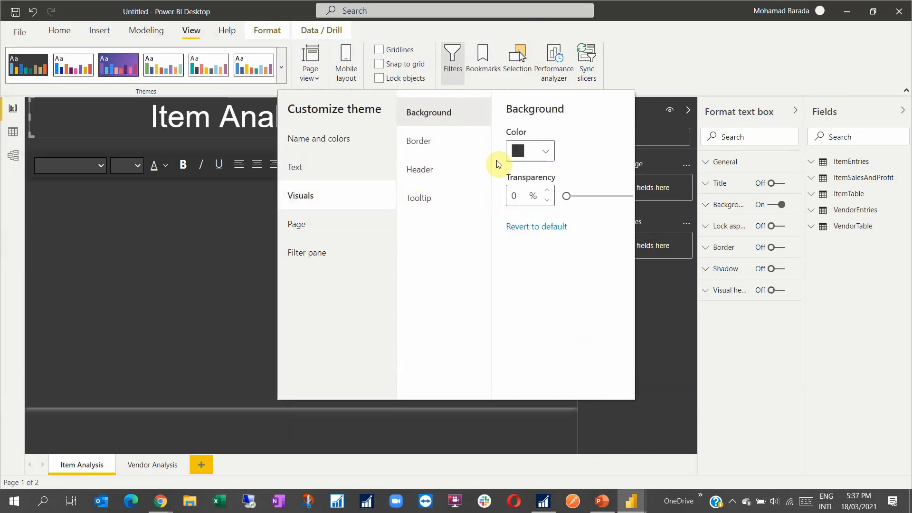
pyautogui.click(546, 151)
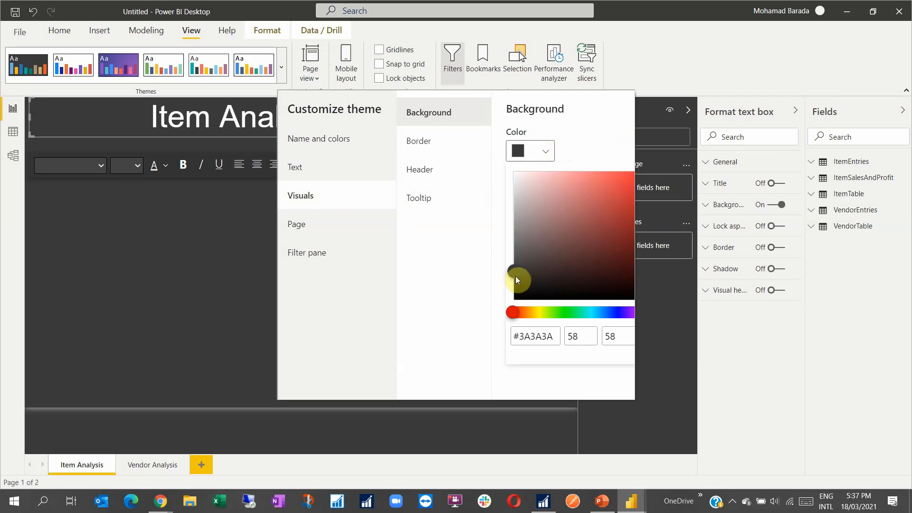
pyautogui.click(602, 312)
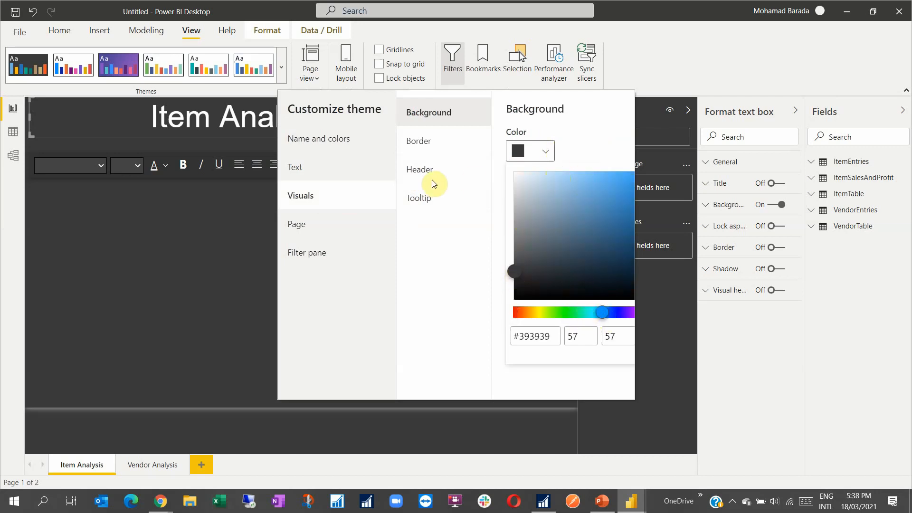
pyautogui.click(365, 280)
pyautogui.click(320, 230)
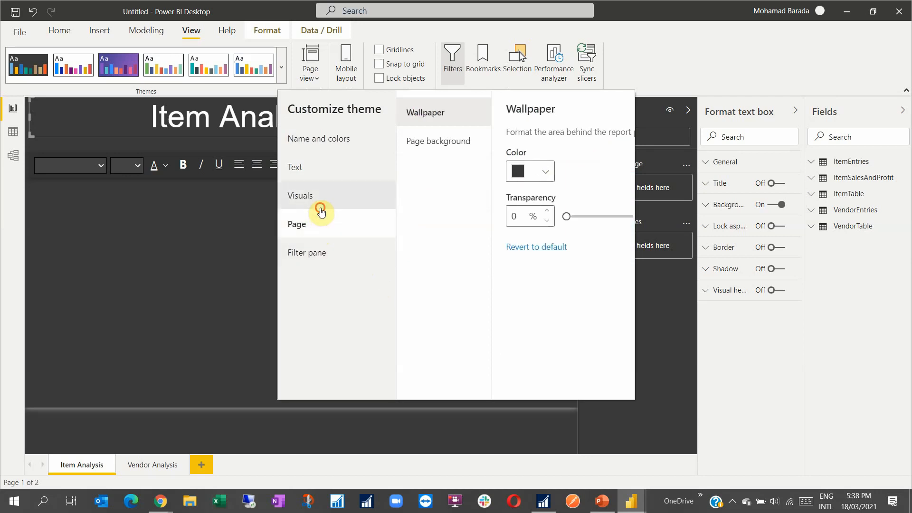
pyautogui.click(316, 256)
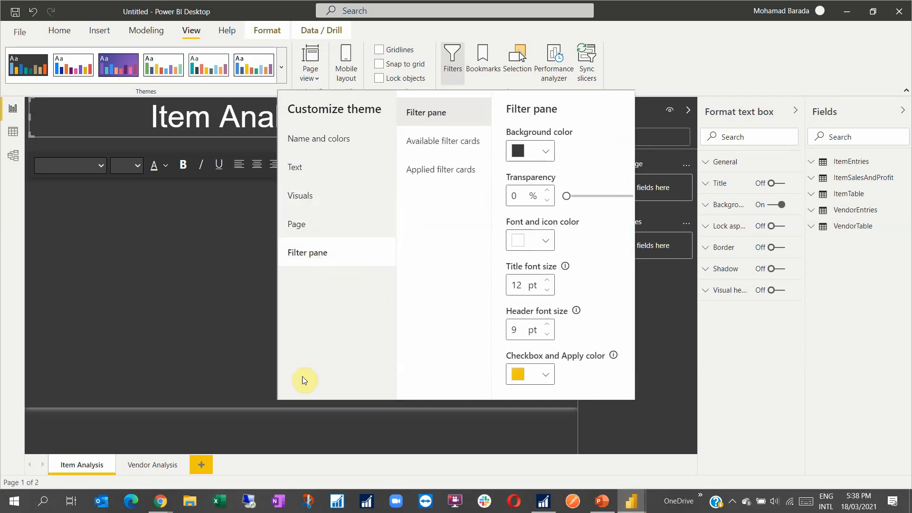
pyautogui.moveTo(678, 468)
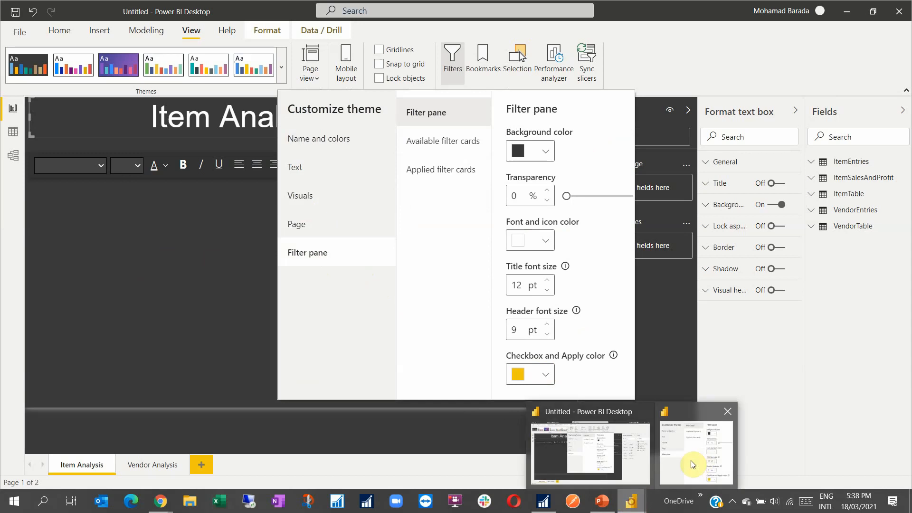
pyautogui.click(665, 448)
pyautogui.click(192, 279)
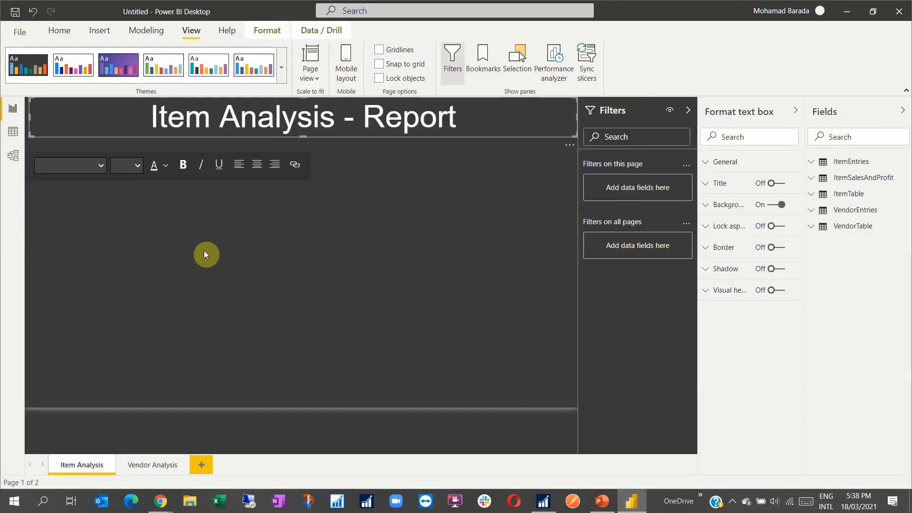
# - Try the built-in purple gradient theme and the default white theme on the report
pyautogui.click(216, 233)
pyautogui.click(283, 78)
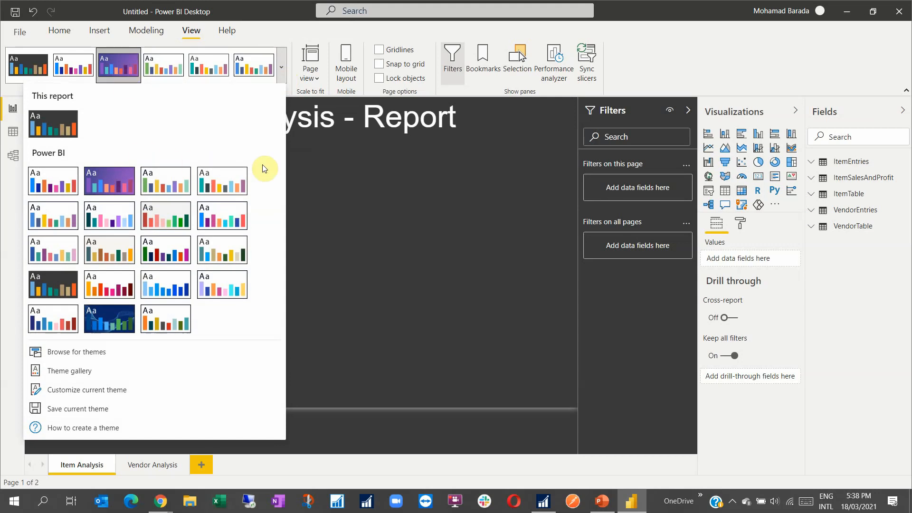
pyautogui.click(116, 177)
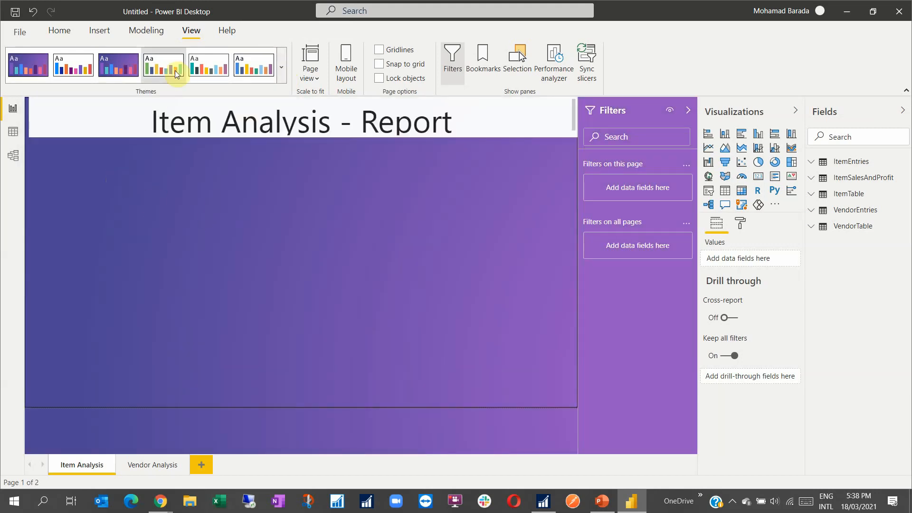
pyautogui.click(74, 63)
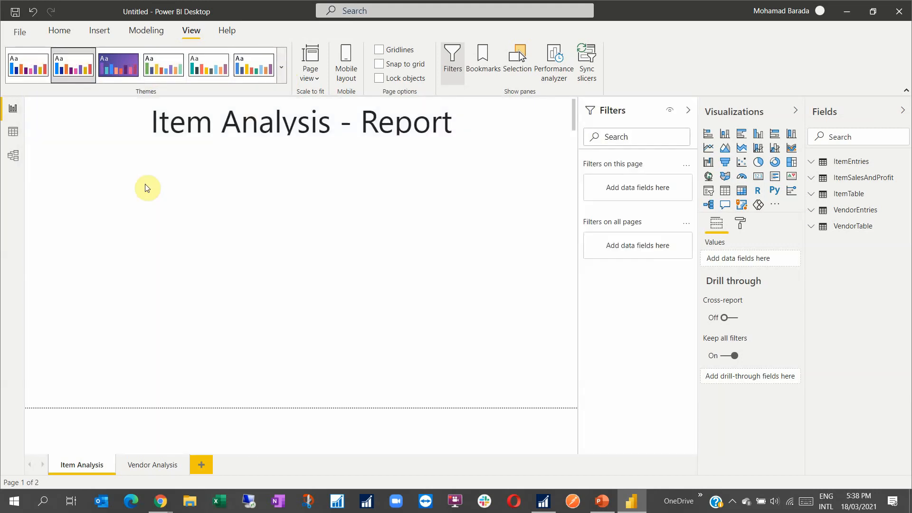
# - Apply the built-in white theme with green, dark blue and yellow data colors to the report
pyautogui.click(278, 72)
pyautogui.click(129, 162)
pyautogui.click(284, 74)
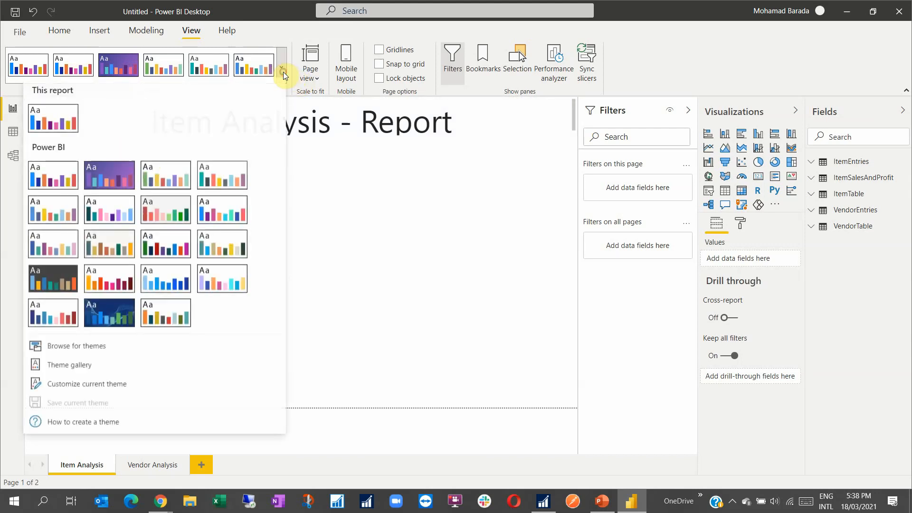
pyautogui.click(359, 183)
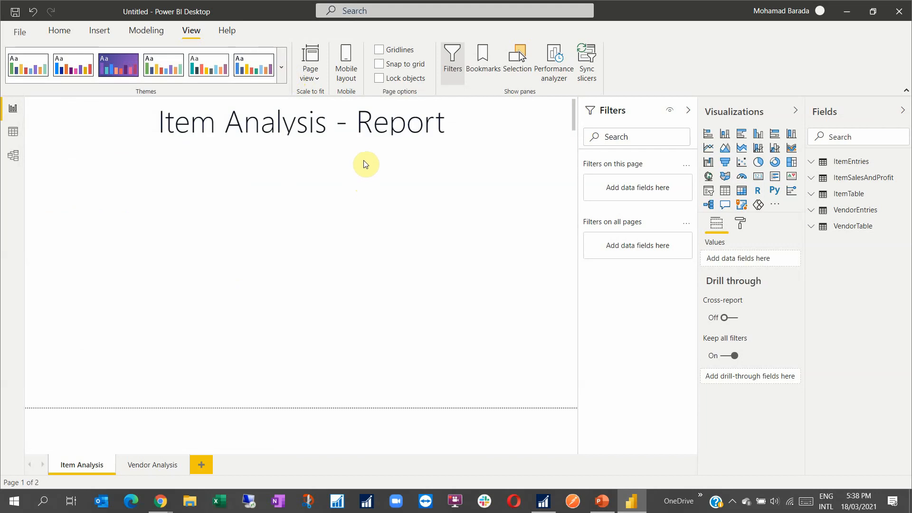
# - Underline the whole "Item Analysis - Report" title
pyautogui.click(446, 118)
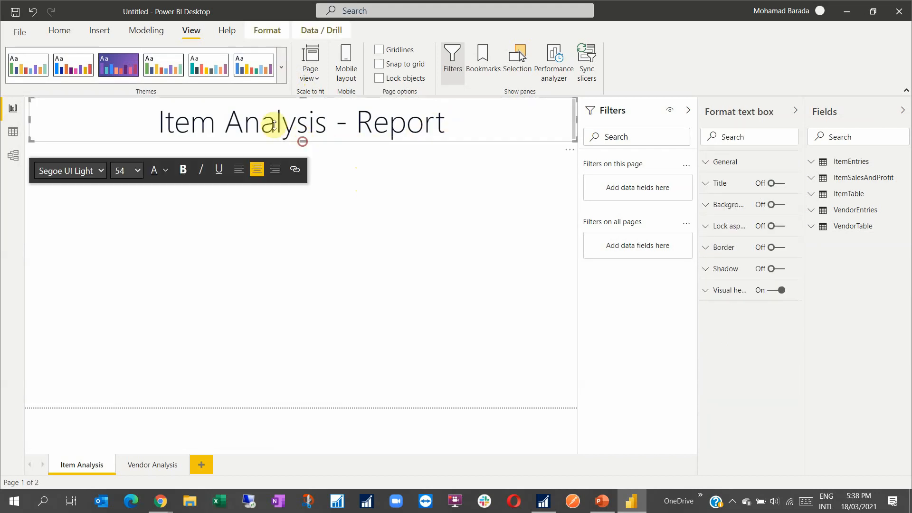
pyautogui.moveTo(162, 122); pyautogui.dragTo(467, 120)
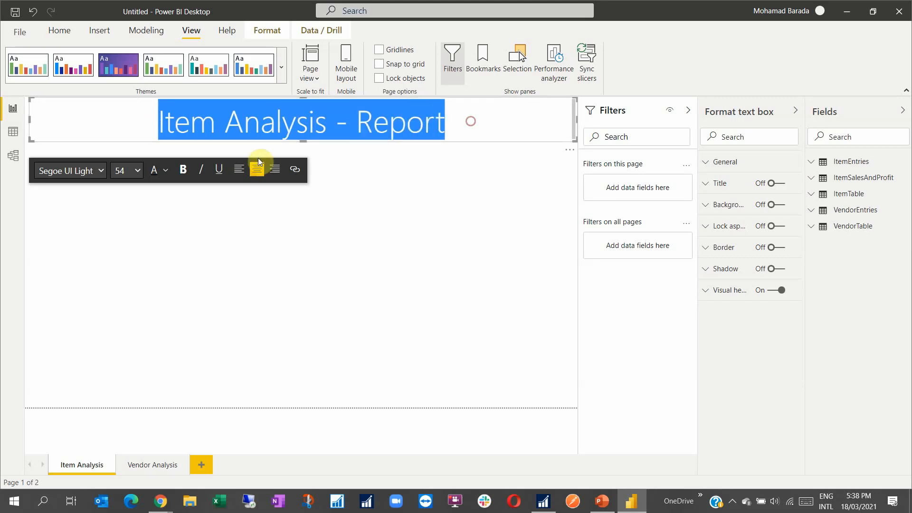
pyautogui.click(219, 169)
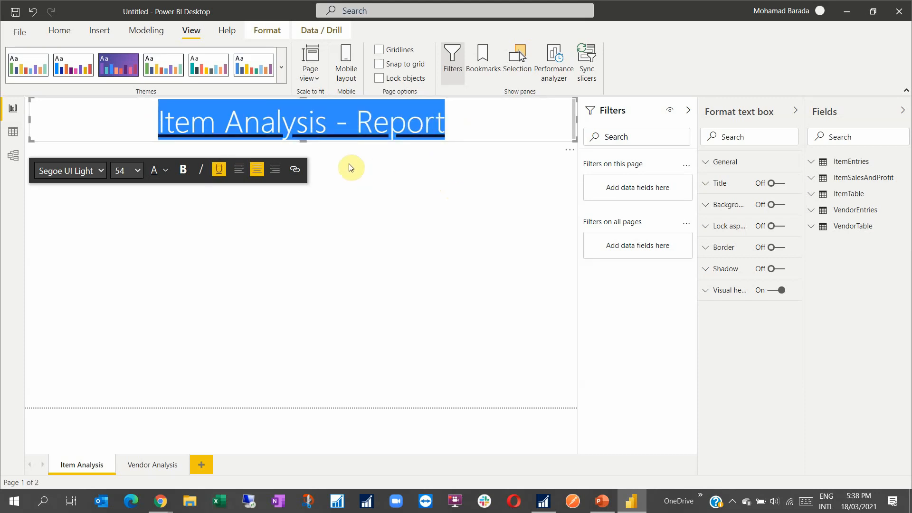
pyautogui.click(374, 144)
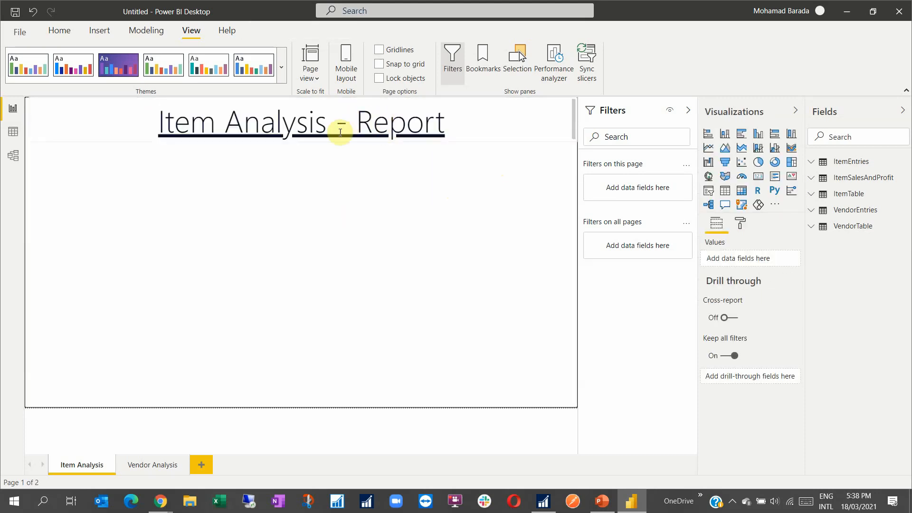
pyautogui.click(67, 31)
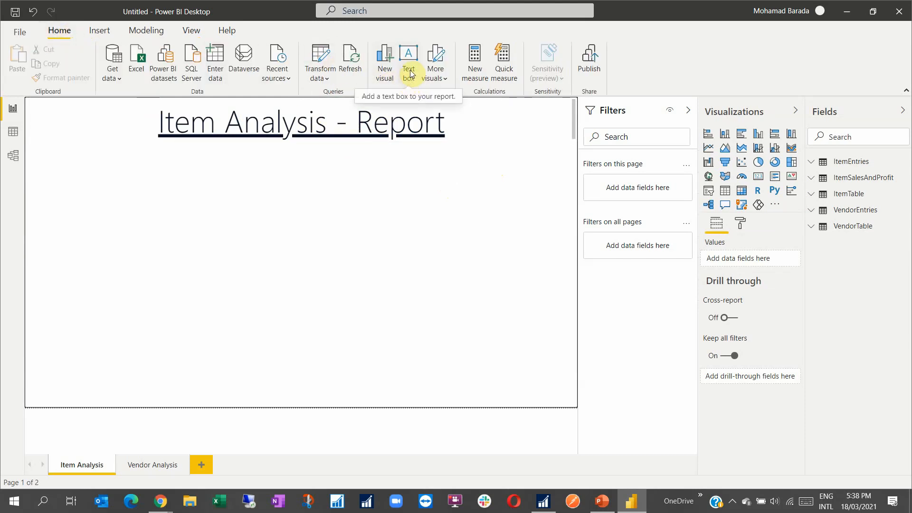
pyautogui.click(348, 119)
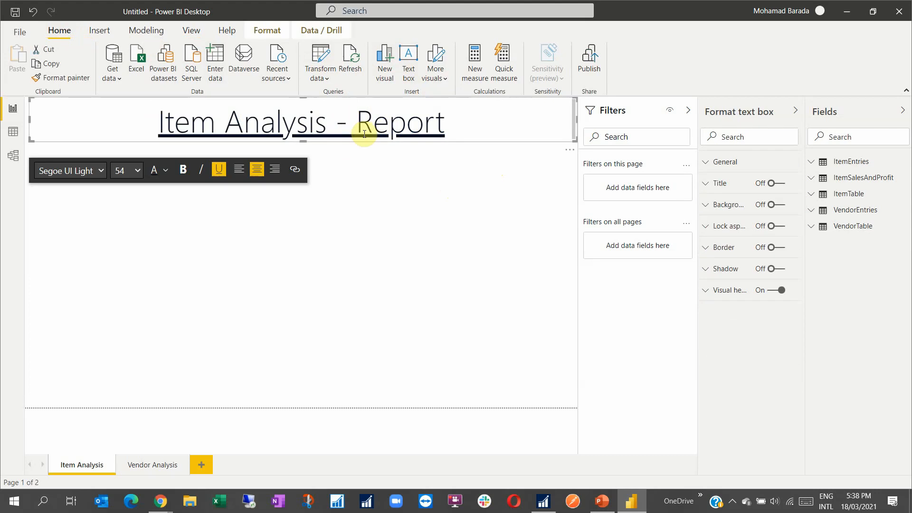
pyautogui.click(201, 169)
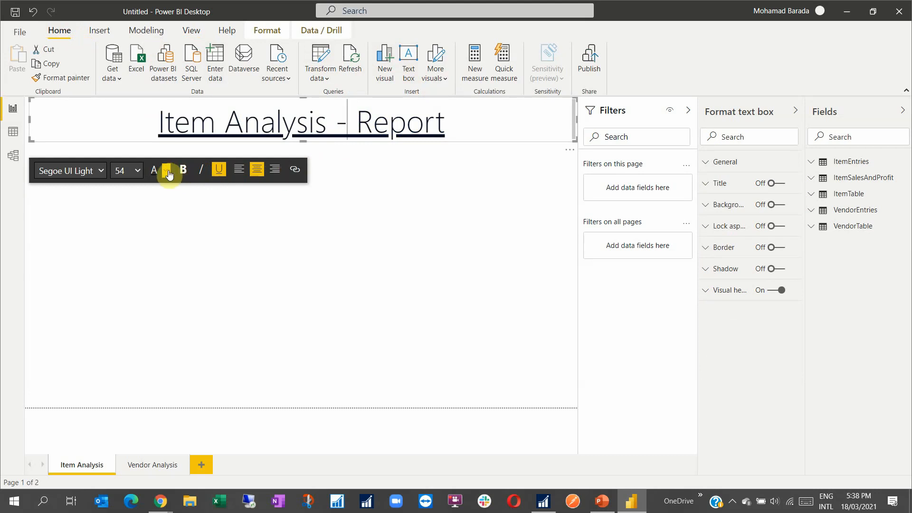
pyautogui.click(467, 115)
pyautogui.moveTo(383, 115); pyautogui.dragTo(143, 116)
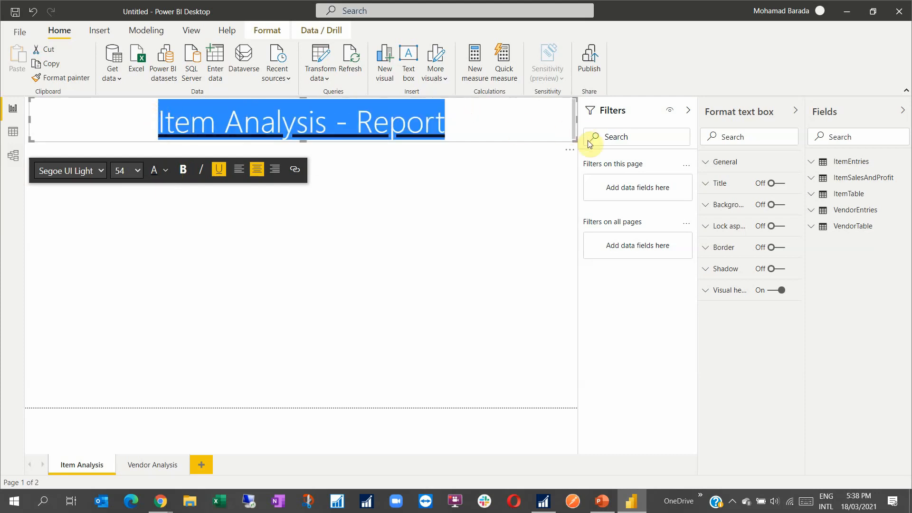
pyautogui.click(569, 150)
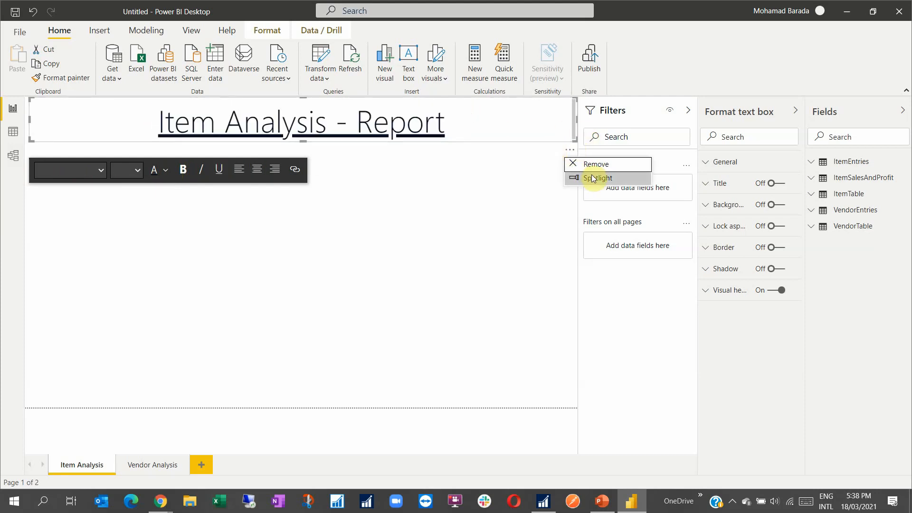
pyautogui.click(447, 162)
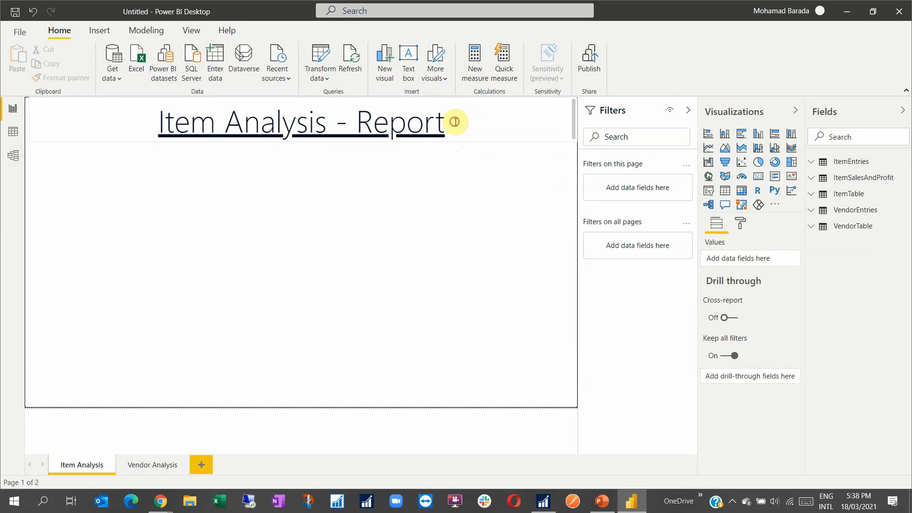
# - Turn on the background of the title text box and set its color to dark blue
pyautogui.moveTo(460, 121); pyautogui.dragTo(111, 118)
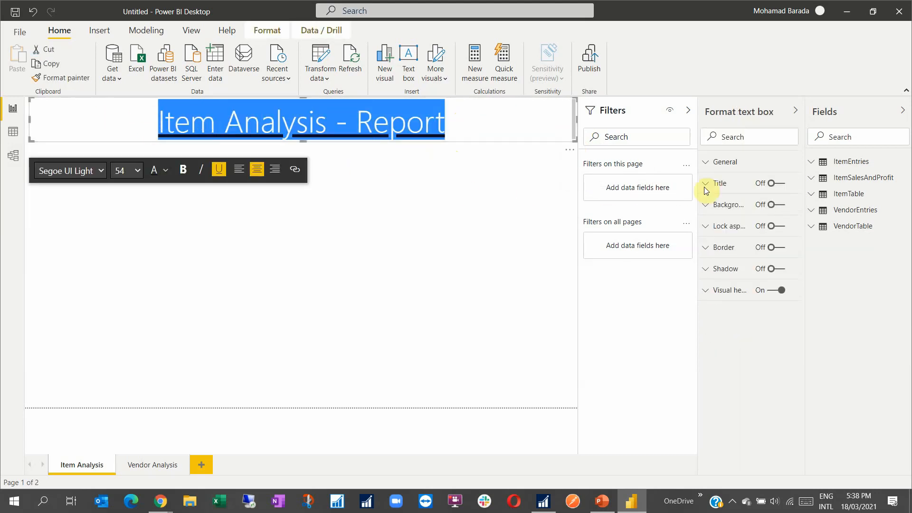
pyautogui.click(707, 205)
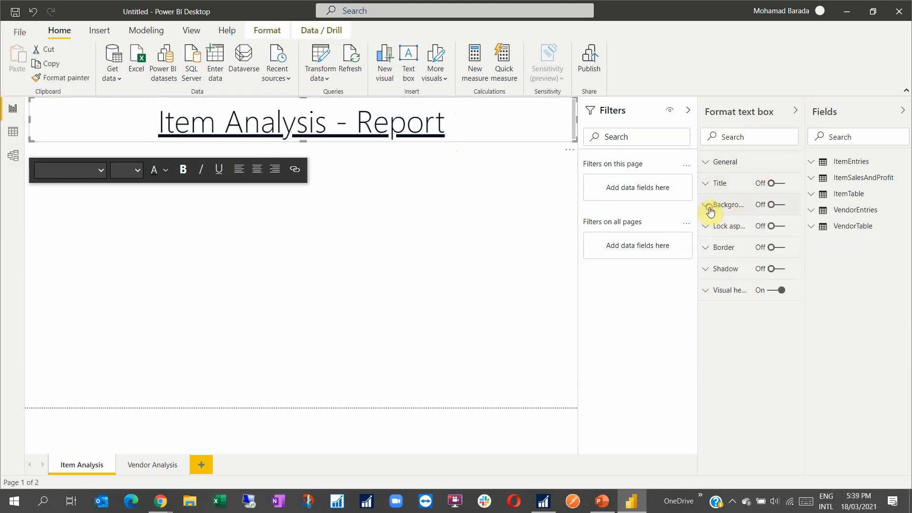
pyautogui.click(775, 204)
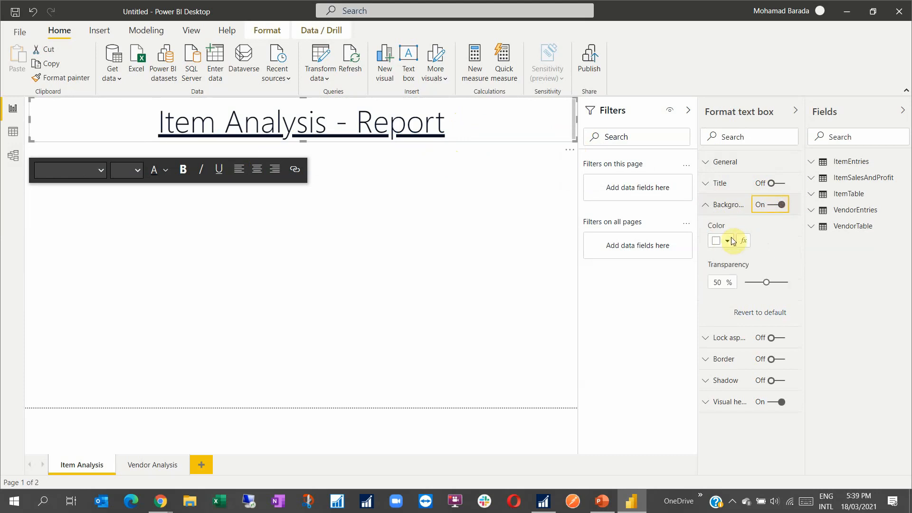
pyautogui.click(727, 241)
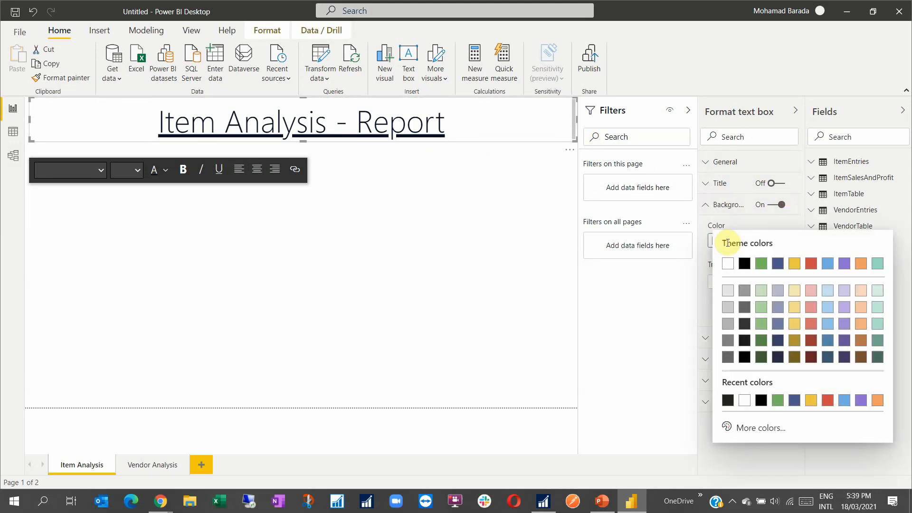
pyautogui.click(795, 401)
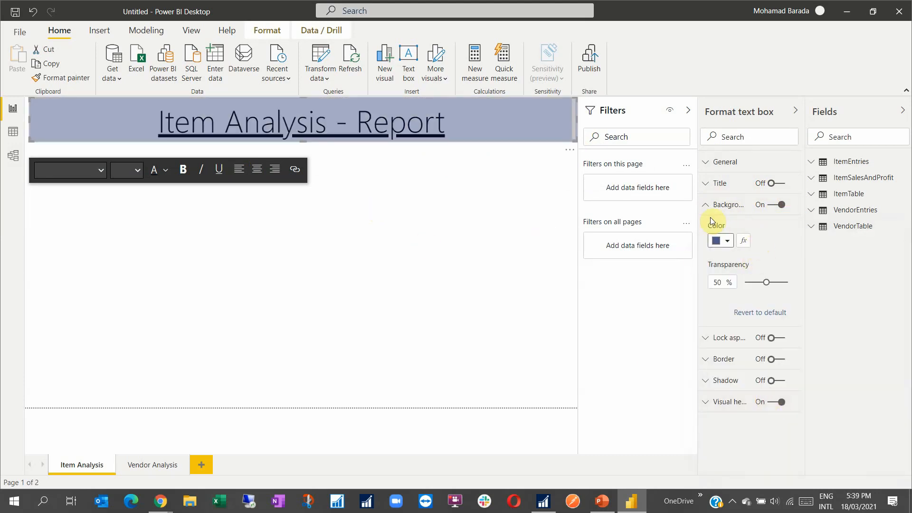
pyautogui.click(705, 205)
pyautogui.click(468, 111)
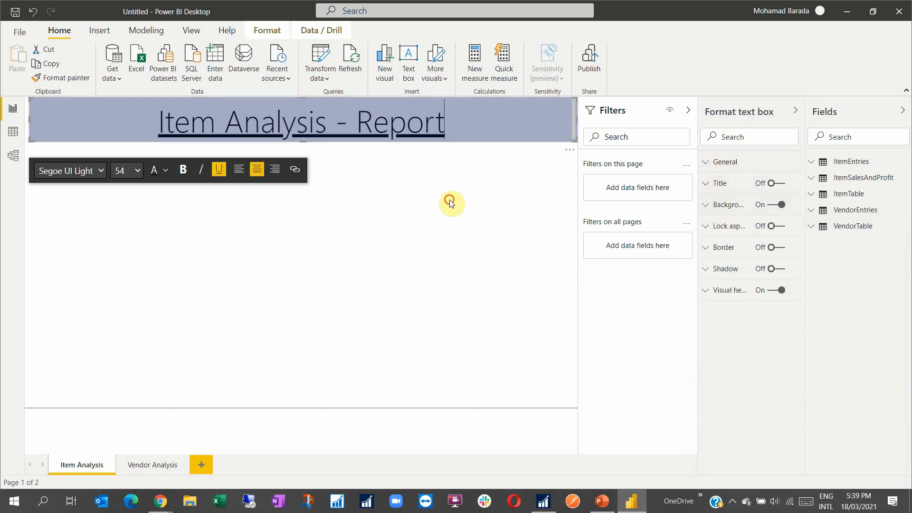
pyautogui.click(484, 126)
pyautogui.click(484, 125)
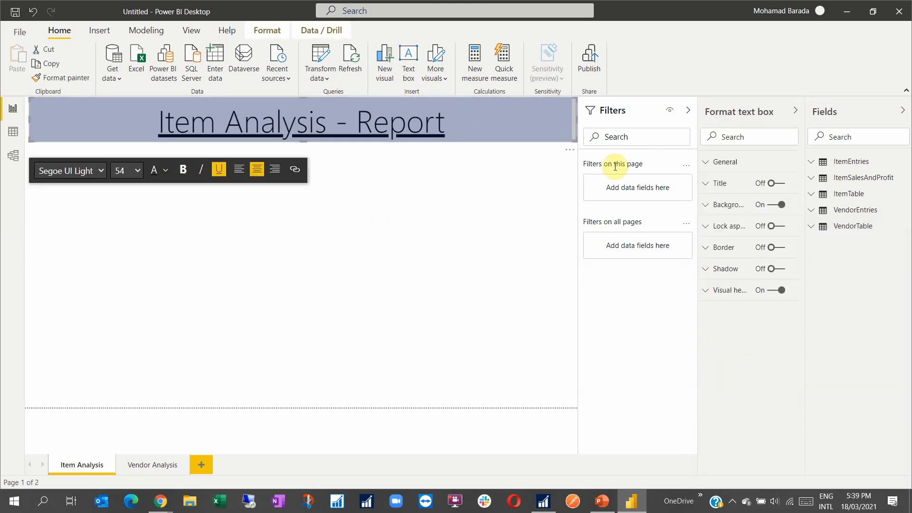
pyautogui.click(705, 184)
pyautogui.click(705, 185)
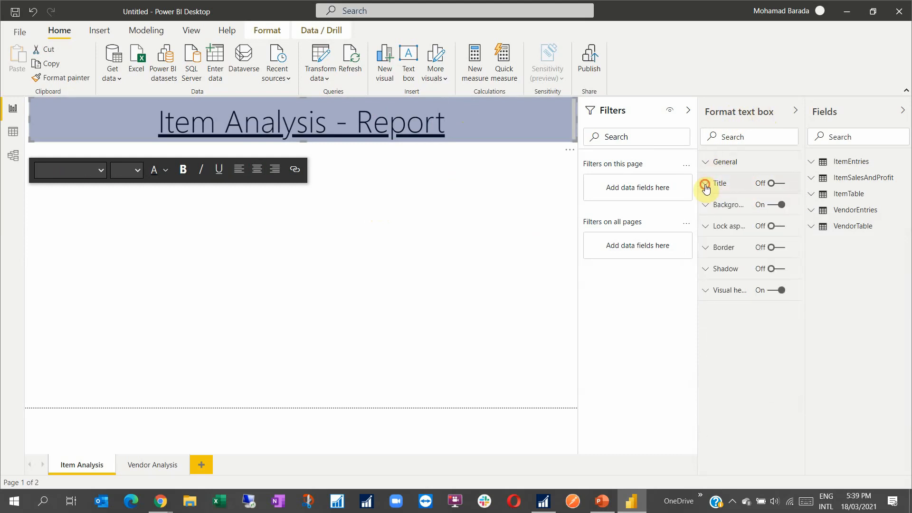
pyautogui.click(705, 185)
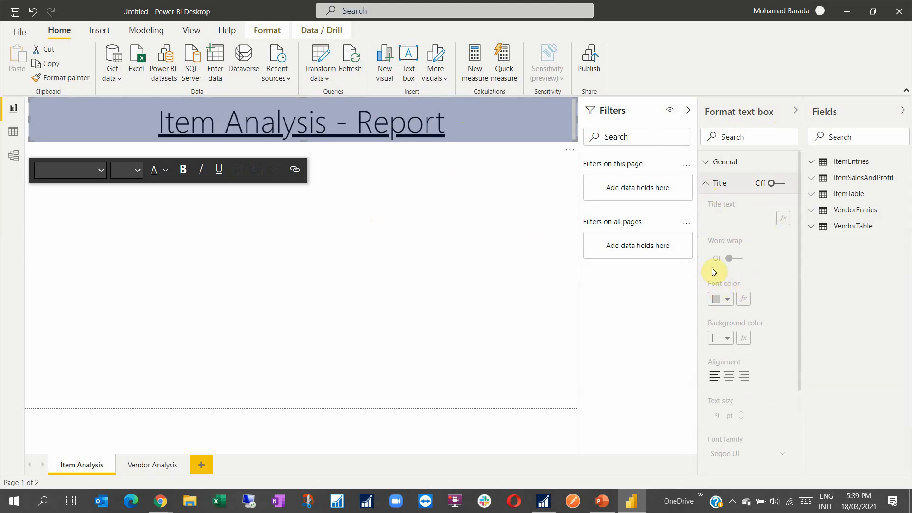
pyautogui.click(710, 186)
pyautogui.click(707, 162)
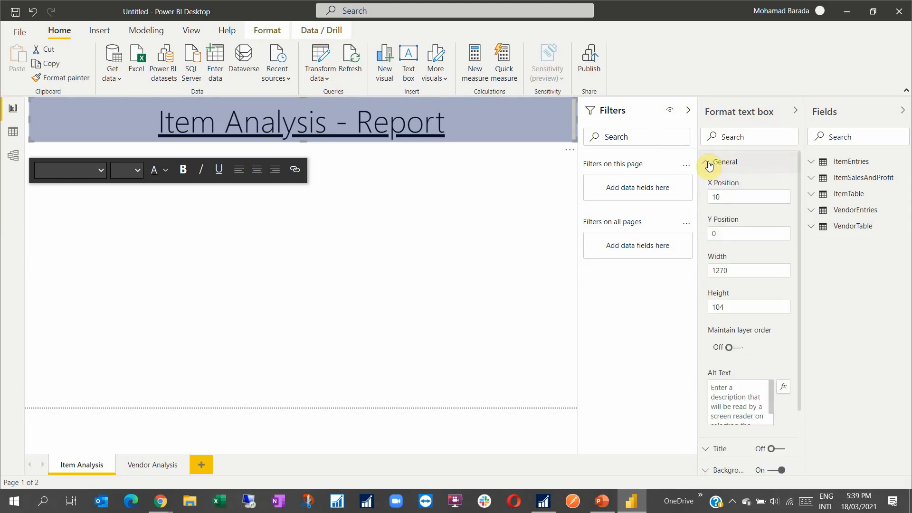
pyautogui.click(709, 163)
# - Set the background color of the "Item Analysis - Report" text box to light blue
pyautogui.click(706, 205)
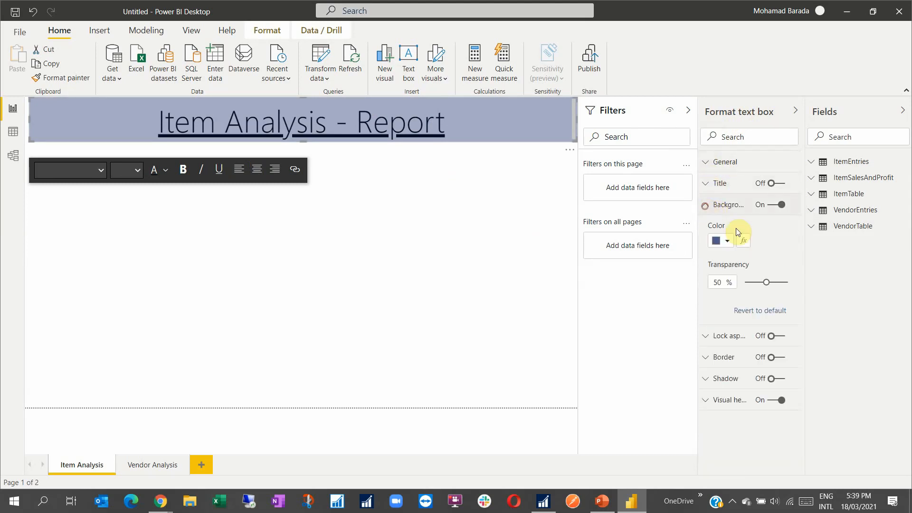
pyautogui.click(726, 240)
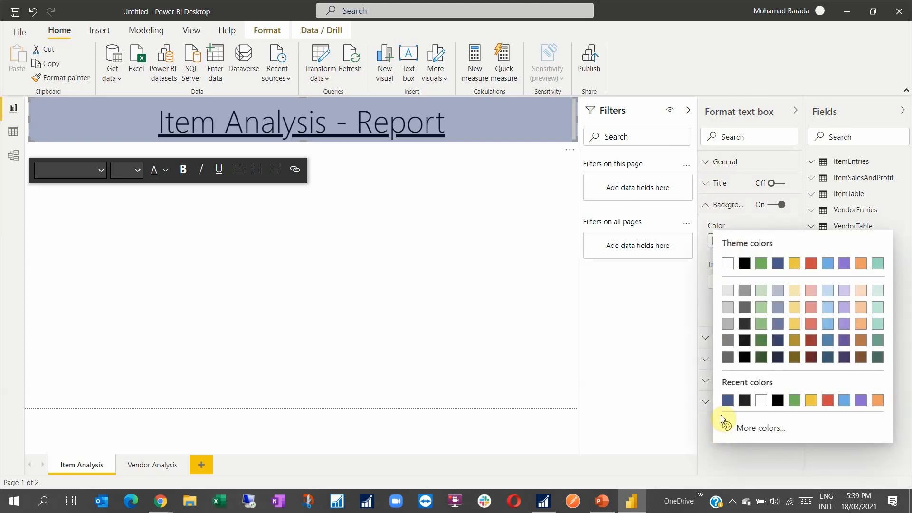
pyautogui.click(828, 265)
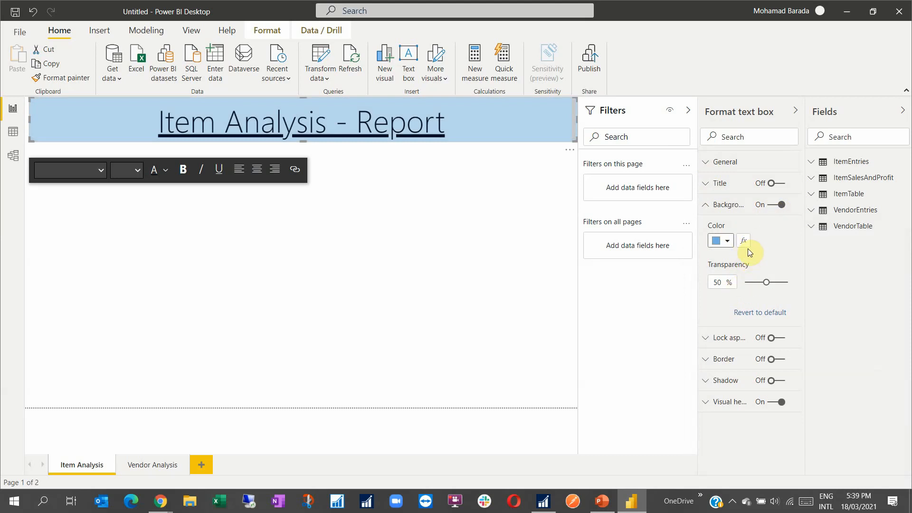
pyautogui.click(744, 243)
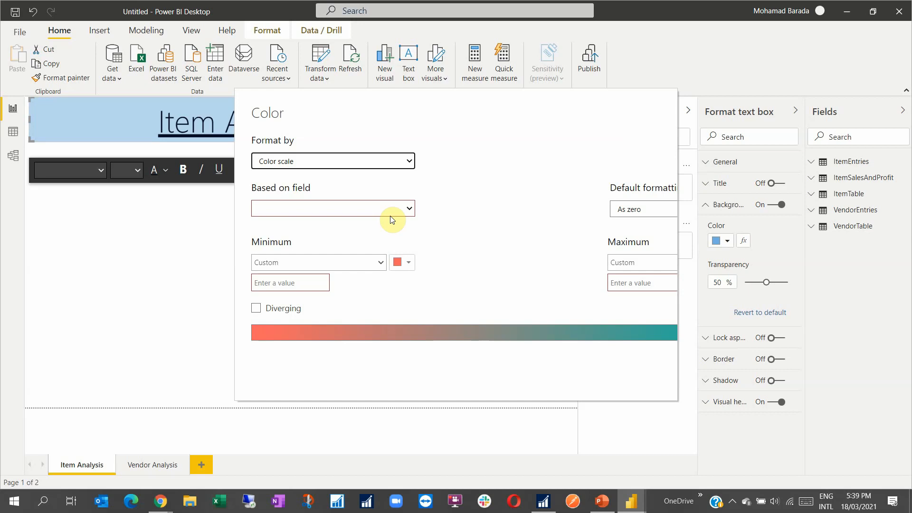
pyautogui.press('Escape')
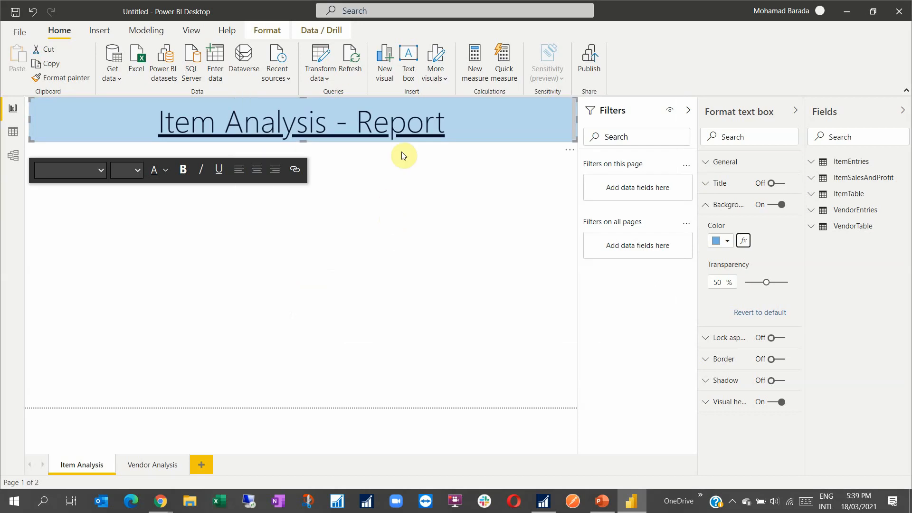
pyautogui.click(356, 175)
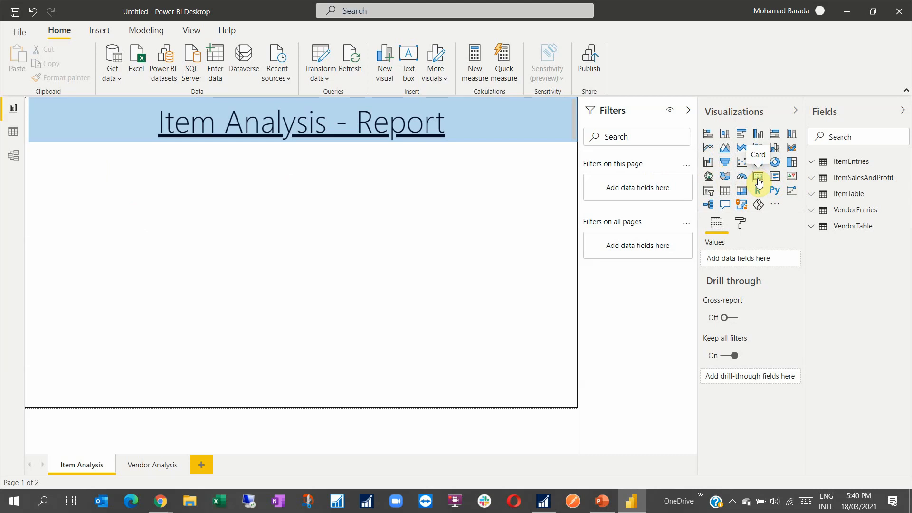
# - Add a Q&A visual below the page title, show all its suggested questions and enlarge it to fit them
pyautogui.click(725, 208)
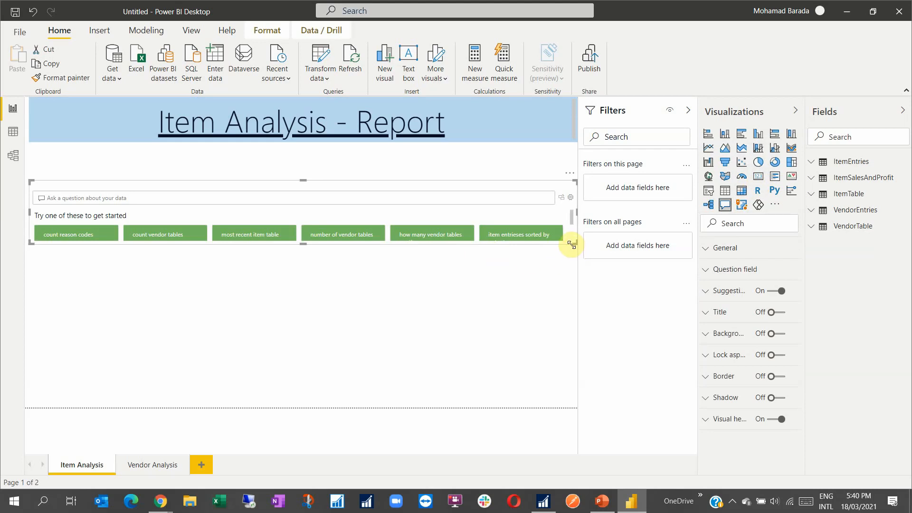
pyautogui.moveTo(574, 244); pyautogui.dragTo(570, 307)
pyautogui.click(543, 265)
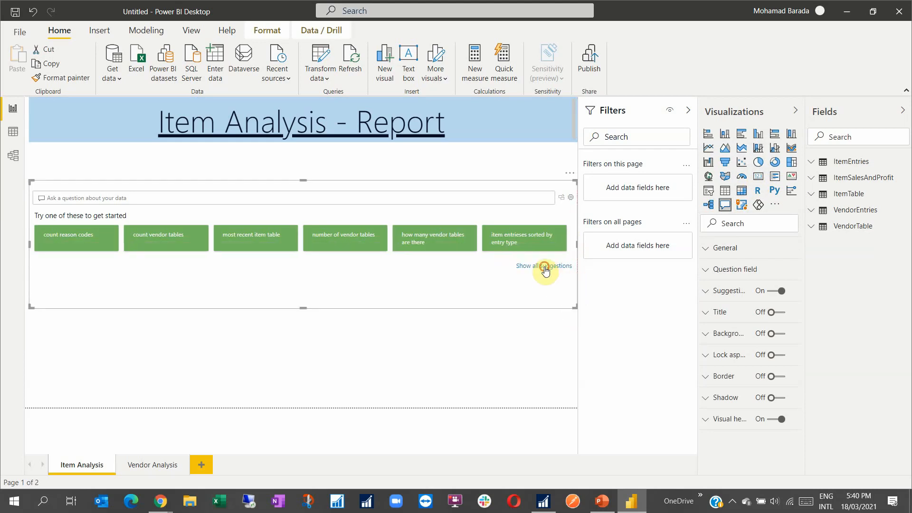
pyautogui.click(301, 367)
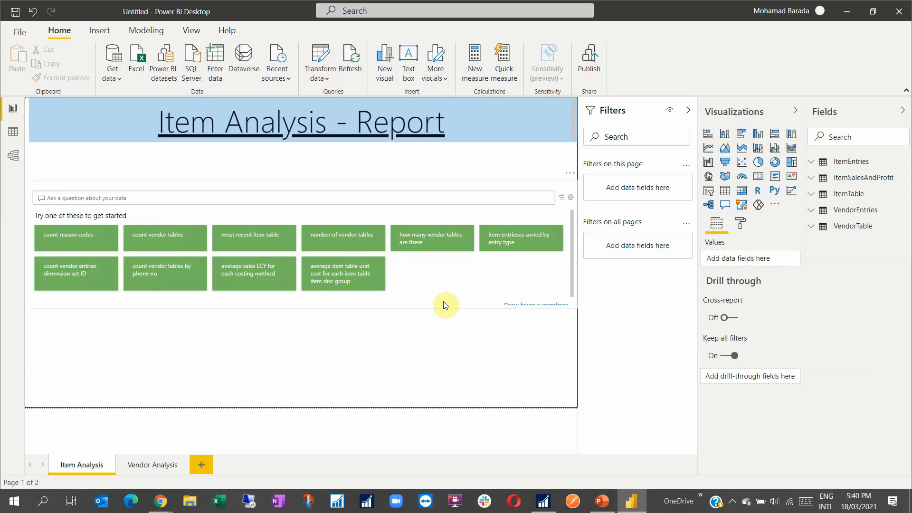
pyautogui.click(297, 305)
pyautogui.moveTo(302, 306); pyautogui.dragTo(301, 328)
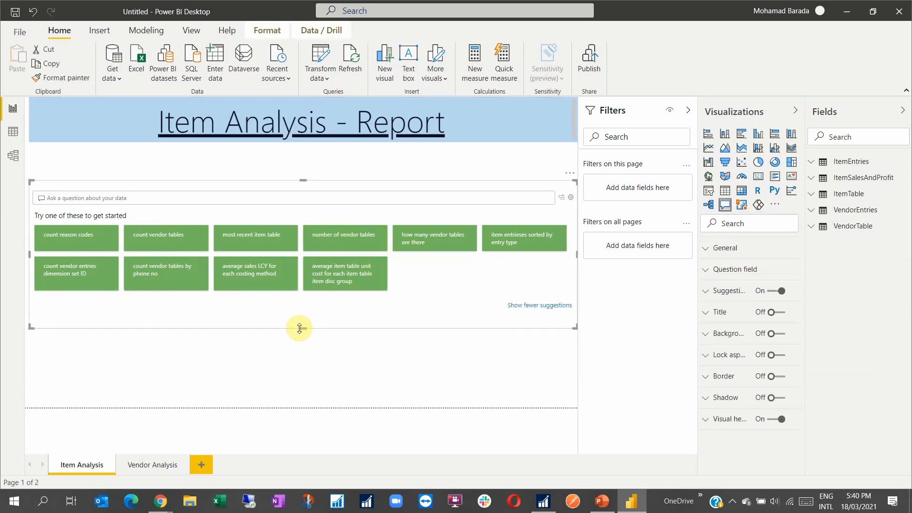
# - Convert the Q&A answer for the total number of items into a card and shrink it to fit directly under the title's left end
pyautogui.click(200, 196)
pyautogui.write('total number of items')
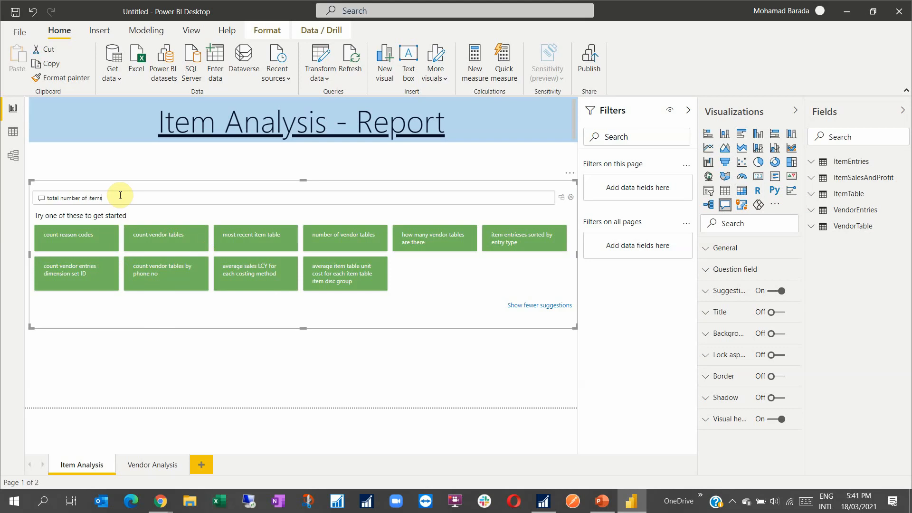
pyautogui.press('BackSpace')
pyautogui.click(106, 213)
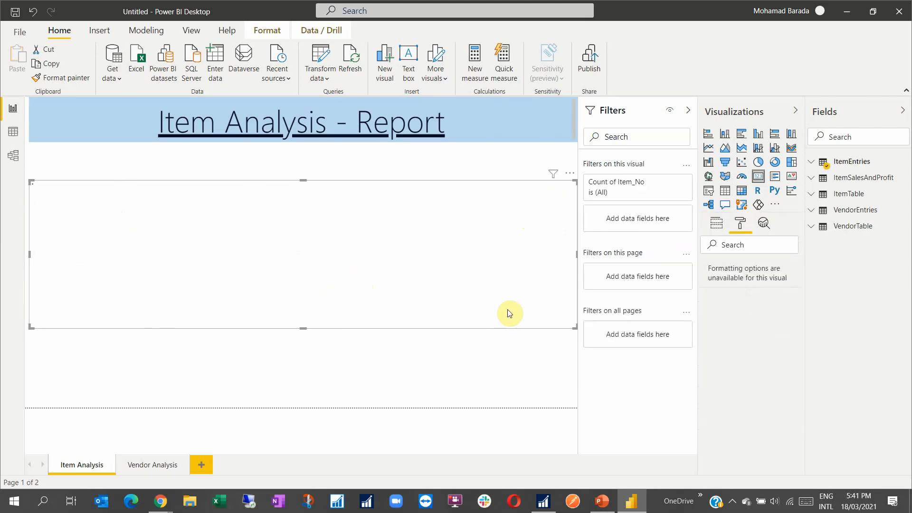
pyautogui.moveTo(574, 328); pyautogui.dragTo(142, 180)
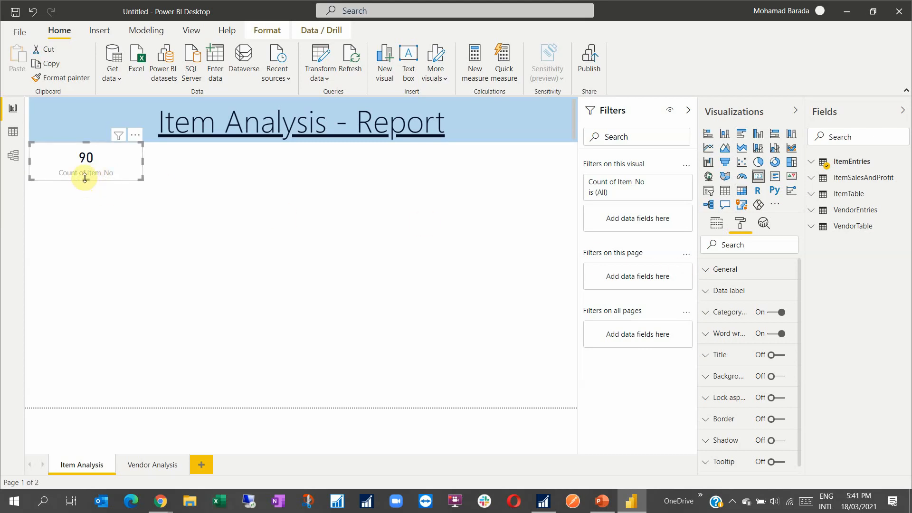
pyautogui.moveTo(87, 173); pyautogui.dragTo(86, 177)
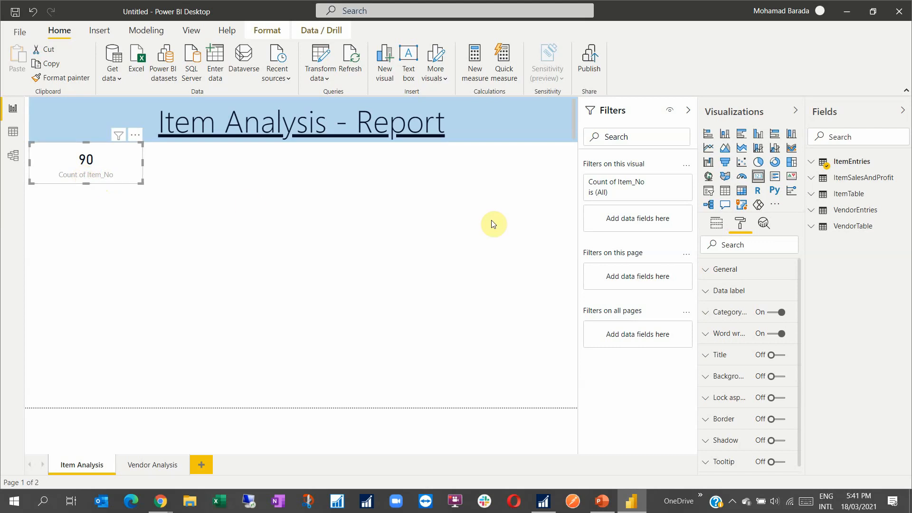
# - Rename the card's Count of Item_No field as "Number of Items"
pyautogui.click(717, 225)
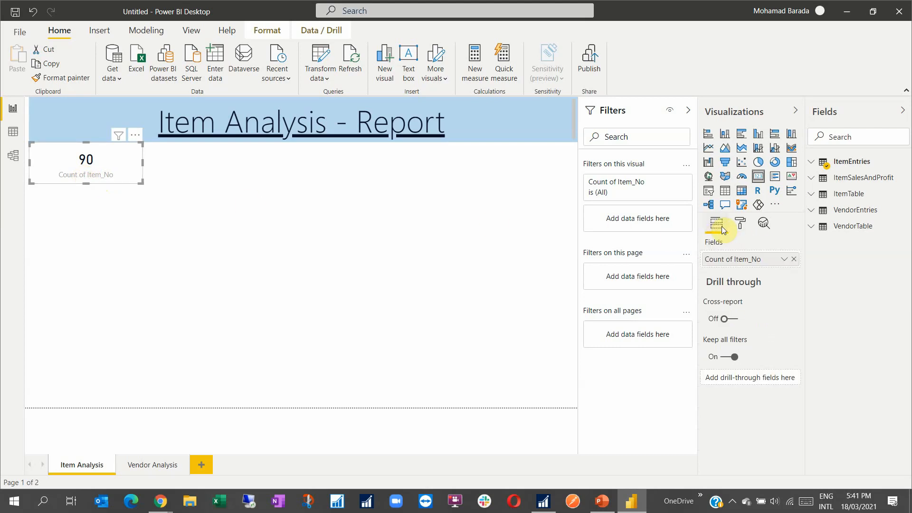
pyautogui.doubleClick(735, 261)
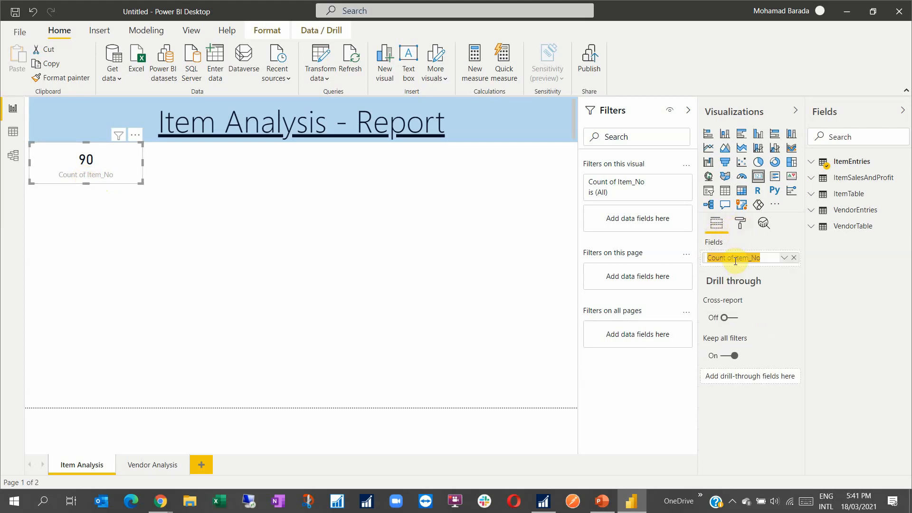
pyautogui.write('Number')
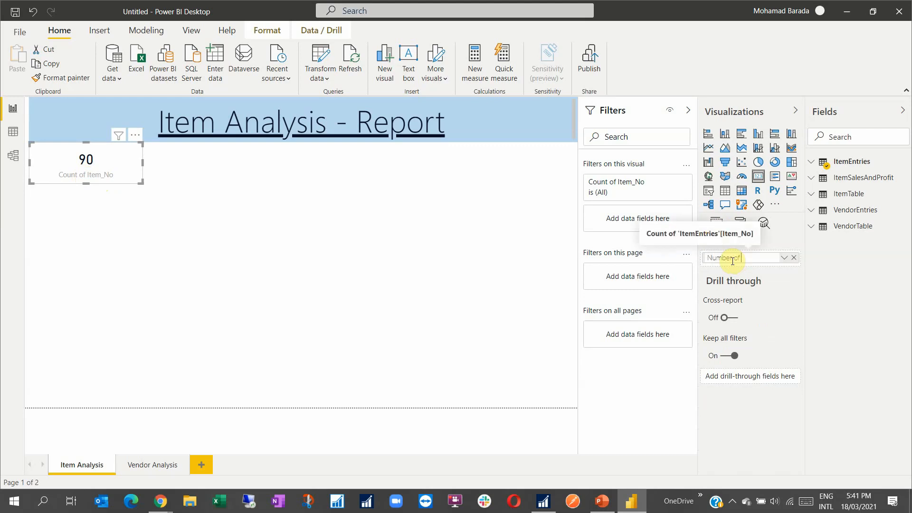
pyautogui.press('Return')
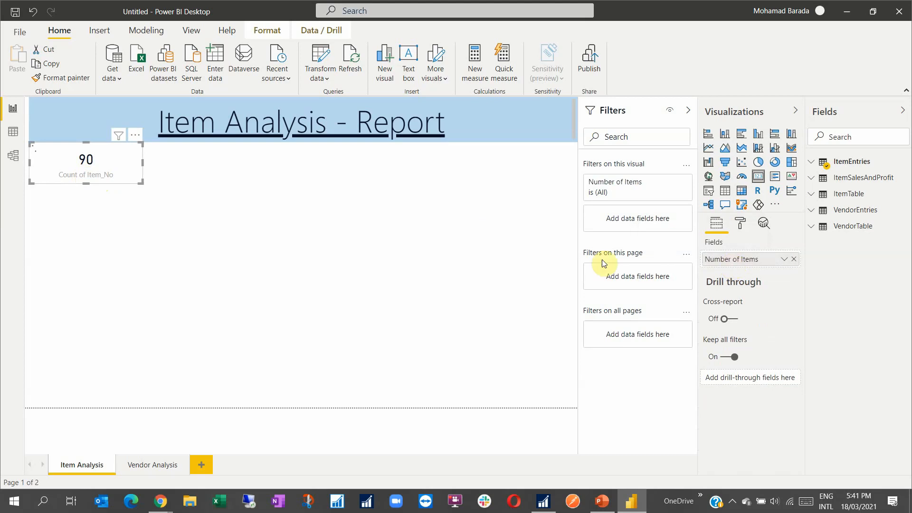
# - Turn on the card's background and set its color to the darkest green shade
pyautogui.click(739, 224)
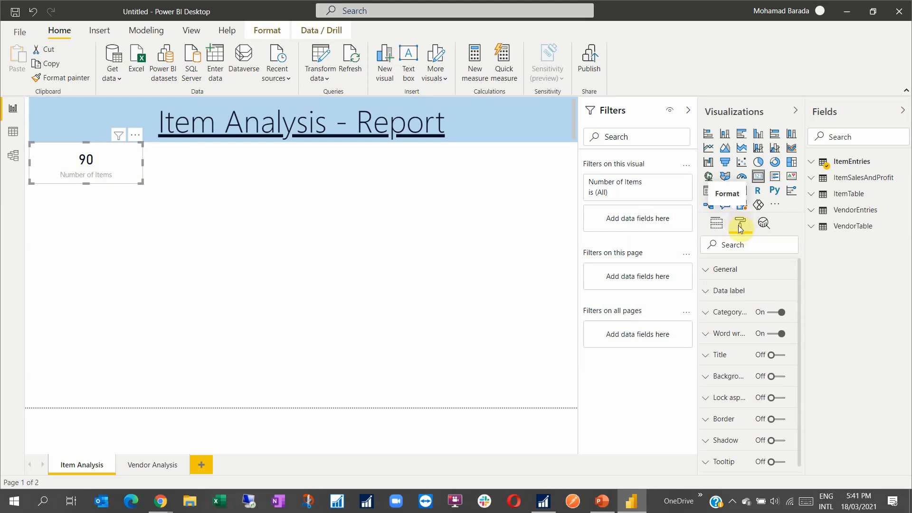
pyautogui.click(705, 380)
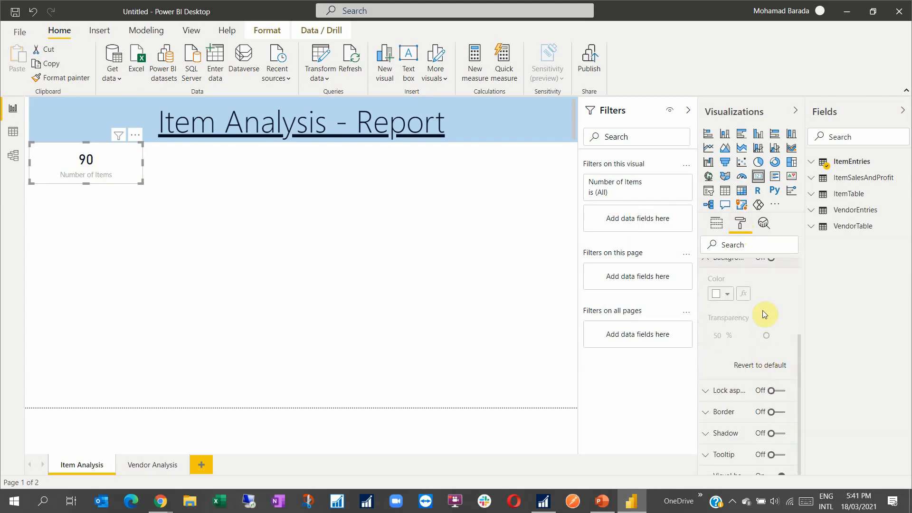
pyautogui.scroll(2, 765, 314)
pyautogui.click(775, 317)
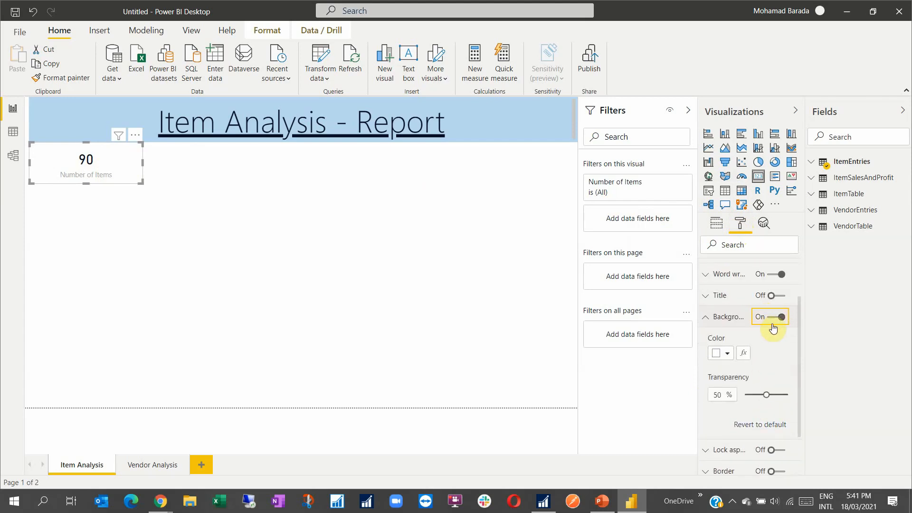
pyautogui.click(726, 353)
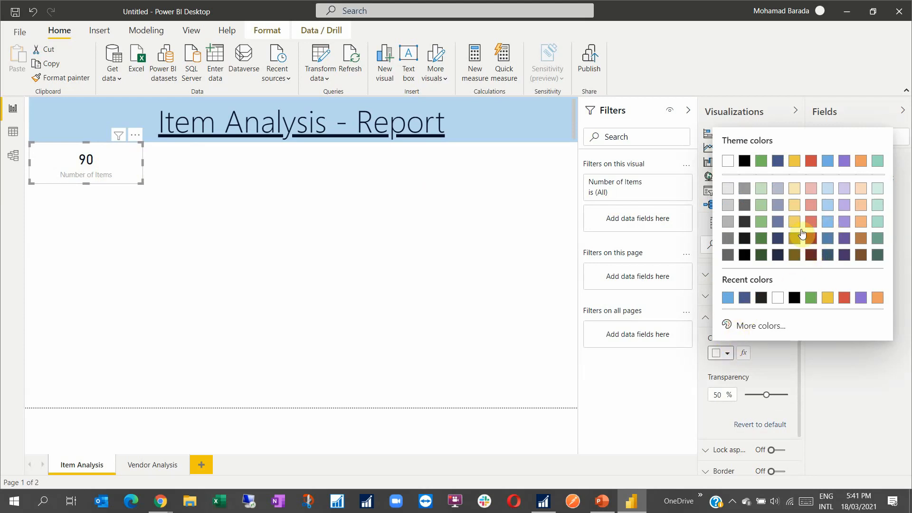
pyautogui.click(760, 240)
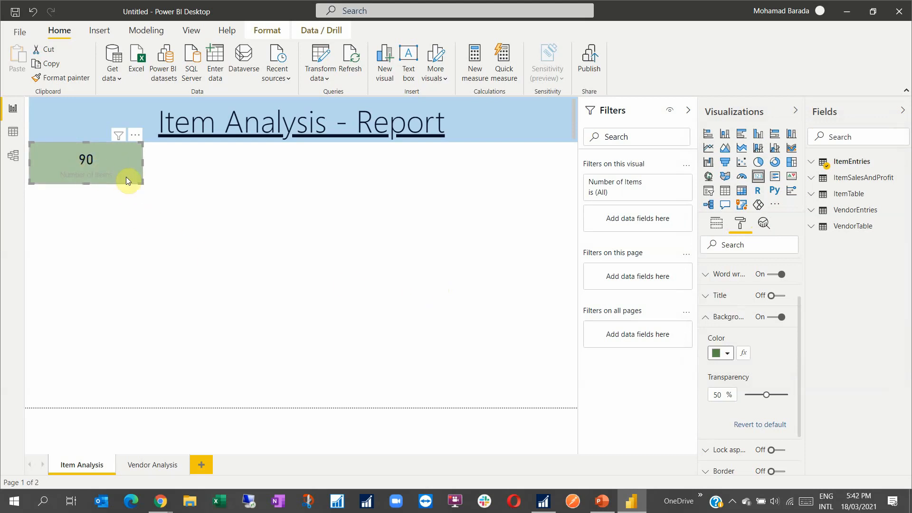
pyautogui.click(727, 357)
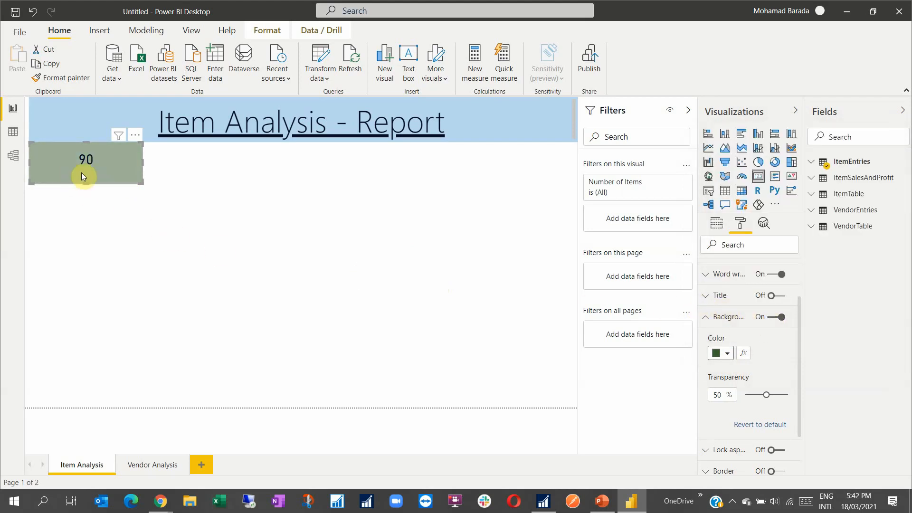
# - Turn on the card's title, give it a white font color and set its text to "Number of Items"
pyautogui.click(781, 296)
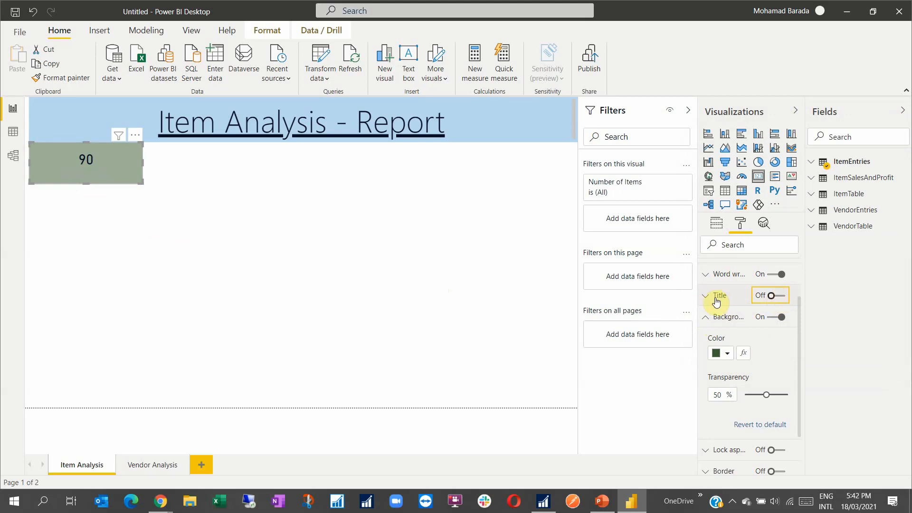
pyautogui.click(709, 302)
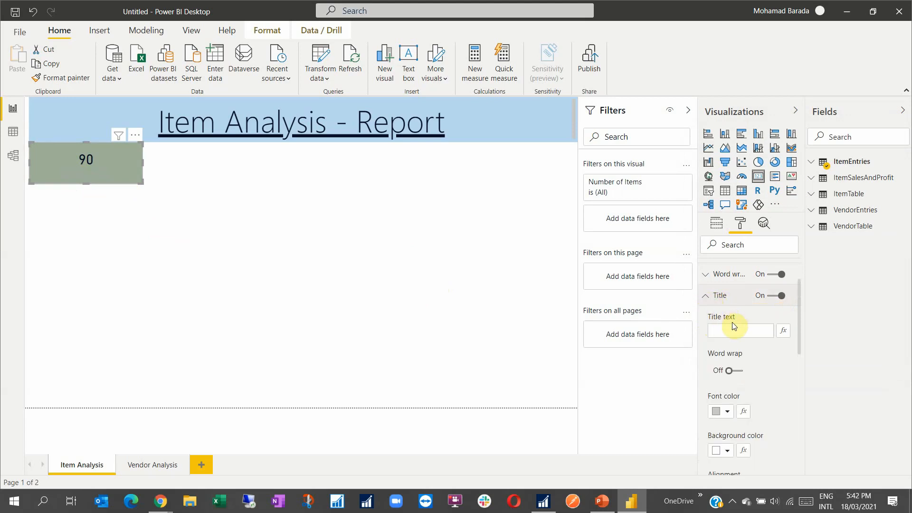
pyautogui.click(728, 413)
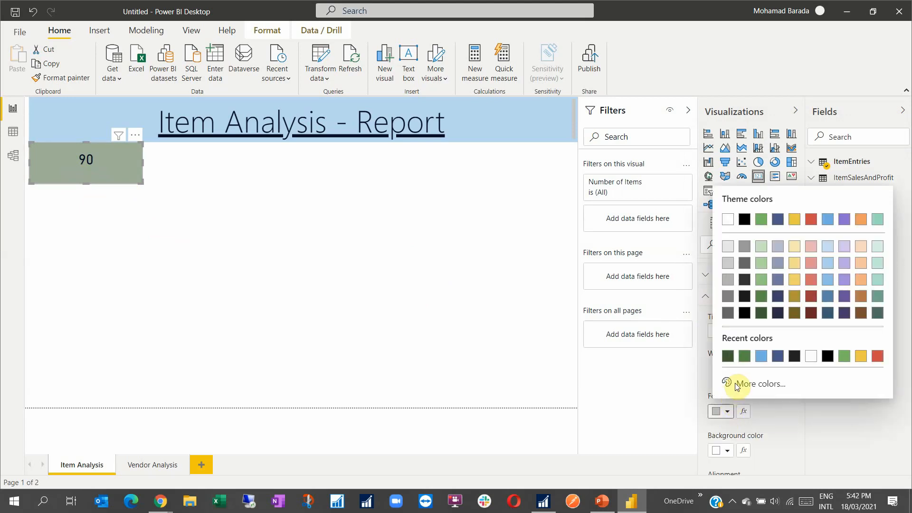
pyautogui.click(810, 357)
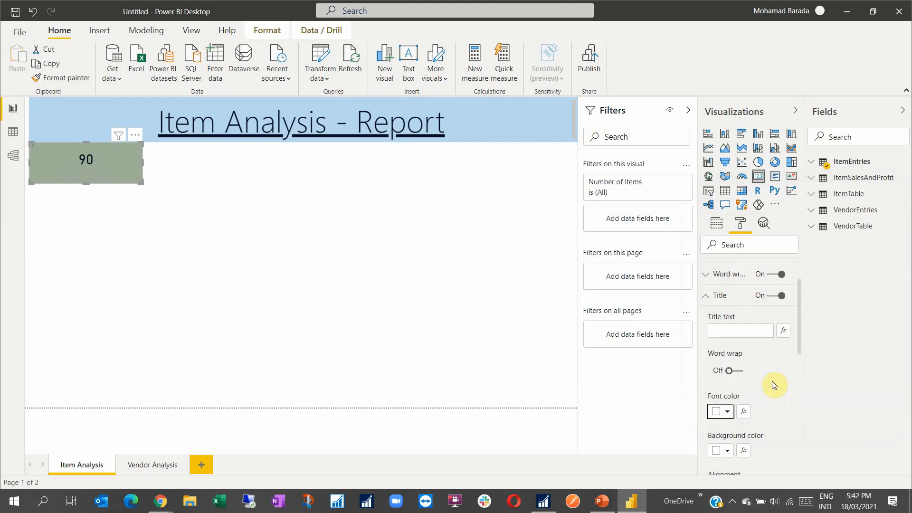
pyautogui.scroll(-2, 784, 377)
pyautogui.scroll(2, 766, 350)
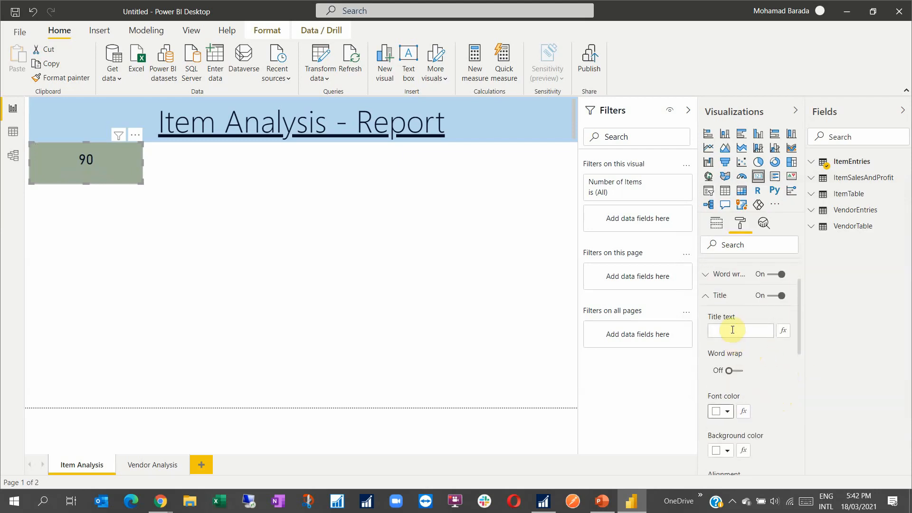
pyautogui.click(730, 332)
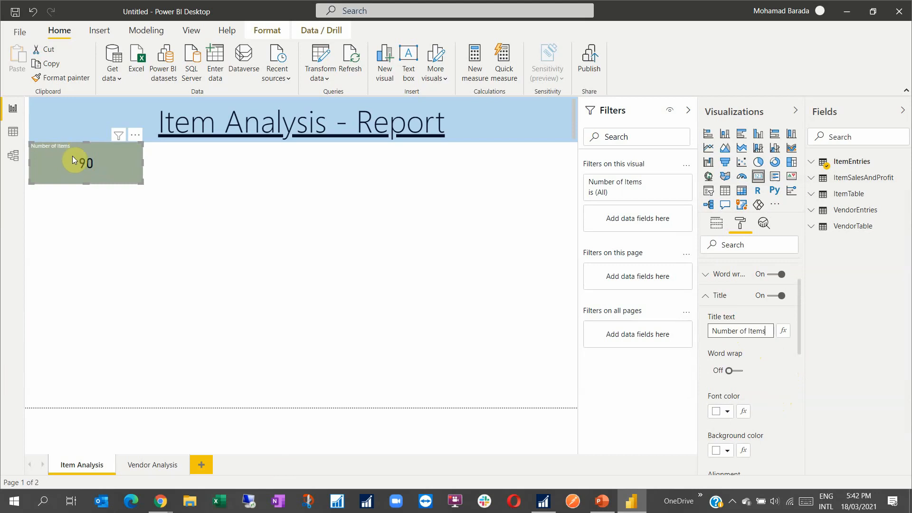
# - Center the card's title and set its text size to 13 pt
pyautogui.scroll(-3, 751, 367)
pyautogui.scroll(-2, 754, 371)
pyautogui.click(729, 370)
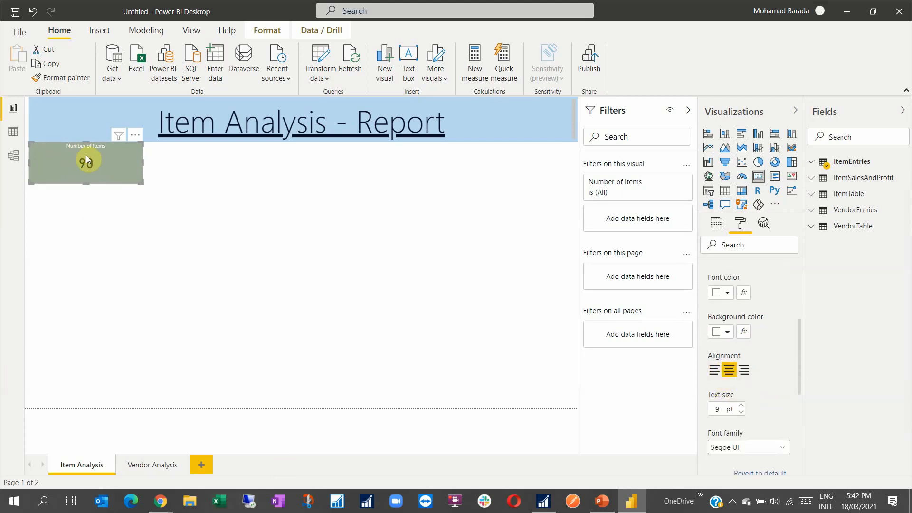
pyautogui.click(742, 407)
pyautogui.click(741, 406)
pyautogui.click(742, 407)
pyautogui.click(742, 406)
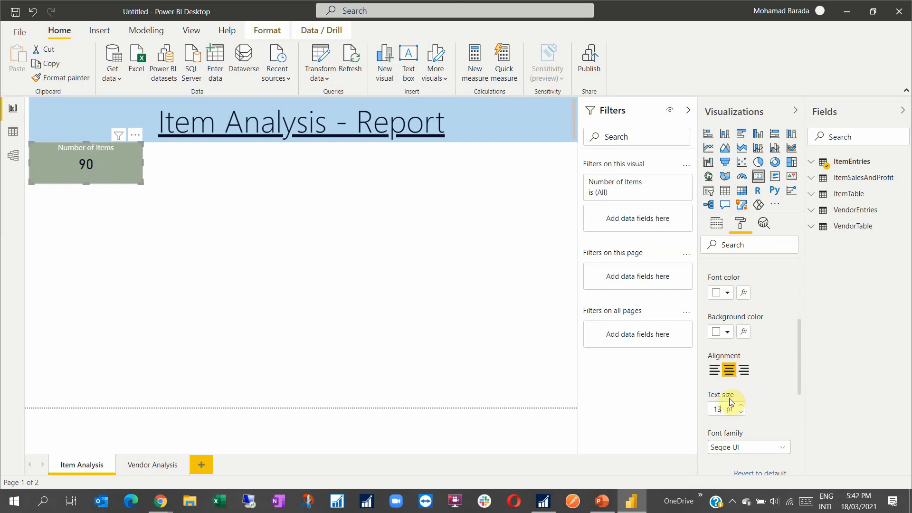
# - Change the card's data label color to white, and finally to the light gold shade of the theme's yellow
pyautogui.moveTo(798, 340); pyautogui.dragTo(800, 283)
pyautogui.click(710, 293)
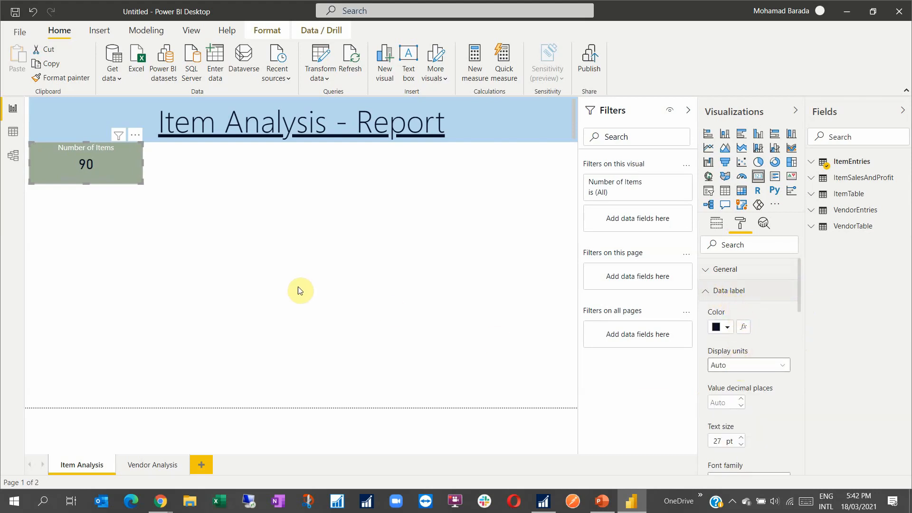
pyautogui.click(727, 327)
pyautogui.click(727, 273)
pyautogui.click(726, 327)
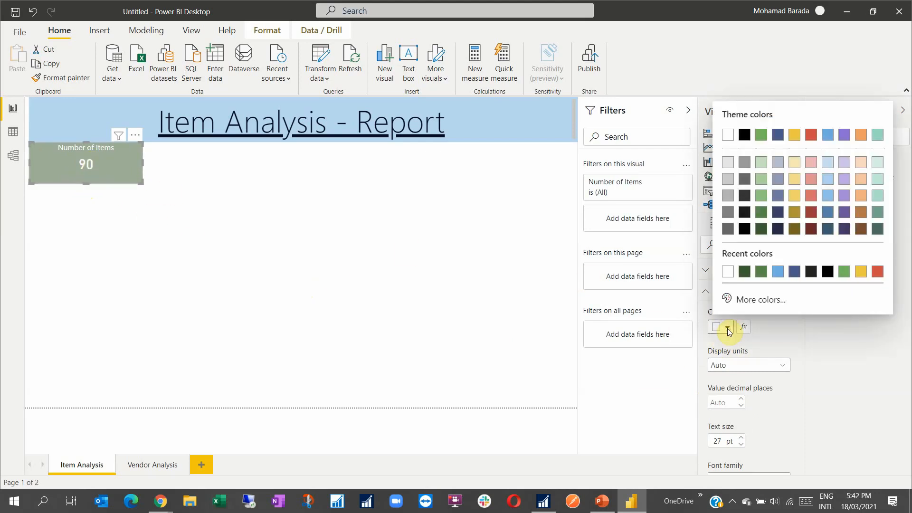
pyautogui.click(795, 198)
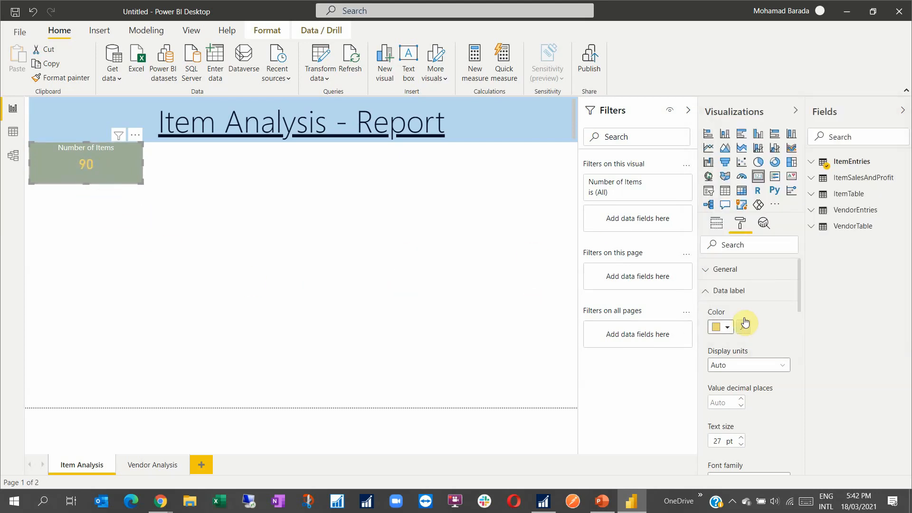
pyautogui.click(706, 294)
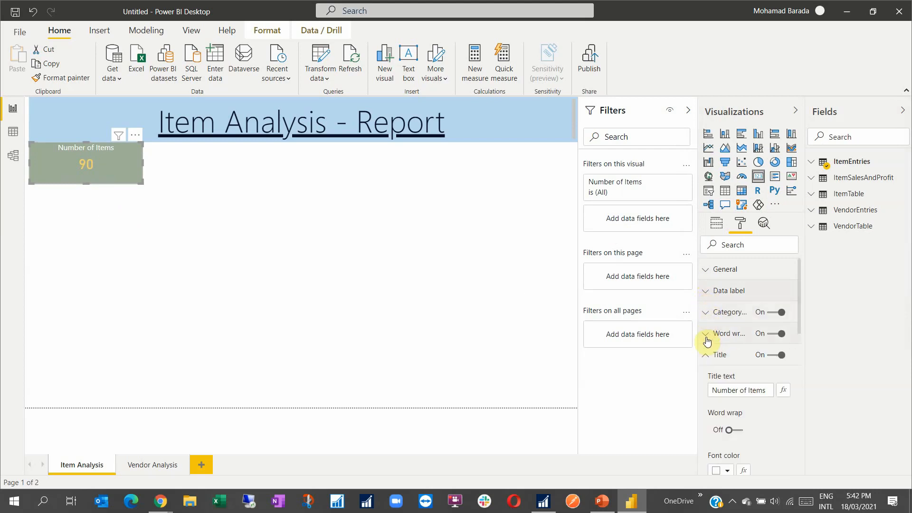
# - Increase the text size of the card's title to 17 pt
pyautogui.scroll(-5, 727, 362)
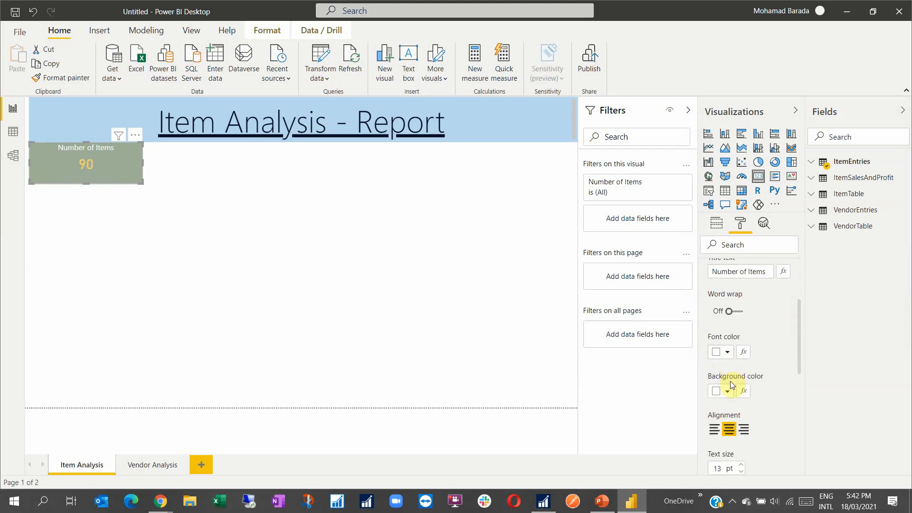
pyautogui.scroll(-5, 729, 396)
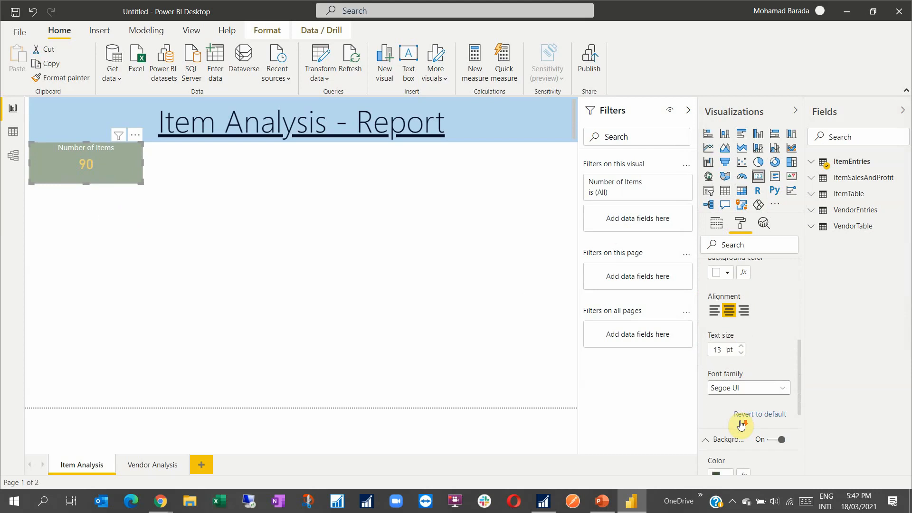
pyautogui.click(782, 391)
pyautogui.click(715, 409)
pyautogui.scroll(2, 730, 385)
pyautogui.click(742, 406)
pyautogui.click(741, 406)
pyautogui.click(741, 406)
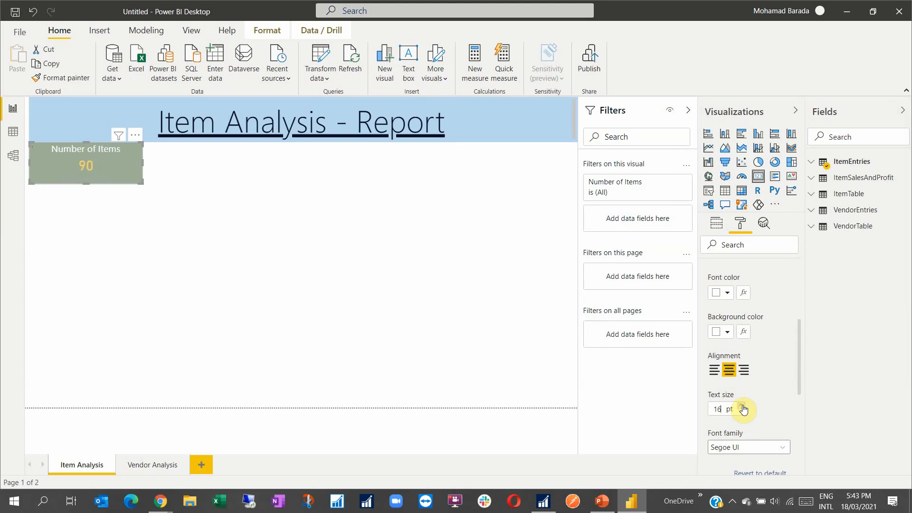
pyautogui.click(742, 406)
pyautogui.scroll(1, 759, 387)
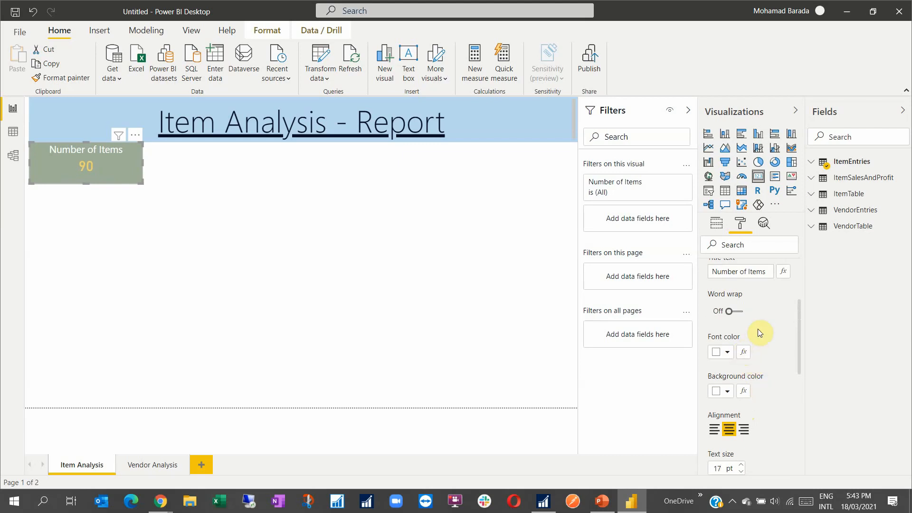
# - Turn on the card's border, color it with the theme's dark blue and set its radius to 8 px
pyautogui.scroll(-5, 758, 332)
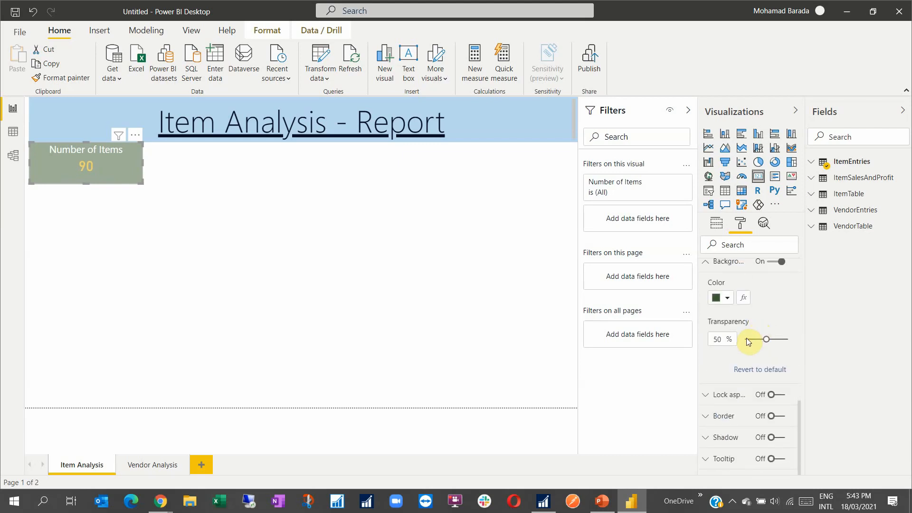
pyautogui.scroll(-1, 748, 341)
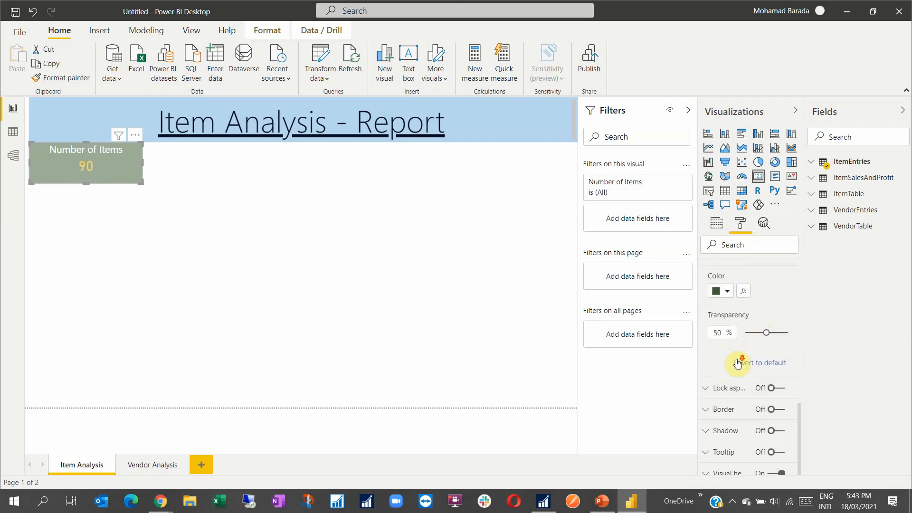
pyautogui.click(706, 407)
pyautogui.scroll(-2, 714, 417)
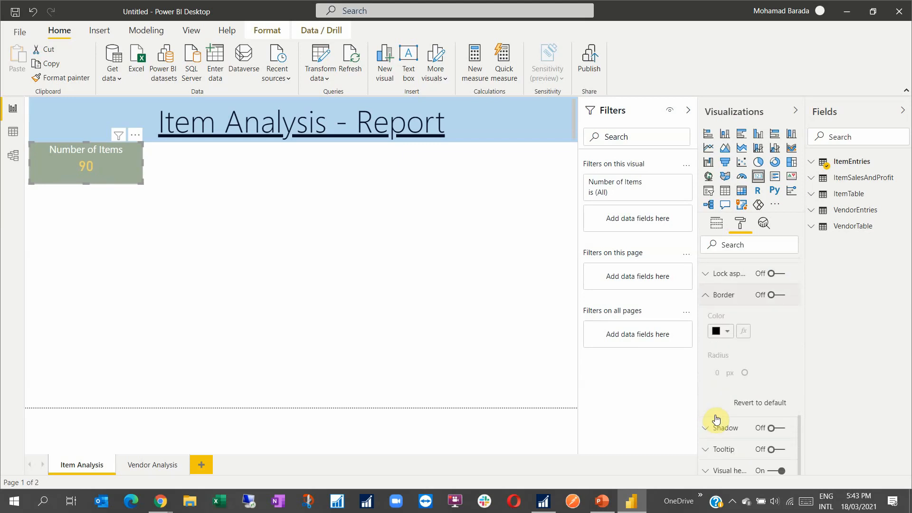
pyautogui.click(777, 294)
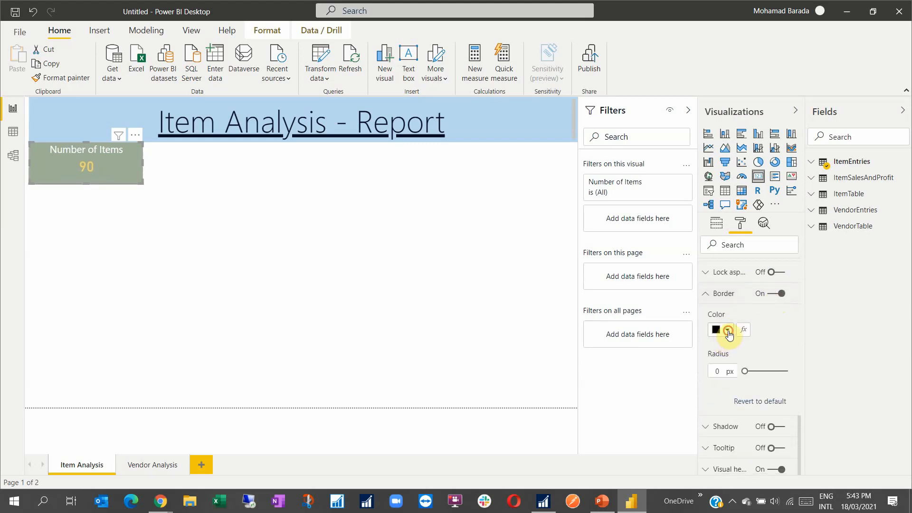
pyautogui.click(727, 330)
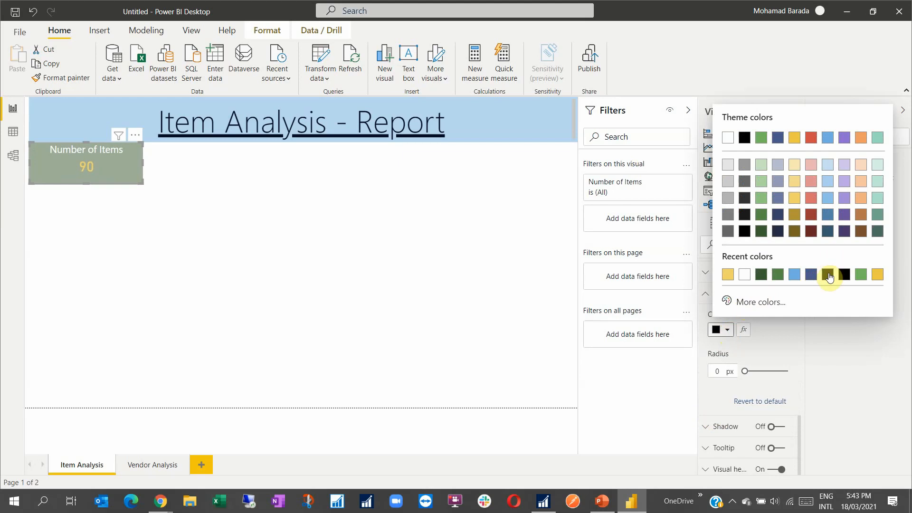
pyautogui.click(777, 139)
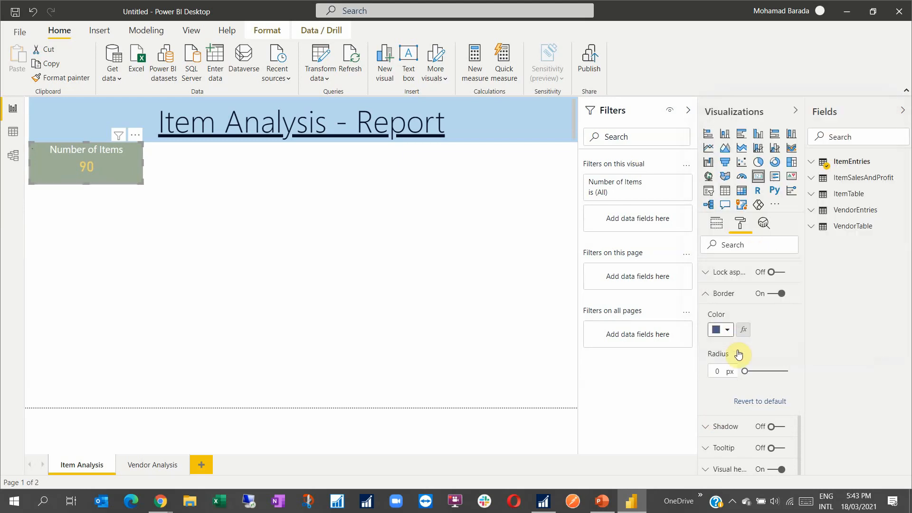
pyautogui.moveTo(742, 371); pyautogui.dragTo(756, 371)
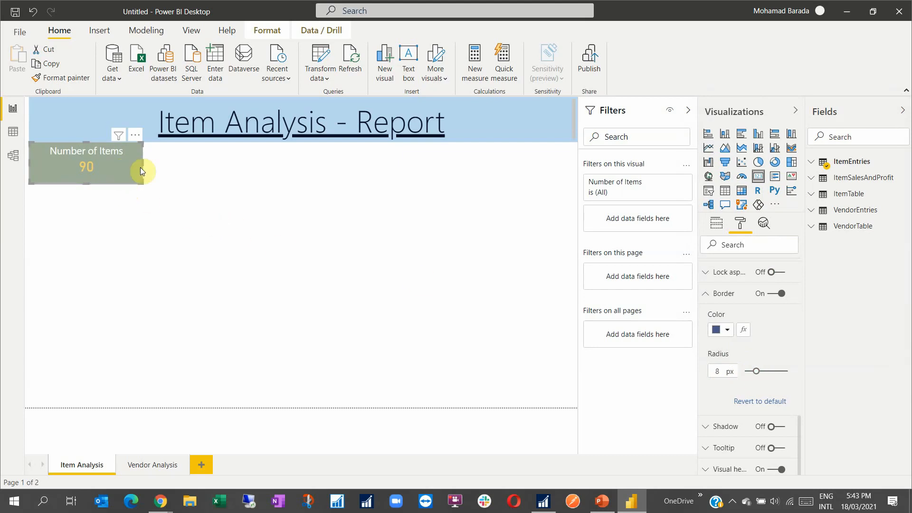
# - Increase the radius of the card's border to 18 px and check the rounded corners with the card deselected
pyautogui.click(192, 170)
pyautogui.click(181, 168)
pyautogui.click(140, 171)
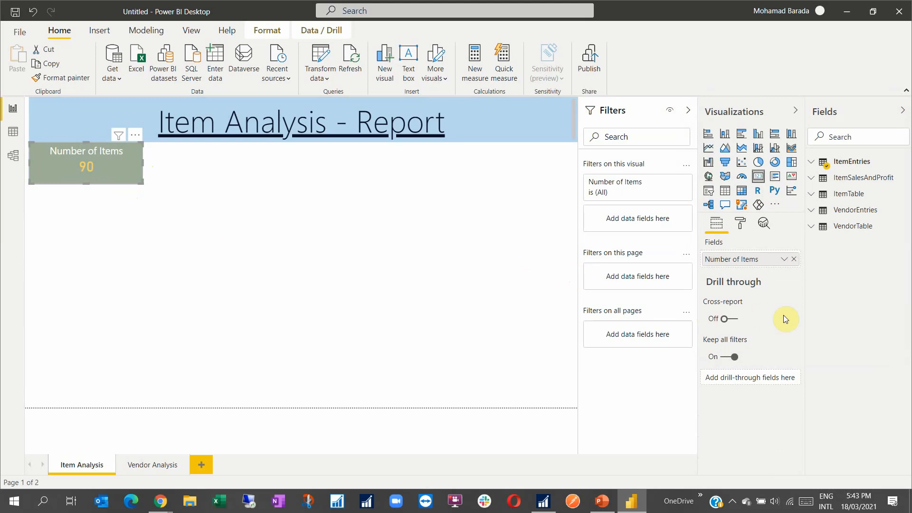
pyautogui.click(741, 223)
pyautogui.scroll(-1, 764, 370)
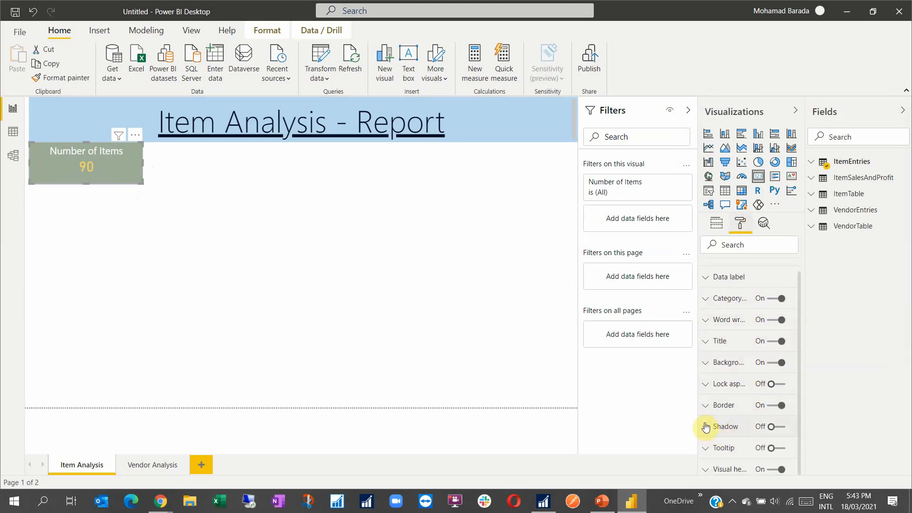
pyautogui.click(705, 405)
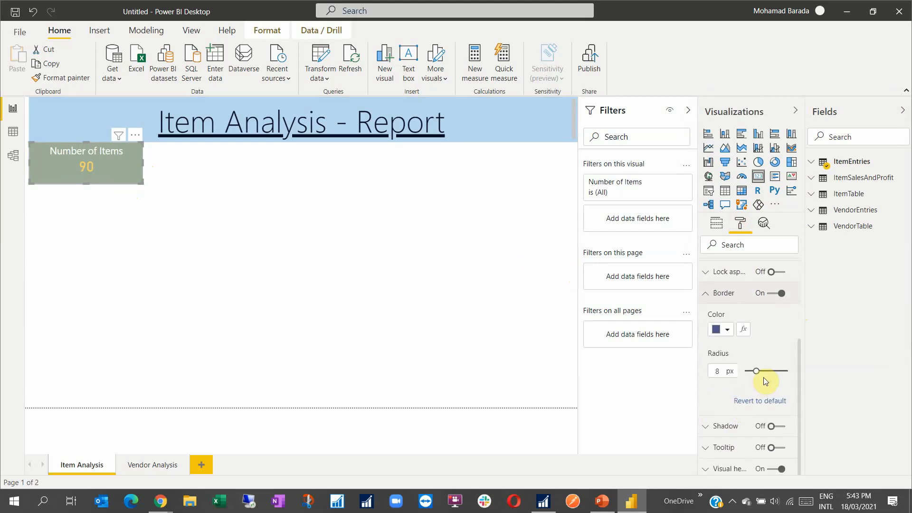
pyautogui.moveTo(757, 370); pyautogui.dragTo(770, 370)
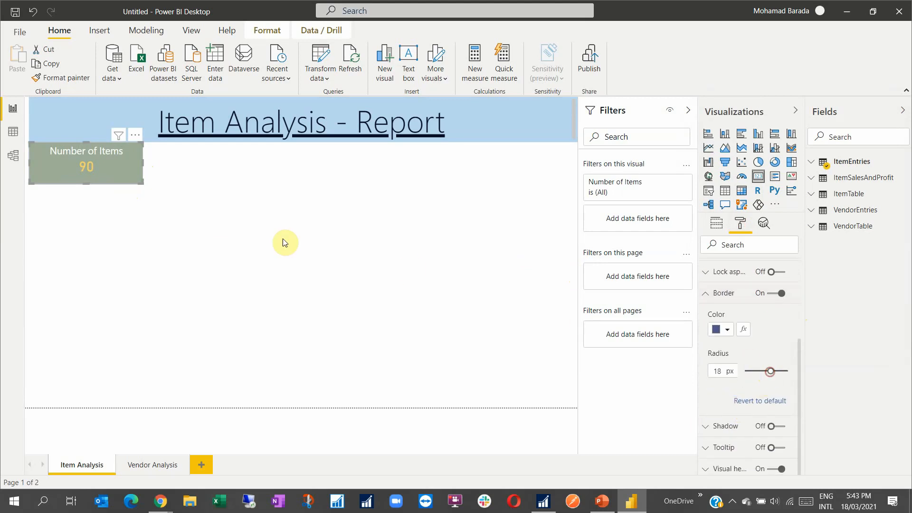
pyautogui.click(242, 231)
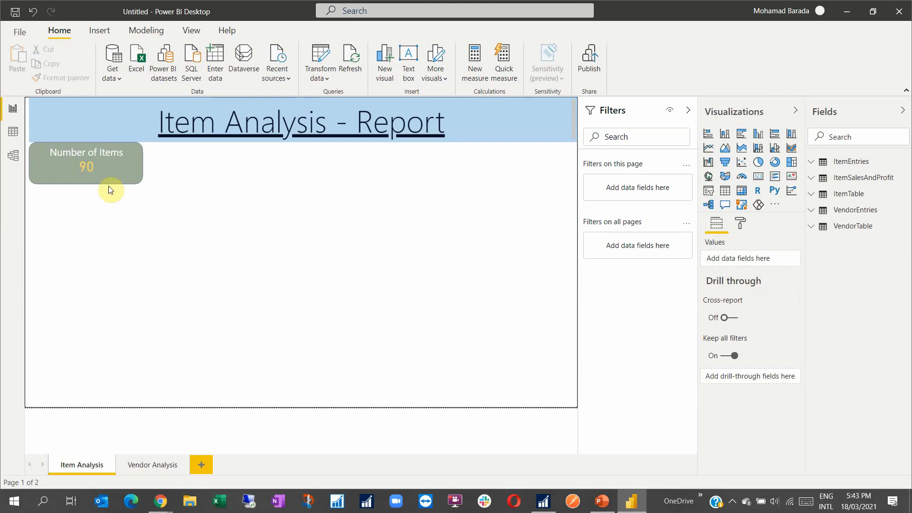
pyautogui.click(119, 172)
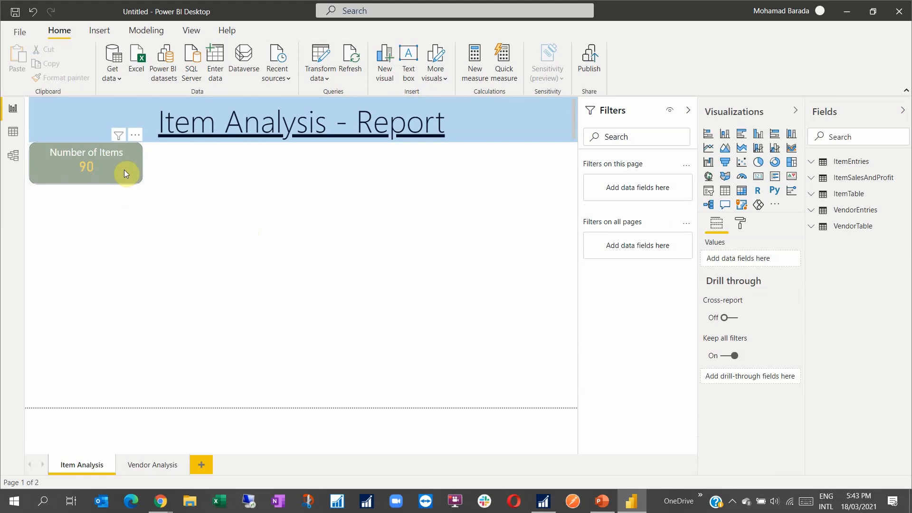
pyautogui.click(165, 172)
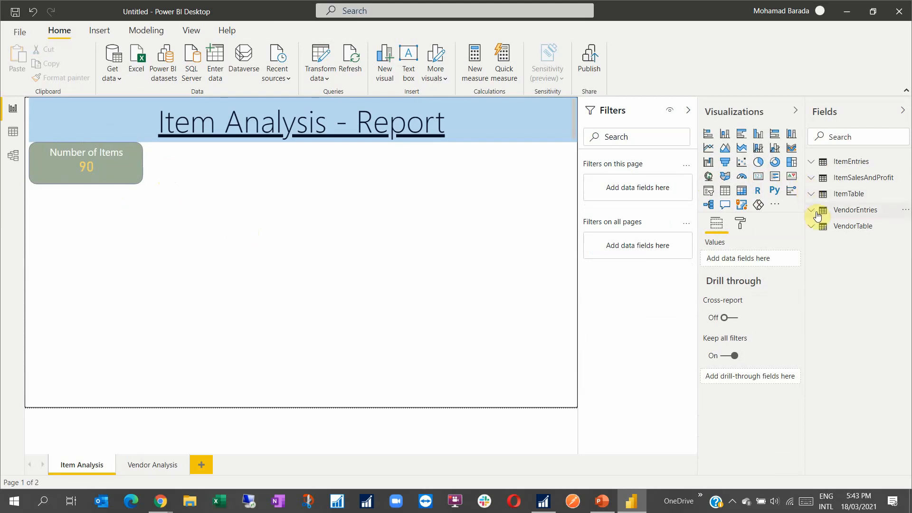
# - Look through the complete list of fields in ItemTable for one to use in the report
pyautogui.click(811, 195)
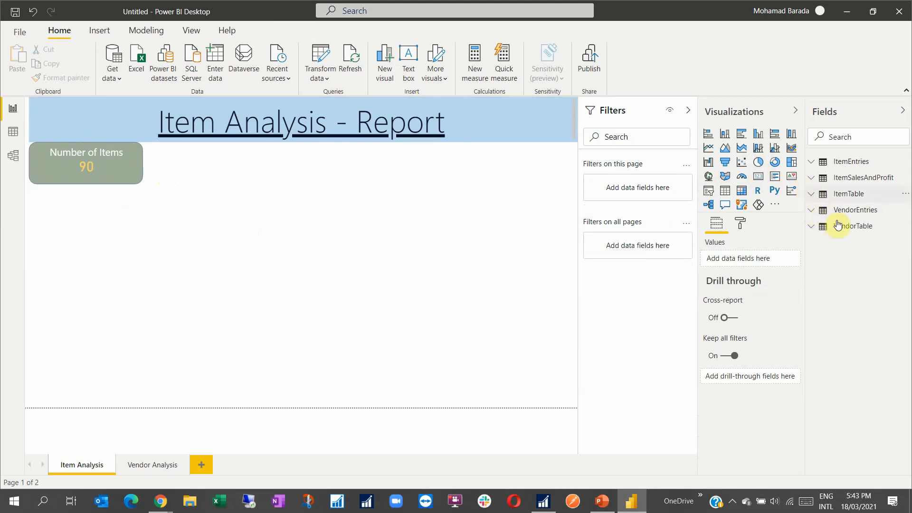
pyautogui.click(842, 193)
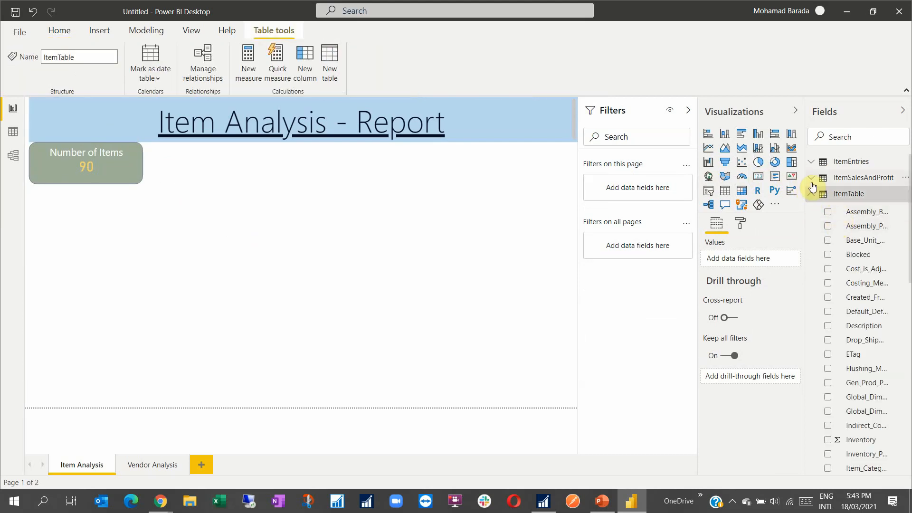
pyautogui.scroll(-6, 859, 285)
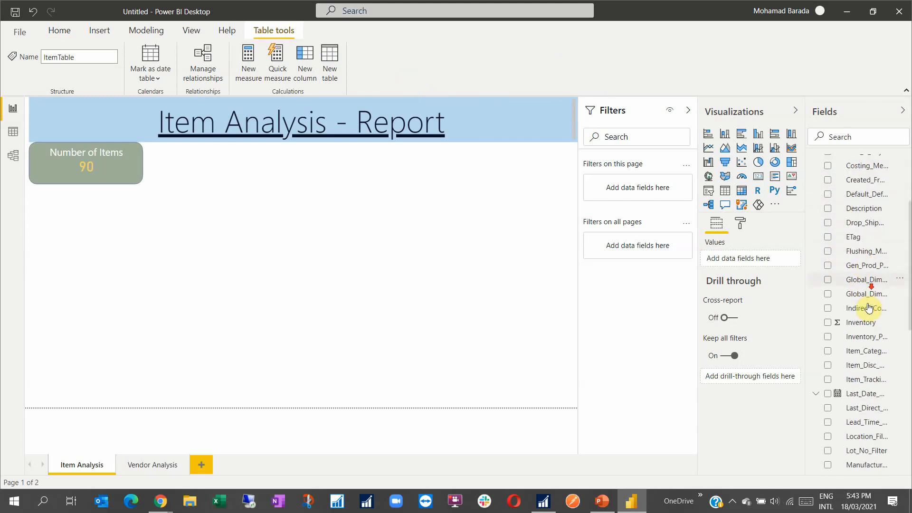
pyautogui.scroll(-5, 867, 316)
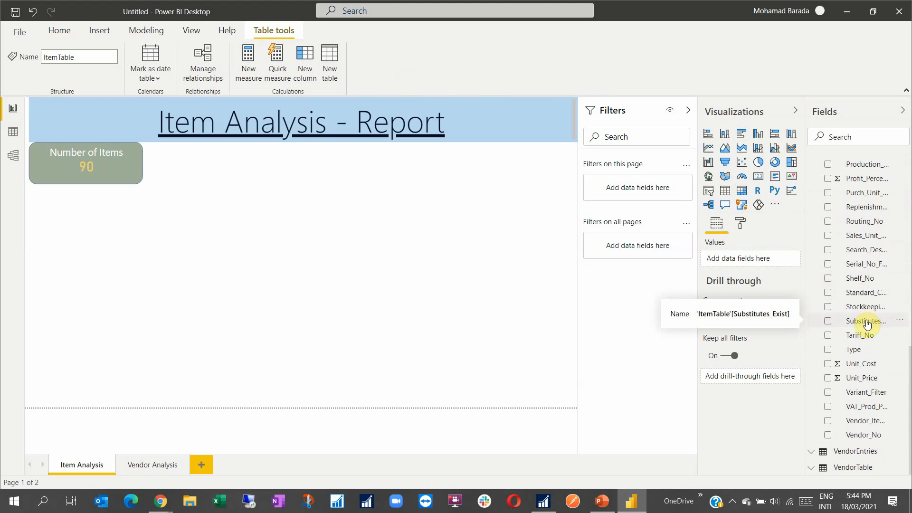
pyautogui.scroll(3, 863, 323)
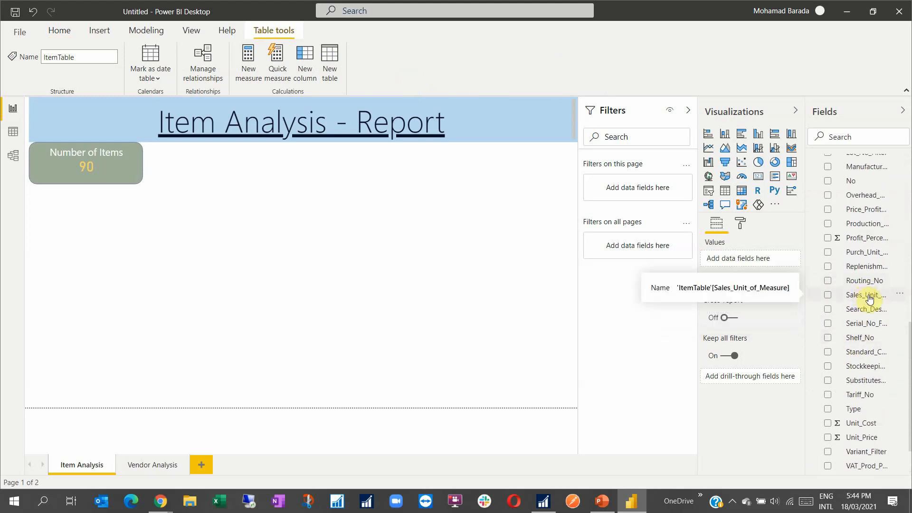
pyautogui.scroll(5, 869, 298)
pyautogui.scroll(7, 869, 298)
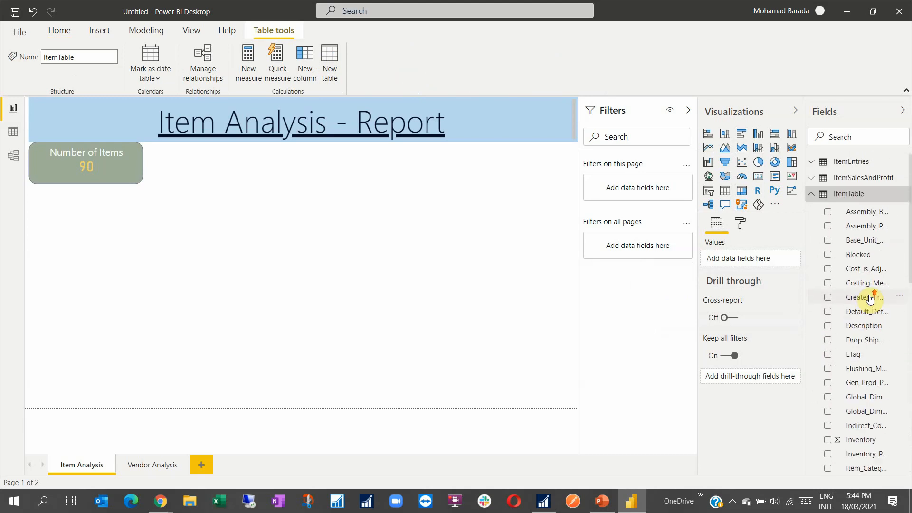
pyautogui.scroll(-12, 870, 298)
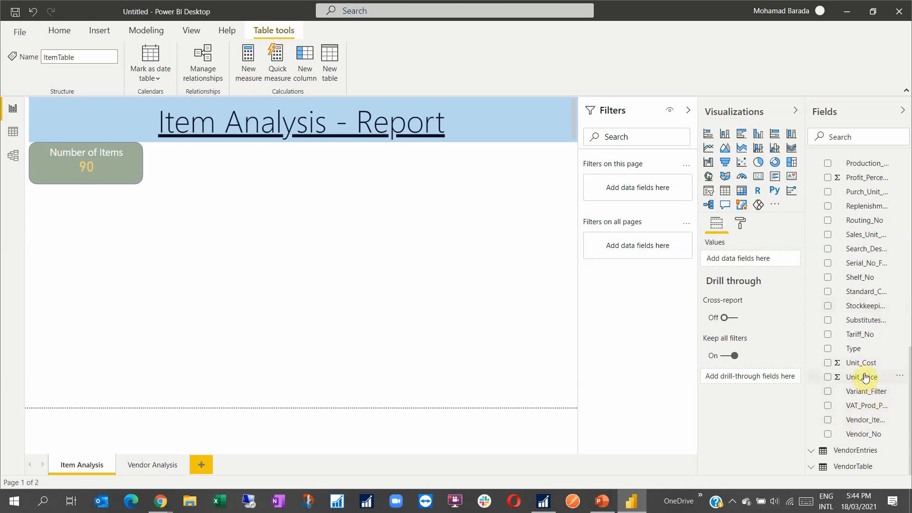
pyautogui.scroll(8, 864, 365)
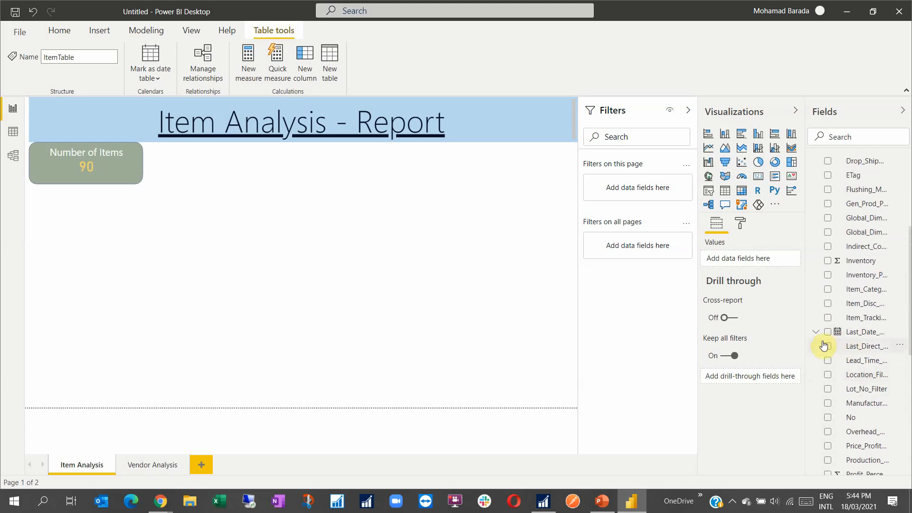
pyautogui.scroll(5, 818, 301)
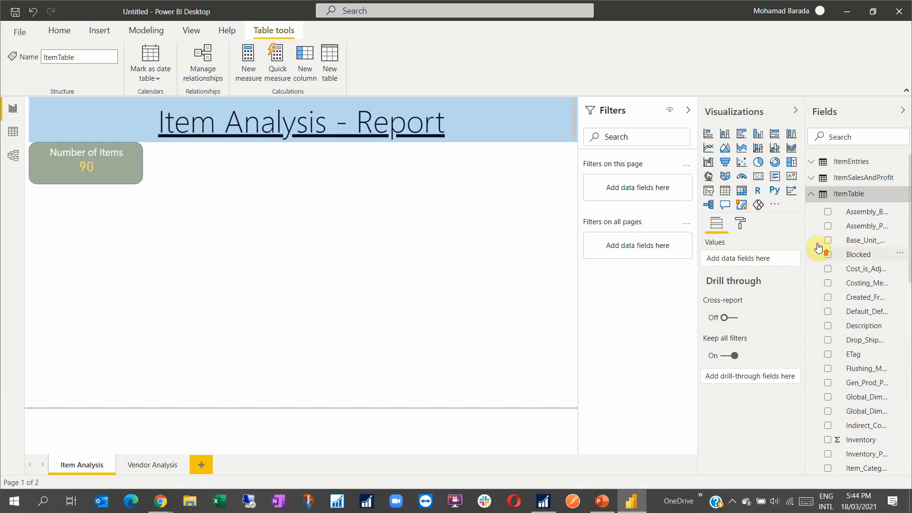
pyautogui.click(812, 194)
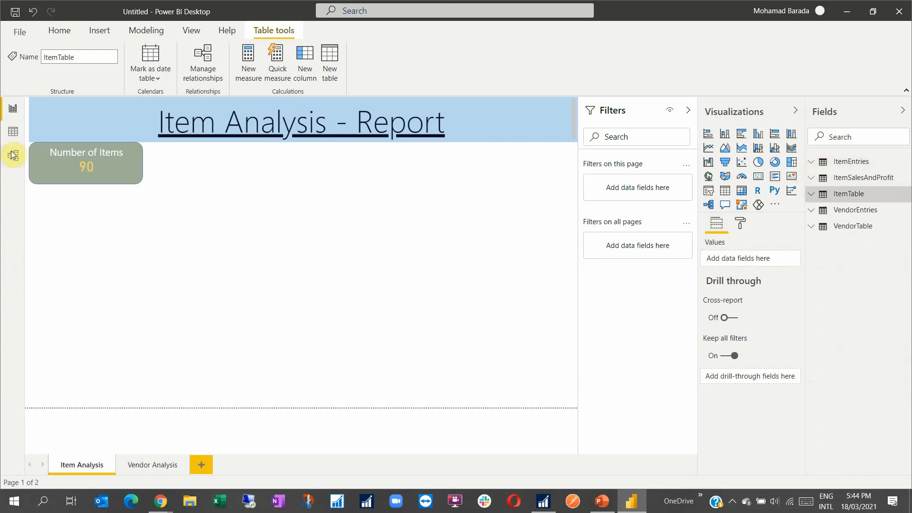
# - Display the rows of the ItemEntries table in the Data view
pyautogui.click(13, 131)
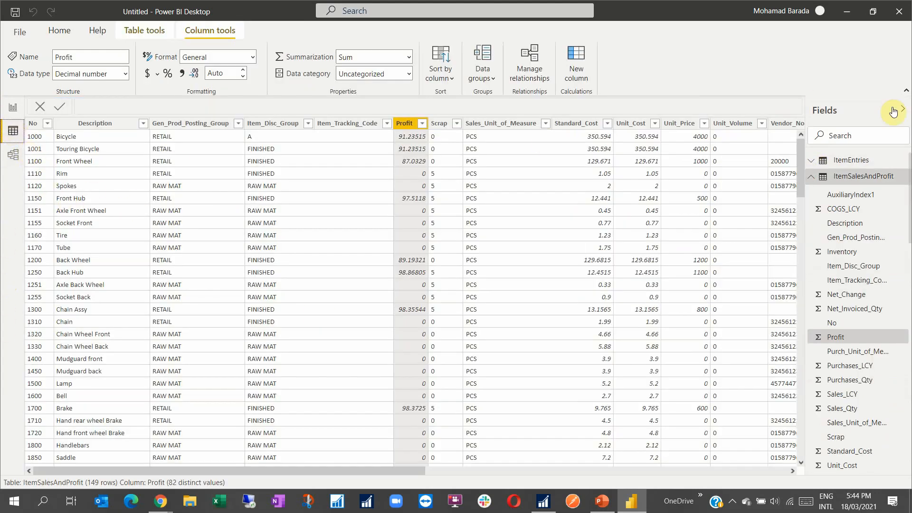
pyautogui.click(849, 164)
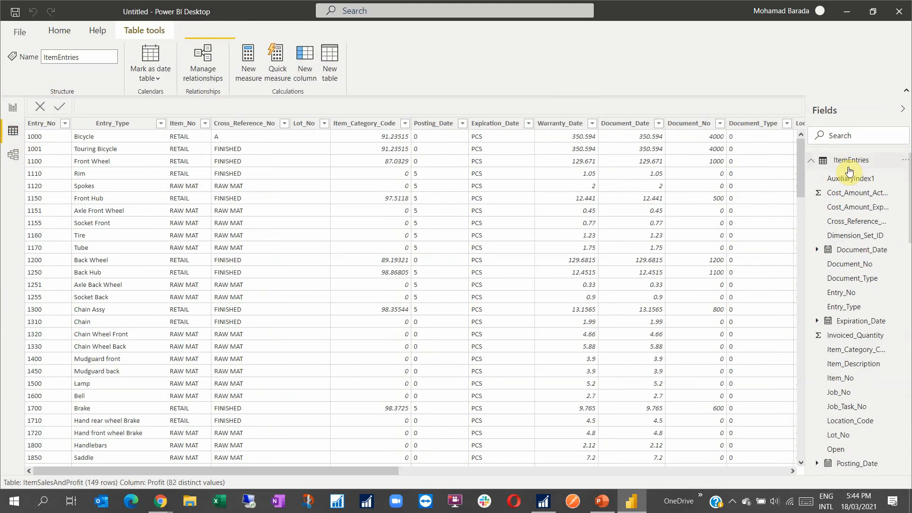
pyautogui.click(847, 164)
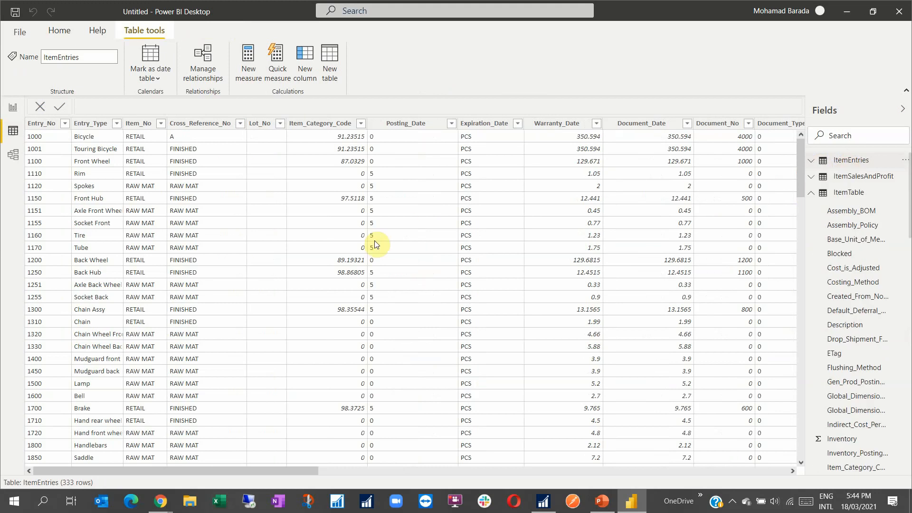
# - Check which entry types the Entry_Type column of ItemEntries contains, and inspect the table's Quantity column
pyautogui.scroll(-2, 102, 164)
pyautogui.click(116, 124)
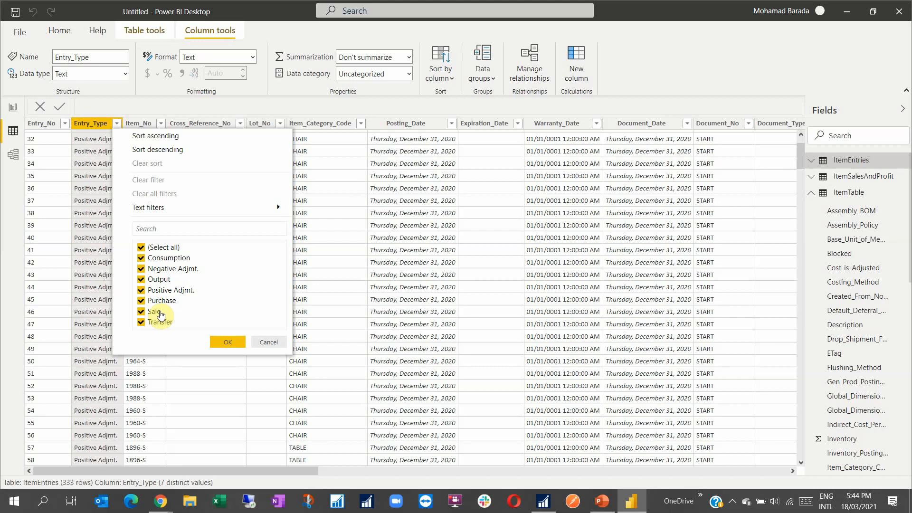
pyautogui.click(266, 341)
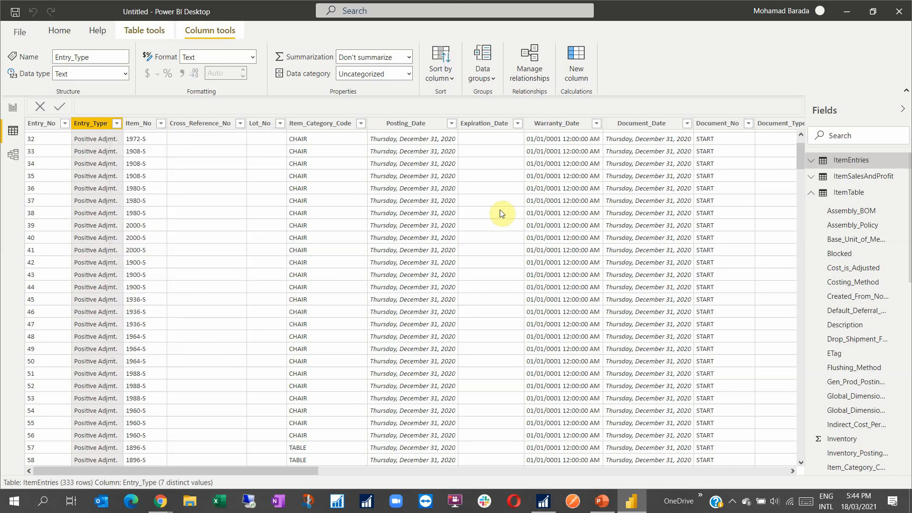
pyautogui.moveTo(276, 471); pyautogui.dragTo(515, 474)
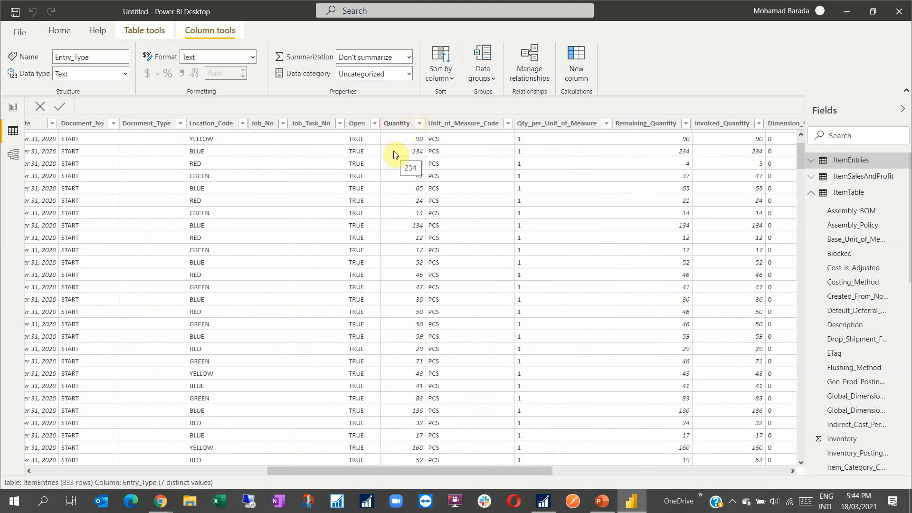
# - Add a new card visual to the Item Analysis report page, directly beside the Number of Items card
pyautogui.click(18, 106)
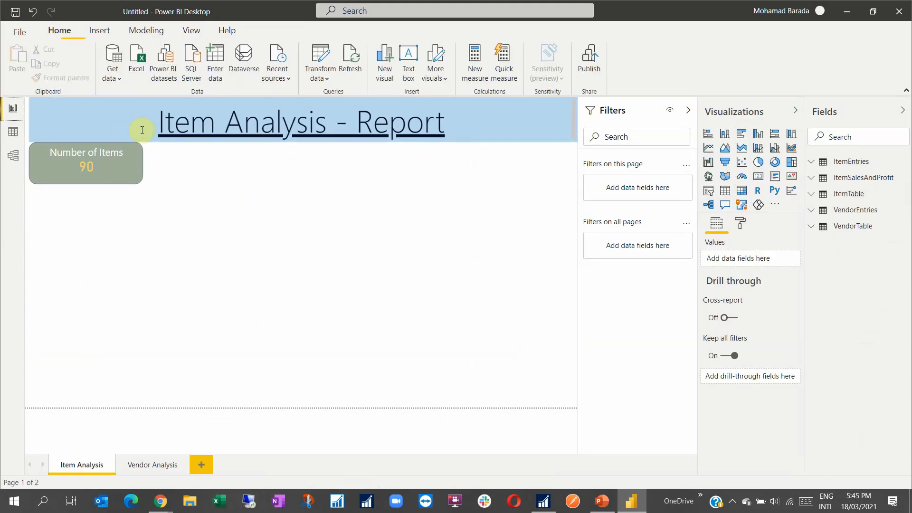
pyautogui.click(759, 177)
pyautogui.moveTo(128, 248); pyautogui.dragTo(243, 161)
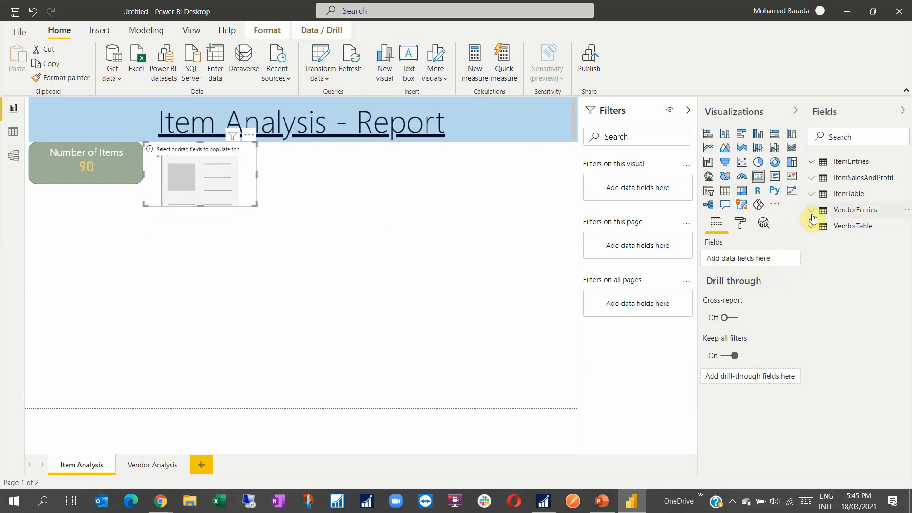
# - Find the Quantity field of ItemEntries, show it in the new card and shrink the card to match its neighbor's height
pyautogui.click(813, 165)
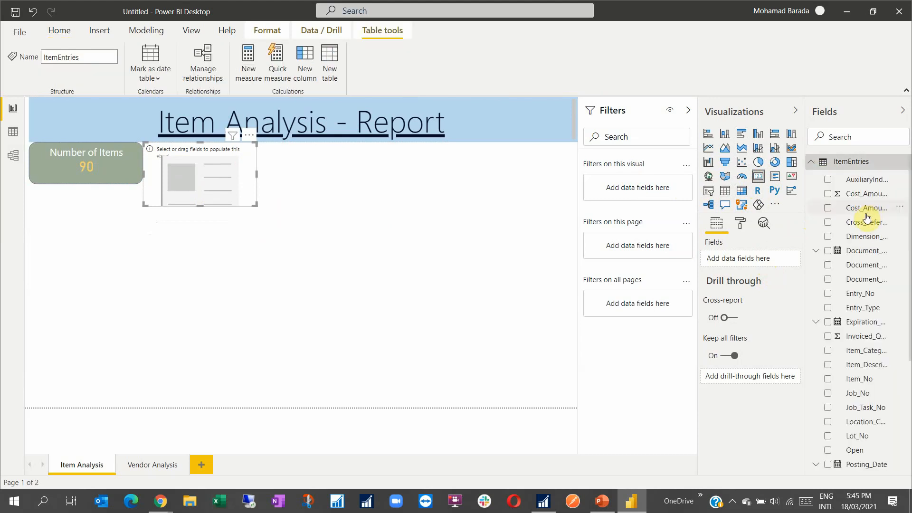
pyautogui.click(864, 137)
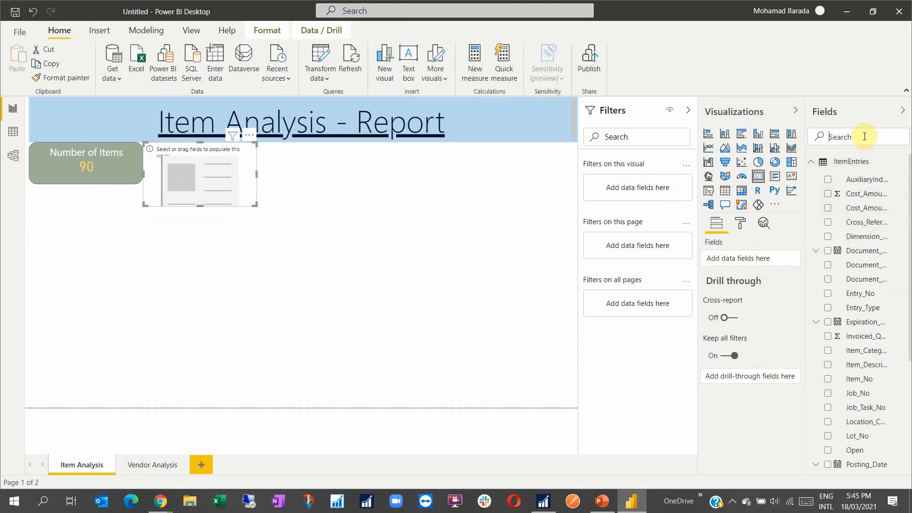
pyautogui.write('qua')
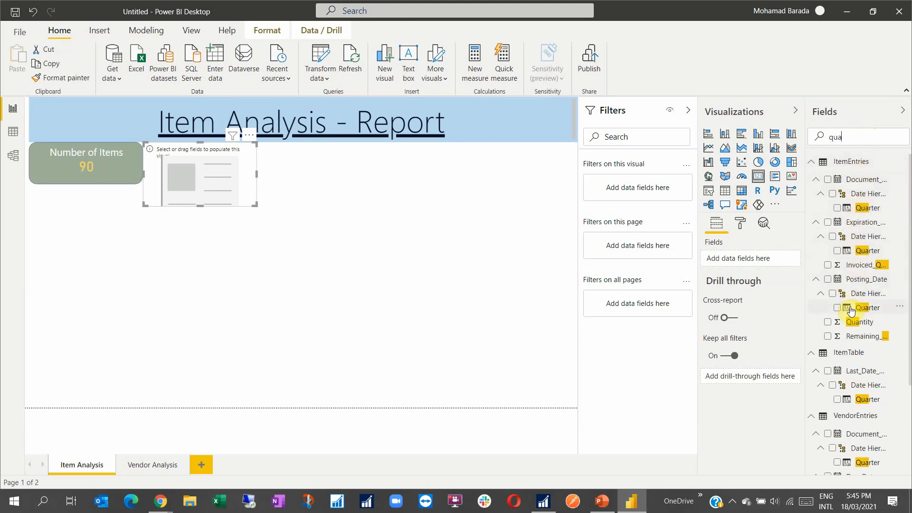
pyautogui.moveTo(858, 326); pyautogui.dragTo(752, 262)
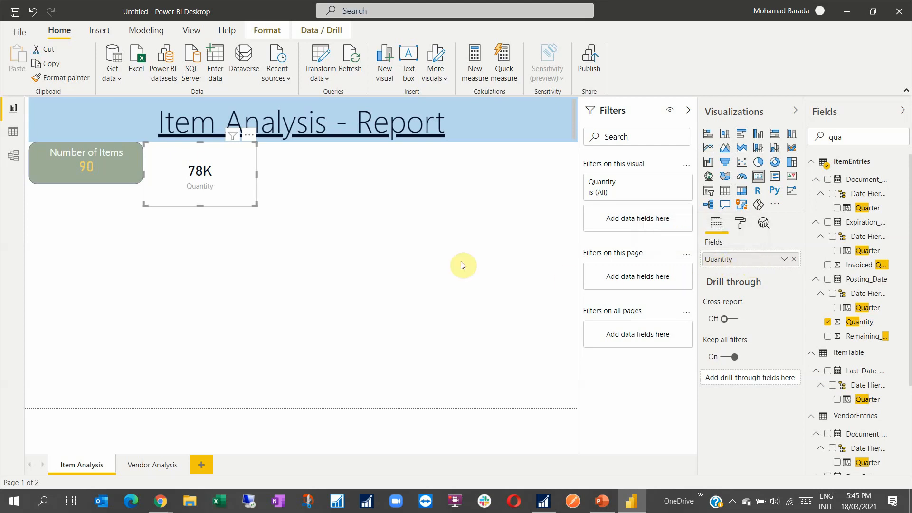
pyautogui.moveTo(253, 204); pyautogui.dragTo(247, 188)
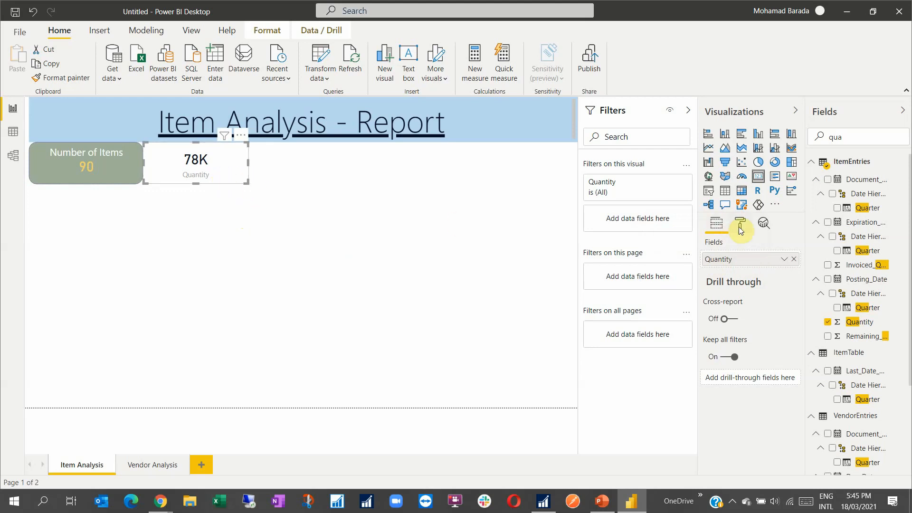
# - Rename the card's Quantity field to "Quantity Sold" for this visual
pyautogui.doubleClick(733, 258)
pyautogui.click(737, 257)
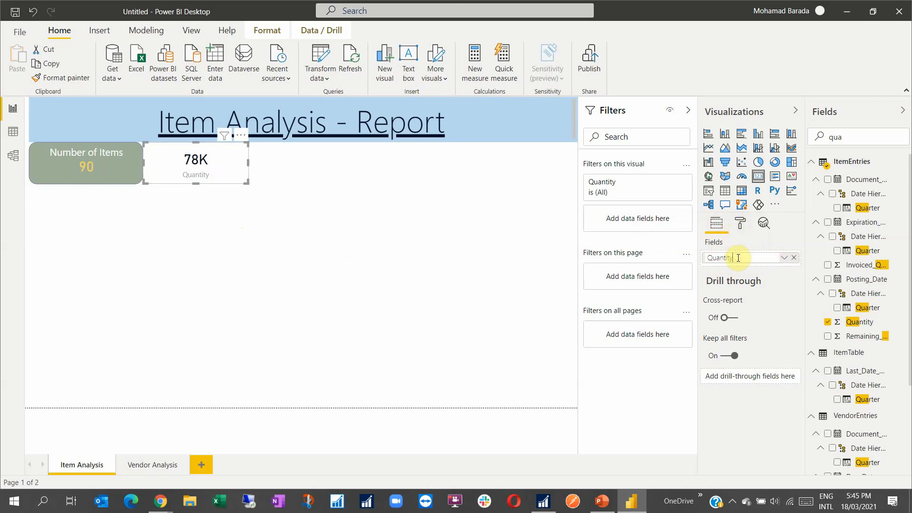
pyautogui.write('Sold')
pyautogui.press('Return')
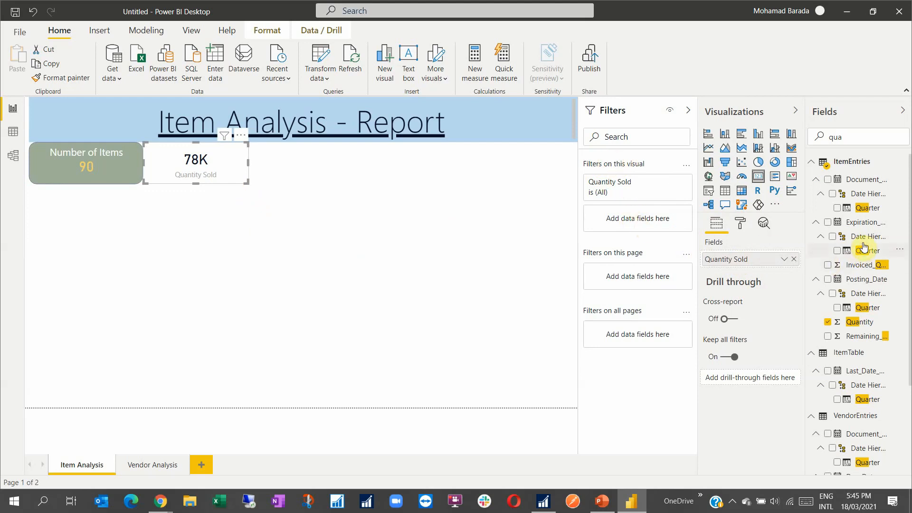
# - Find the Document_Type field of ItemEntries and add it as a filter on the Quantity Sold card
pyautogui.click(817, 139)
pyautogui.write('documen t')
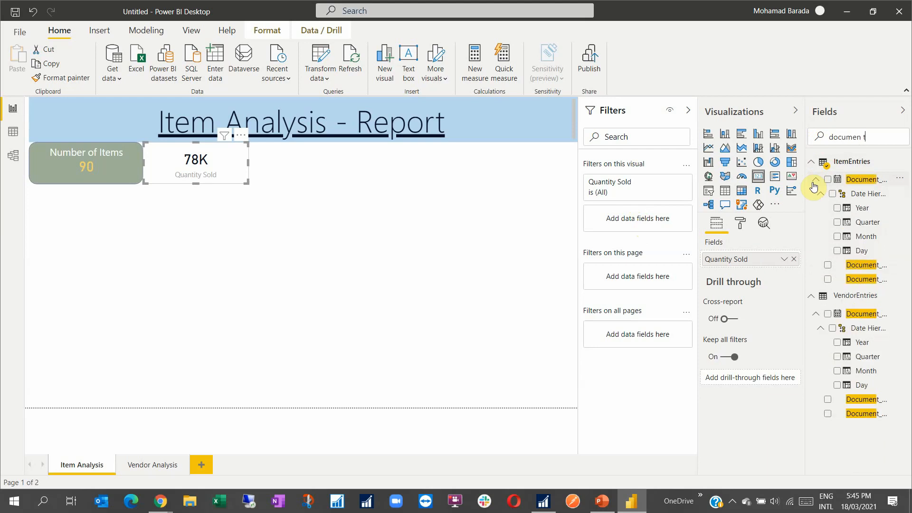
pyautogui.press('BackSpace')
pyautogui.press('BackSpace')
pyautogui.write('t ty')
pyautogui.click(885, 137)
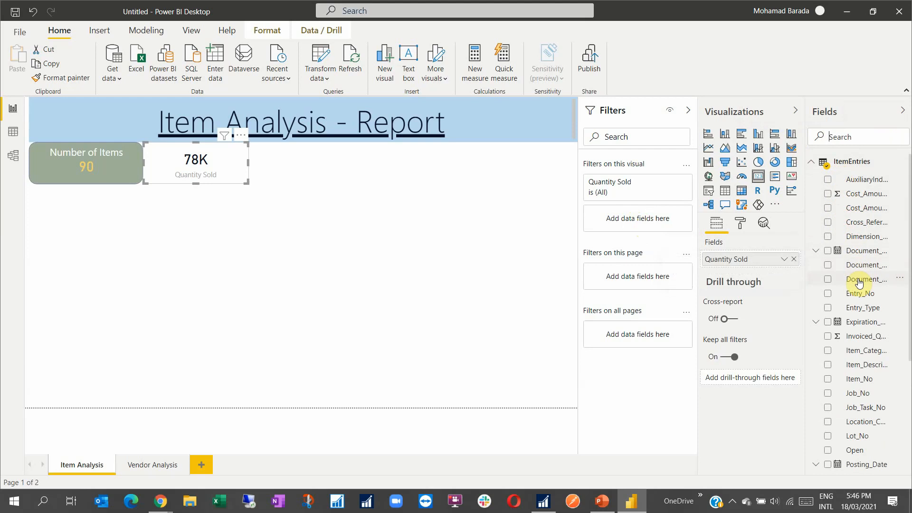
pyautogui.moveTo(858, 281); pyautogui.dragTo(641, 216)
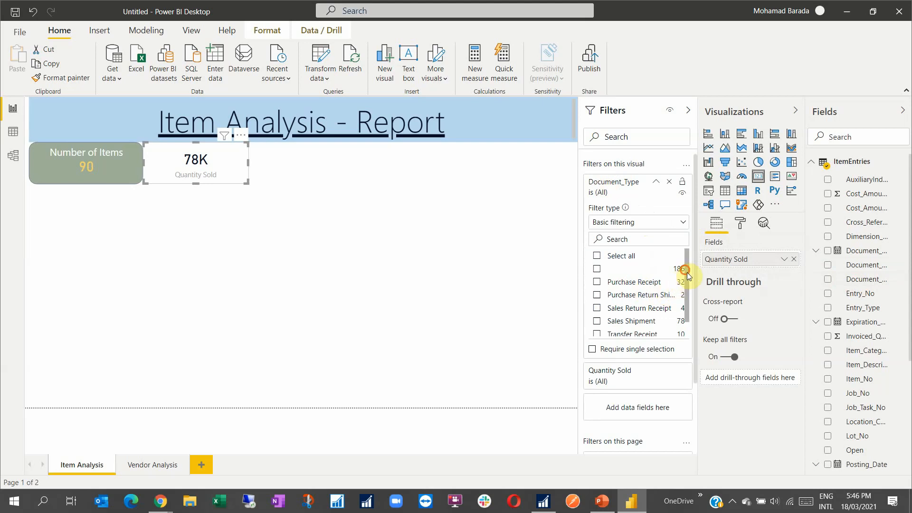
# - Review the Document_Type filter values and the other ItemEntries fields for a suitable sales filter, and collapse the filter
pyautogui.moveTo(685, 272); pyautogui.dragTo(689, 292)
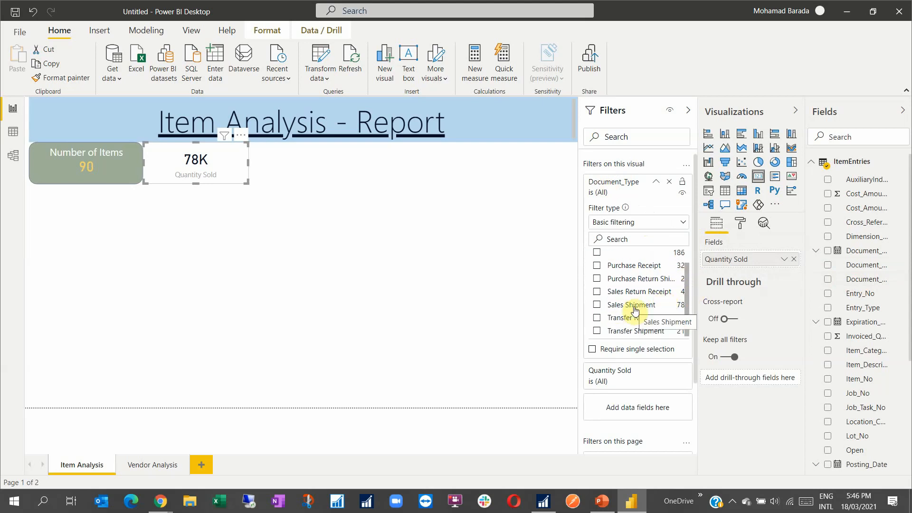
pyautogui.scroll(1, 634, 308)
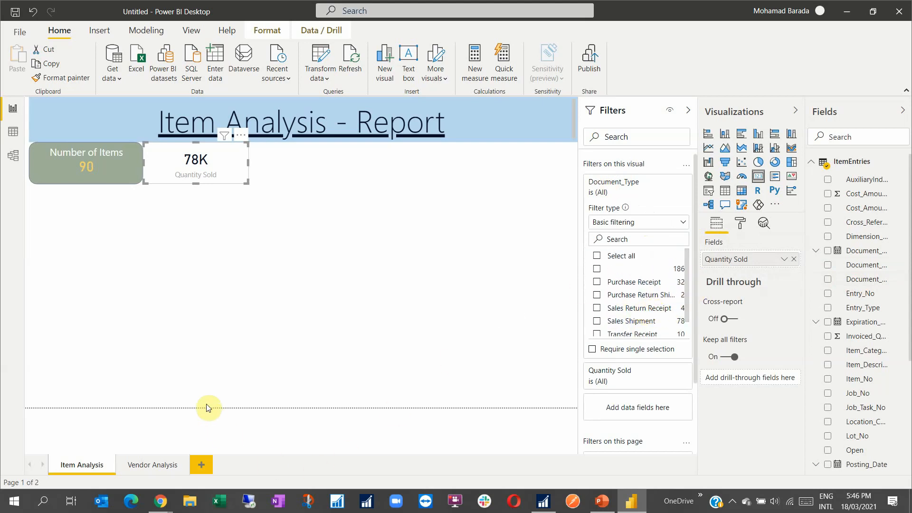
pyautogui.scroll(-2, 868, 314)
pyautogui.scroll(-1, 869, 311)
pyautogui.scroll(1, 864, 298)
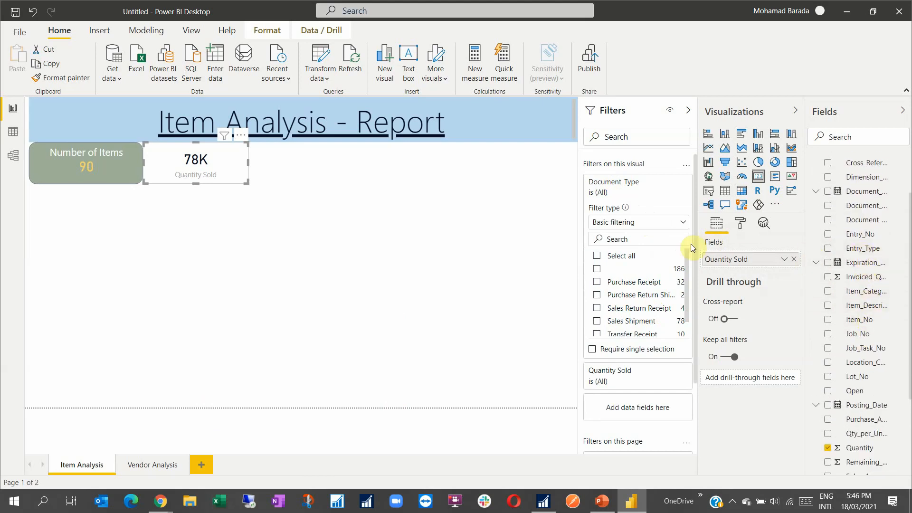
pyautogui.click(655, 182)
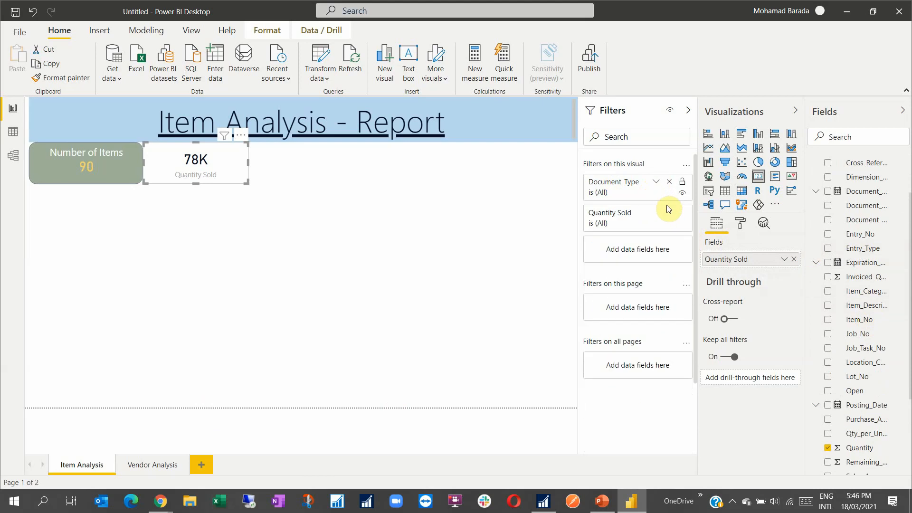
# - Filter the Quantity Sold card by Entry_Type with only Sale selected, and collapse the filter
pyautogui.moveTo(870, 250); pyautogui.dragTo(649, 248)
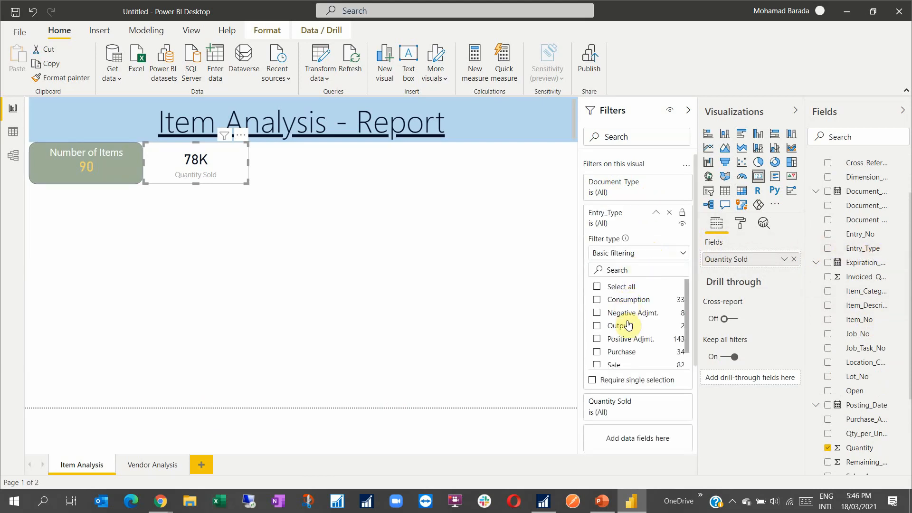
pyautogui.scroll(-1, 627, 318)
pyautogui.click(597, 349)
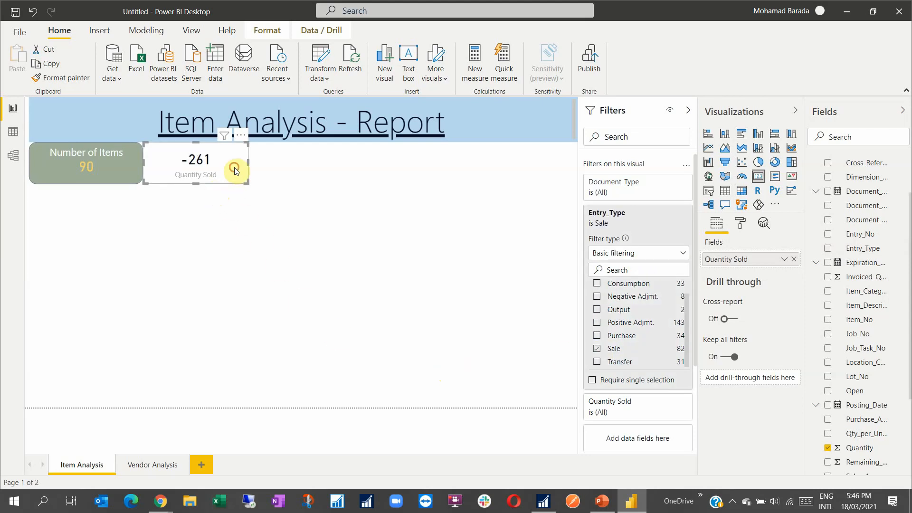
pyautogui.moveTo(680, 227)
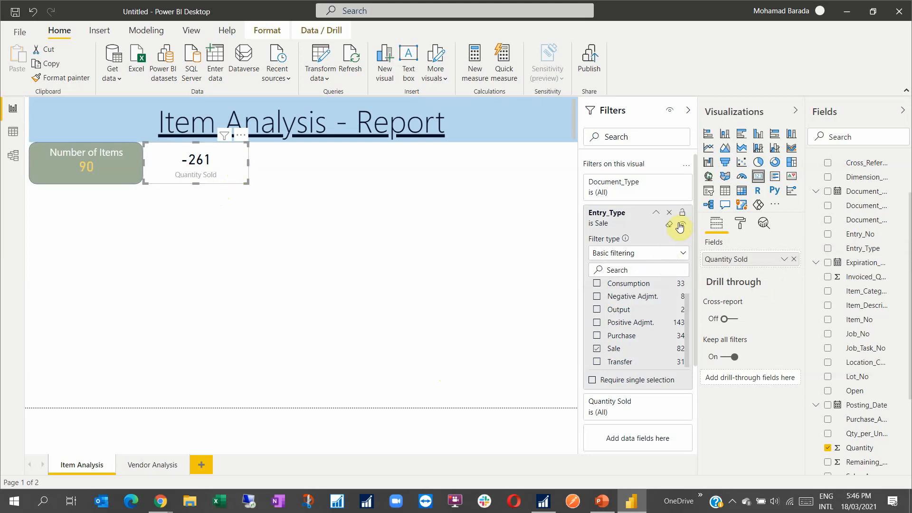
pyautogui.click(656, 212)
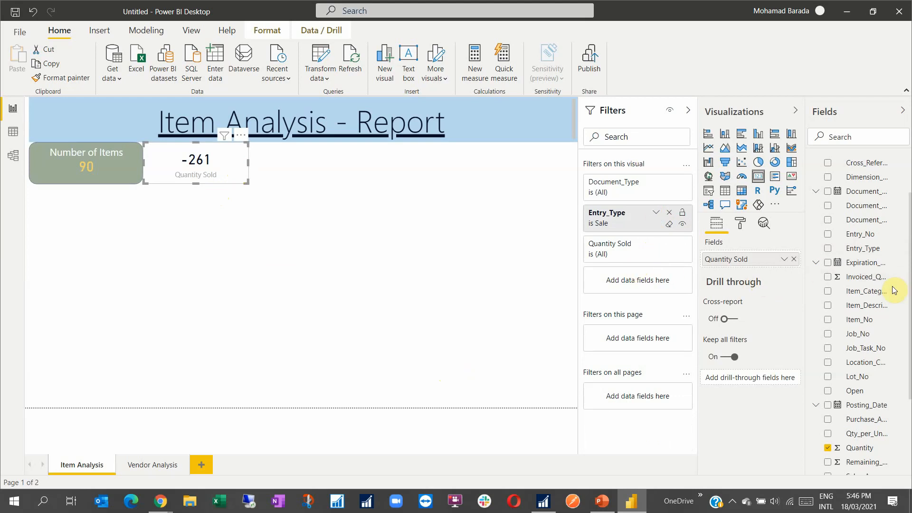
# - Look through the aggregation options of the card's Quantity Sold field and close them without choosing one
pyautogui.click(784, 259)
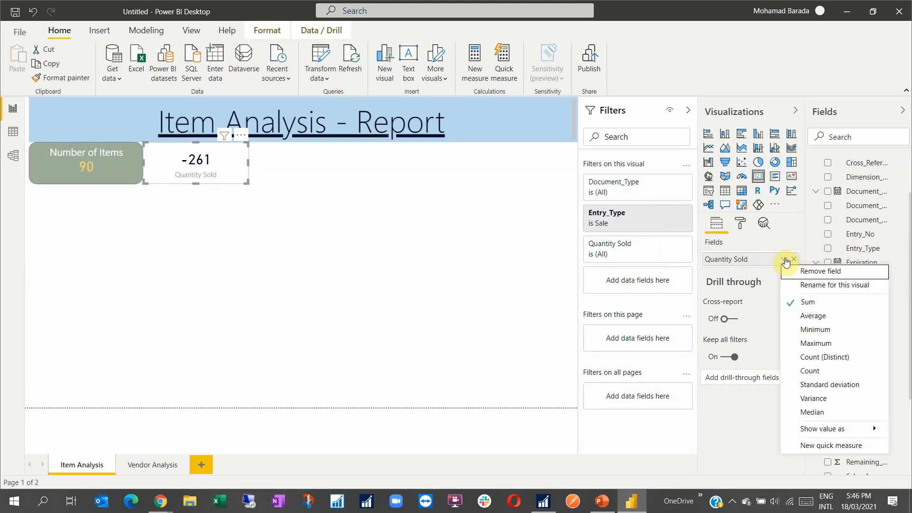
pyautogui.moveTo(826, 429)
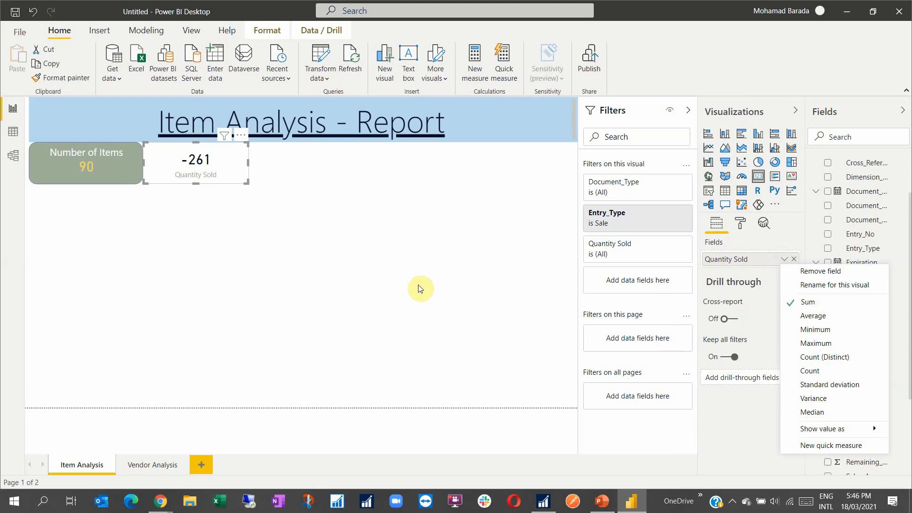
pyautogui.click(317, 187)
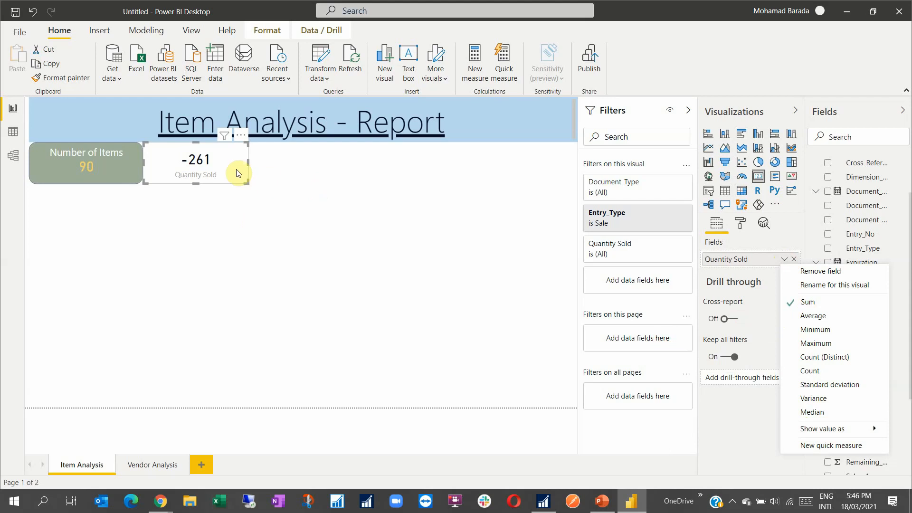
pyautogui.click(237, 171)
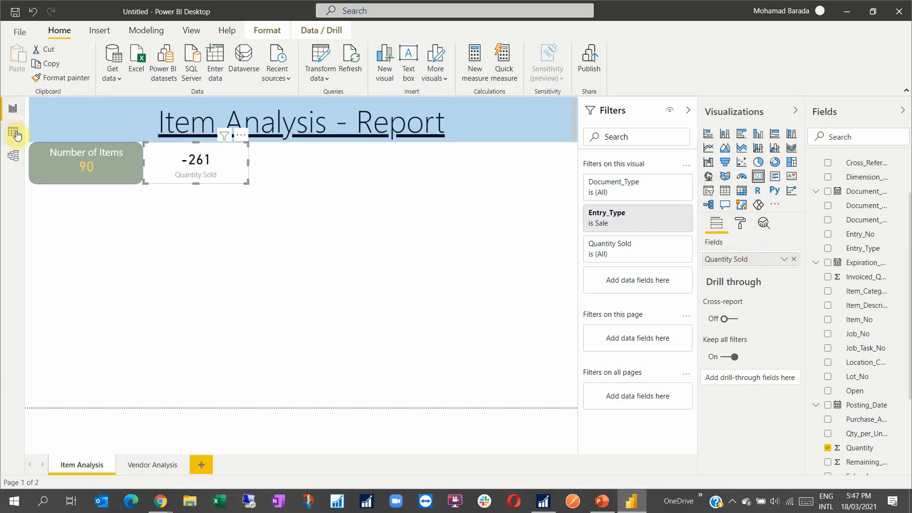
# - Open the Power Query Editor and filter the ItemEntries query to rows whose Entry_Type is Sale
pyautogui.click(318, 62)
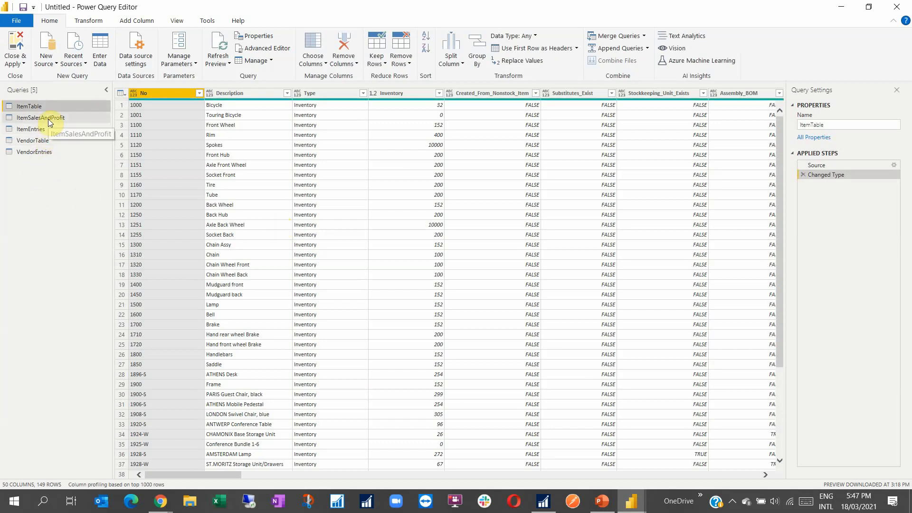
pyautogui.click(30, 129)
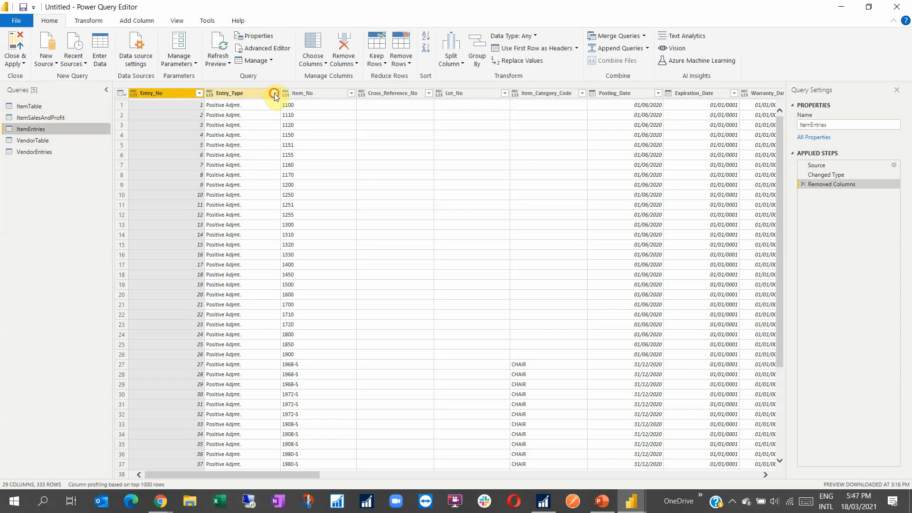
pyautogui.click(275, 94)
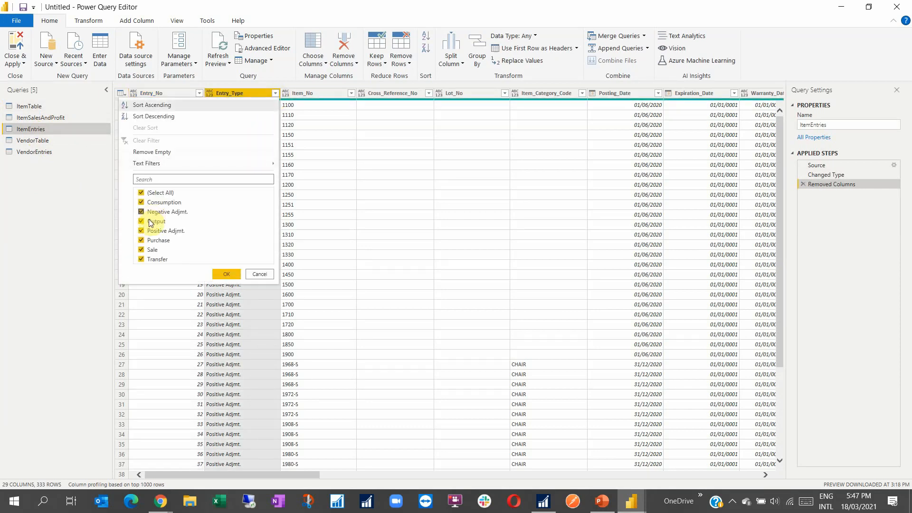
pyautogui.click(141, 192)
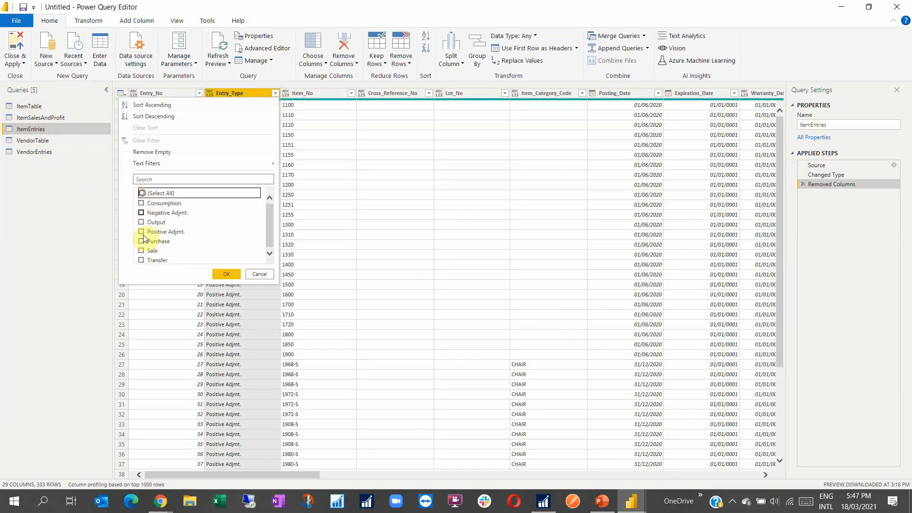
pyautogui.click(142, 250)
pyautogui.click(219, 271)
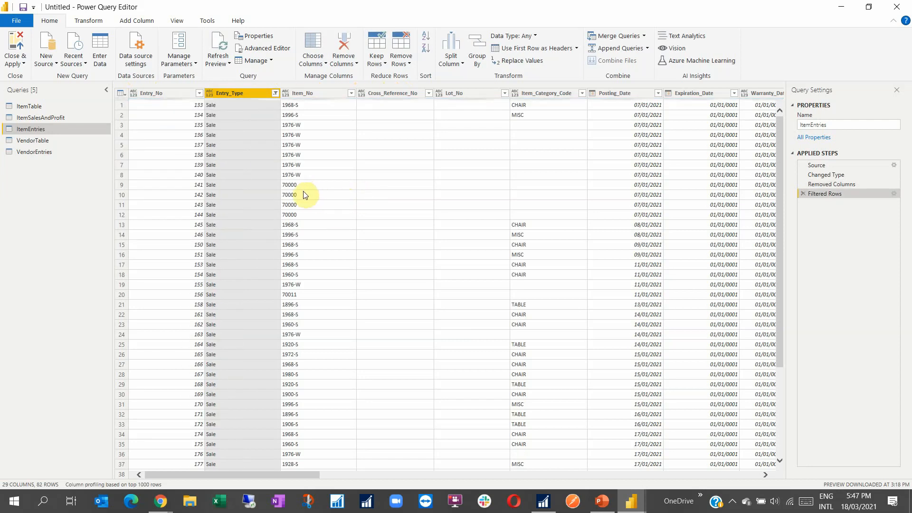
# - Examine the Quantity column of ItemEntries, its filter values and its available column operations without applying any
pyautogui.moveTo(286, 475); pyautogui.dragTo(572, 470)
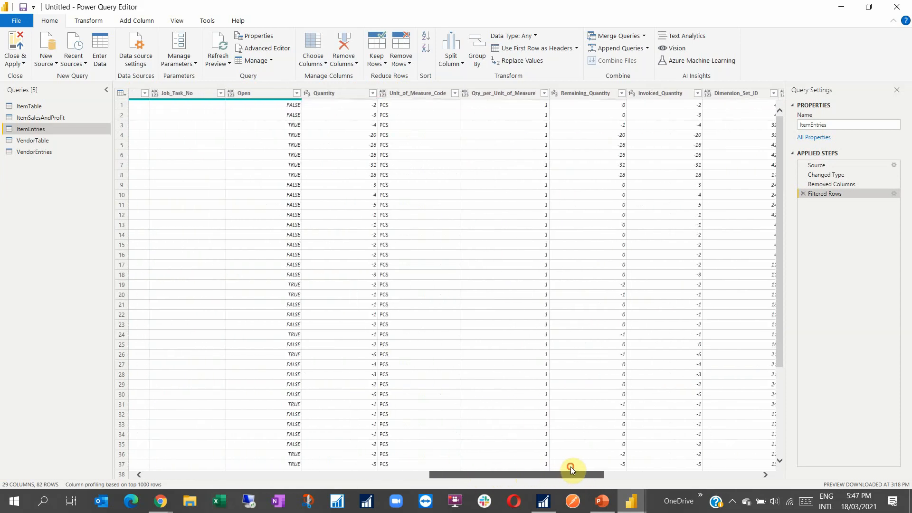
pyautogui.click(339, 93)
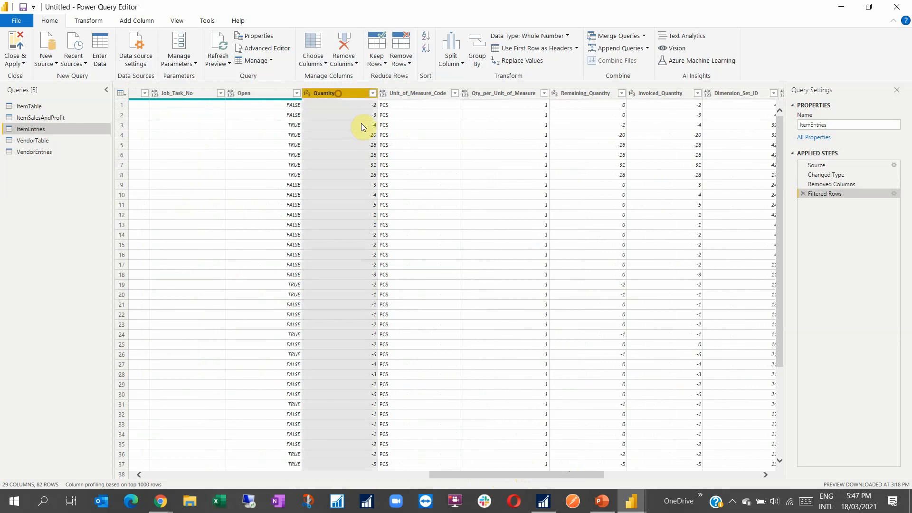
pyautogui.click(372, 94)
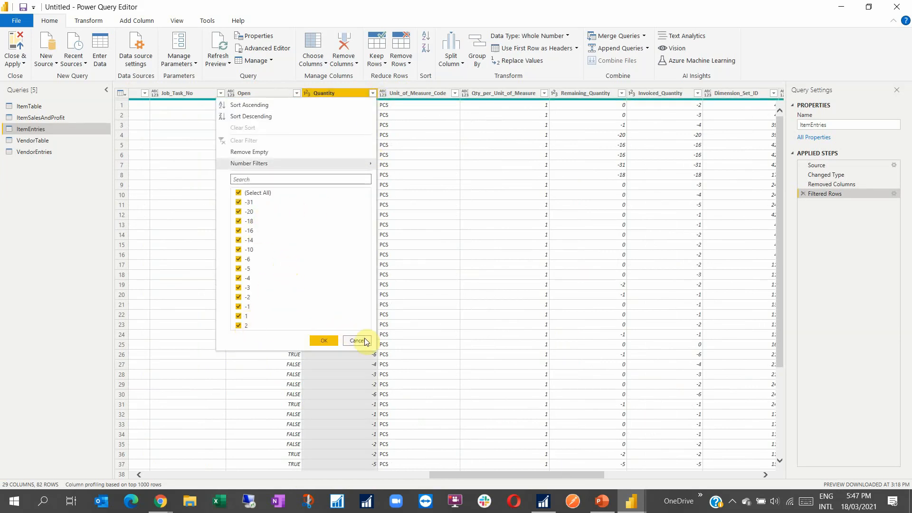
pyautogui.click(357, 339)
pyautogui.rightClick(334, 93)
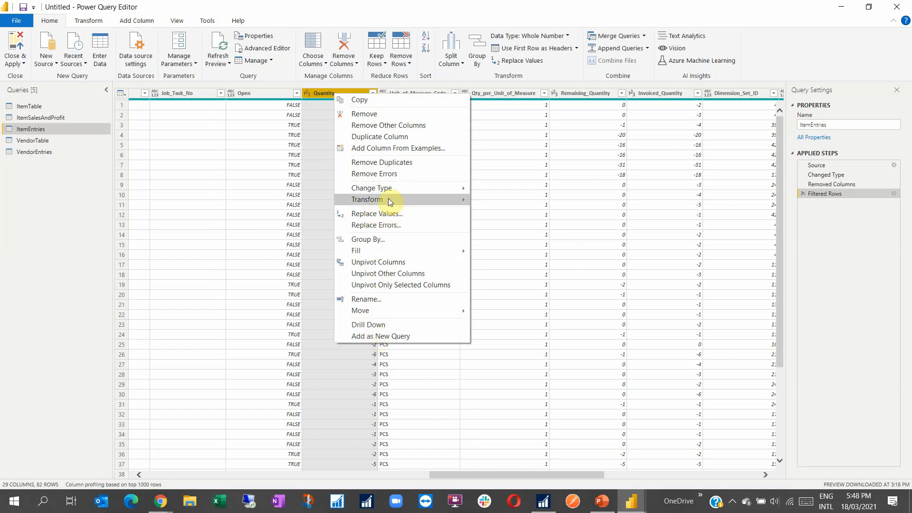
pyautogui.moveTo(390, 189)
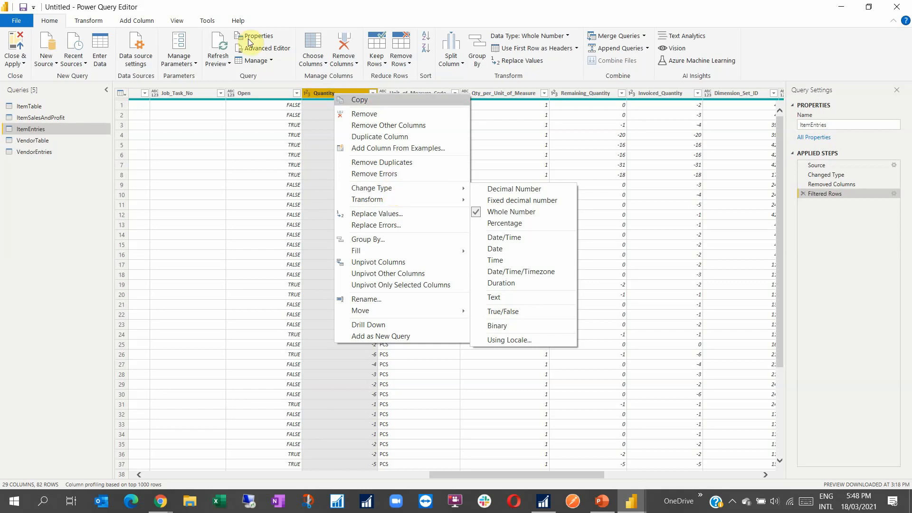
# - Multiply every value in the ItemEntries Quantity column by -1
pyautogui.click(87, 24)
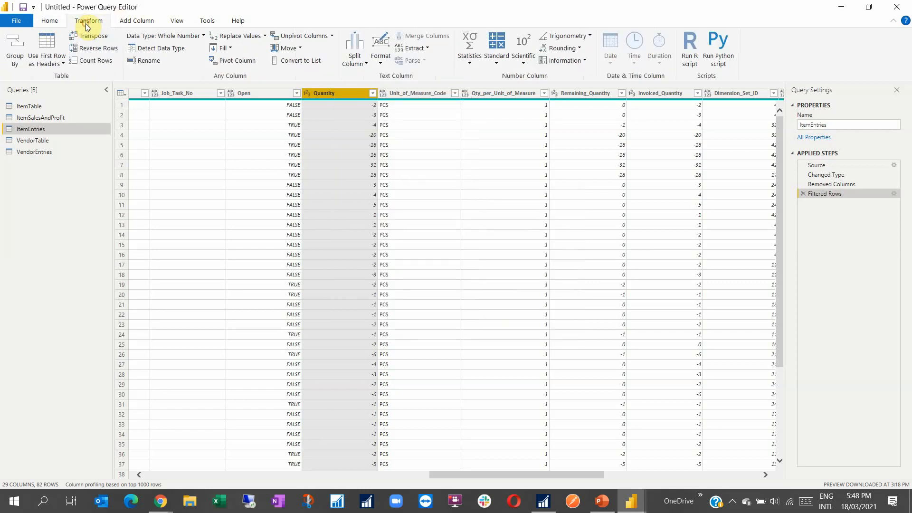
pyautogui.click(495, 49)
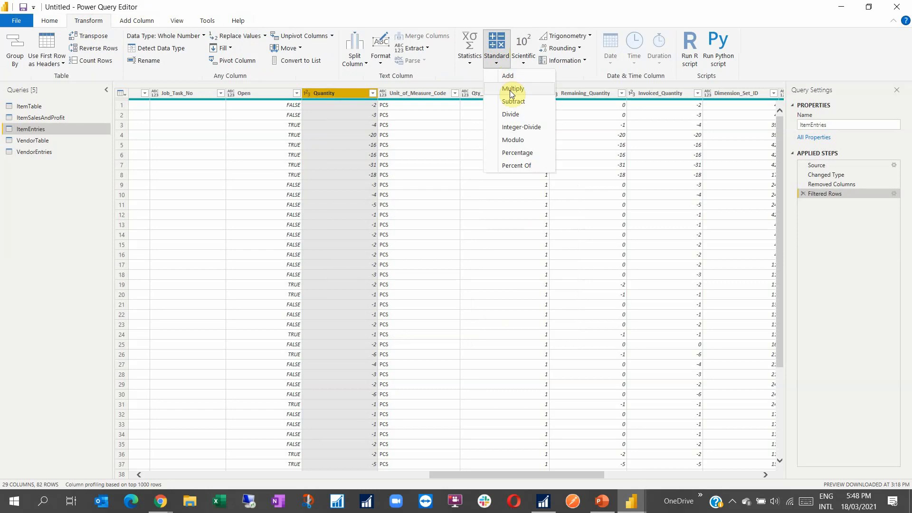
pyautogui.click(504, 114)
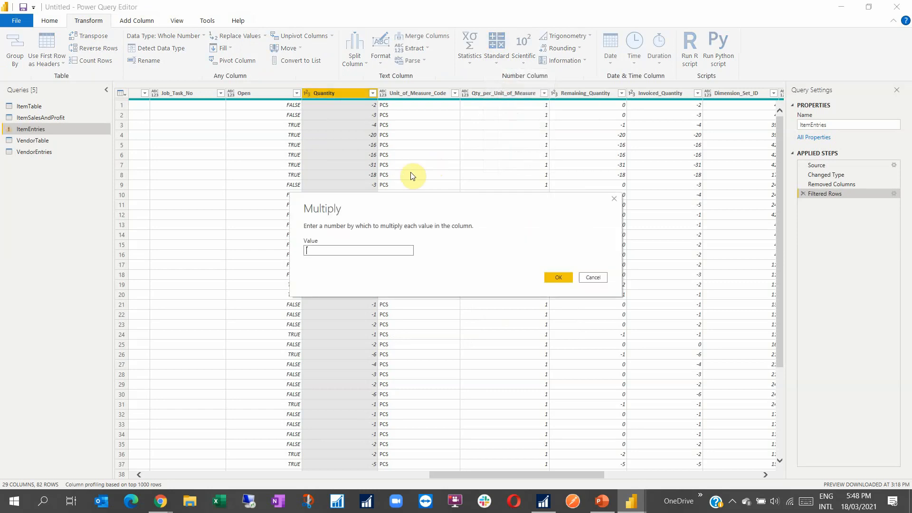
pyautogui.write('-1')
pyautogui.click(563, 277)
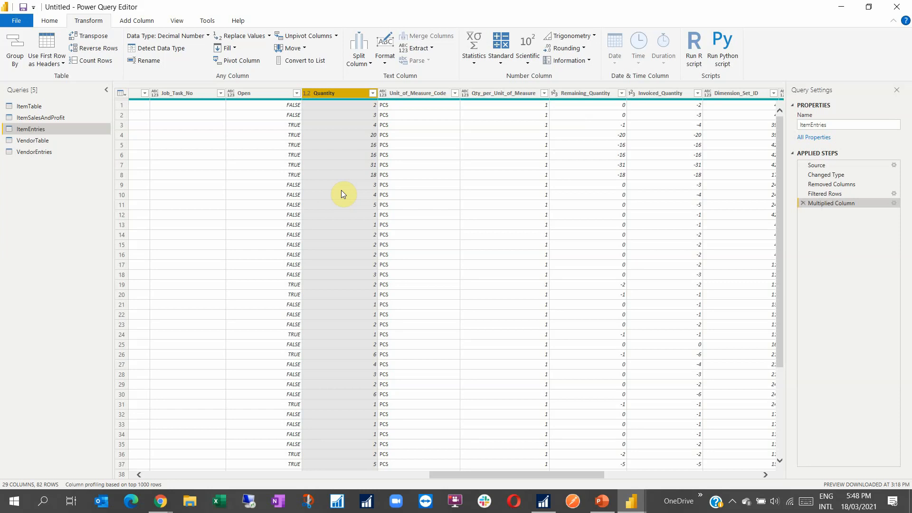
# - Look through the Standard, Statistics and Scientific transformations available for the Quantity column and close them without choosing one
pyautogui.click(505, 61)
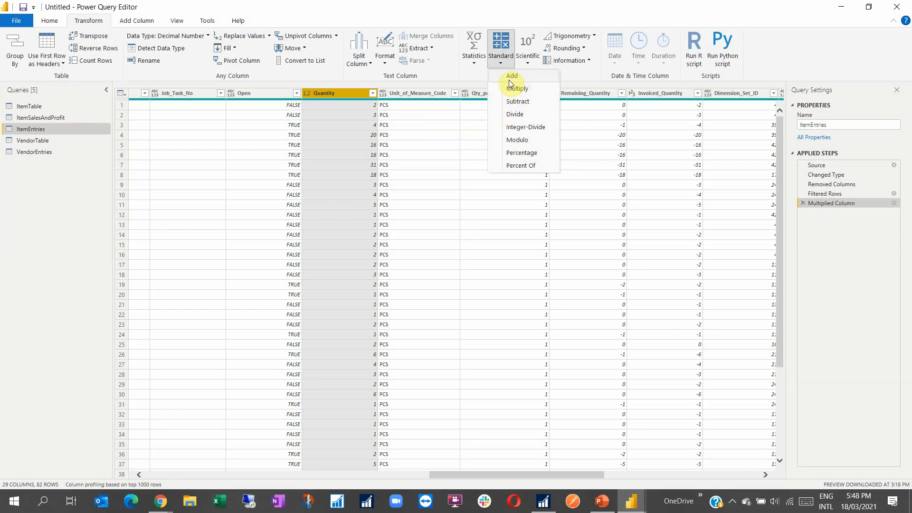
pyautogui.click(473, 51)
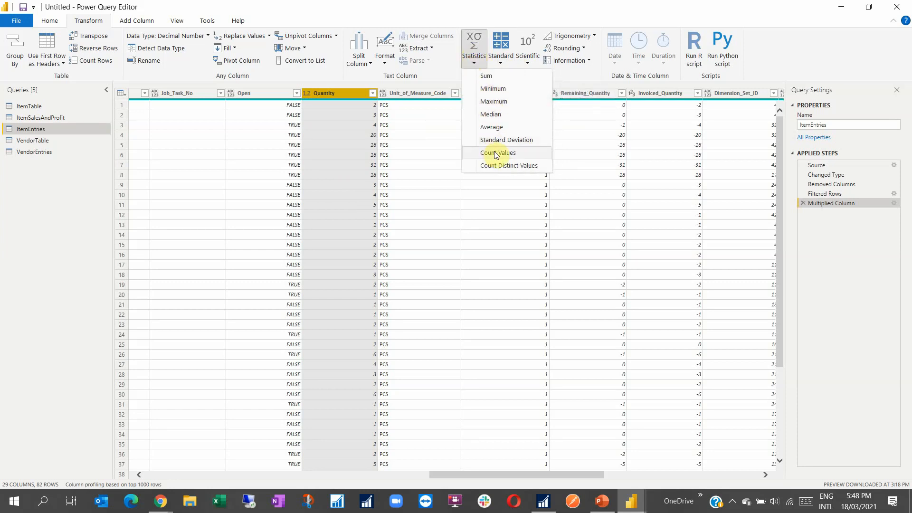
pyautogui.click(526, 59)
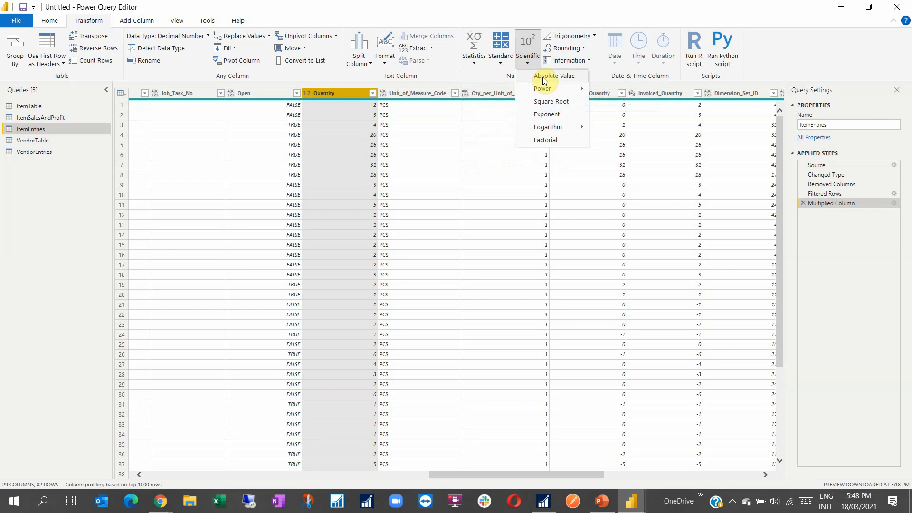
pyautogui.click(550, 7)
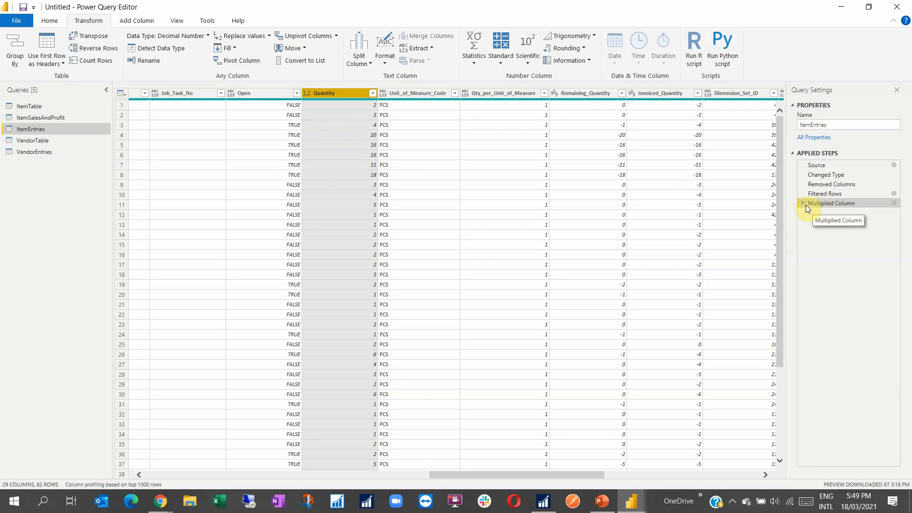
# - Return to the Item Analysis report page and refresh the data
pyautogui.click(48, 21)
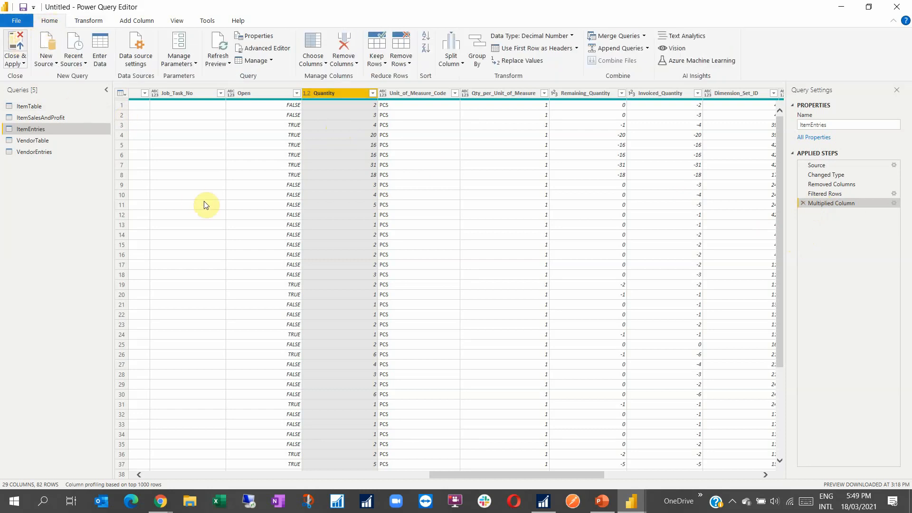
pyautogui.hotkey('alt', 'Tab')
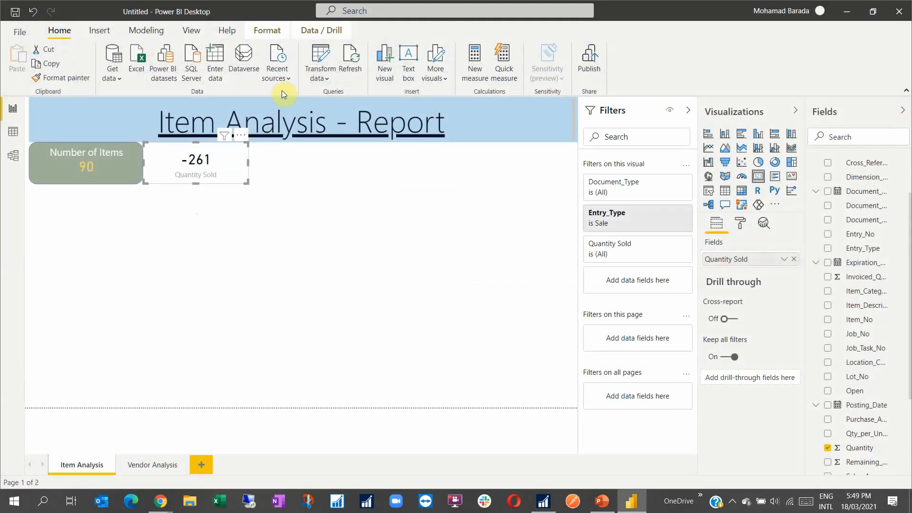
pyautogui.click(351, 60)
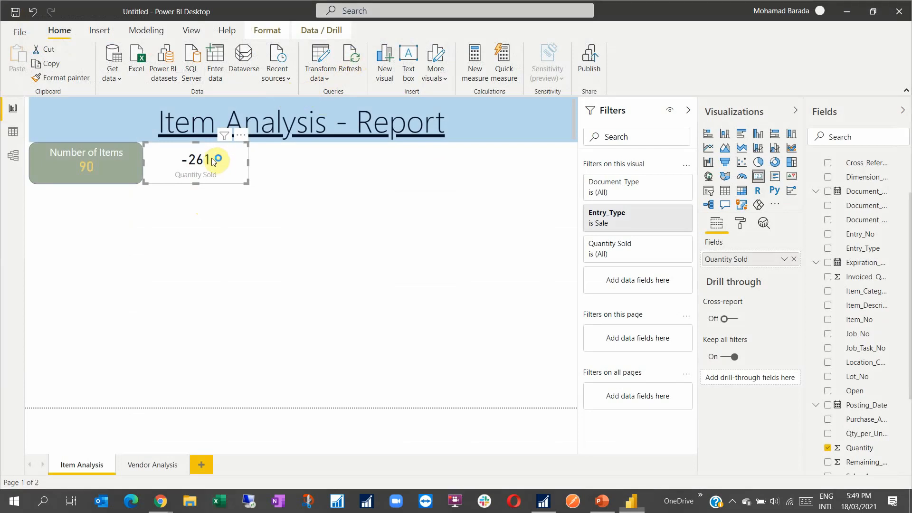
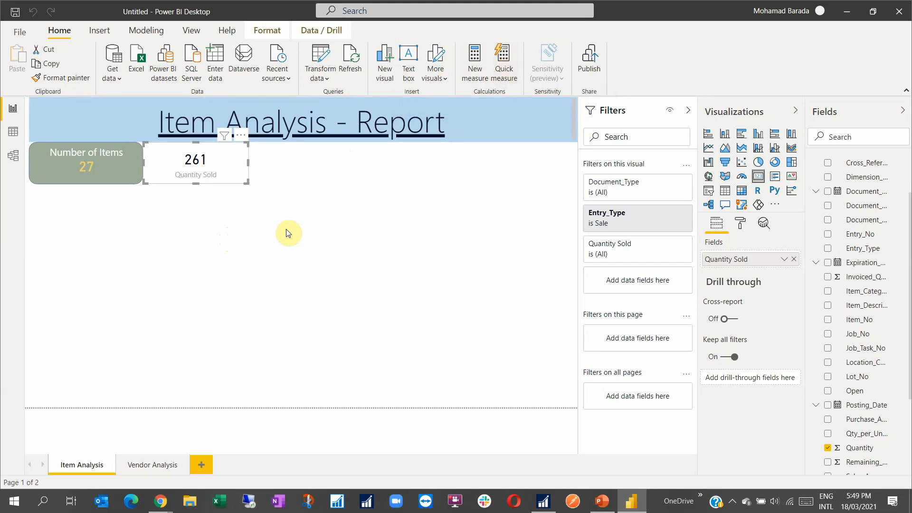
# - Copy the formatting of the Number of Items card onto the Quantity Sold card with the Format painter
pyautogui.click(117, 169)
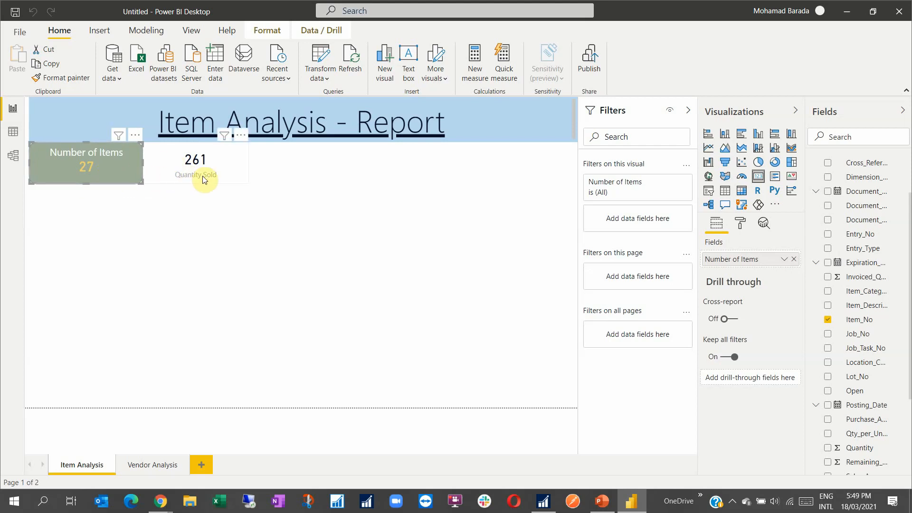
pyautogui.click(70, 80)
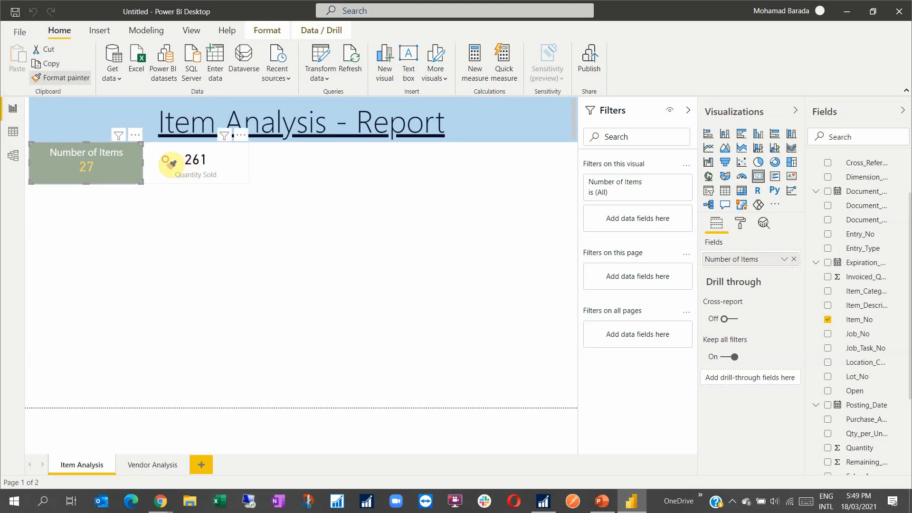
pyautogui.click(163, 183)
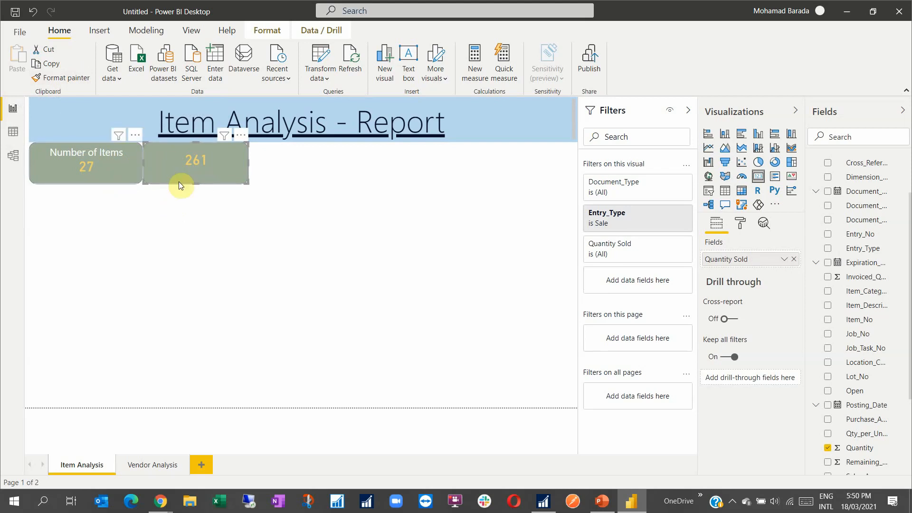
pyautogui.click(302, 205)
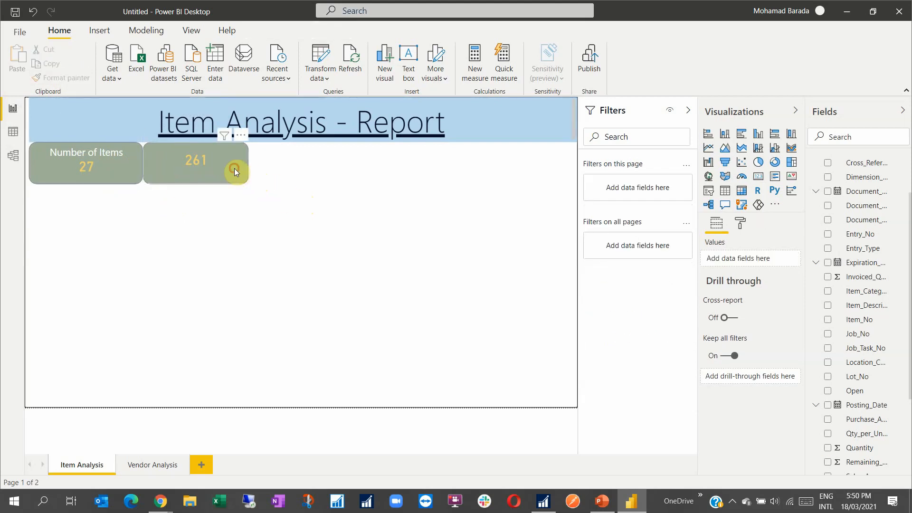
# - Set the title text of the Quantity Sold card to "Total Qty Sold" and deselect the card
pyautogui.click(235, 169)
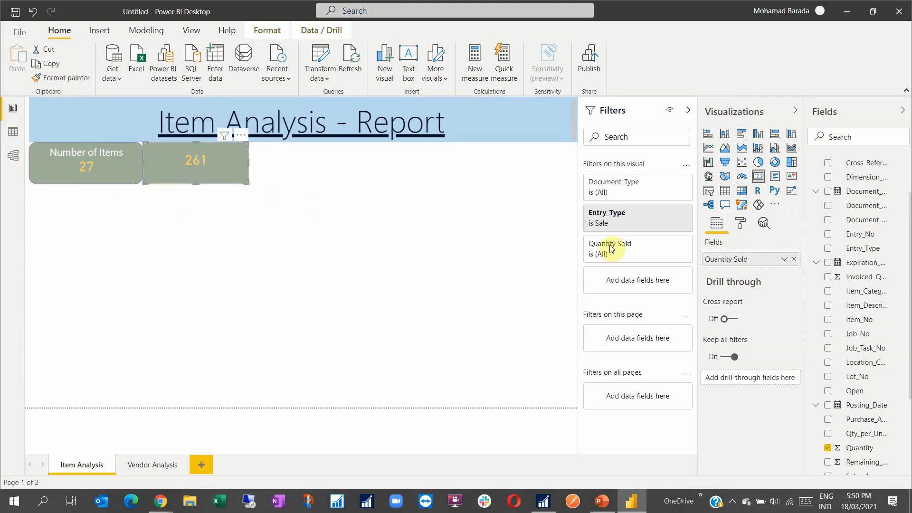
pyautogui.click(740, 222)
pyautogui.scroll(-1, 751, 323)
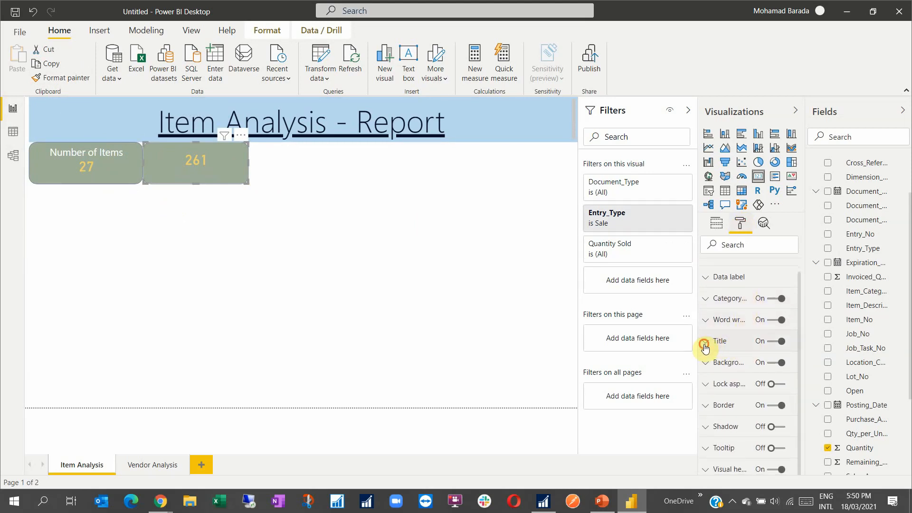
pyautogui.click(707, 342)
pyautogui.click(730, 372)
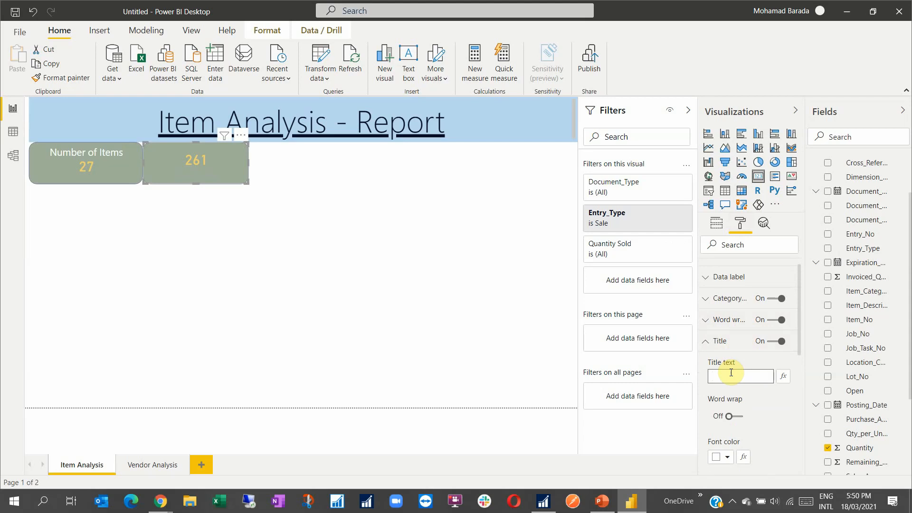
pyautogui.write('Total Qty Sold')
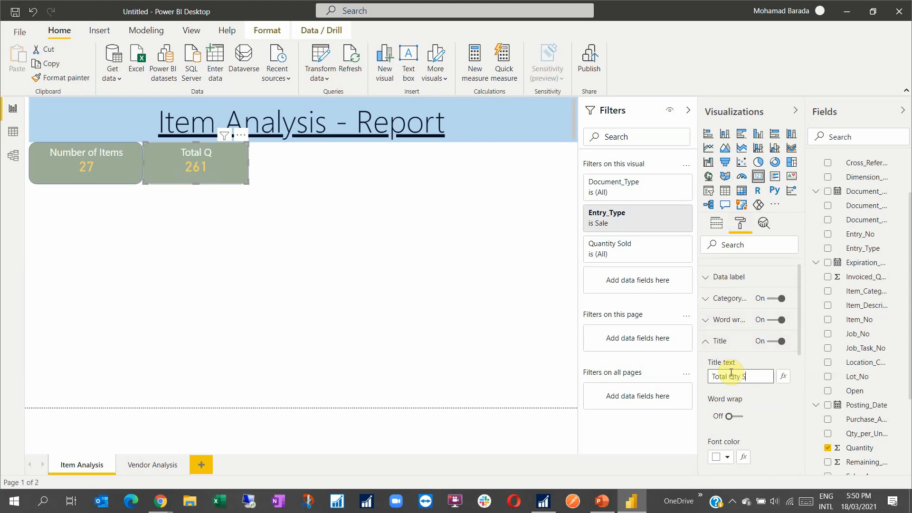
pyautogui.click(330, 273)
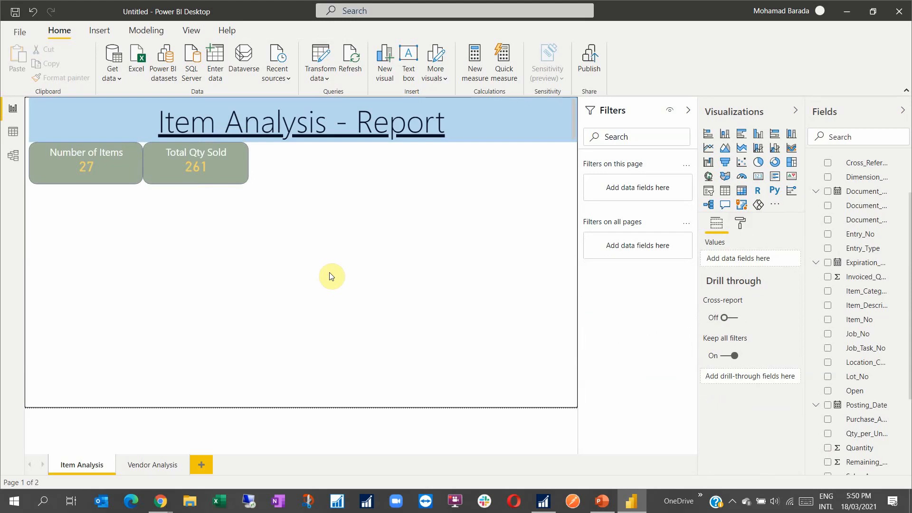
pyautogui.click(232, 180)
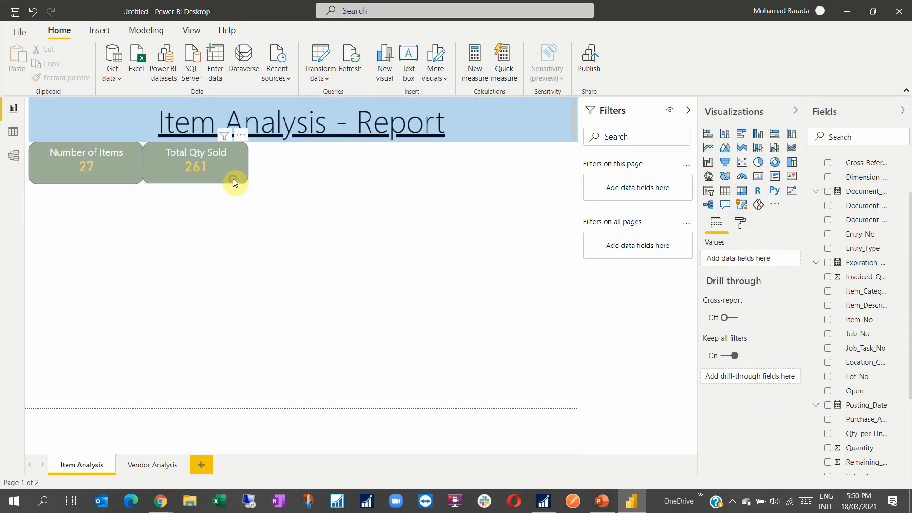
pyautogui.click(247, 218)
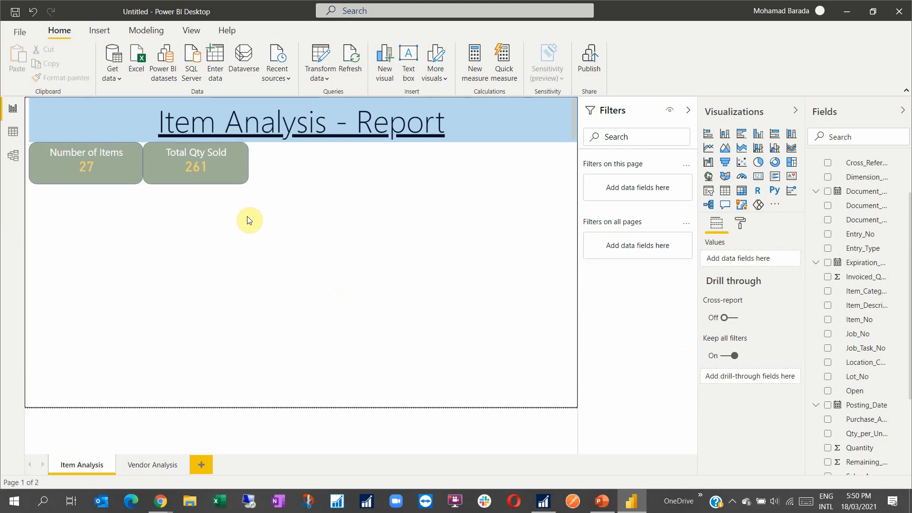
# - Insert an enlarged Q&A visual below the cards and ask it for "total item no", using the suggested wording
pyautogui.click(725, 205)
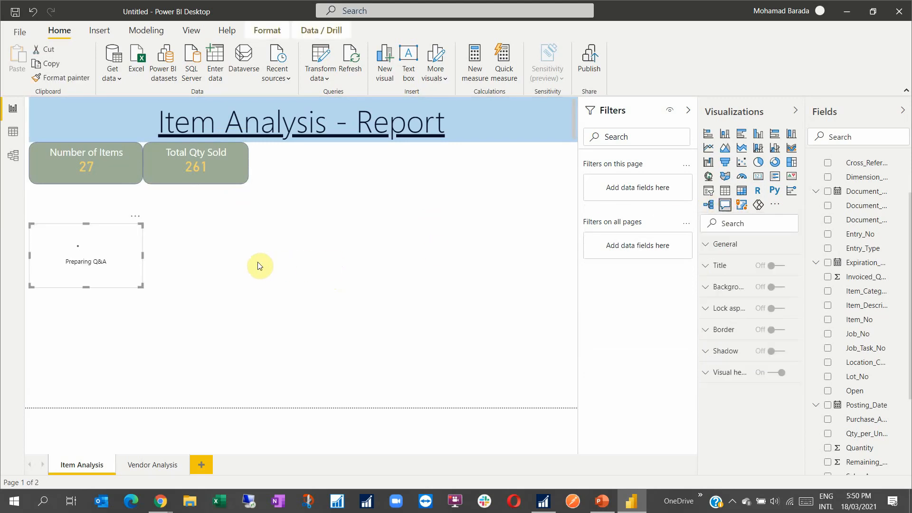
pyautogui.moveTo(140, 286); pyautogui.dragTo(338, 352)
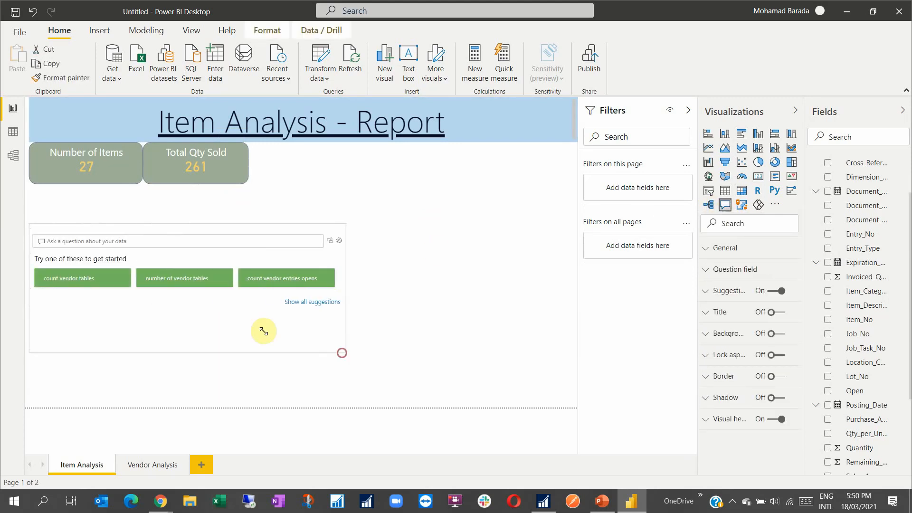
pyautogui.click(135, 241)
pyautogui.write('total item')
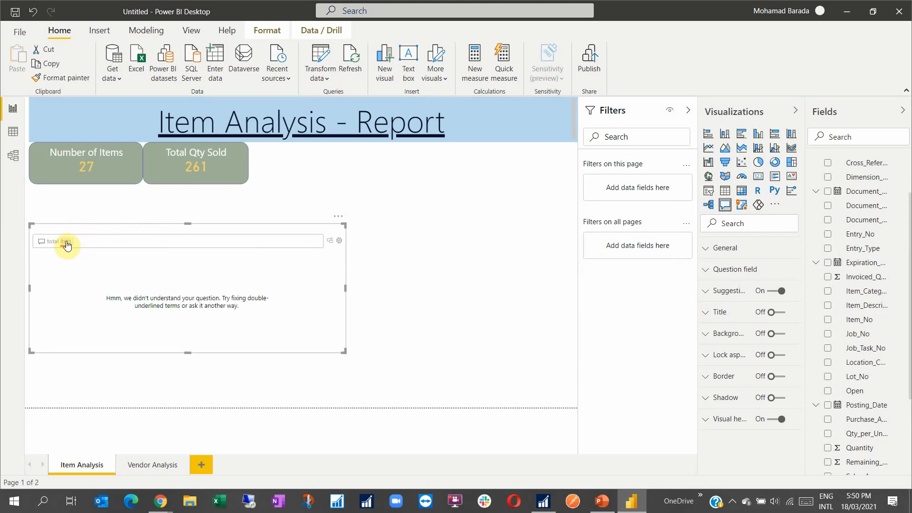
pyautogui.click(67, 243)
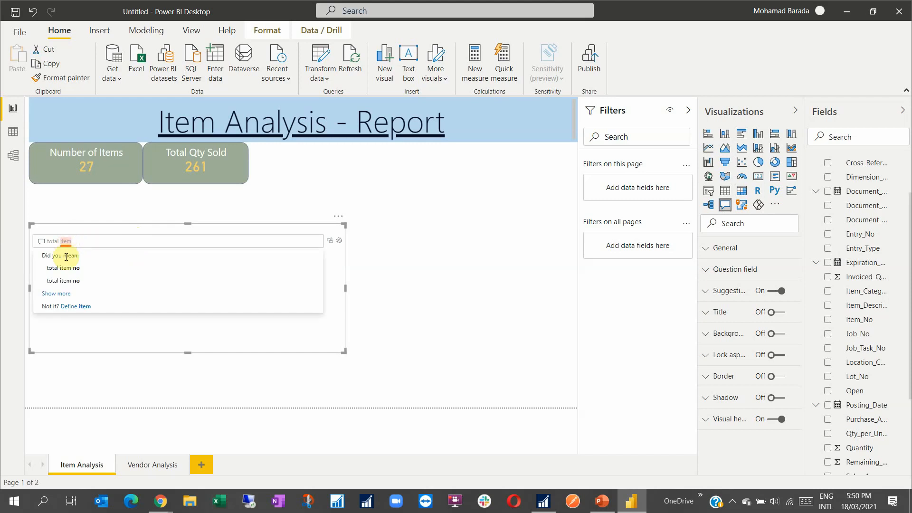
pyautogui.click(69, 272)
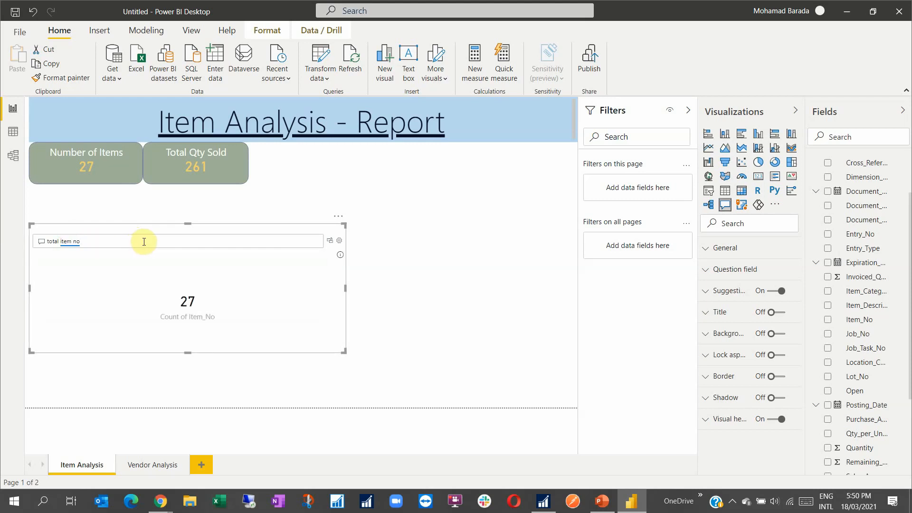
# - Extend the Q&A question to "total item no per location code", using the suggested location code field
pyautogui.write('per')
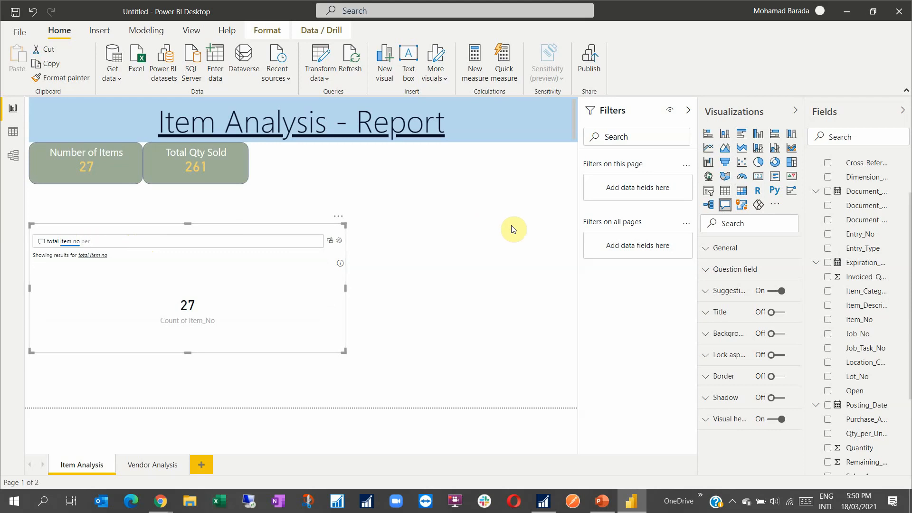
pyautogui.write('location')
pyautogui.click(102, 256)
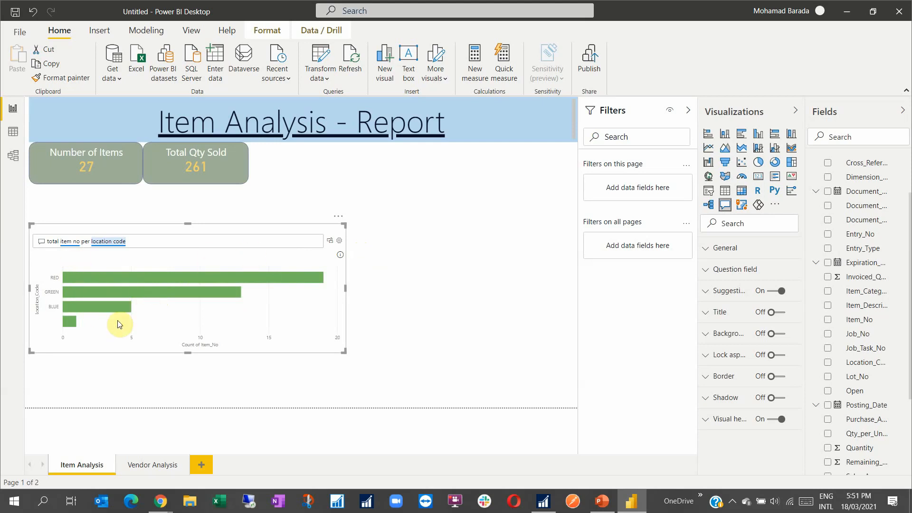
# - Convert the Q&A visual to a clustered column chart and enlarge it slightly
pyautogui.click(758, 135)
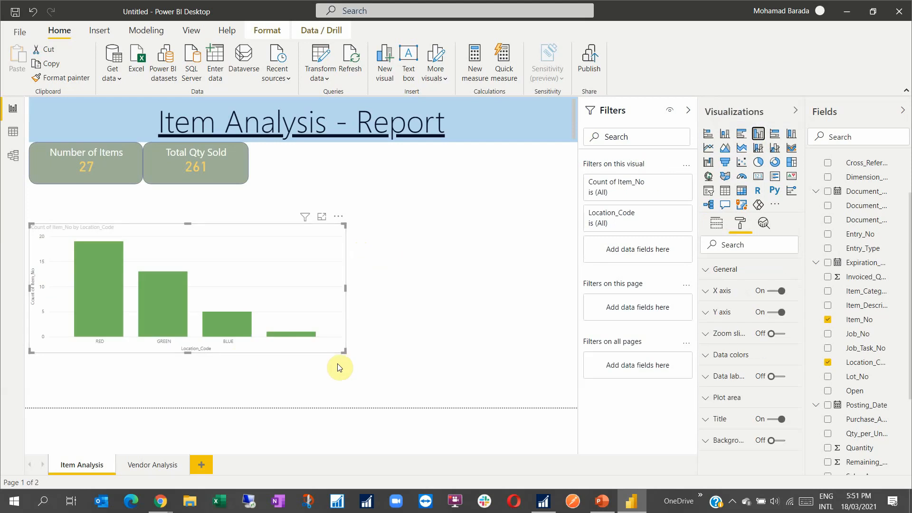
pyautogui.moveTo(345, 353); pyautogui.dragTo(355, 379)
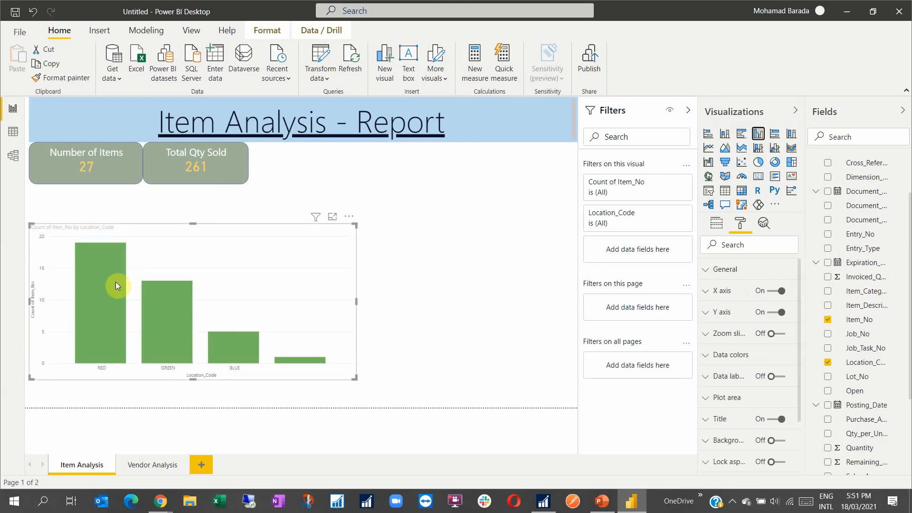
pyautogui.click(190, 29)
pyautogui.click(283, 67)
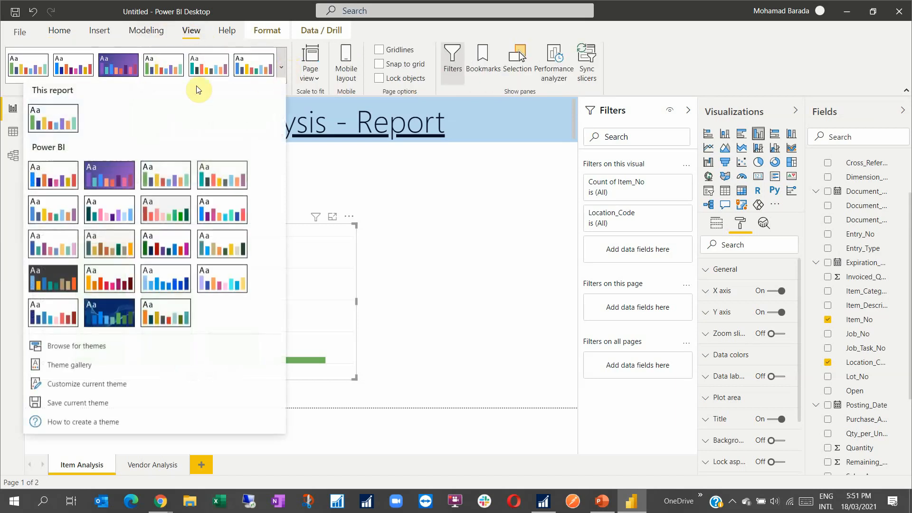
pyautogui.click(489, 223)
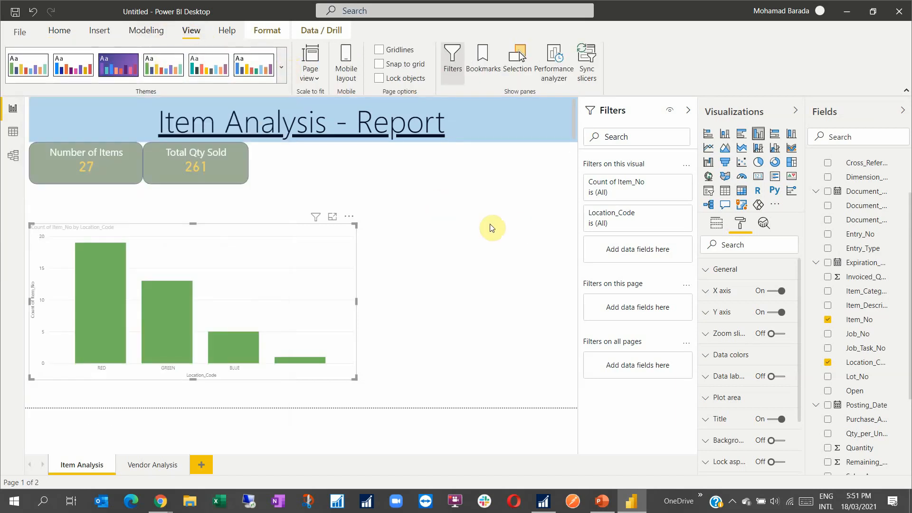
# - Extend the column chart upward so its upper edge sits just below the two cards
pyautogui.click(444, 203)
pyautogui.click(295, 251)
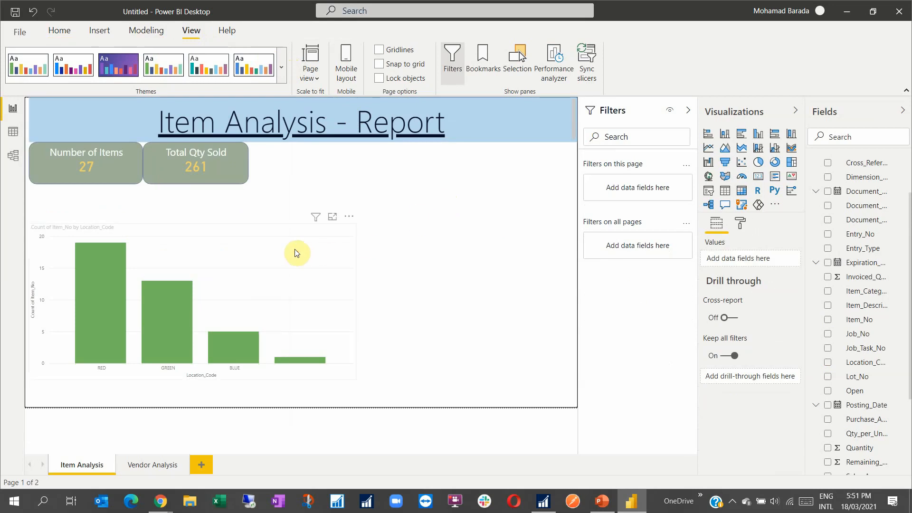
pyautogui.click(294, 252)
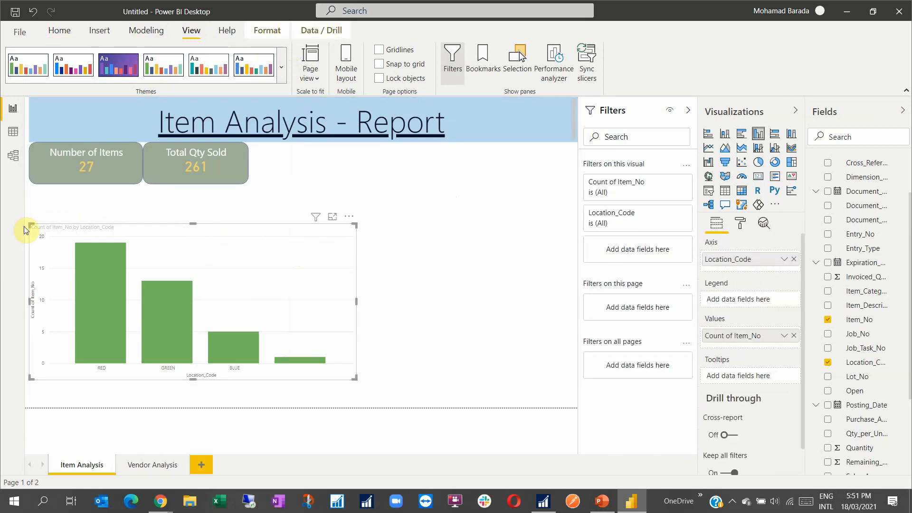
pyautogui.moveTo(30, 224); pyautogui.dragTo(31, 191)
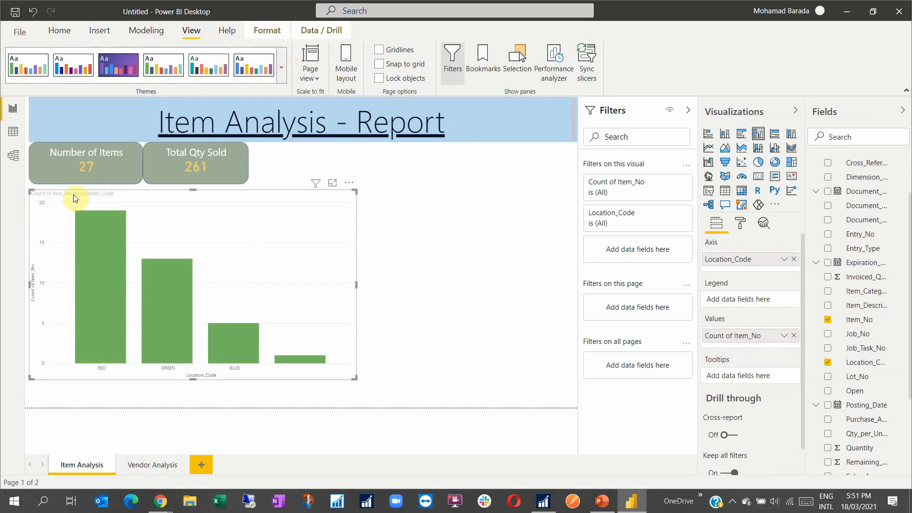
# - Format the column chart's title with black font color, centered alignment and a text size of 16 pt
pyautogui.click(742, 228)
pyautogui.scroll(-1, 733, 378)
pyautogui.click(726, 392)
pyautogui.scroll(-3, 744, 381)
pyautogui.scroll(-2, 745, 381)
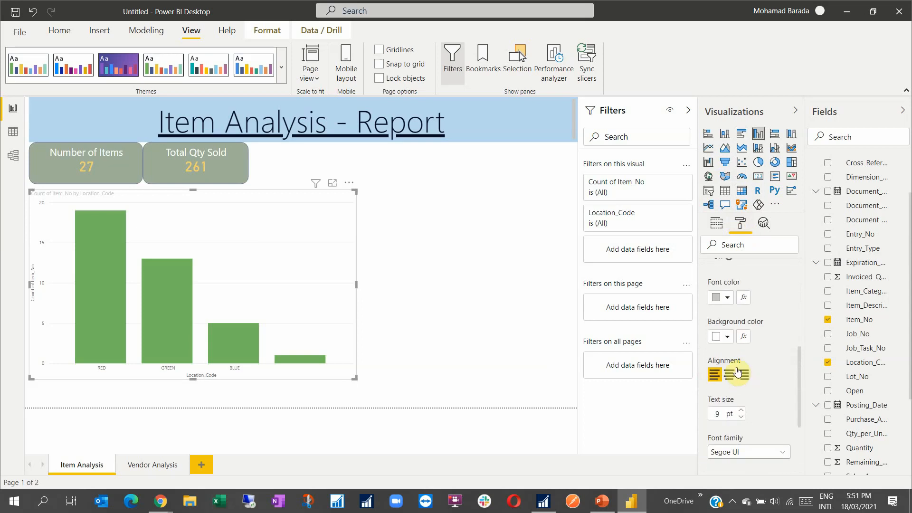
pyautogui.click(728, 301)
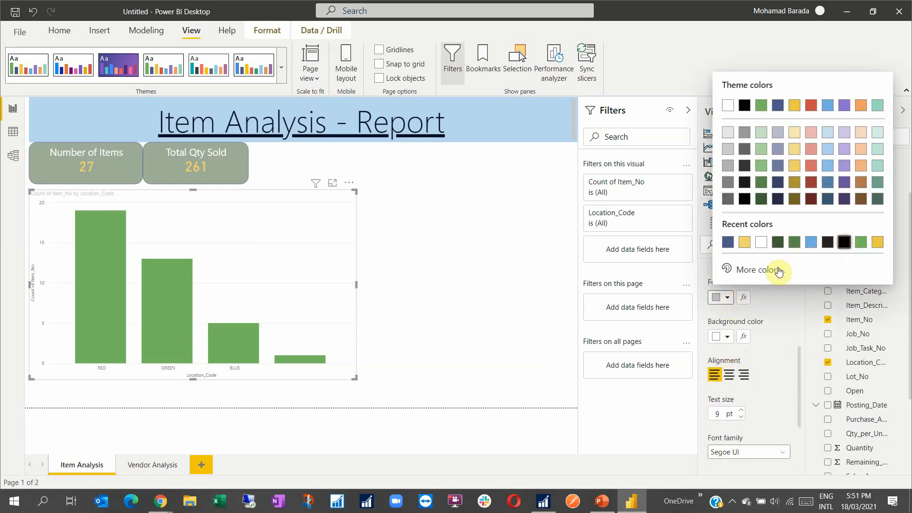
pyautogui.click(729, 376)
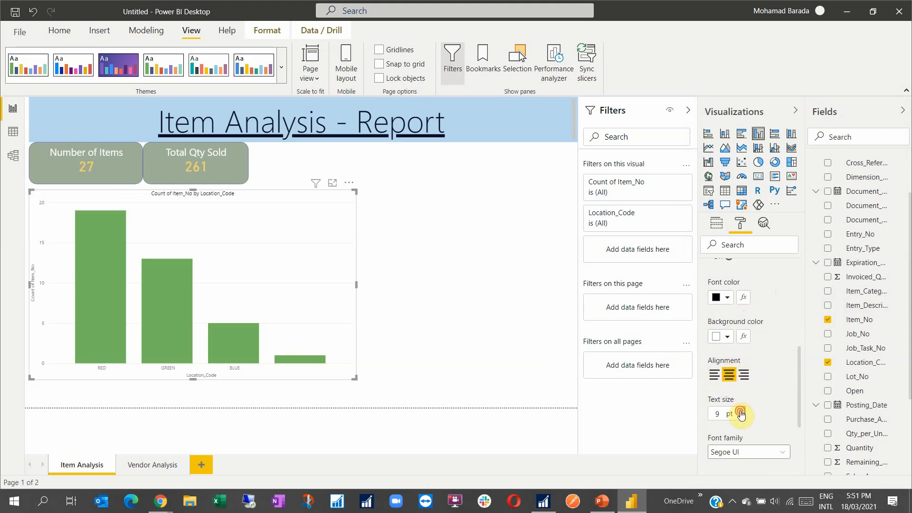
pyautogui.click(740, 411)
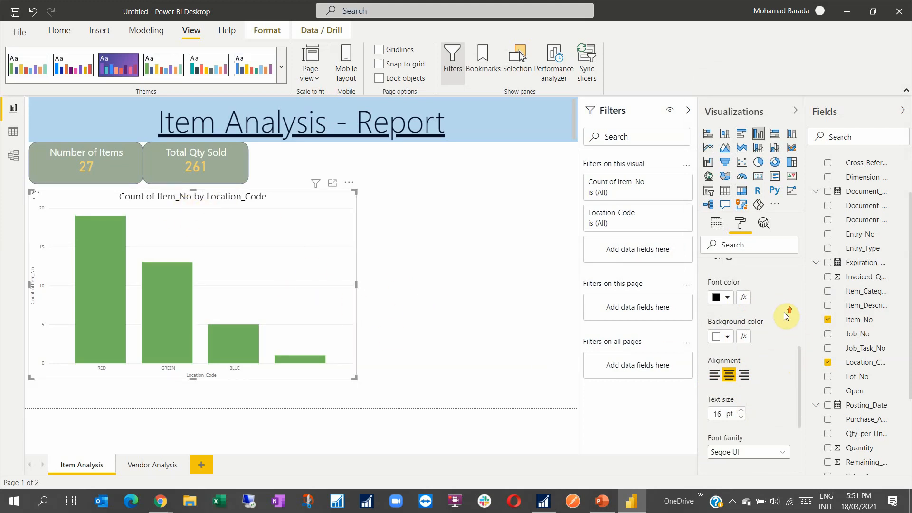
# - Collapse the column chart's title settings and open its background settings
pyautogui.scroll(5, 773, 325)
pyautogui.click(722, 353)
pyautogui.scroll(2, 723, 350)
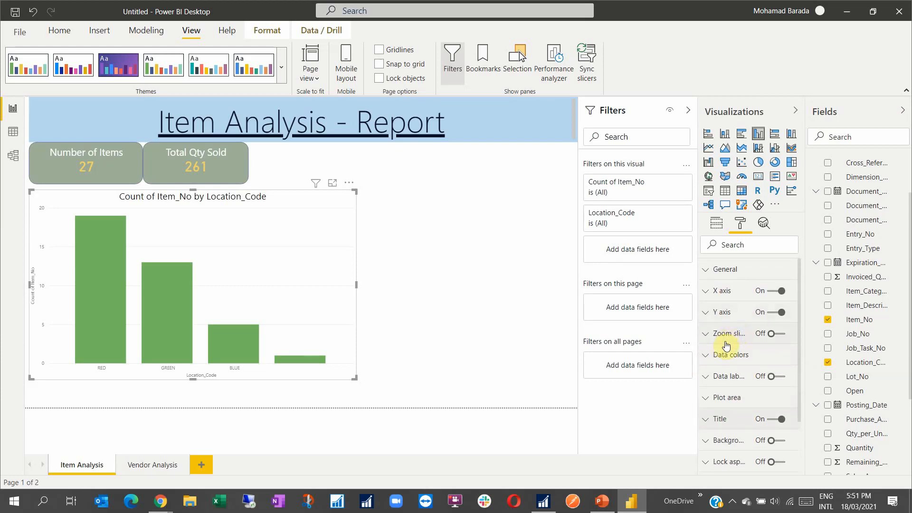
pyautogui.scroll(-2, 731, 345)
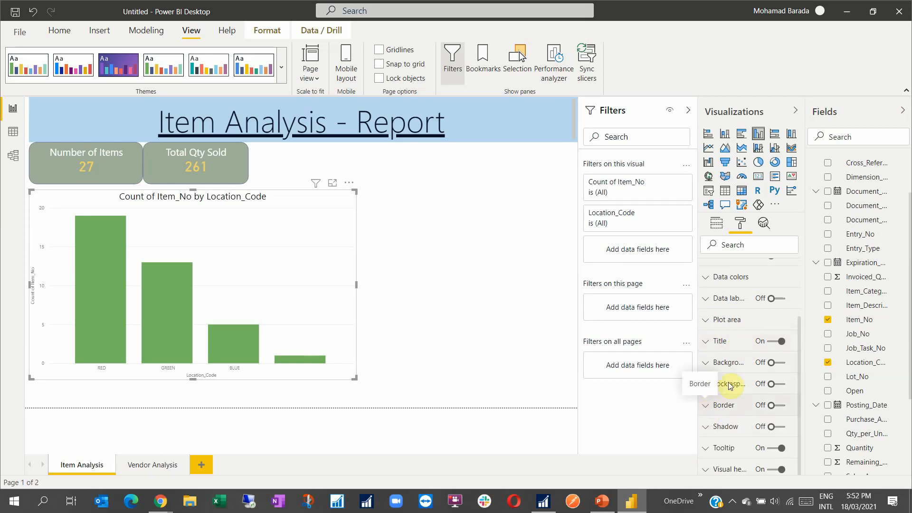
pyautogui.click(720, 363)
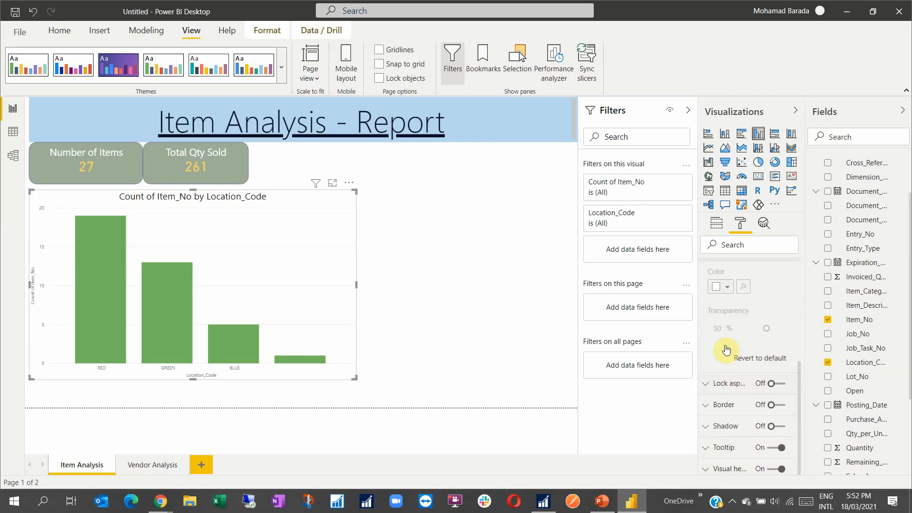
# - Turn on the column chart's background and fill it with a light green theme colour
pyautogui.scroll(2, 730, 341)
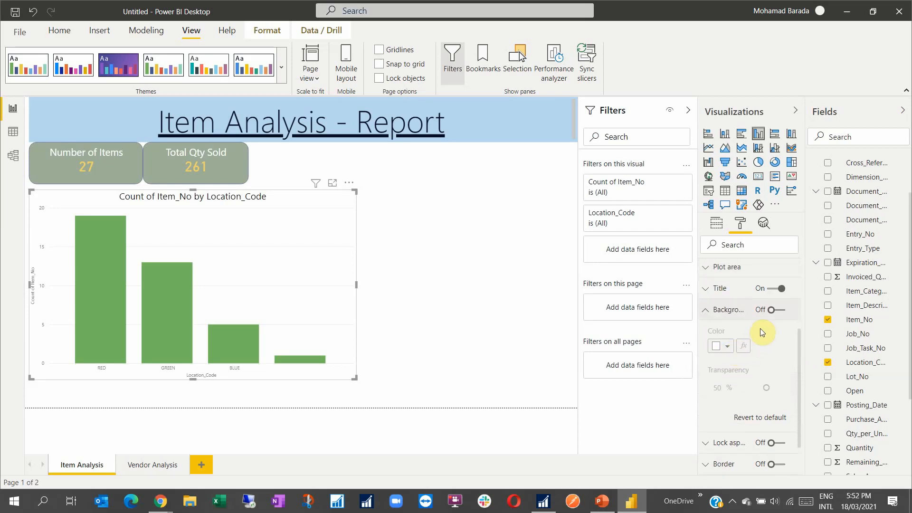
pyautogui.click(781, 311)
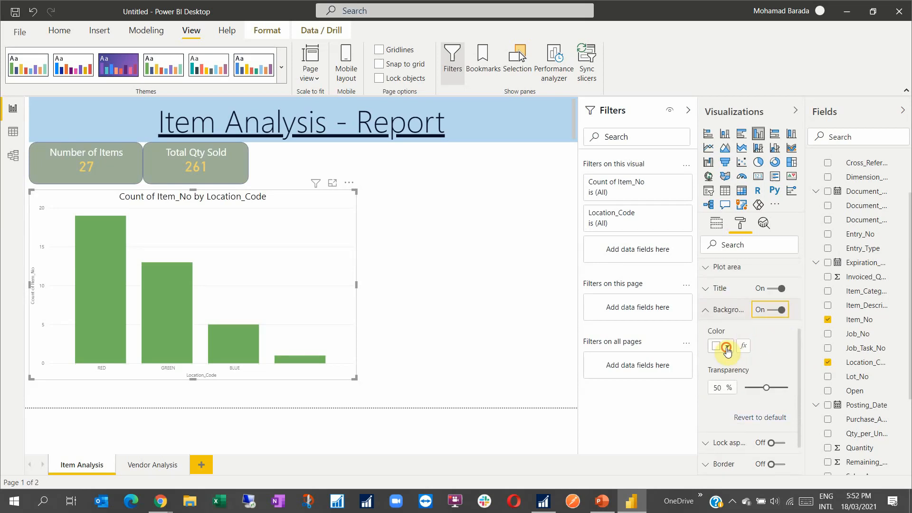
pyautogui.click(726, 347)
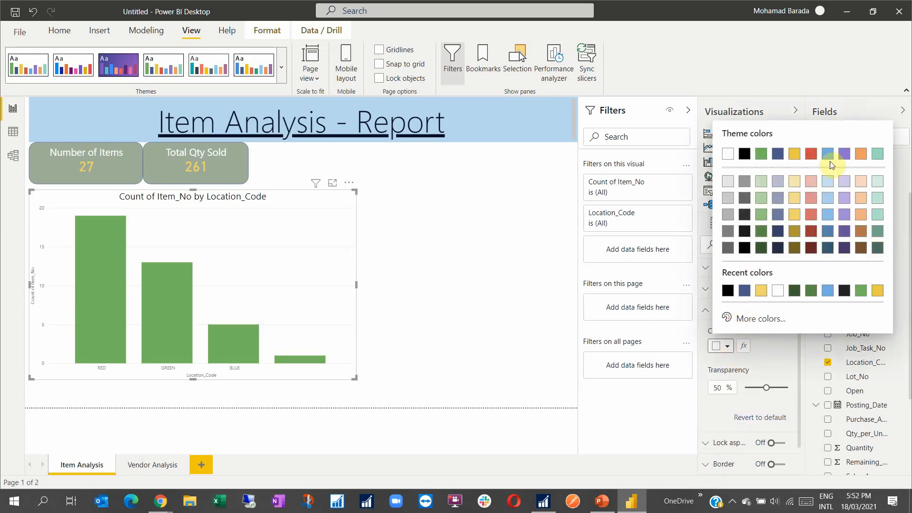
pyautogui.click(762, 200)
pyautogui.click(420, 251)
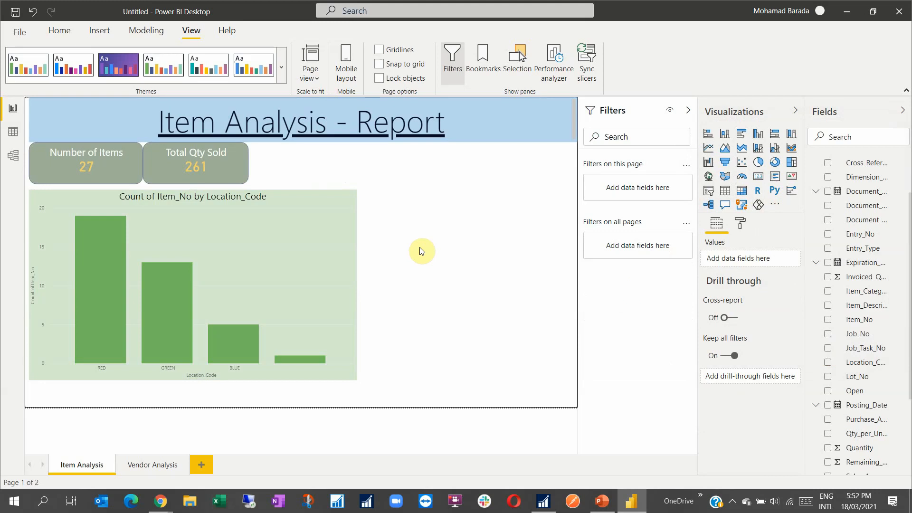
# - Change the column chart's title text to "Nbr. of Item By Location"
pyautogui.click(178, 198)
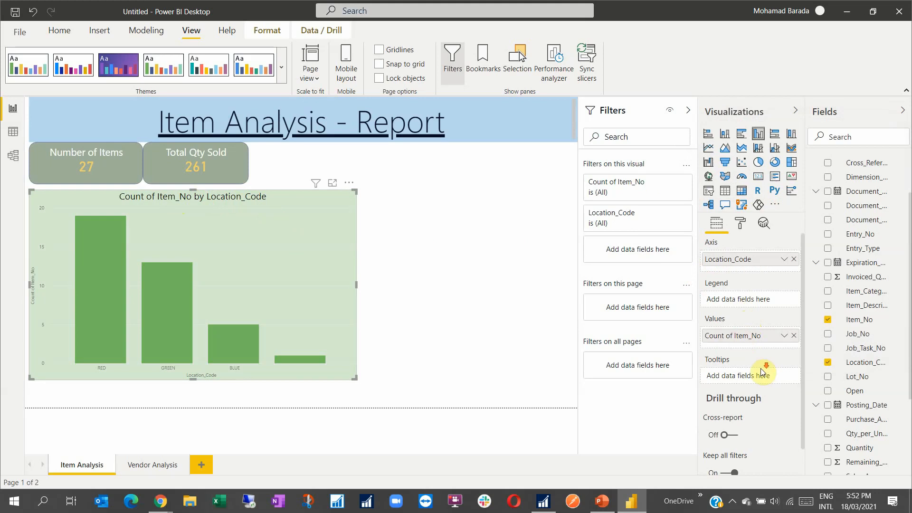
pyautogui.scroll(-1, 761, 372)
pyautogui.scroll(1, 759, 361)
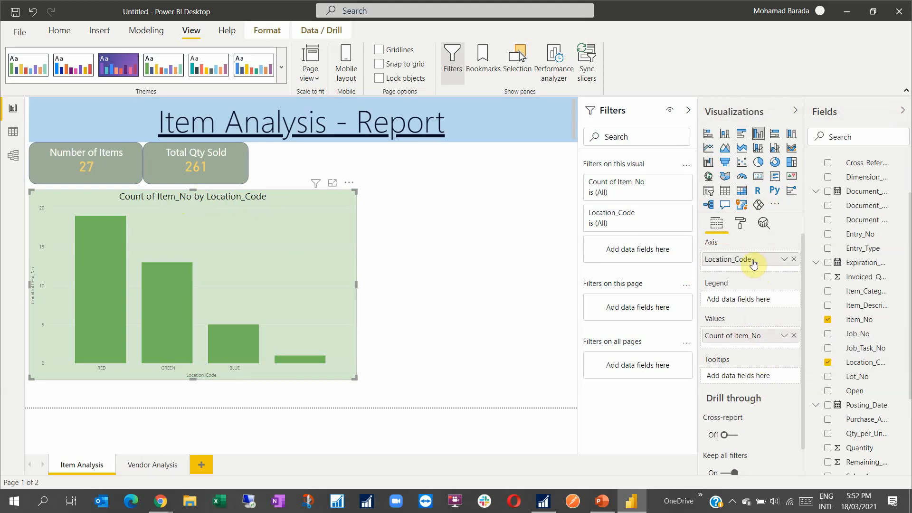
pyautogui.click(741, 223)
pyautogui.scroll(-2, 735, 359)
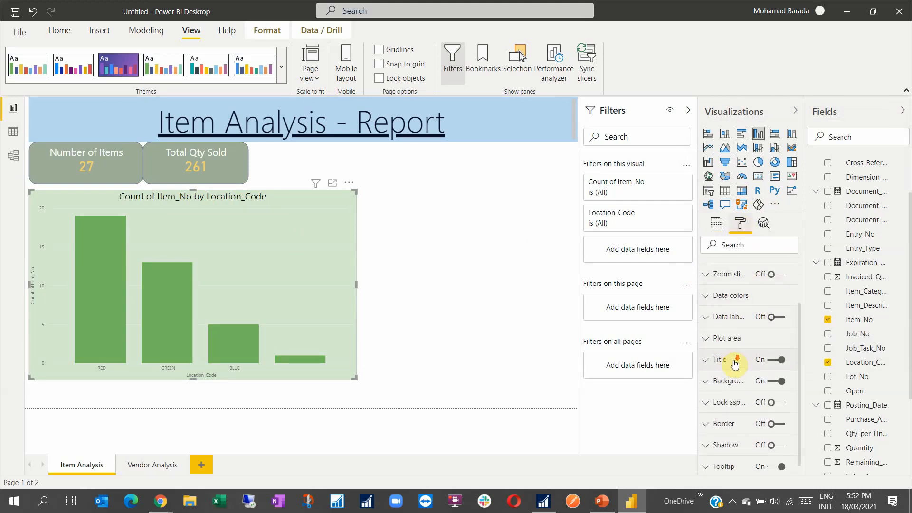
pyautogui.click(710, 364)
pyautogui.click(732, 395)
pyautogui.hotkey('ctrl', 'a')
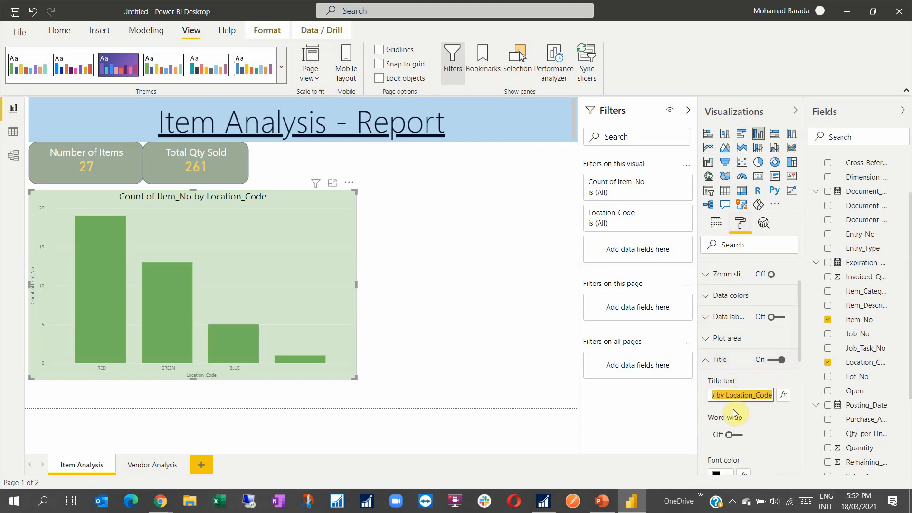
pyautogui.write('Nbr.')
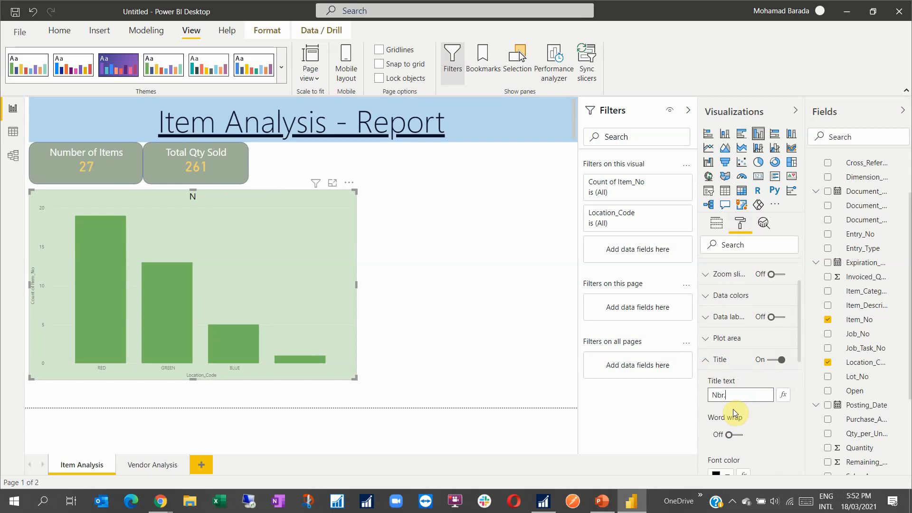
pyautogui.write(' of Item By Location')
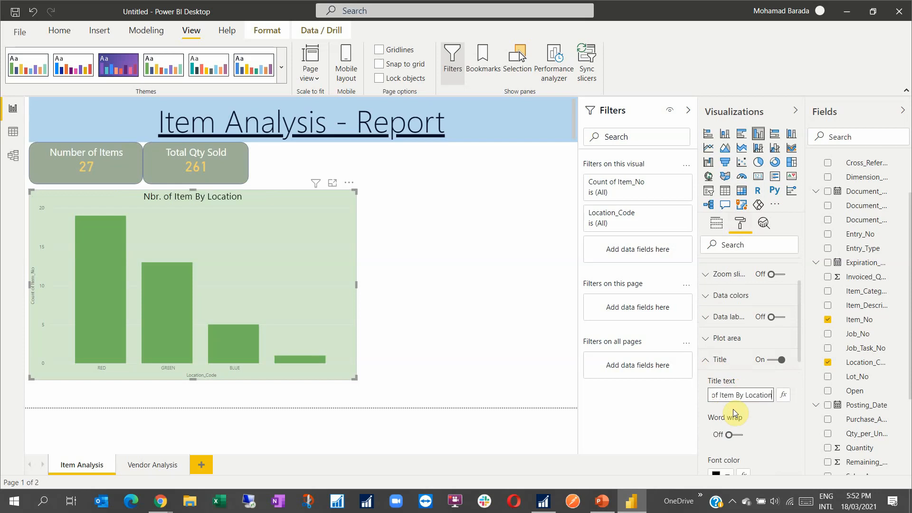
pyautogui.click(439, 245)
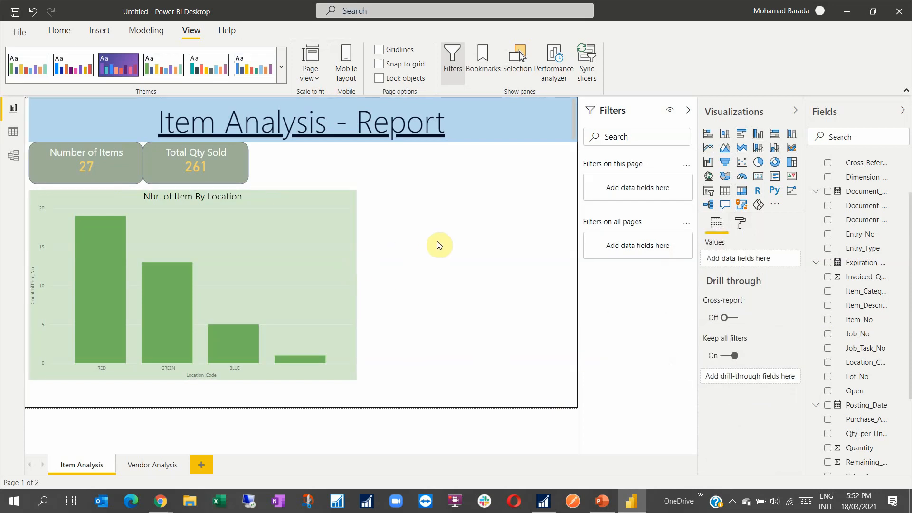
# - Shrink the column chart from its lower-right corner so it takes up about half the page width
pyautogui.click(356, 378)
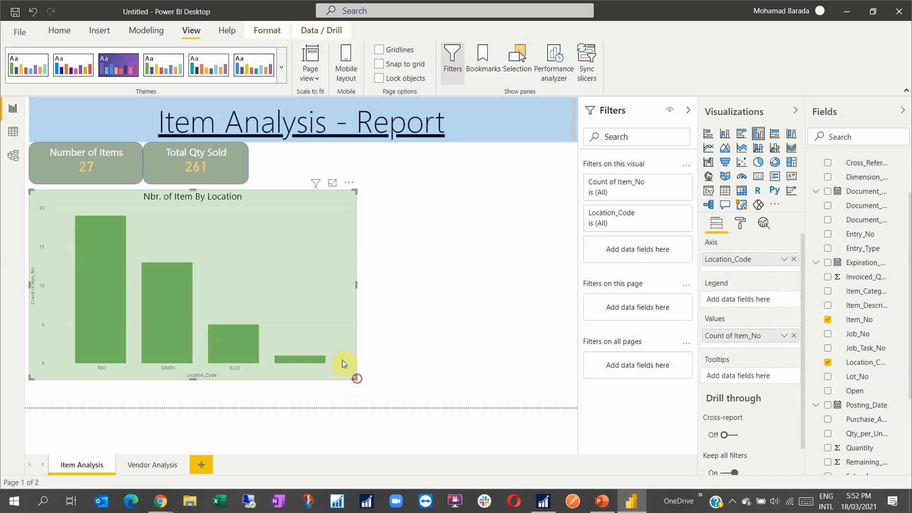
pyautogui.moveTo(356, 378); pyautogui.dragTo(316, 326)
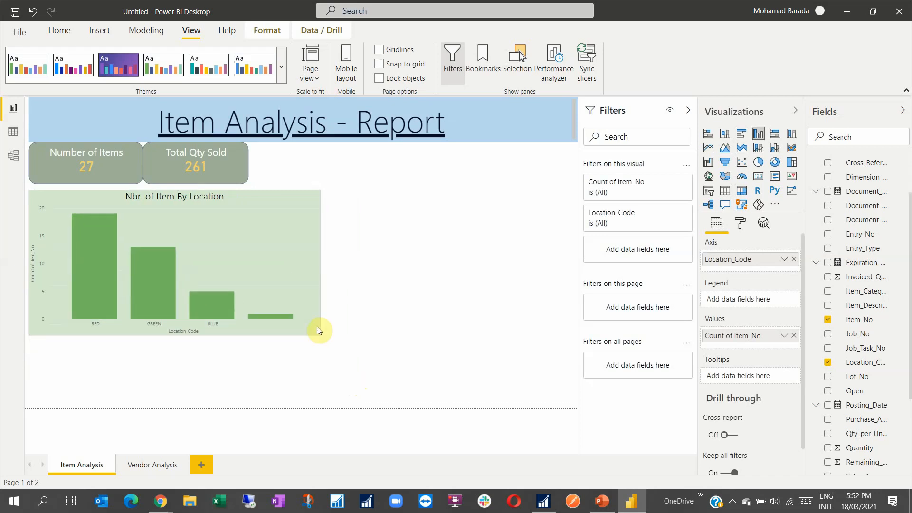
pyautogui.click(399, 301)
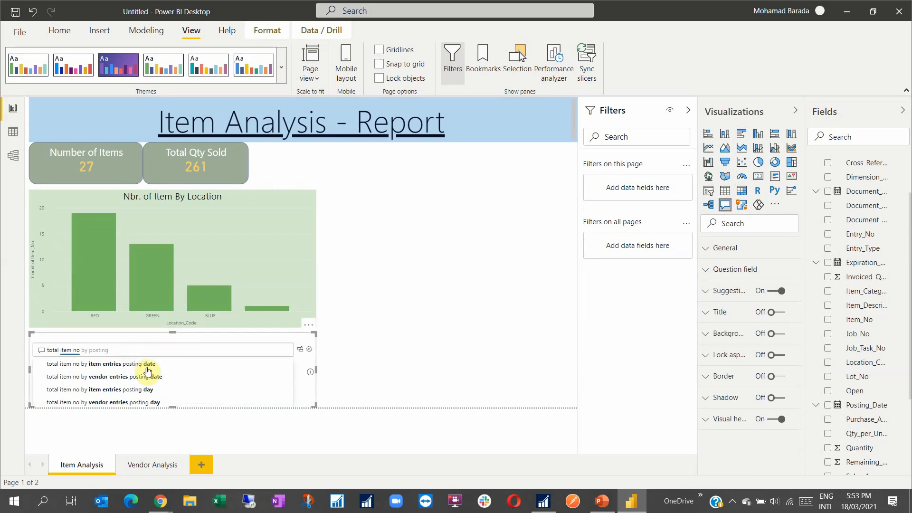
# - Complete the Q&A visual's question as "total item no by inventory posting group"
pyautogui.click(88, 350)
pyautogui.write('inventory posting group')
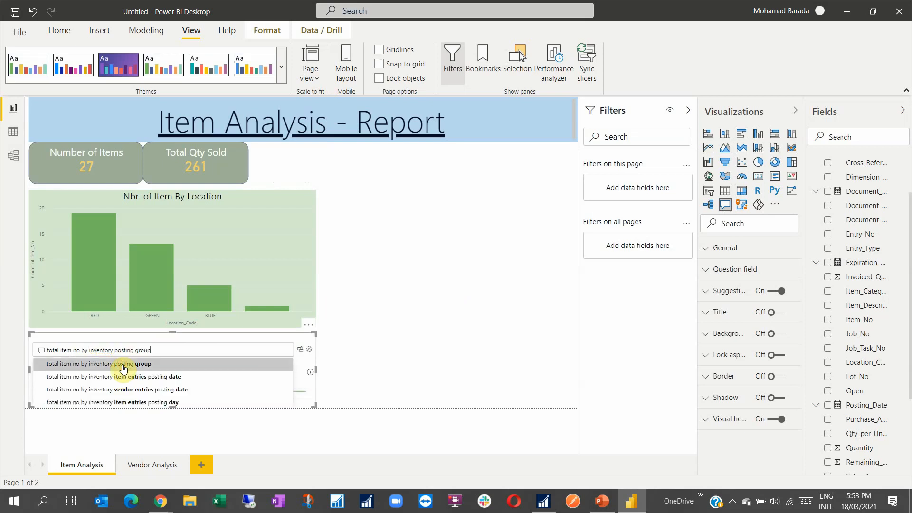
pyautogui.click(121, 364)
# - Place the Q&A visual beside the column chart and resize it to meet the chart's edge and match its height
pyautogui.moveTo(216, 338); pyautogui.dragTo(473, 200)
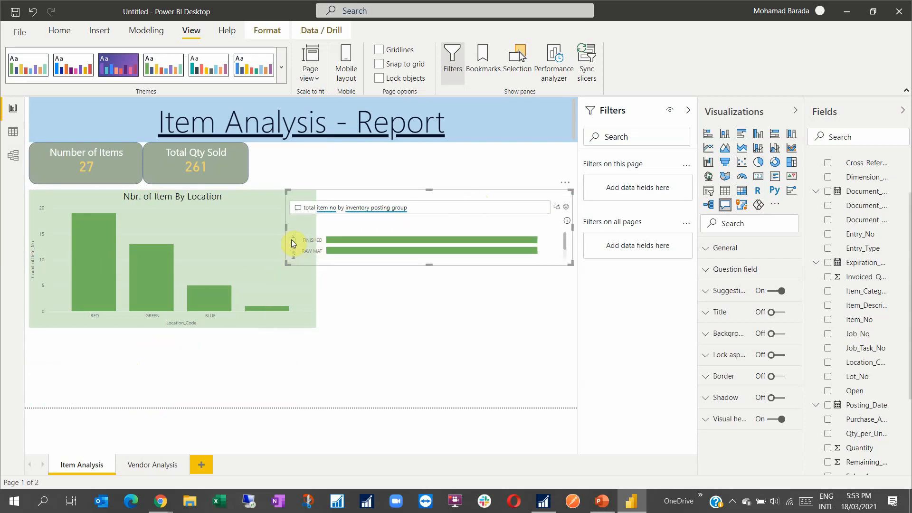
pyautogui.moveTo(286, 228); pyautogui.dragTo(317, 226)
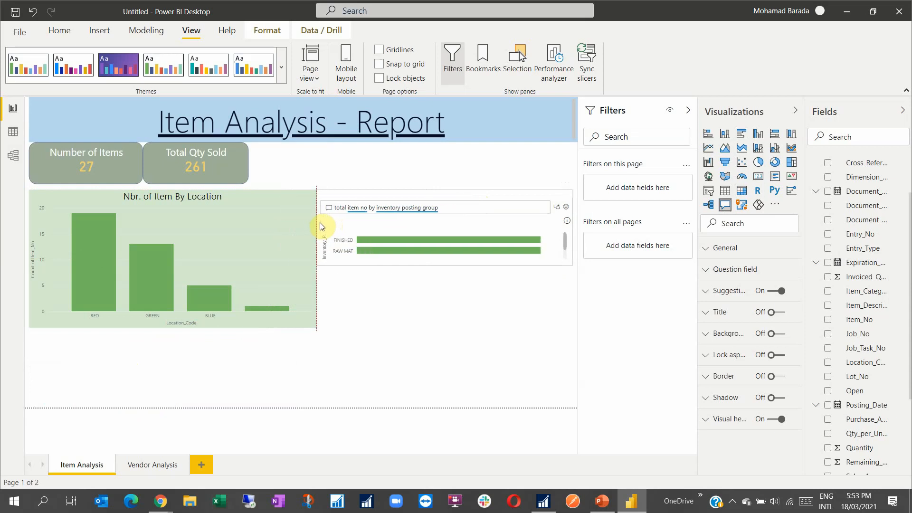
pyautogui.moveTo(444, 264); pyautogui.dragTo(443, 327)
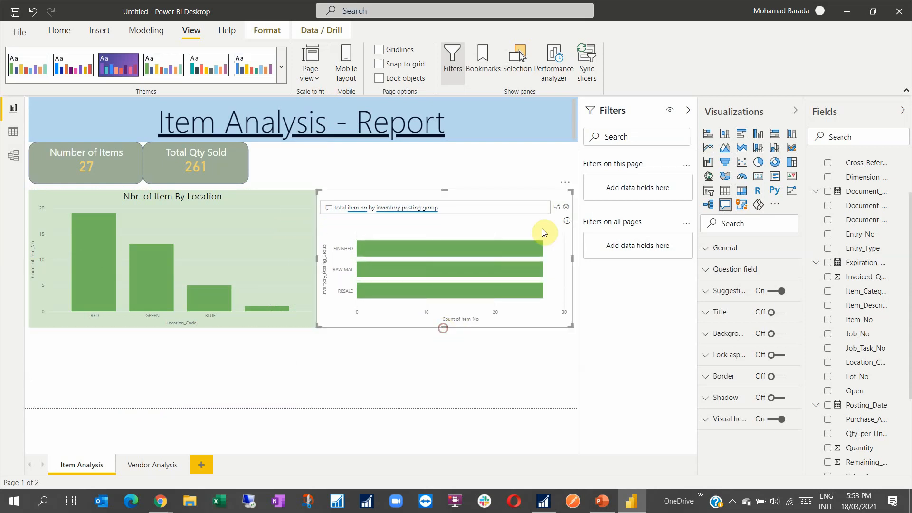
# - Convert the Q&A result to a standard visual, try a waterfall chart, and settle on a funnel chart
pyautogui.click(557, 209)
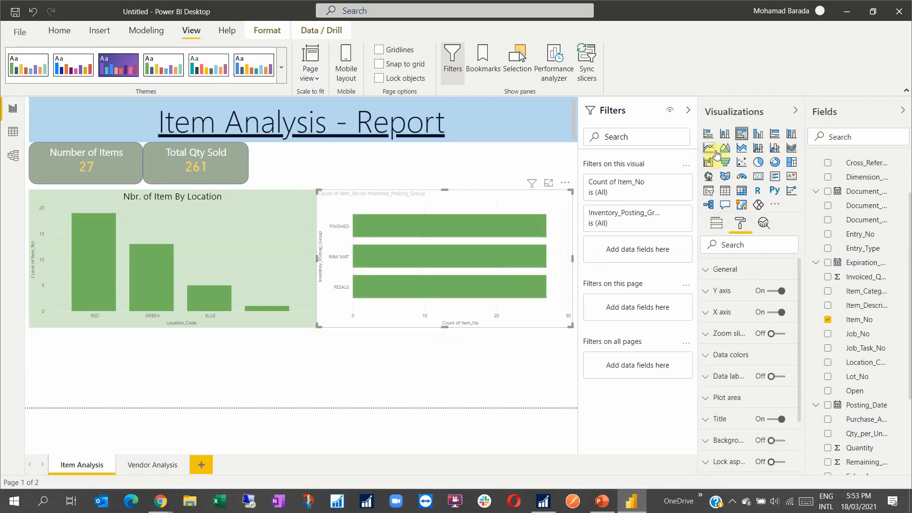
pyautogui.click(708, 161)
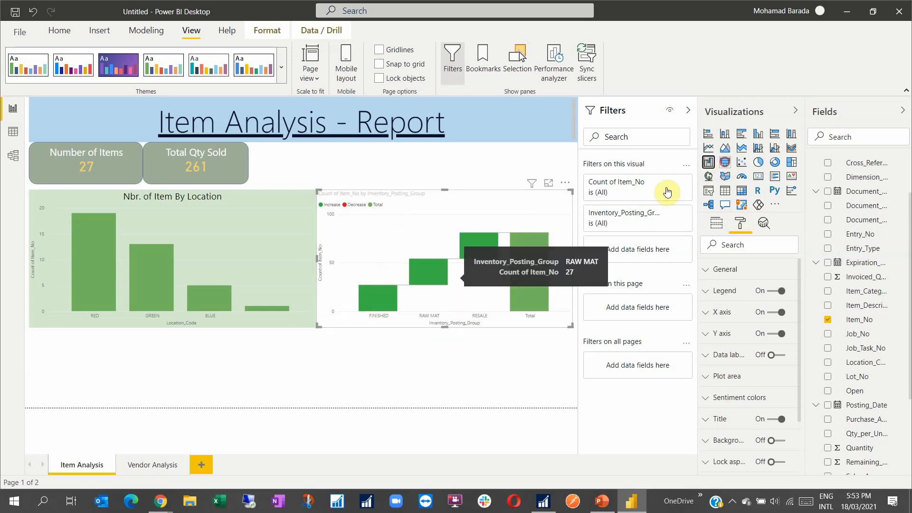
pyautogui.click(724, 164)
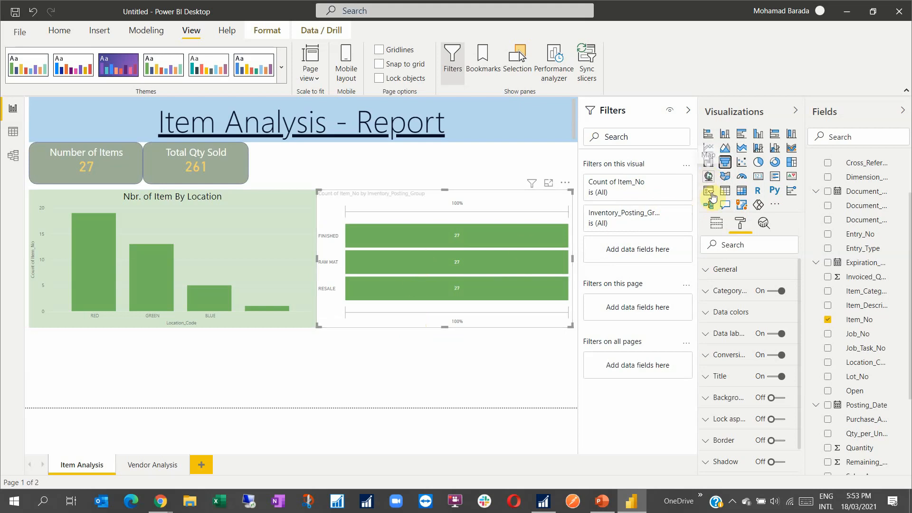
# - Replace Count of Item_No in the funnel chart's values with Remaining_Quantity from the ItemEntries table
pyautogui.click(717, 224)
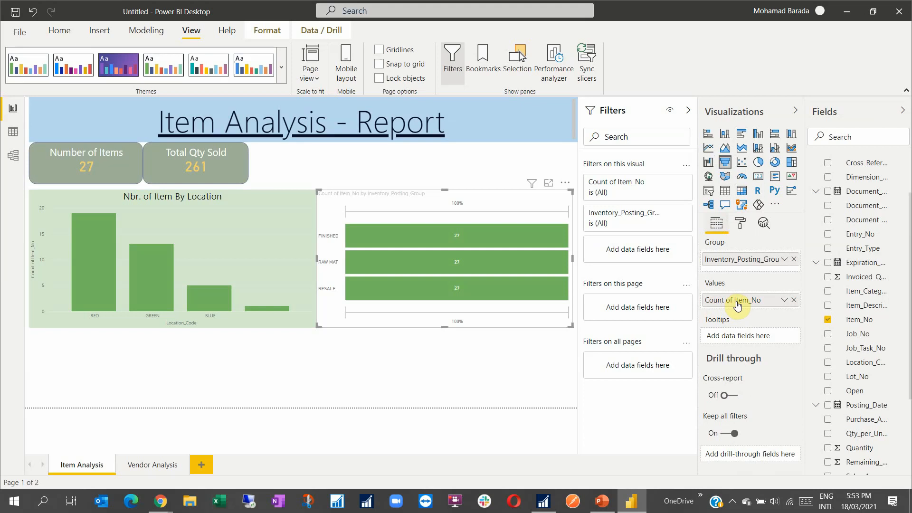
pyautogui.click(794, 304)
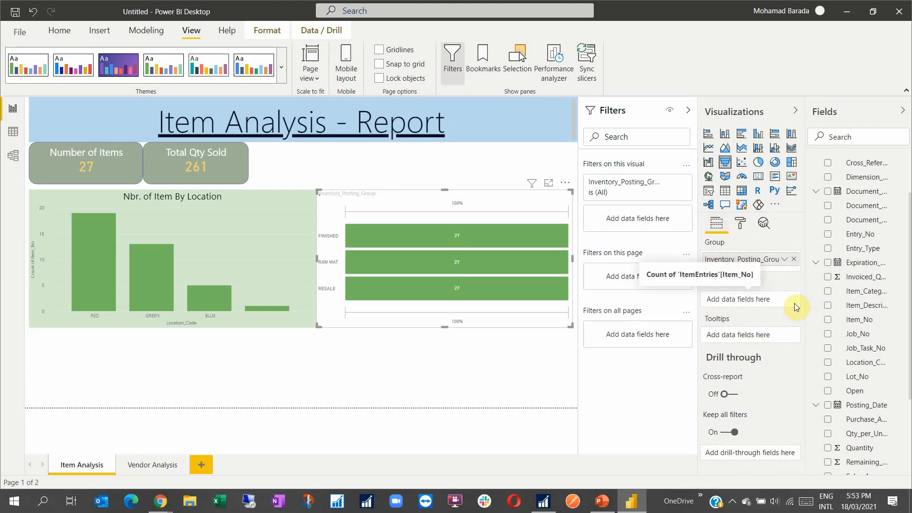
pyautogui.scroll(2, 875, 247)
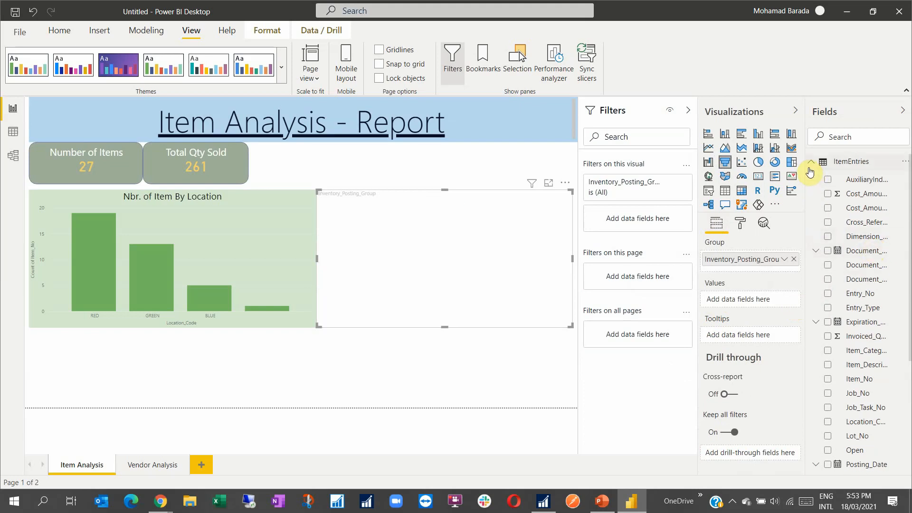
pyautogui.scroll(-4, 860, 262)
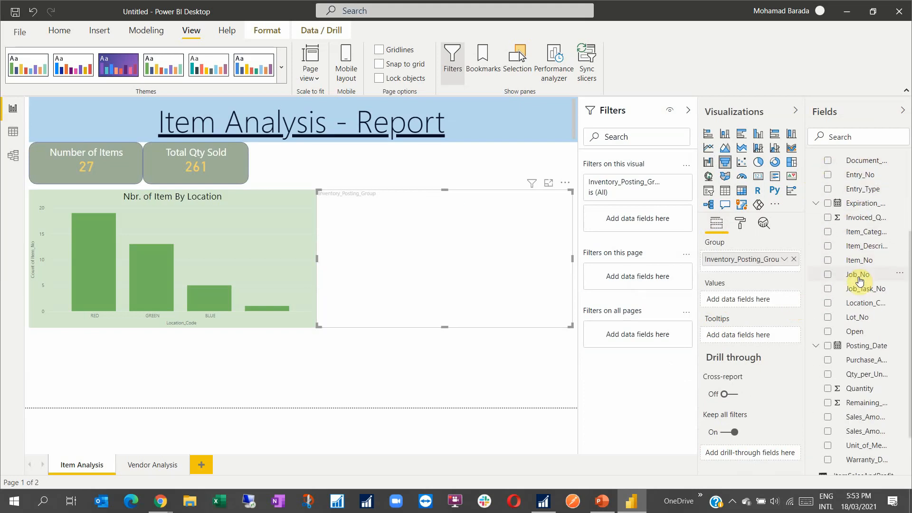
pyautogui.moveTo(862, 345)
pyautogui.mouseDown()
pyautogui.moveTo(755, 290)
pyautogui.moveTo(748, 299)
pyautogui.mouseUp()
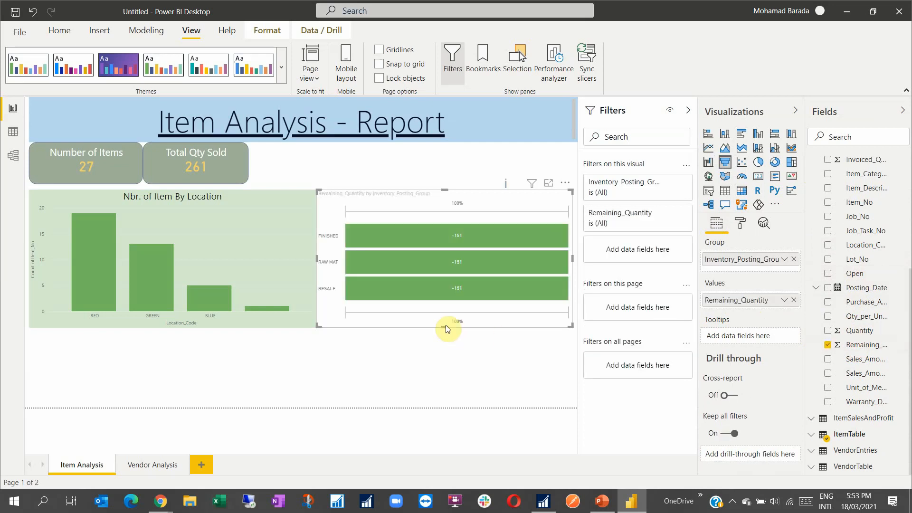
# - Set the Remaining_Quantity value in the funnel chart to aggregate as Sum
pyautogui.moveTo(384, 293)
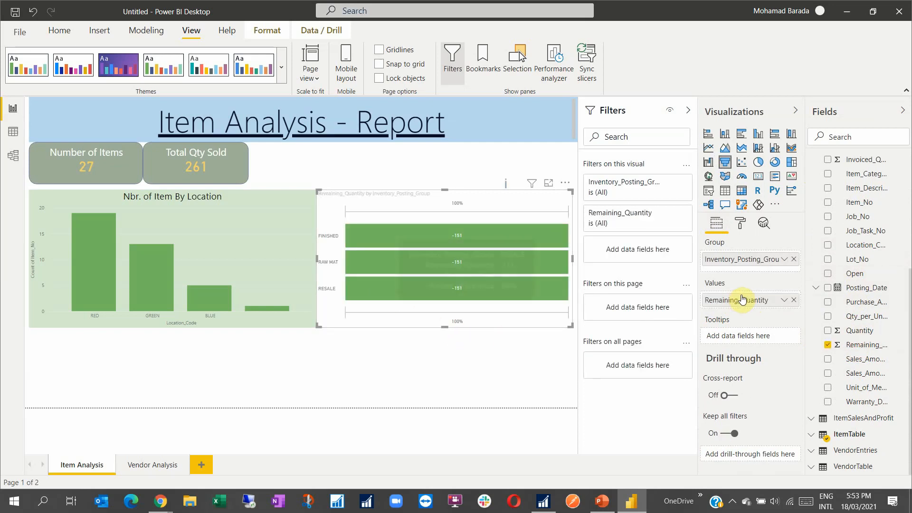
pyautogui.click(783, 300)
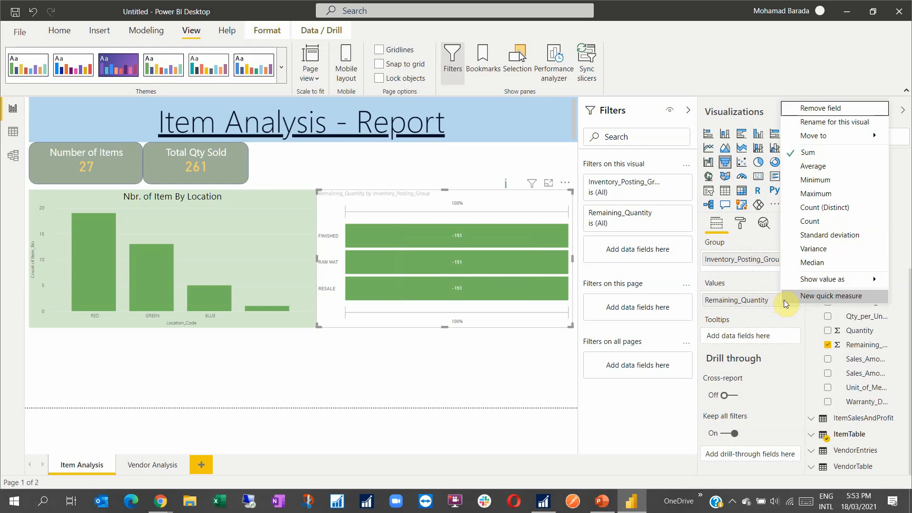
pyautogui.click(820, 152)
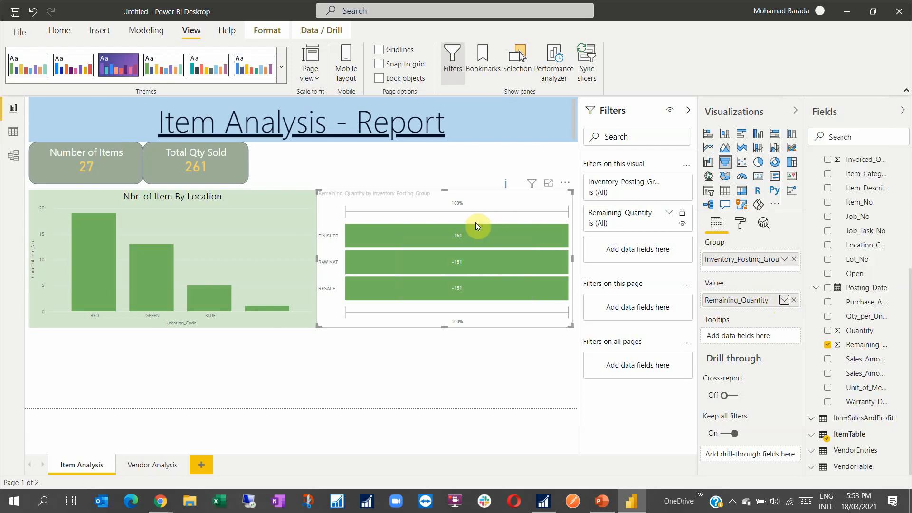
# - Inspect the funnel chart's details for the FINISHED, RAW MAT and RESALE posting groups
pyautogui.click(451, 171)
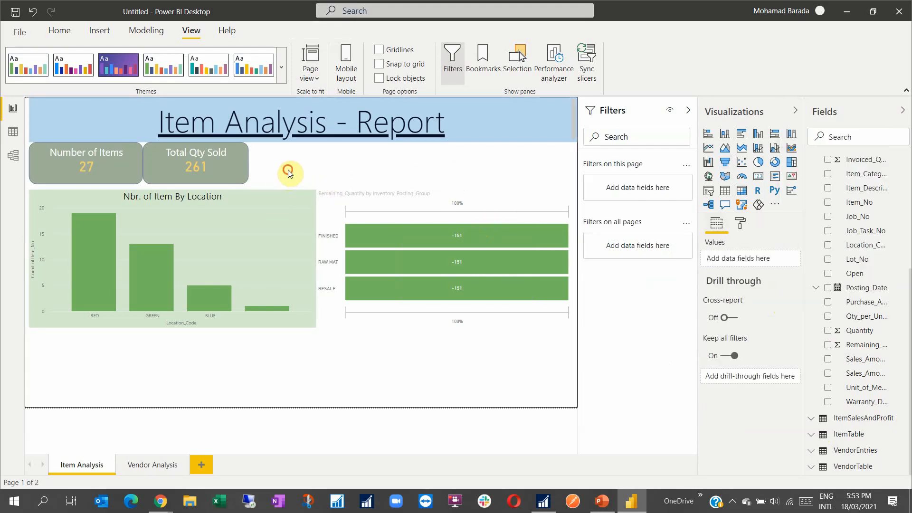
pyautogui.moveTo(432, 237)
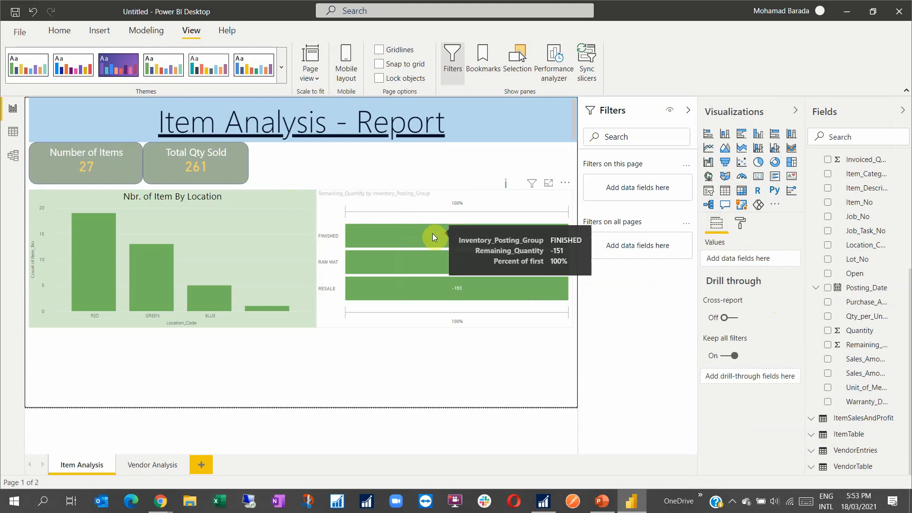
pyautogui.moveTo(434, 257)
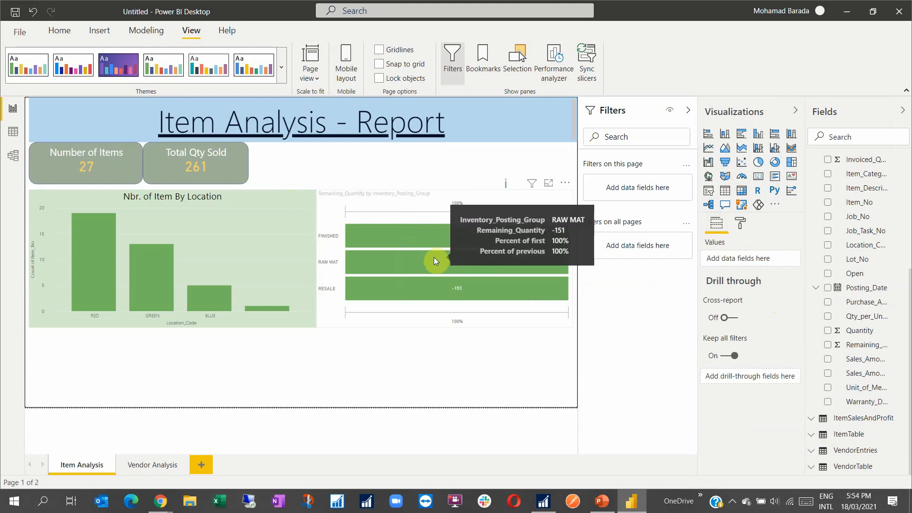
pyautogui.moveTo(420, 289)
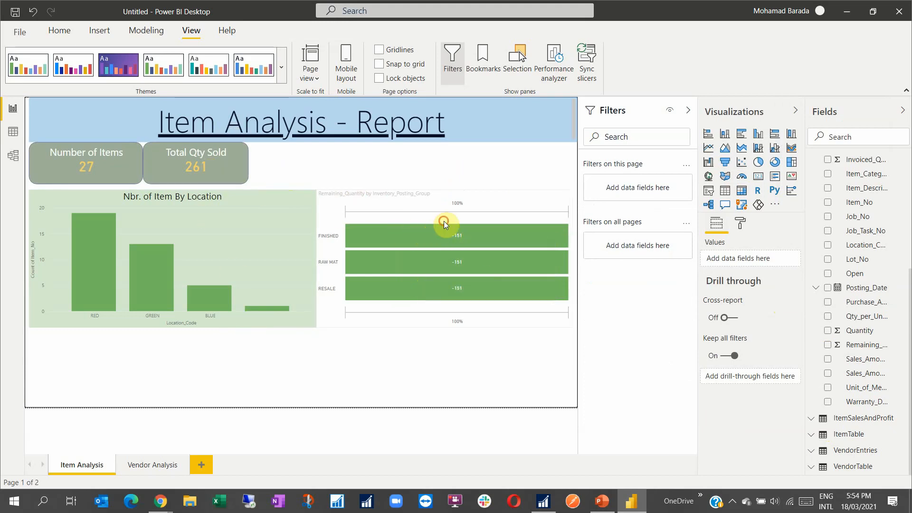
# - Remove Inventory_Posting_Group from the funnel chart's group and look through the ItemTable fields for a replacement
pyautogui.click(503, 204)
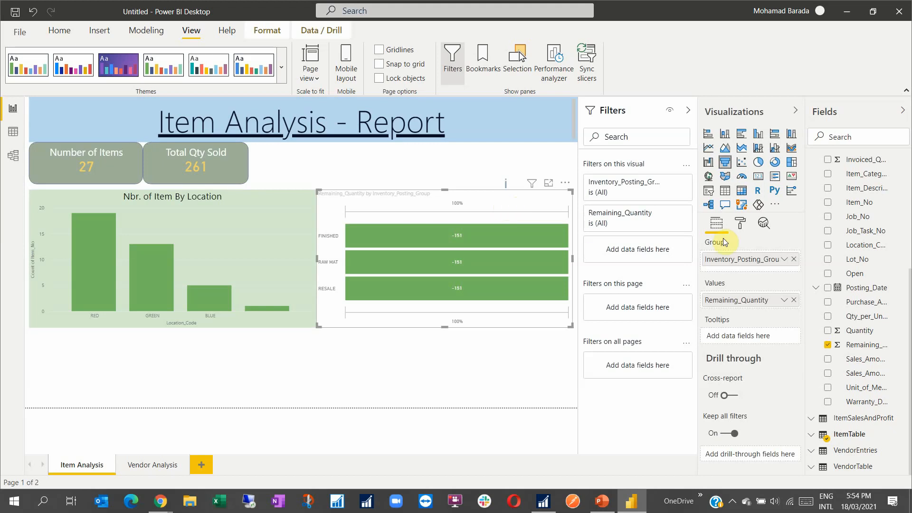
pyautogui.click(793, 260)
pyautogui.scroll(5, 866, 236)
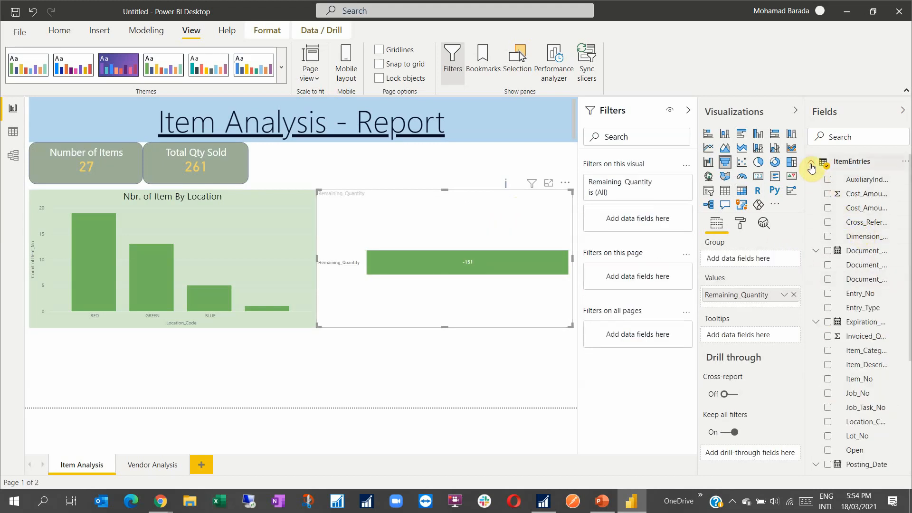
pyautogui.click(811, 165)
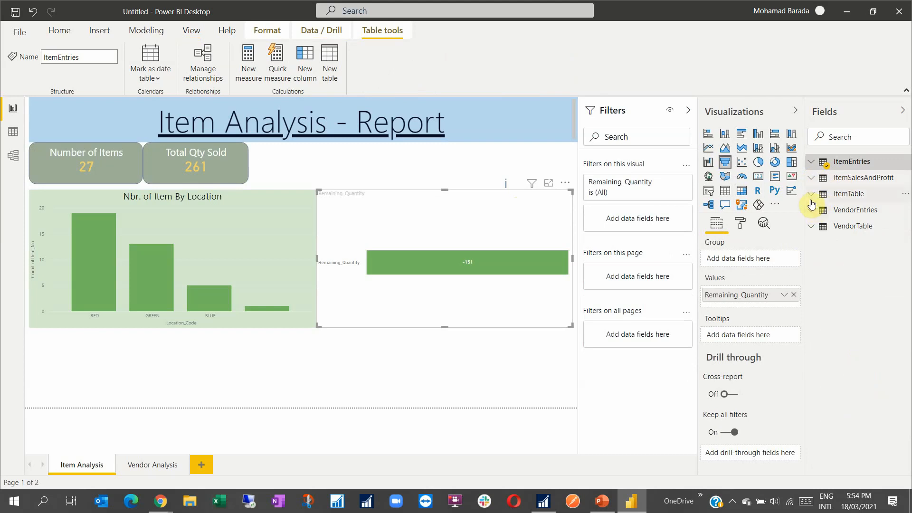
pyautogui.click(810, 196)
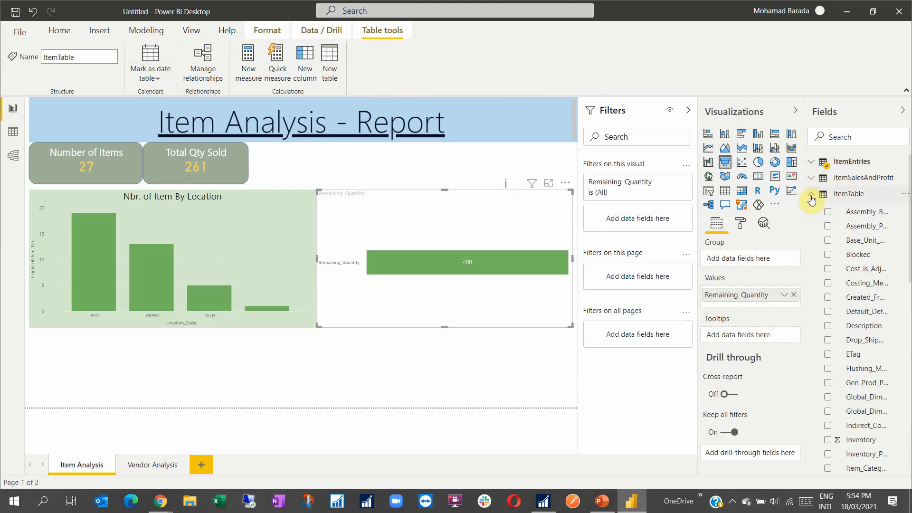
pyautogui.scroll(-5, 874, 293)
pyautogui.scroll(-5, 859, 297)
pyautogui.scroll(-3, 858, 297)
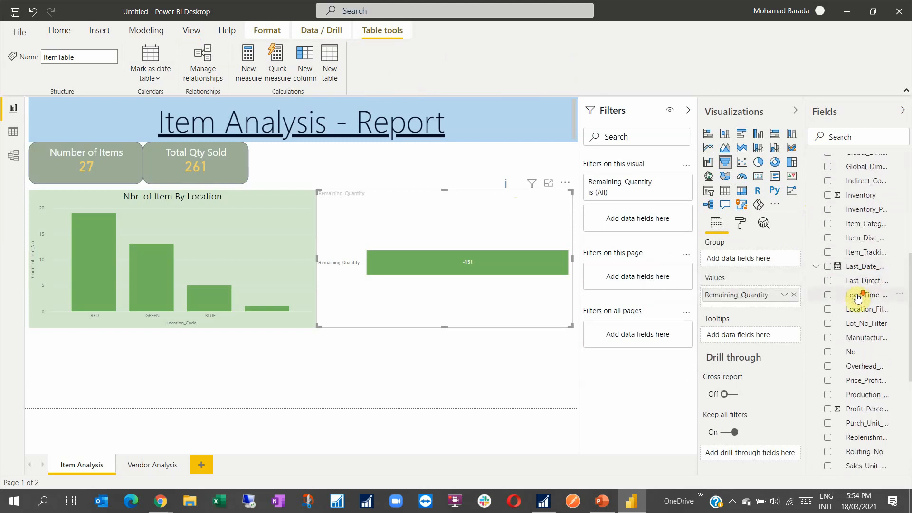
pyautogui.scroll(-3, 852, 299)
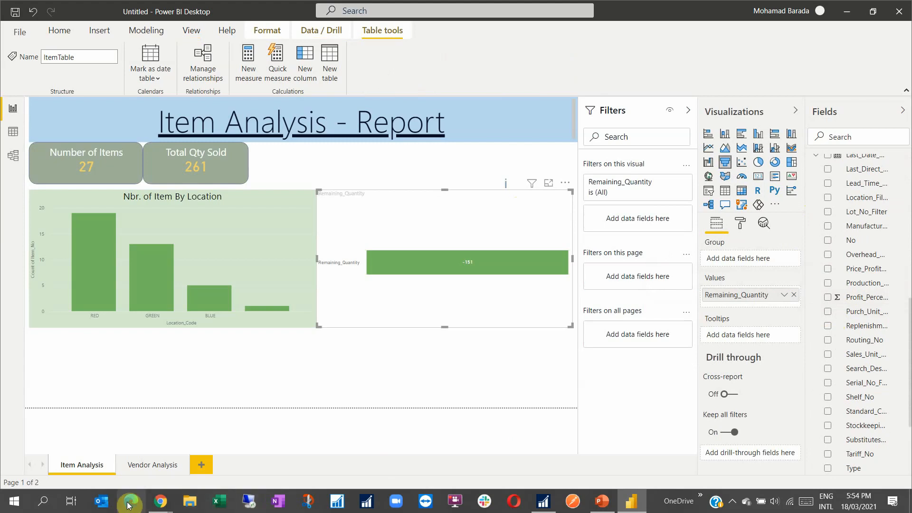
pyautogui.moveTo(153, 508)
pyautogui.click(117, 466)
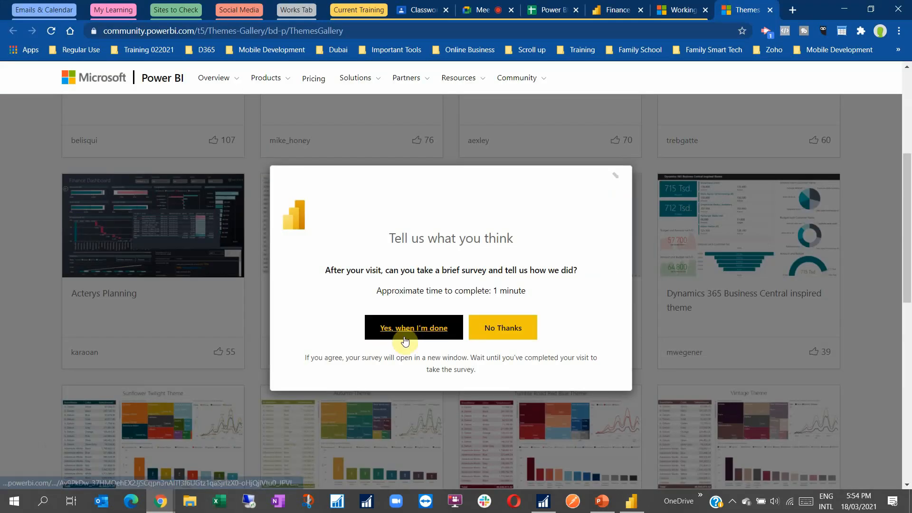
pyautogui.click(490, 326)
pyautogui.click(484, 10)
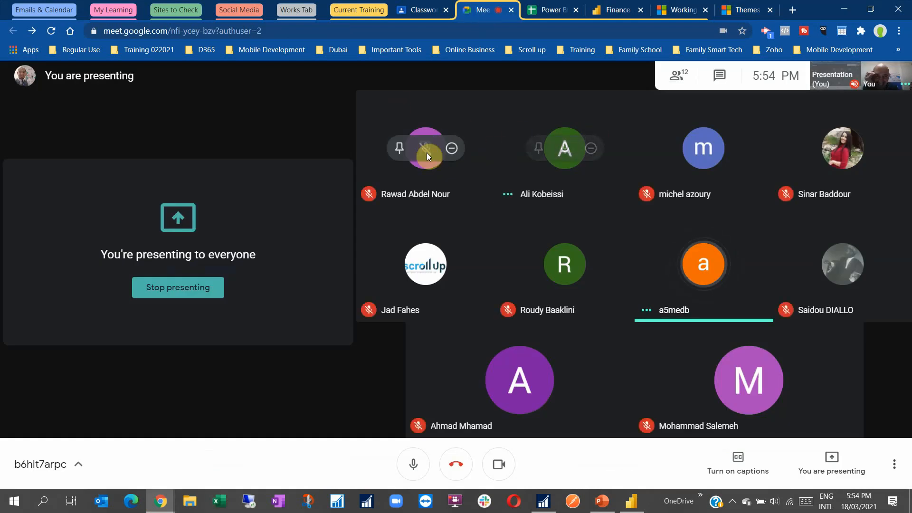
pyautogui.click(843, 8)
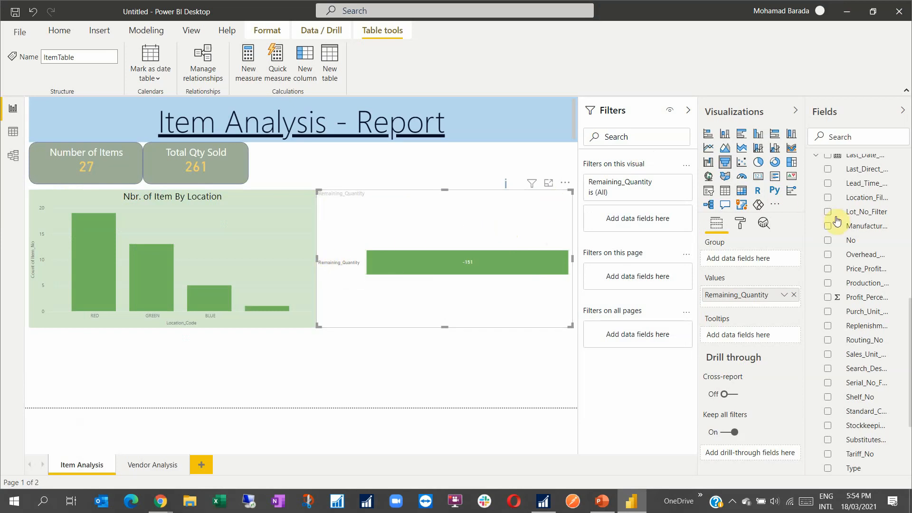
pyautogui.scroll(5, 813, 205)
pyautogui.click(812, 195)
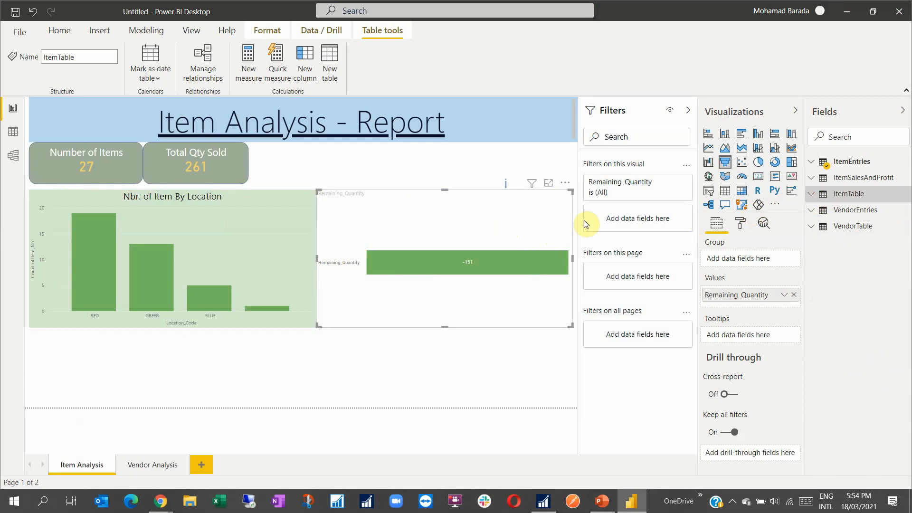
# - In the data model, place ItemSalesAndProfit and ItemEntries closer to ItemTable and relate ItemTable's No to ItemEntries' Item_No
pyautogui.click(14, 158)
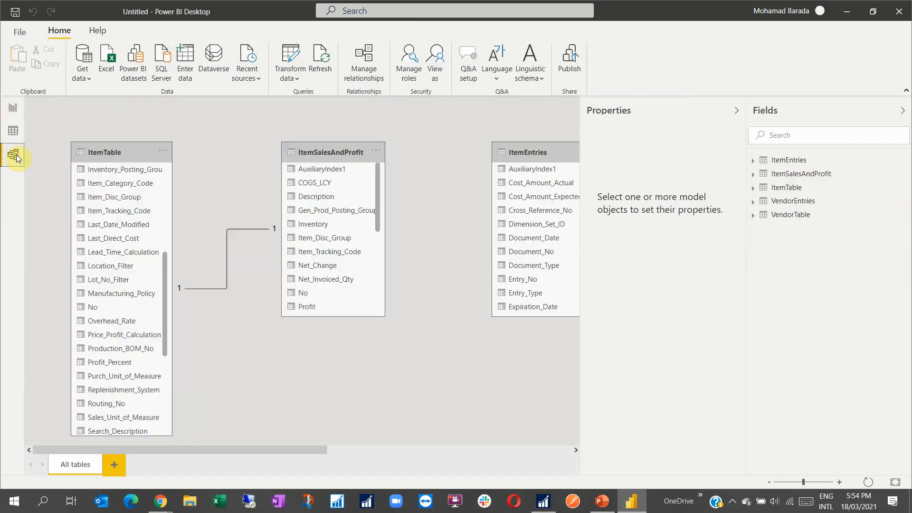
pyautogui.moveTo(332, 148); pyautogui.dragTo(273, 149)
pyautogui.moveTo(525, 150); pyautogui.dragTo(404, 151)
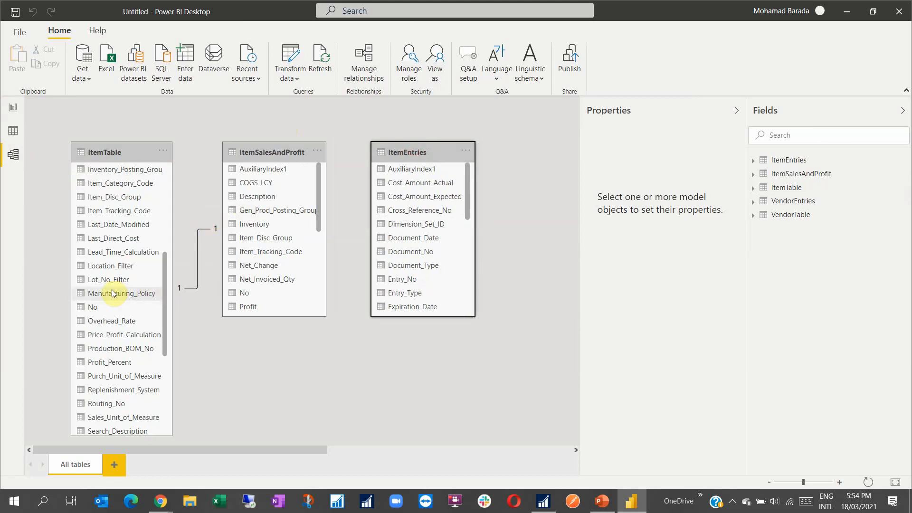
pyautogui.moveTo(466, 188); pyautogui.dragTo(421, 232)
pyautogui.moveTo(98, 314); pyautogui.dragTo(378, 231)
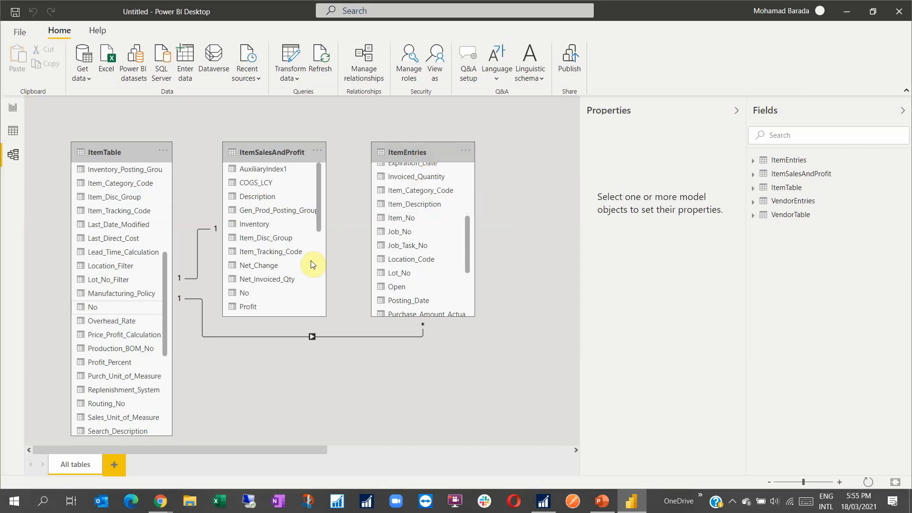
# - Back in the report, search the fields for inventory and group the funnel chart by ItemTable's Inventory_Posting_Group
pyautogui.click(13, 107)
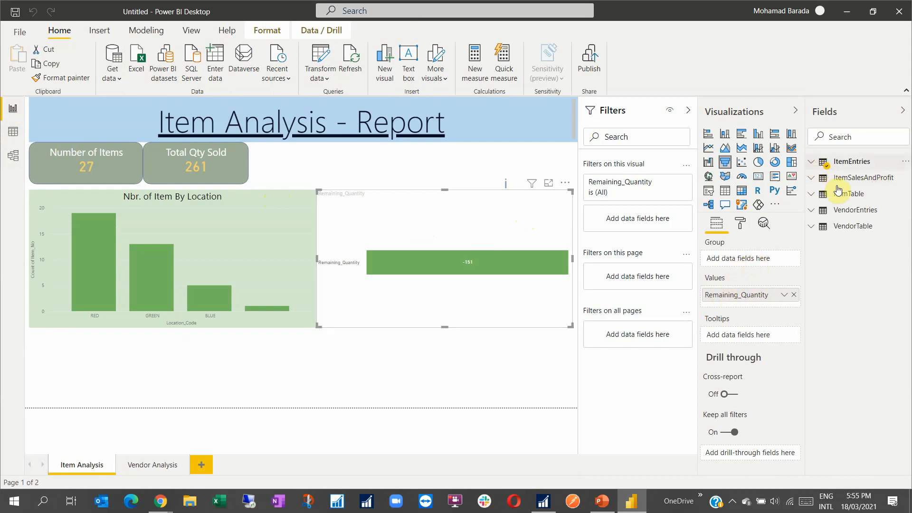
pyautogui.click(851, 161)
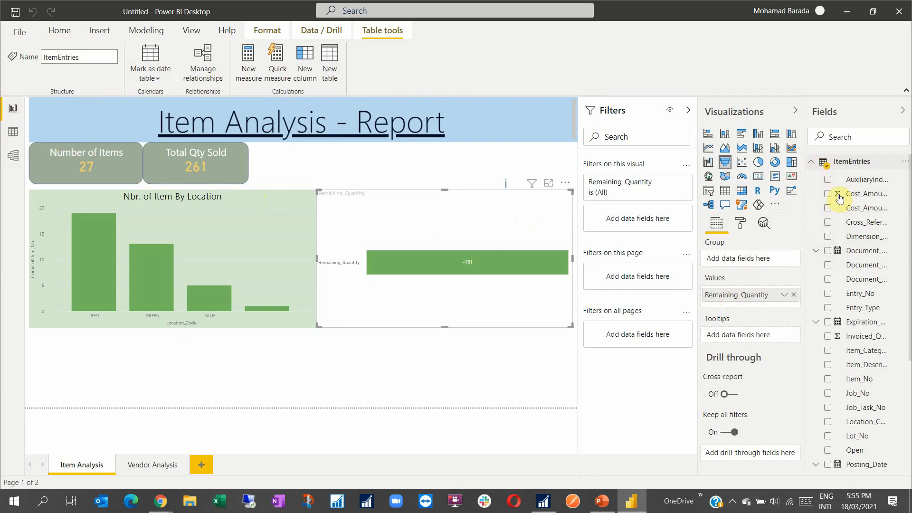
pyautogui.scroll(-3, 860, 237)
pyautogui.scroll(-2, 860, 243)
pyautogui.scroll(4, 860, 243)
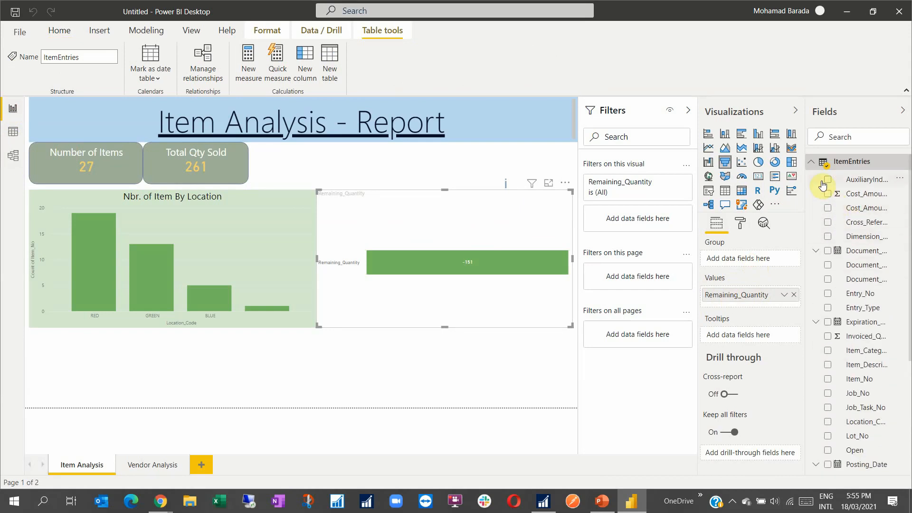
pyautogui.click(812, 166)
pyautogui.click(849, 138)
pyautogui.write('inventory')
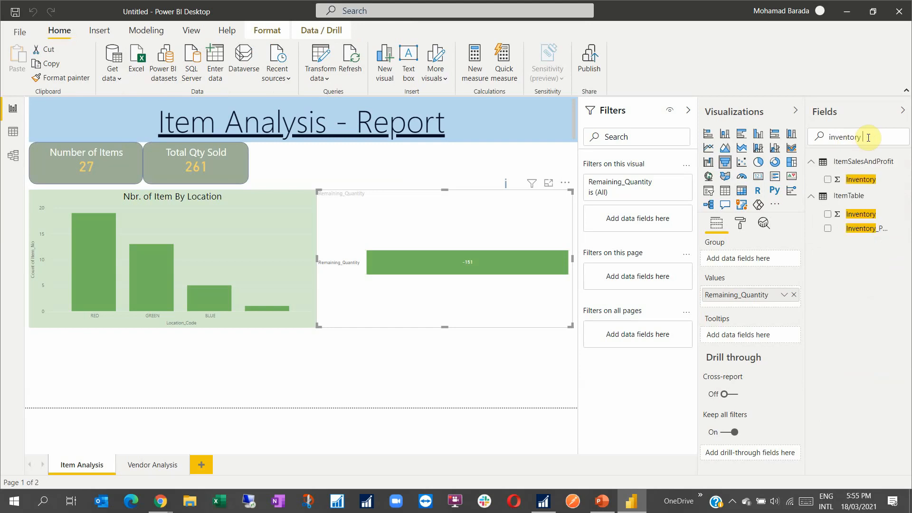
pyautogui.moveTo(870, 232); pyautogui.dragTo(742, 255)
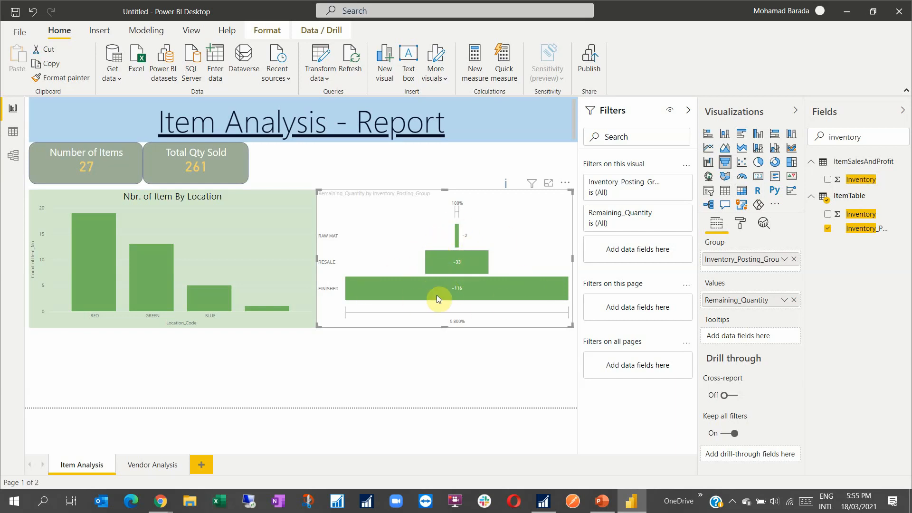
# - Try the remaining quantity visual as a waterfall chart and inspect its FINISHED and RESALE bars
pyautogui.moveTo(456, 293)
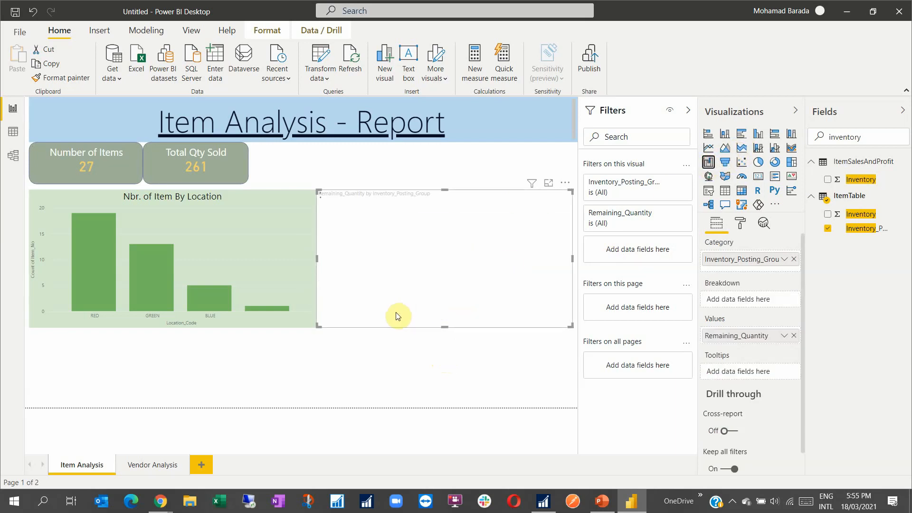
pyautogui.moveTo(481, 256)
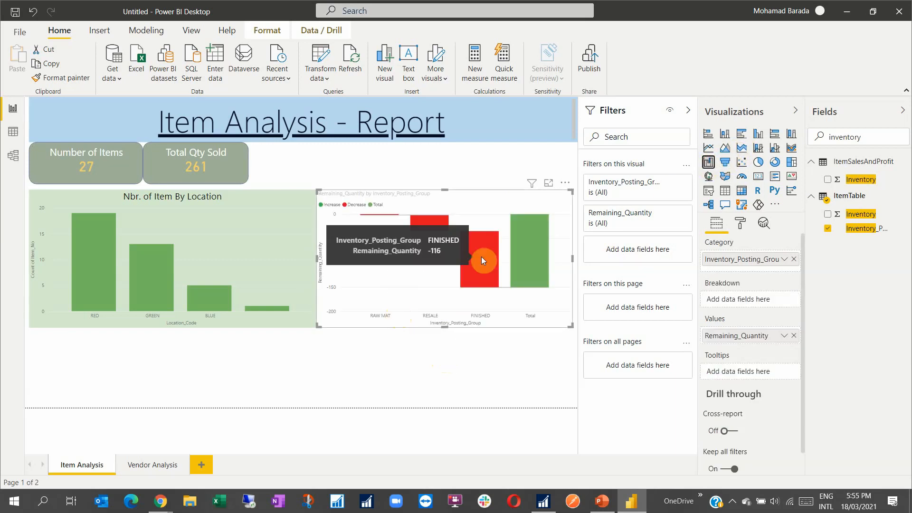
pyautogui.moveTo(437, 225)
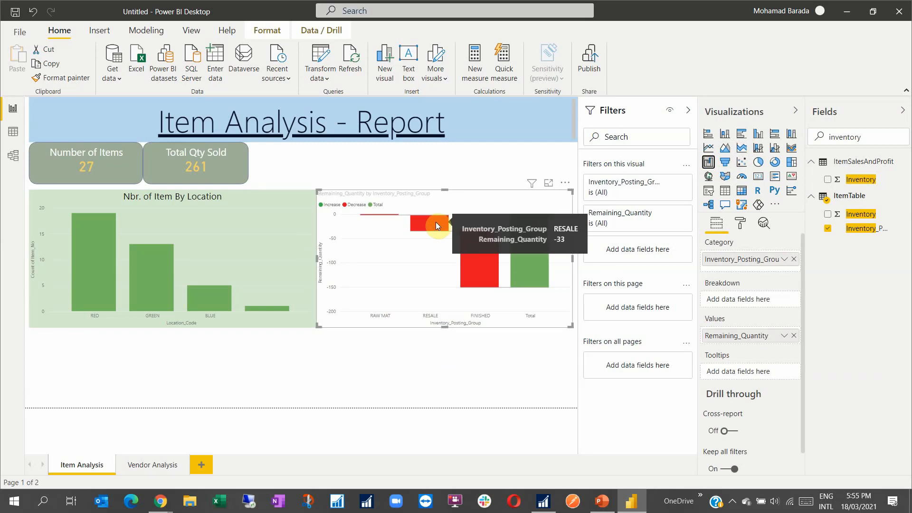
pyautogui.click(402, 361)
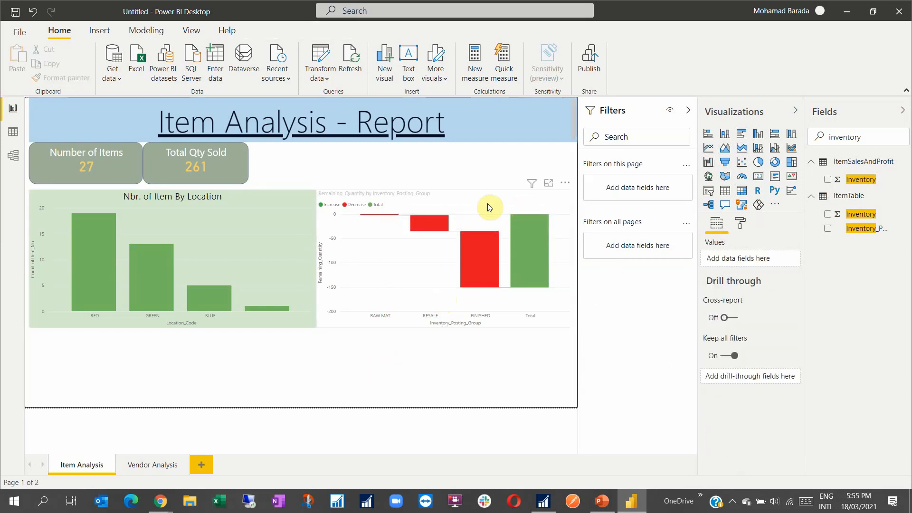
# - Replace Remaining_Quantity in the waterfall chart's values with Inventory from ItemTable
pyautogui.click(428, 314)
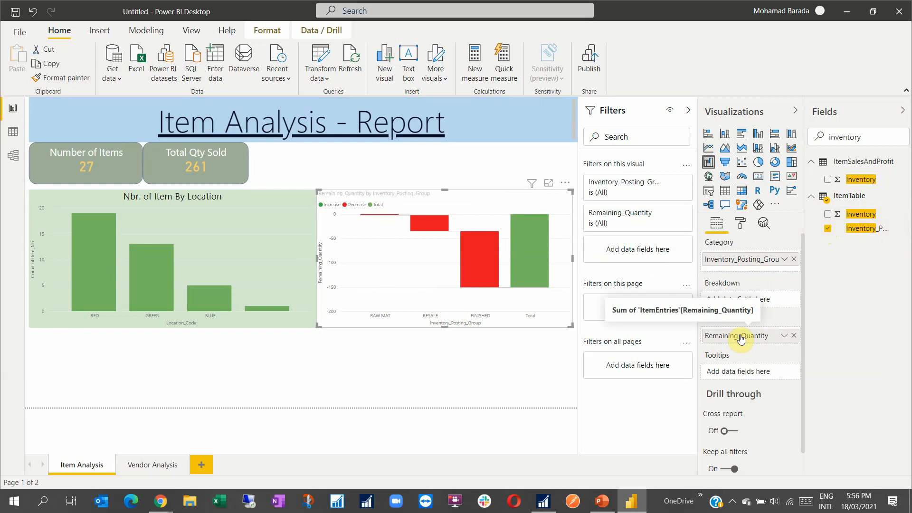
pyautogui.click(795, 336)
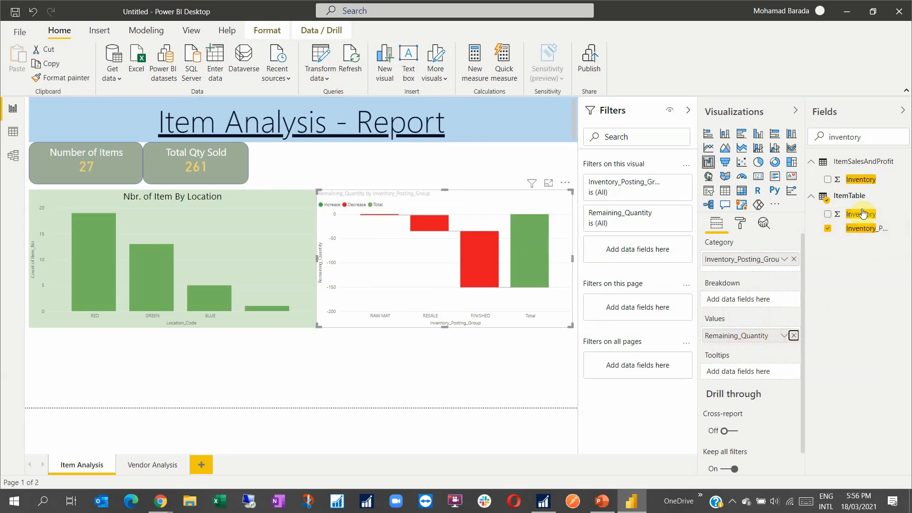
pyautogui.moveTo(859, 217); pyautogui.dragTo(755, 336)
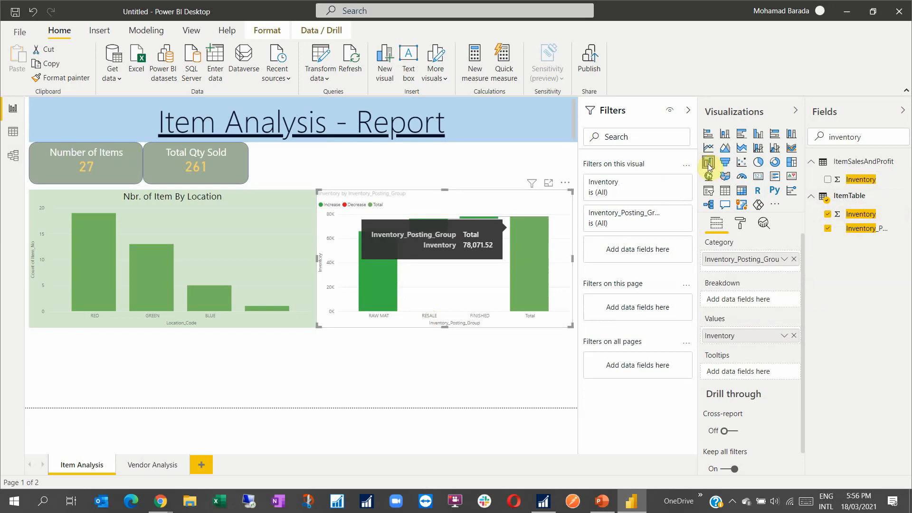
# - Change the waterfall chart back to a funnel chart and inspect the details of its bars
pyautogui.click(724, 162)
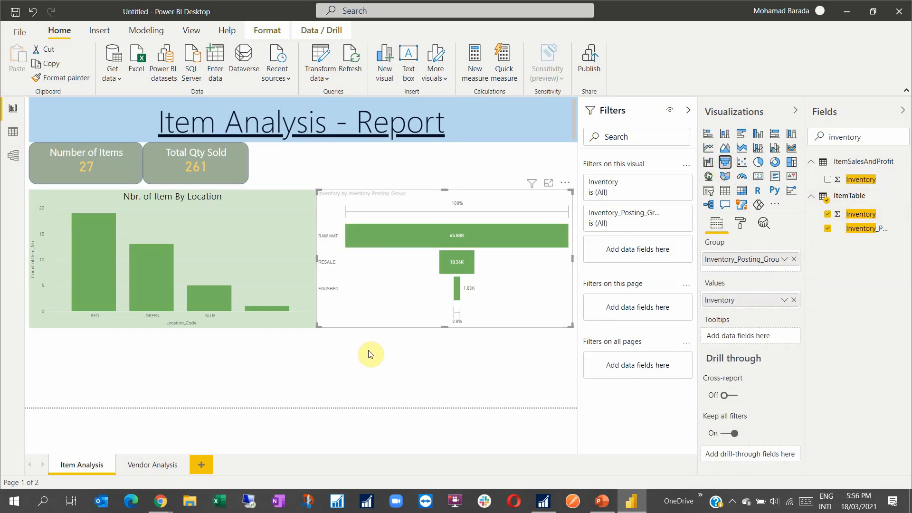
pyautogui.click(481, 196)
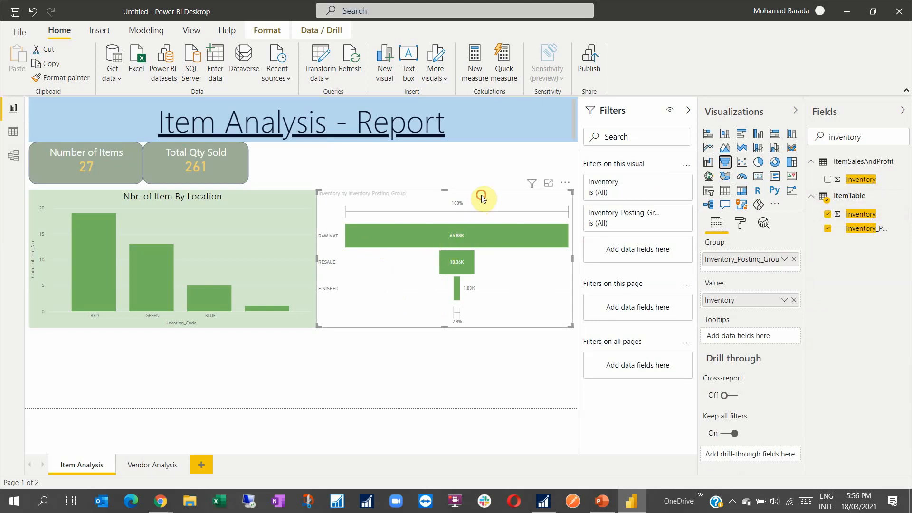
pyautogui.moveTo(470, 238)
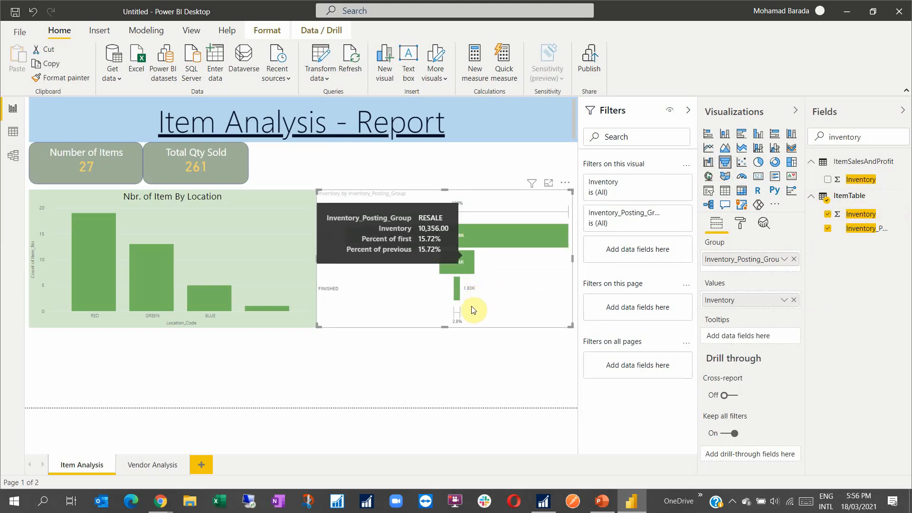
# - Show the individual data colors for all posting groups in the funnel chart's formatting
pyautogui.click(740, 223)
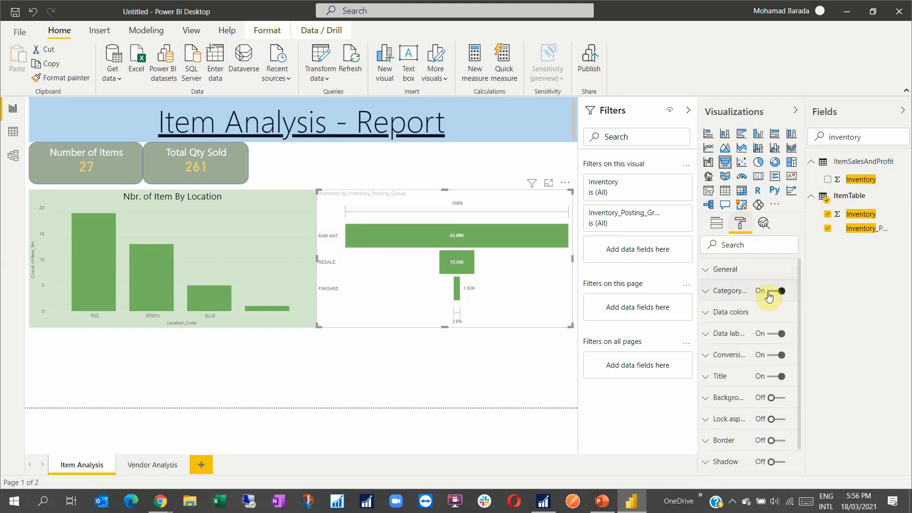
pyautogui.click(706, 271)
pyautogui.scroll(-5, 724, 333)
pyautogui.scroll(-1, 725, 336)
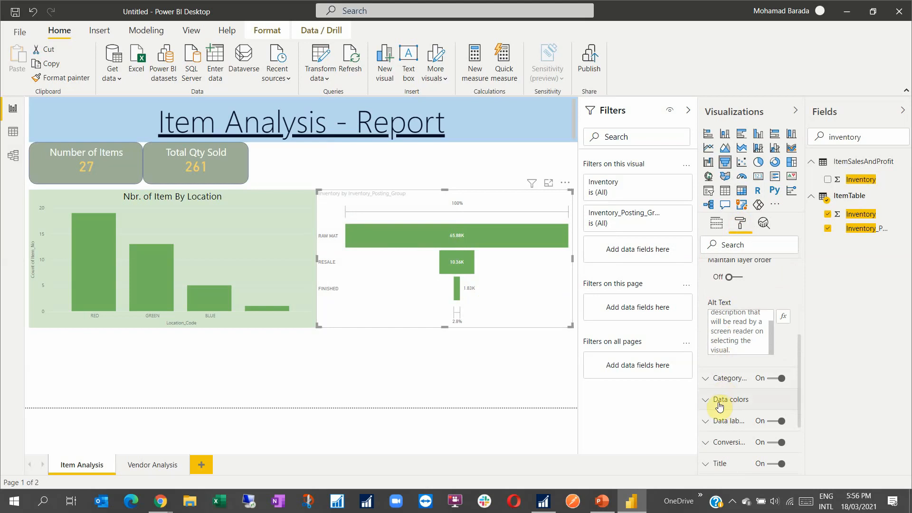
pyautogui.click(706, 403)
pyautogui.scroll(-5, 736, 379)
pyautogui.scroll(2, 736, 378)
pyautogui.click(727, 360)
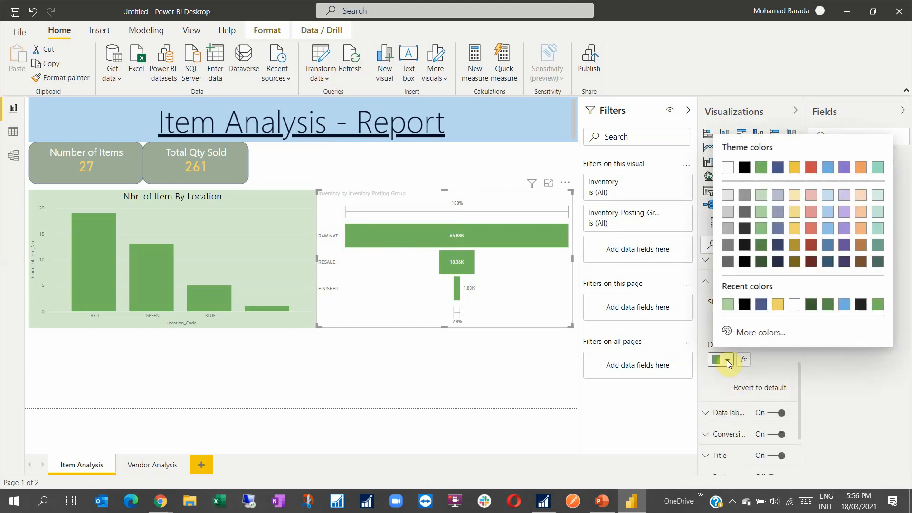
pyautogui.click(775, 359)
pyautogui.click(735, 323)
# - Color the funnel chart's RAW MAT bar light red, the RESALE bar muted blue and the FINISHED bar light mint green
pyautogui.scroll(-3, 754, 337)
pyautogui.scroll(-1, 755, 346)
pyautogui.click(727, 324)
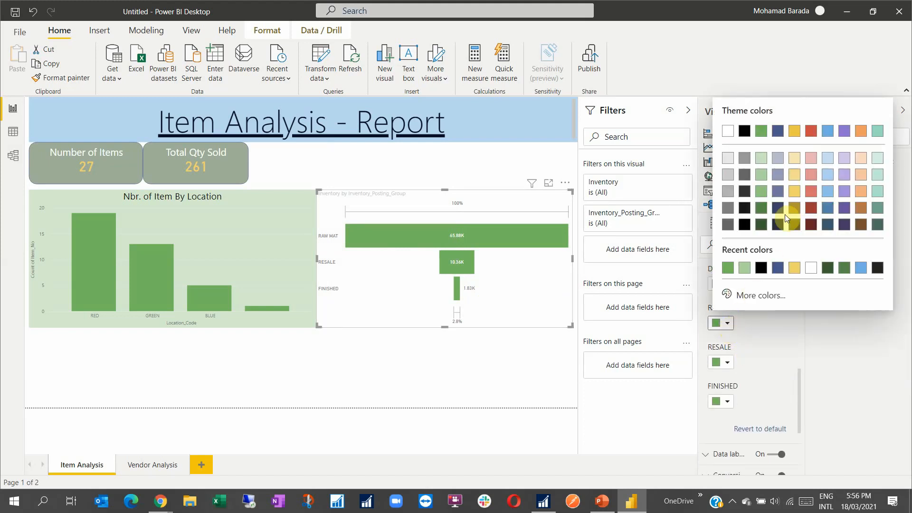
pyautogui.click(811, 189)
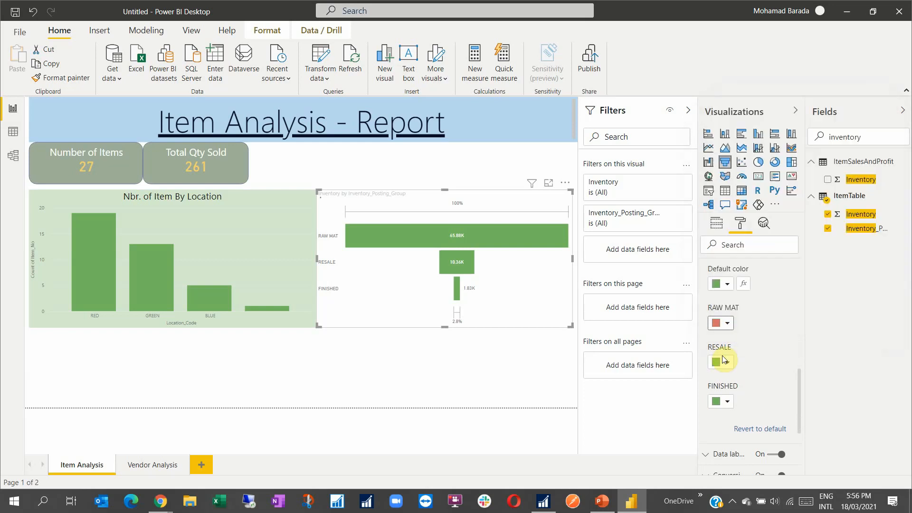
pyautogui.click(727, 364)
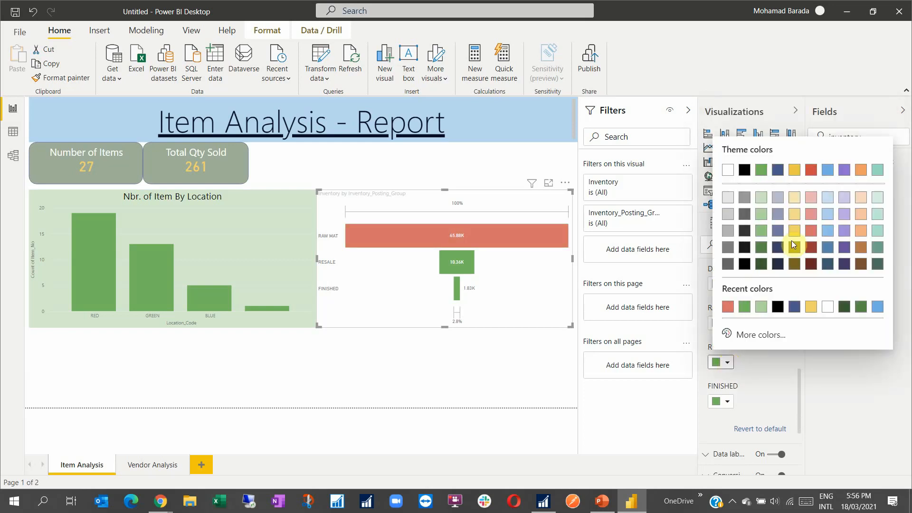
pyautogui.click(778, 231)
pyautogui.click(726, 402)
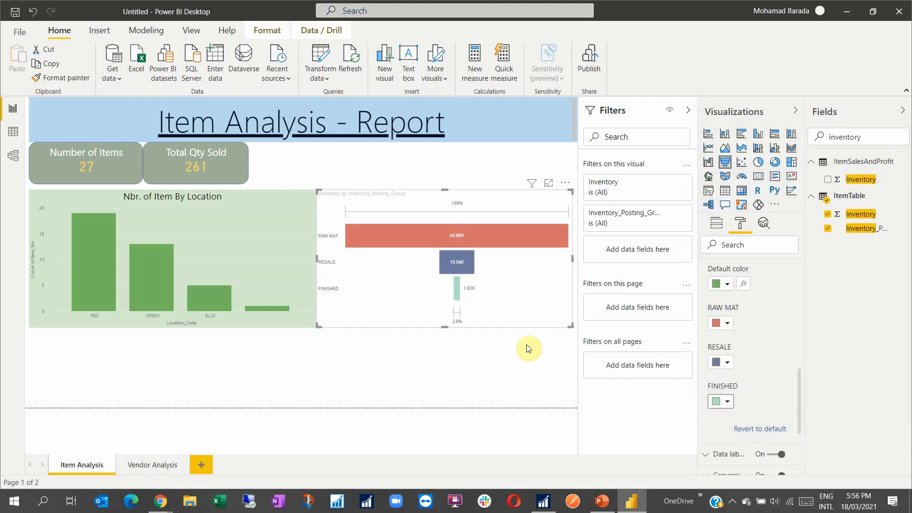
# - Clear the field search and create a table of Item_Category_Code from ItemTable below the column chart
pyautogui.click(478, 362)
pyautogui.click(491, 201)
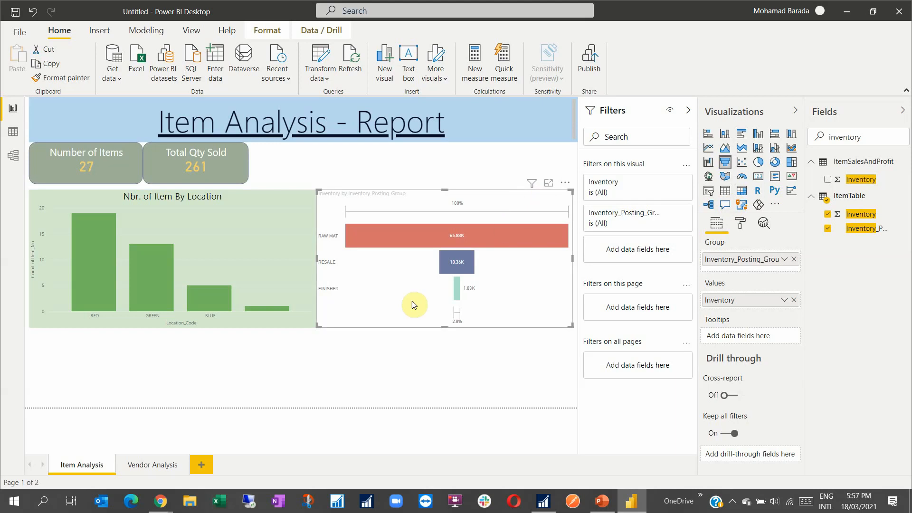
pyautogui.click(366, 369)
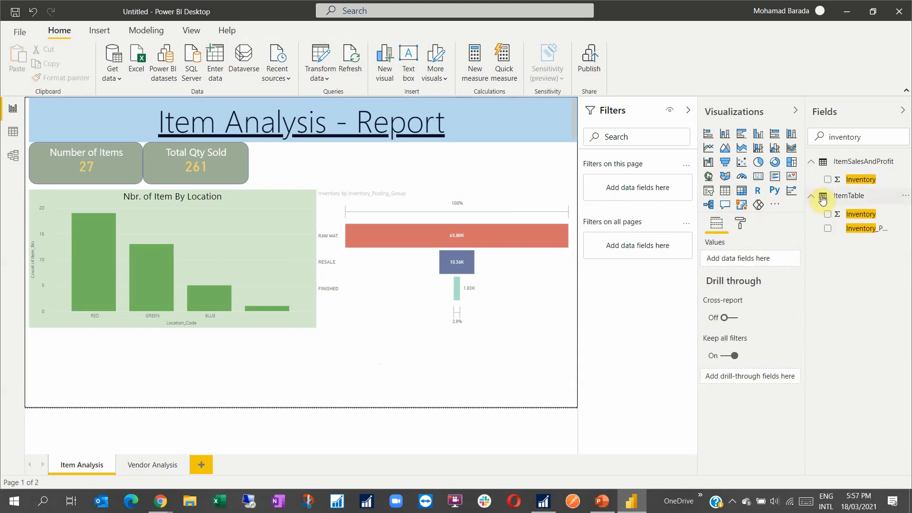
pyautogui.moveTo(879, 135); pyautogui.dragTo(812, 136)
pyautogui.press('BackSpace')
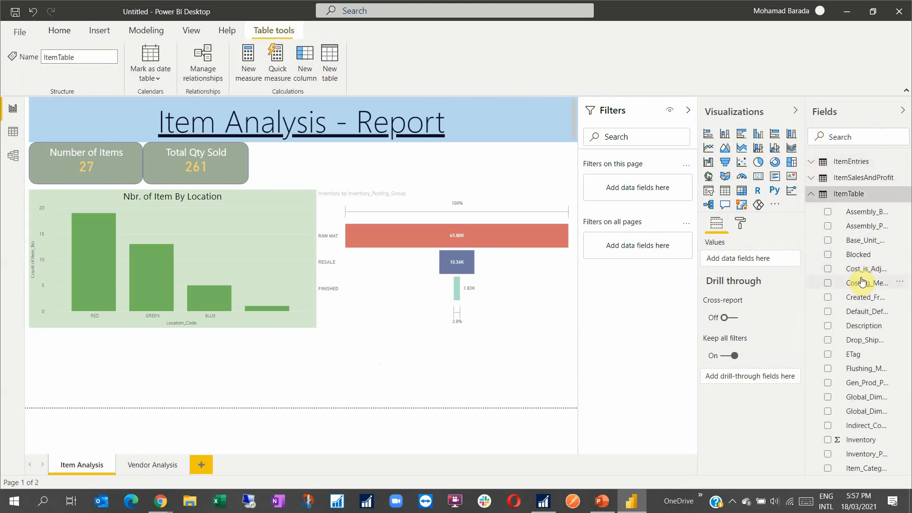
pyautogui.scroll(-3, 865, 309)
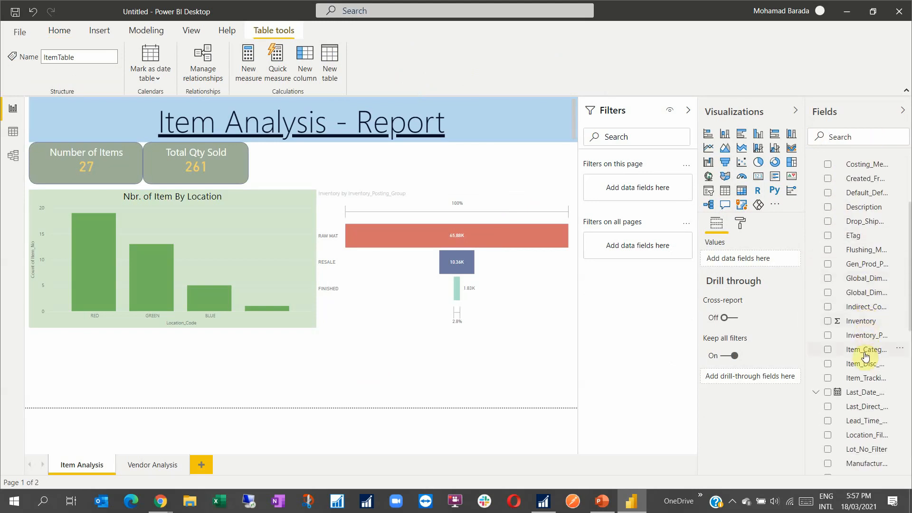
pyautogui.click(829, 351)
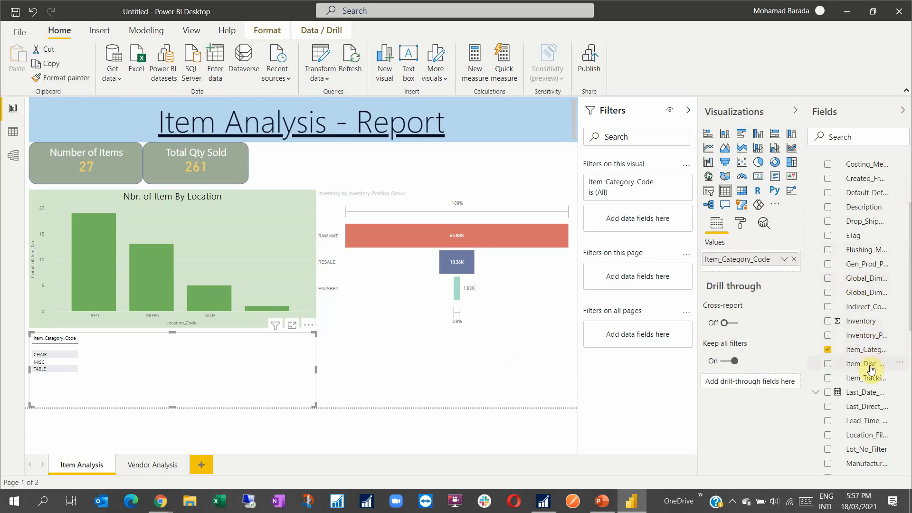
# - Add Inventory from ItemTable to the category table and convert the visual to a donut chart
pyautogui.scroll(3, 867, 366)
pyautogui.scroll(-3, 857, 363)
pyautogui.click(828, 321)
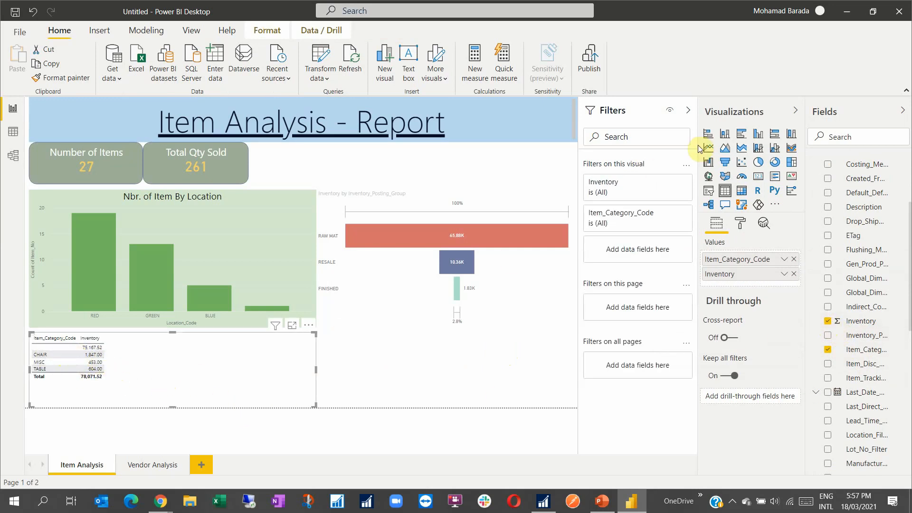
pyautogui.click(758, 134)
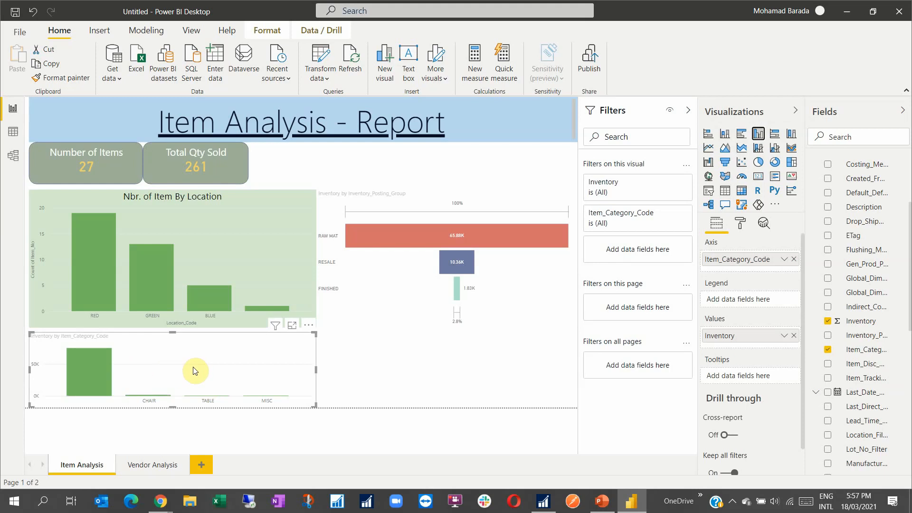
pyautogui.click(775, 162)
# - Move the donut chart to the area beneath the funnel chart and resize it to fit there
pyautogui.moveTo(278, 369); pyautogui.dragTo(548, 370)
pyautogui.moveTo(291, 364); pyautogui.dragTo(317, 371)
pyautogui.moveTo(448, 402); pyautogui.dragTo(448, 407)
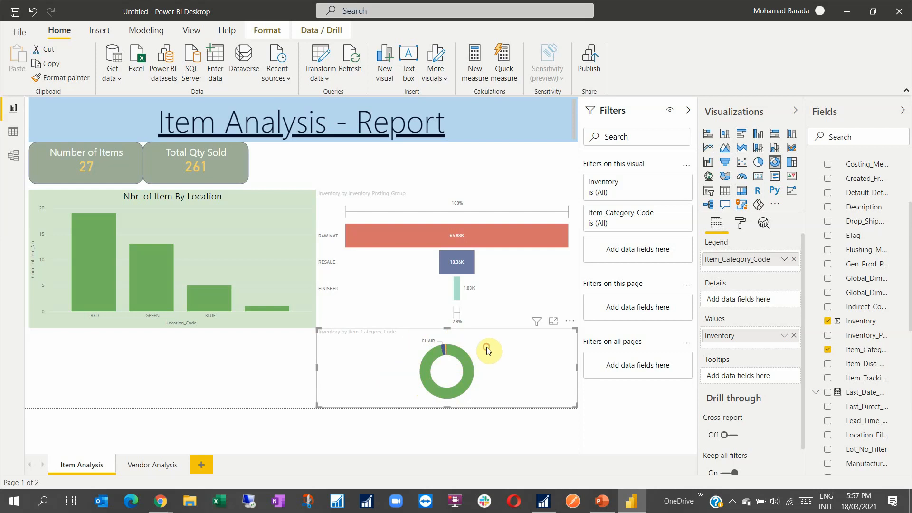
# - Look through the ItemTable fields, search for division and prod fields, and clear the search
pyautogui.scroll(-5, 870, 336)
pyautogui.scroll(-1, 870, 337)
pyautogui.scroll(5, 870, 338)
pyautogui.scroll(3, 870, 338)
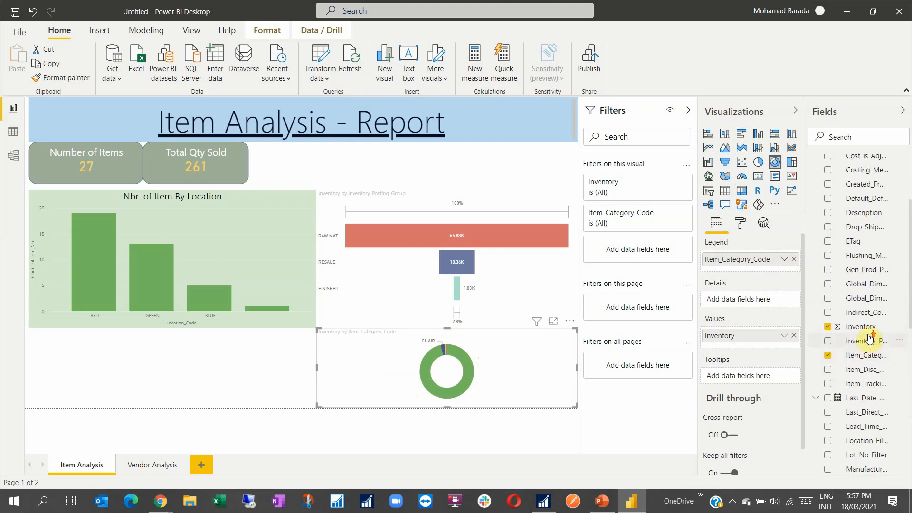
pyautogui.click(857, 137)
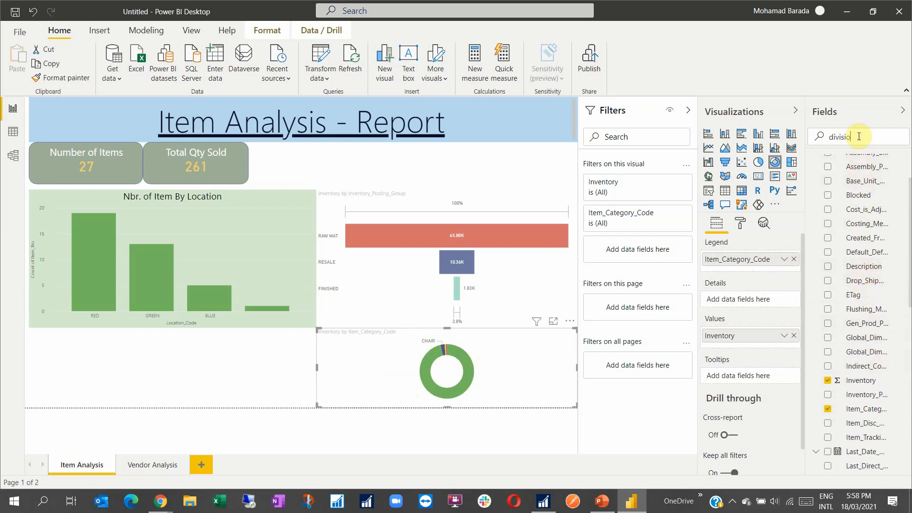
pyautogui.write('prod')
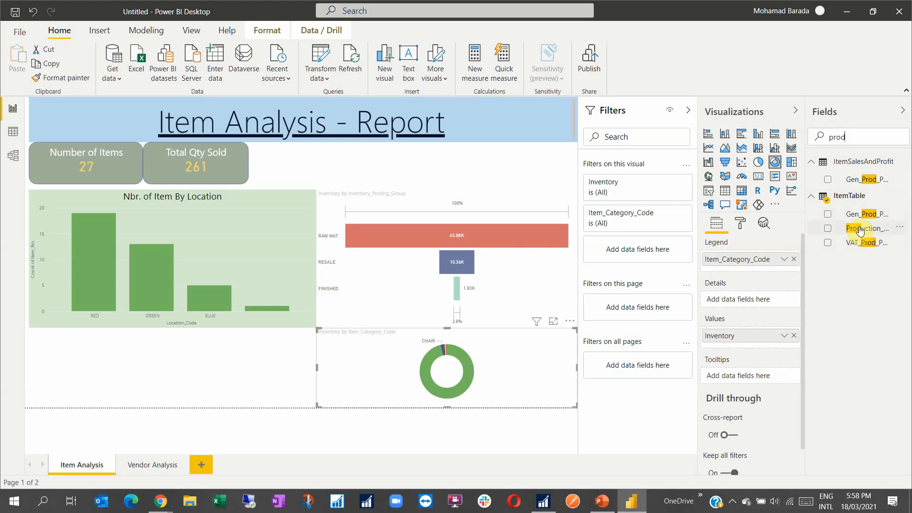
pyautogui.moveTo(856, 138); pyautogui.dragTo(788, 140)
pyautogui.press('BackSpace')
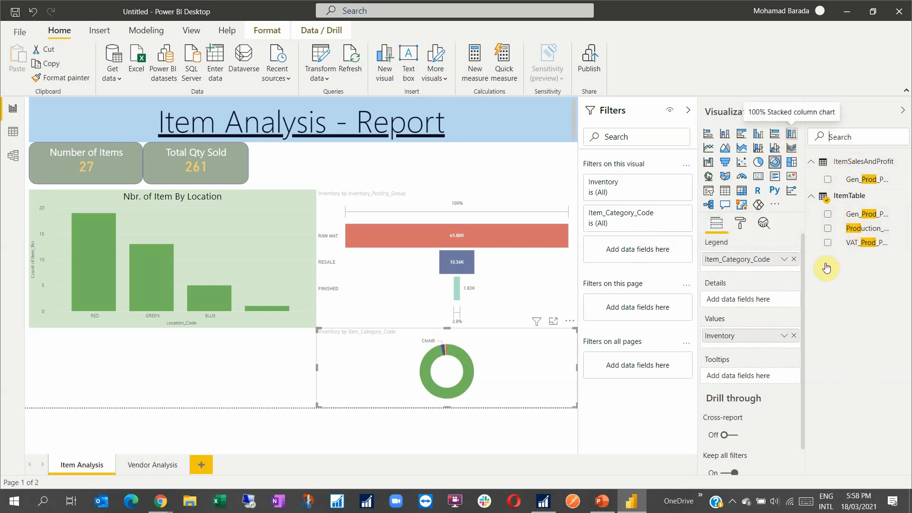
# - Insert a Q&A visual in the empty area below the Nbr. of Item By Location chart
pyautogui.click(233, 378)
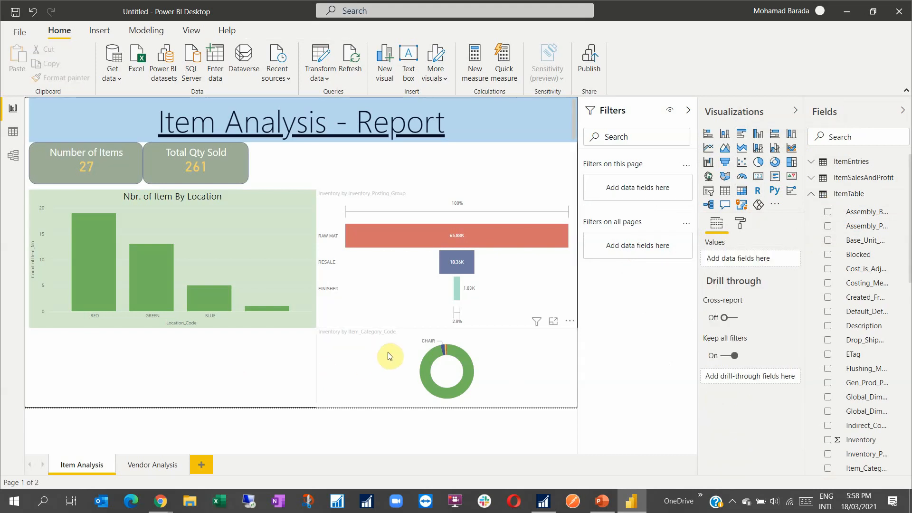
pyautogui.click(340, 335)
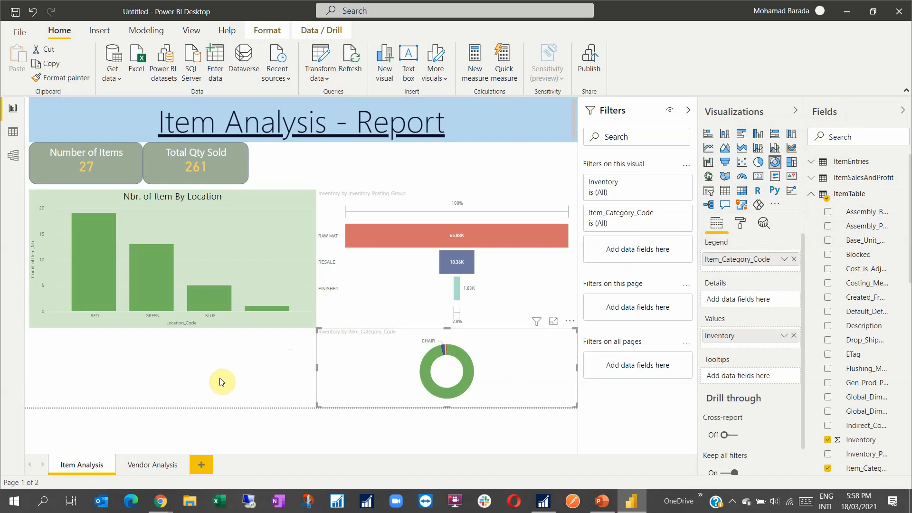
pyautogui.scroll(-5, 859, 315)
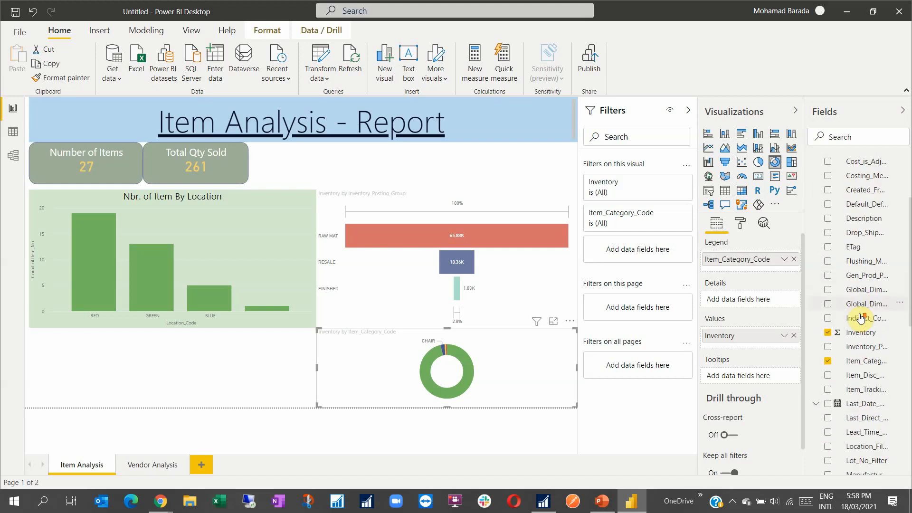
pyautogui.scroll(-7, 861, 319)
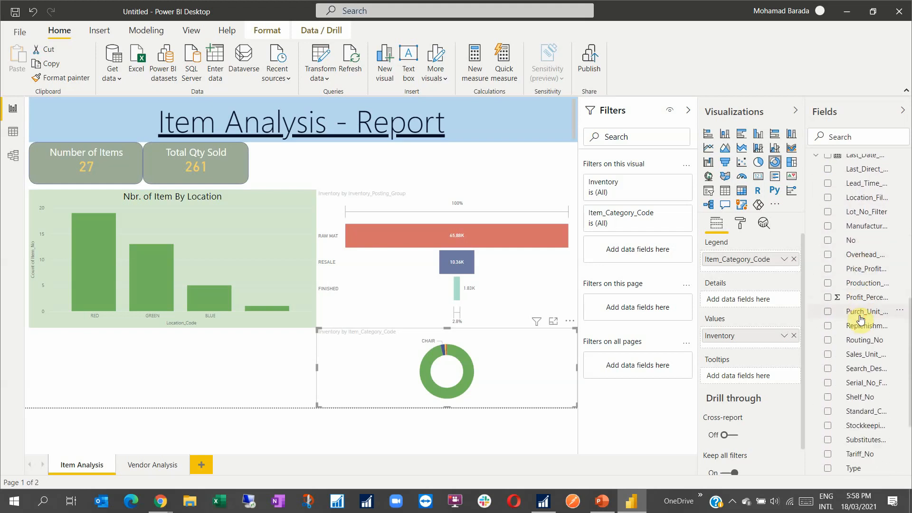
pyautogui.scroll(-4, 862, 326)
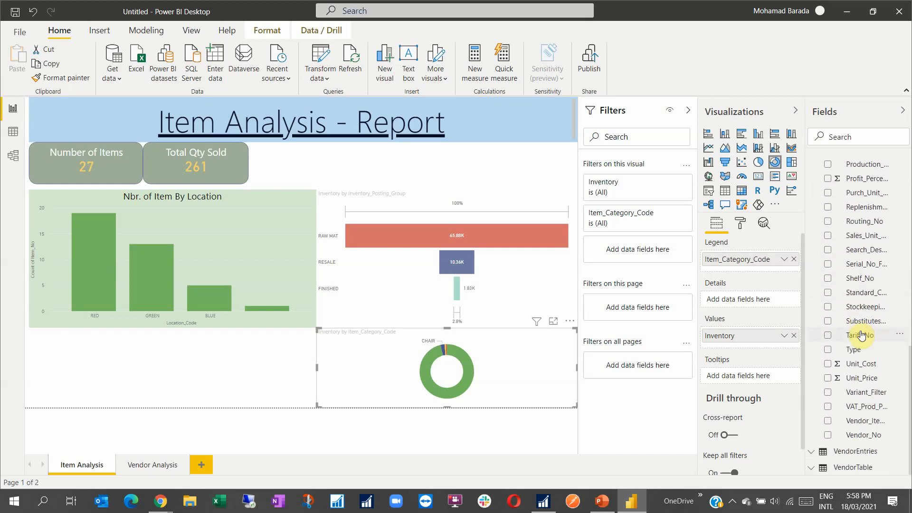
pyautogui.click(727, 206)
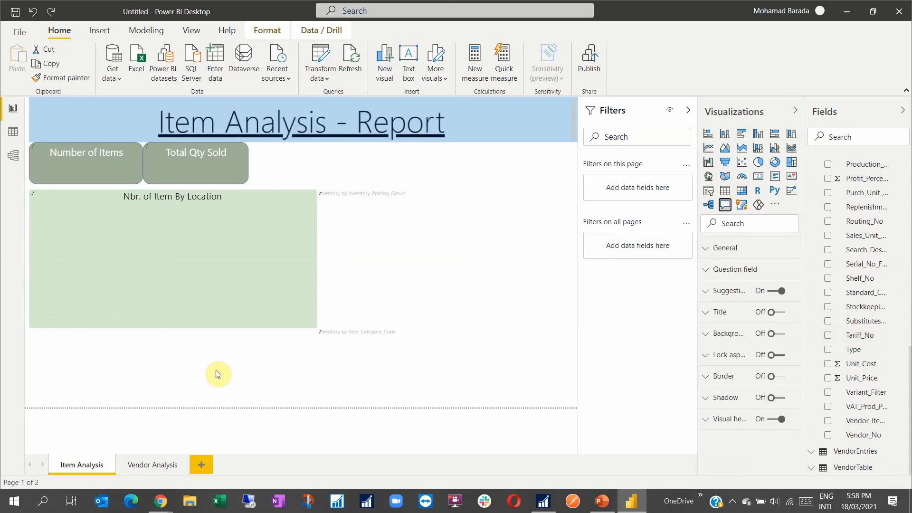
pyautogui.click(170, 365)
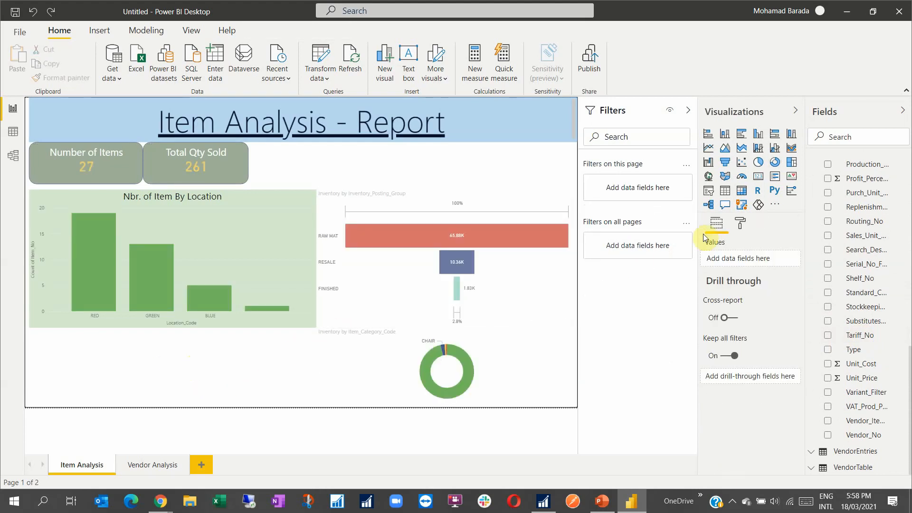
pyautogui.click(726, 207)
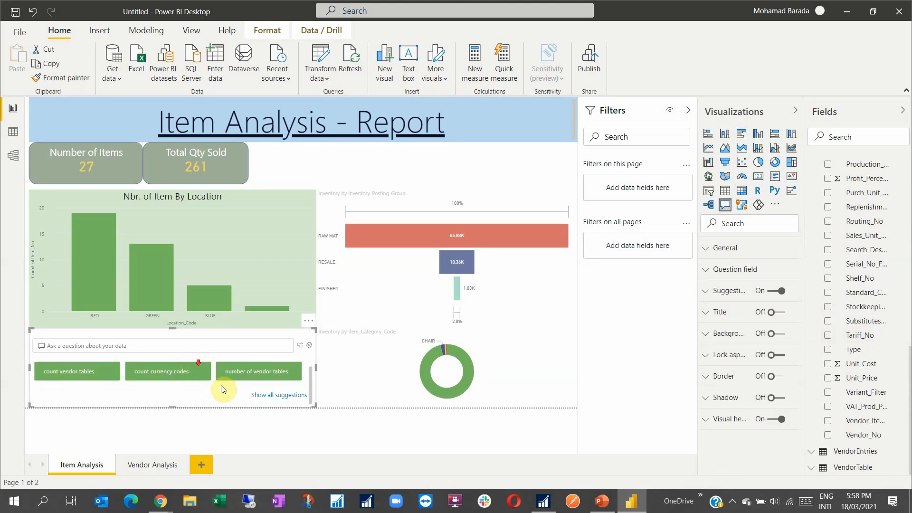
# - Show all suggestions in the Q&A visual and ask for "item sales and profit item disc group"
pyautogui.click(264, 395)
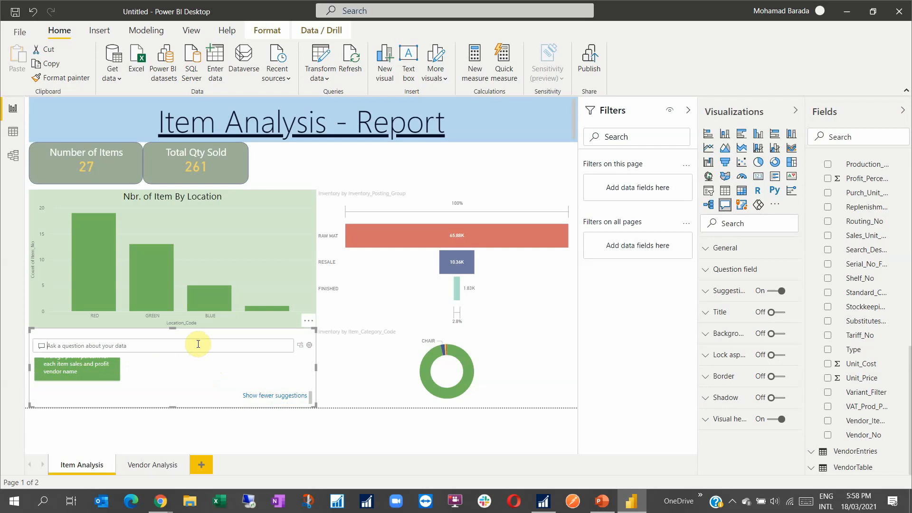
pyautogui.write('item')
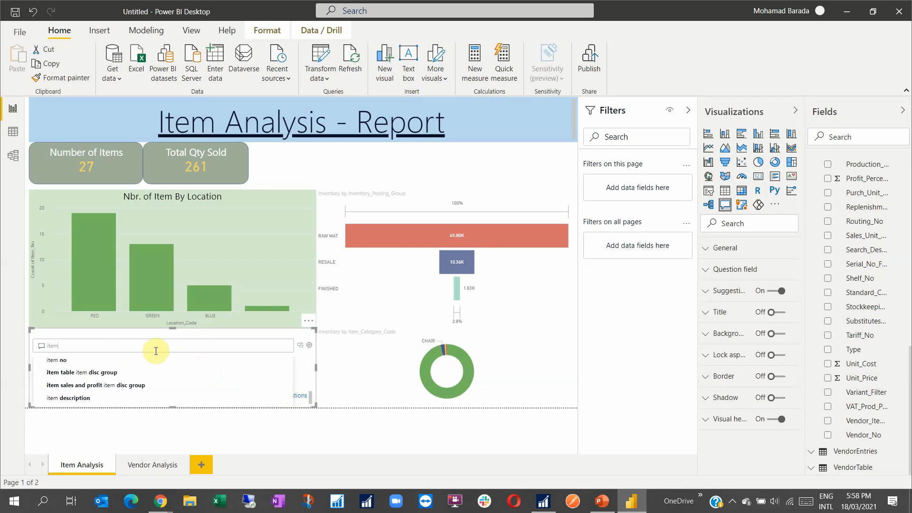
pyautogui.click(126, 386)
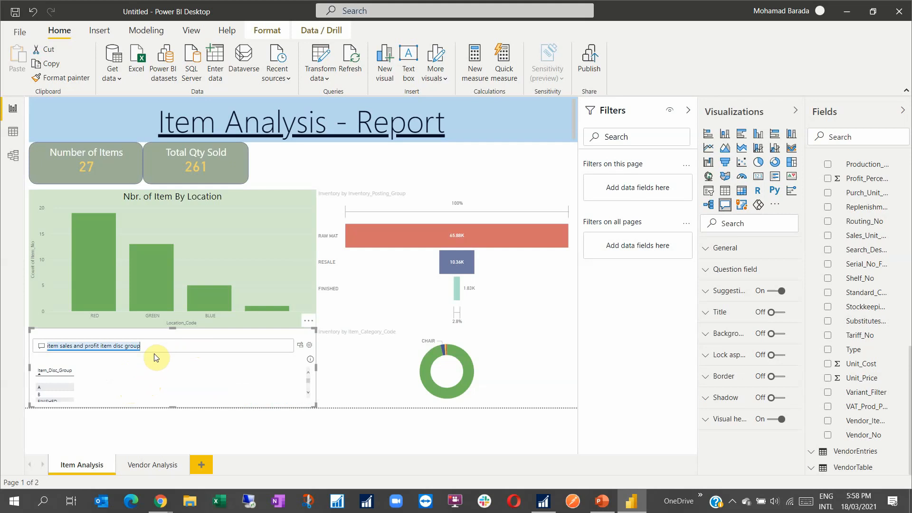
# - Replace the Q&A question with "list of item with item sales and profit inventory" and accept the interpretation "list item sales and profit inventory"
pyautogui.moveTo(162, 345); pyautogui.dragTo(33, 345)
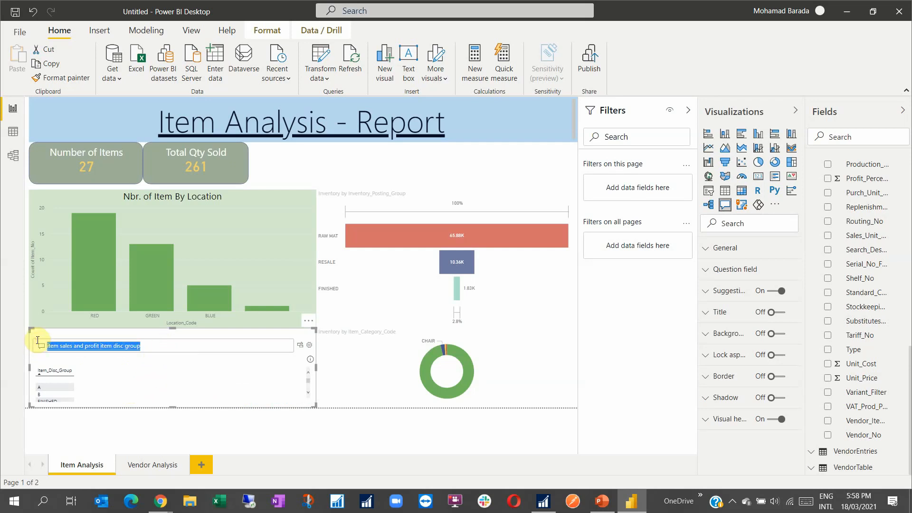
pyautogui.press('BackSpace')
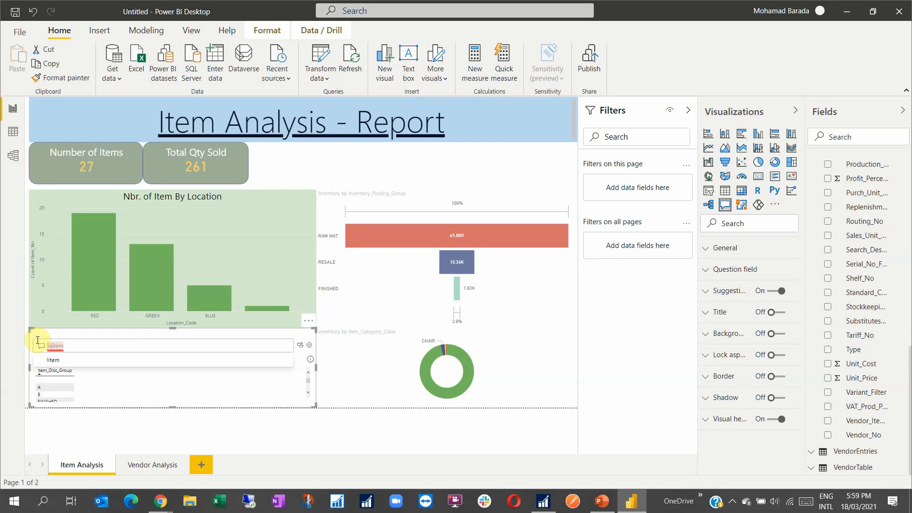
pyautogui.press('End')
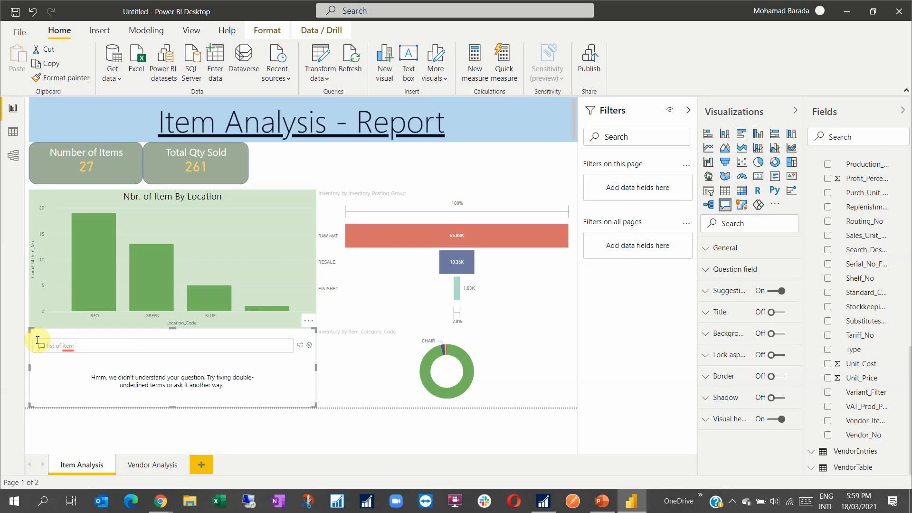
pyautogui.click(38, 340)
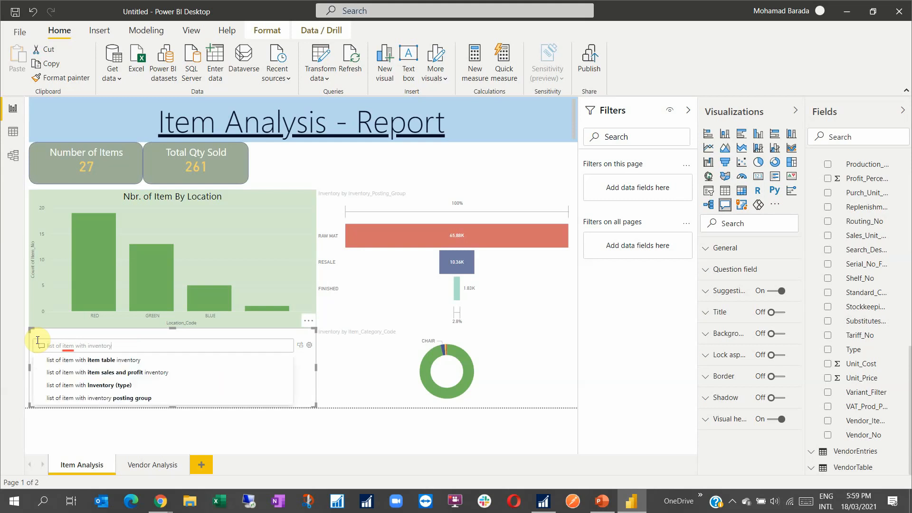
pyautogui.click(118, 372)
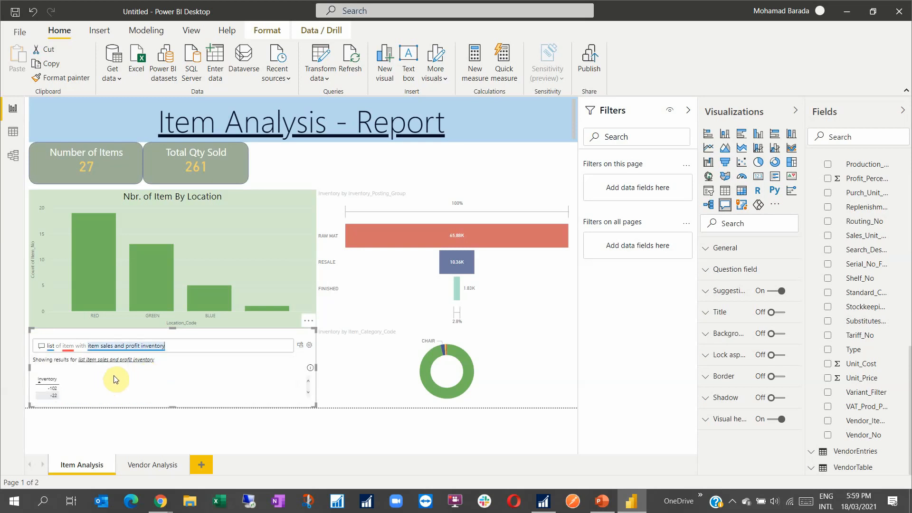
pyautogui.click(129, 361)
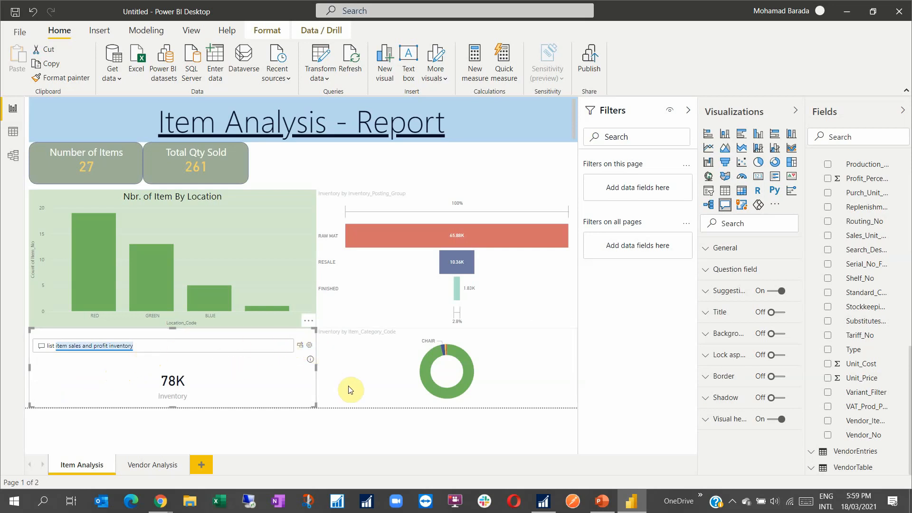
# - Delete the Q&A visual from the report page
pyautogui.click(286, 376)
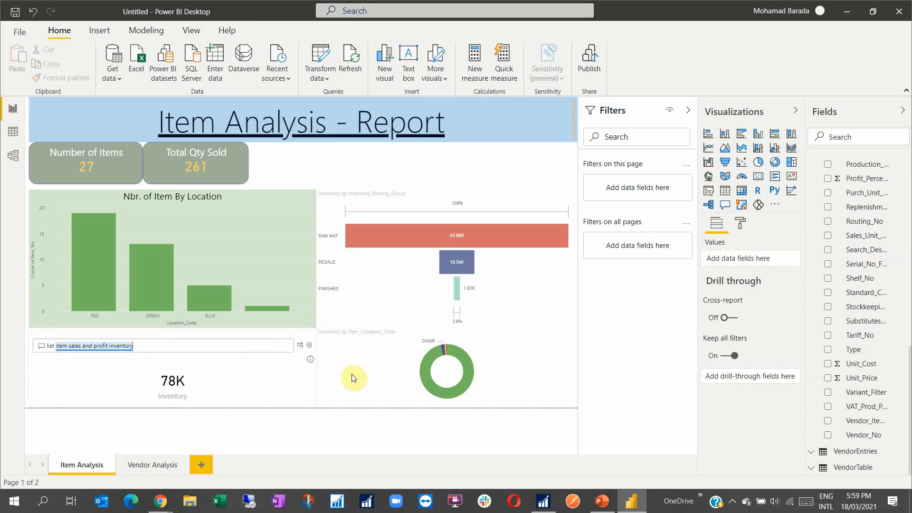
pyautogui.click(351, 377)
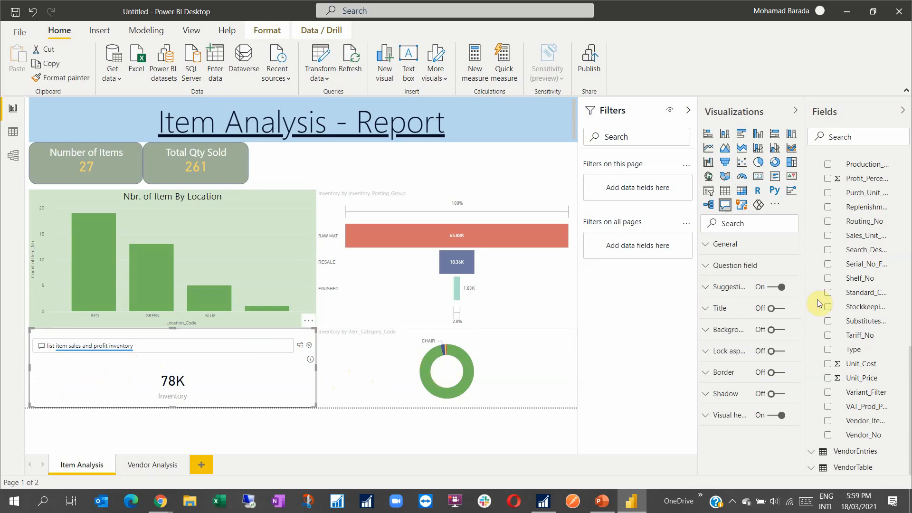
pyautogui.press('Delete')
# - Create a table in the empty area below the Nbr. of Item By Location chart with the item fields No, Description and Inventory
pyautogui.scroll(10, 837, 268)
pyautogui.scroll(3, 838, 267)
pyautogui.scroll(-10, 835, 309)
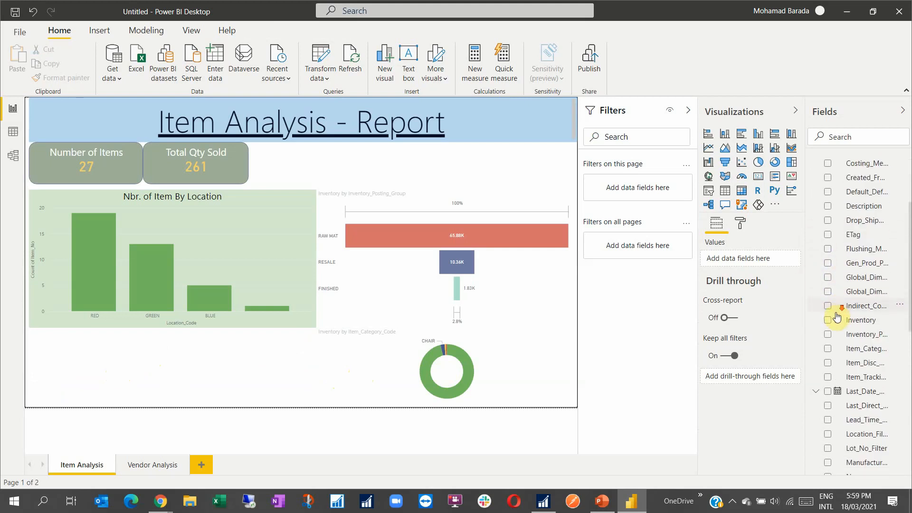
pyautogui.click(828, 358)
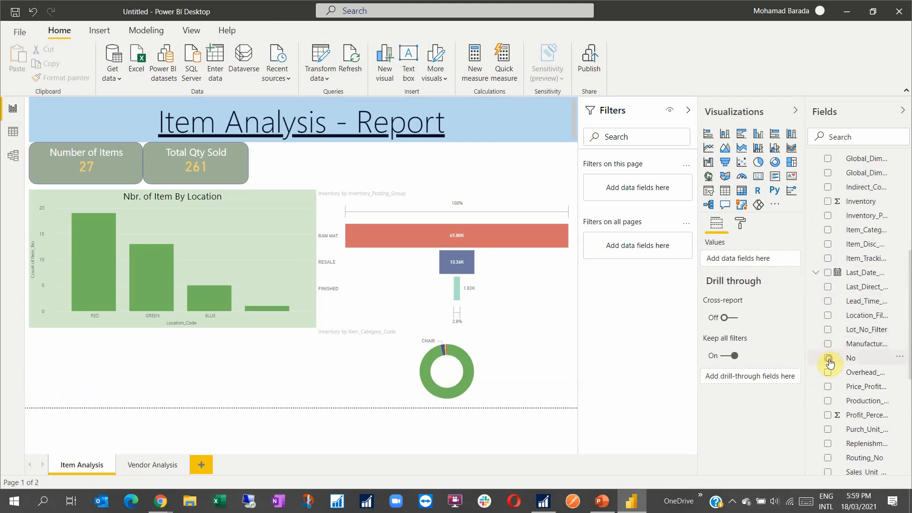
pyautogui.scroll(5, 850, 339)
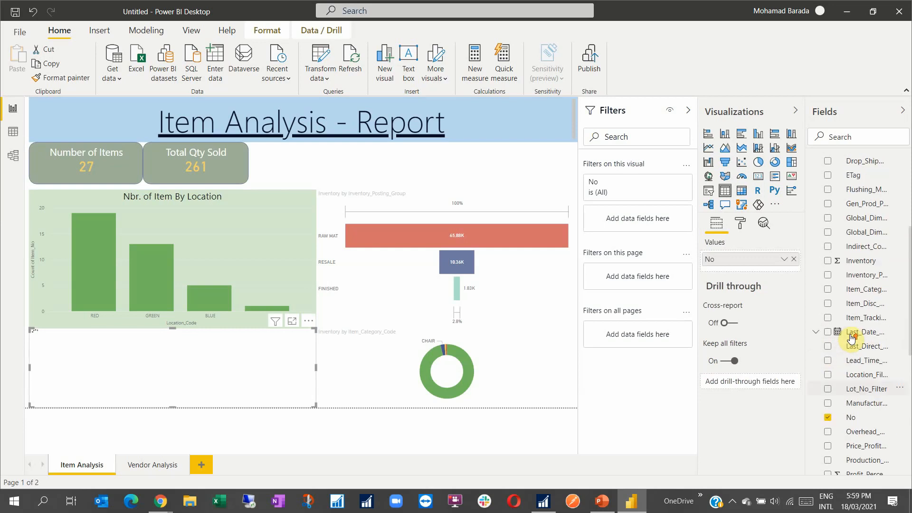
pyautogui.scroll(3, 850, 329)
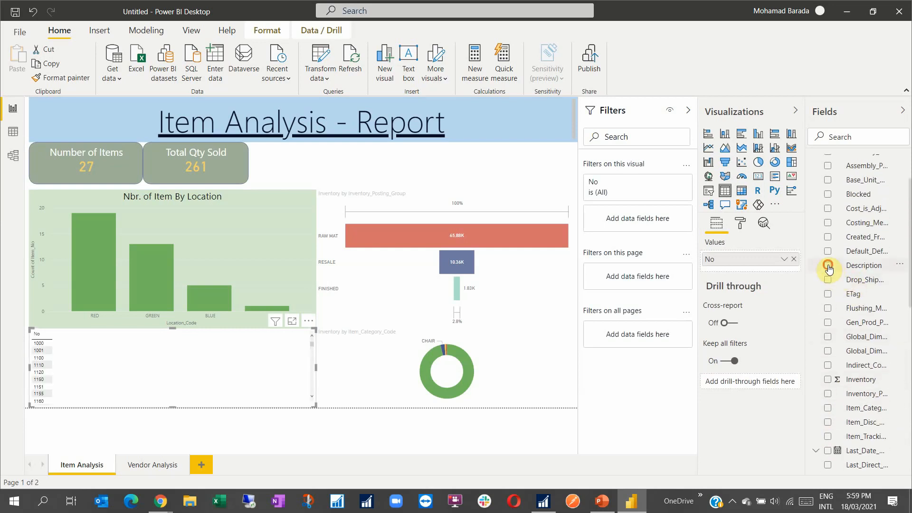
pyautogui.click(827, 265)
pyautogui.scroll(-1, 845, 356)
pyautogui.click(828, 321)
pyautogui.scroll(-4, 850, 340)
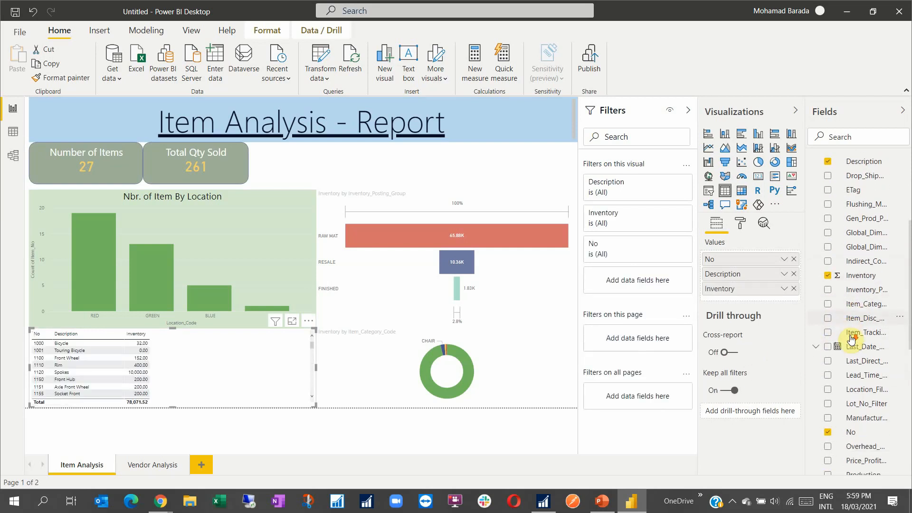
# - Add Item_Category_Code to the table as a column between Description and Inventory
pyautogui.click(827, 261)
pyautogui.click(827, 289)
pyautogui.click(827, 260)
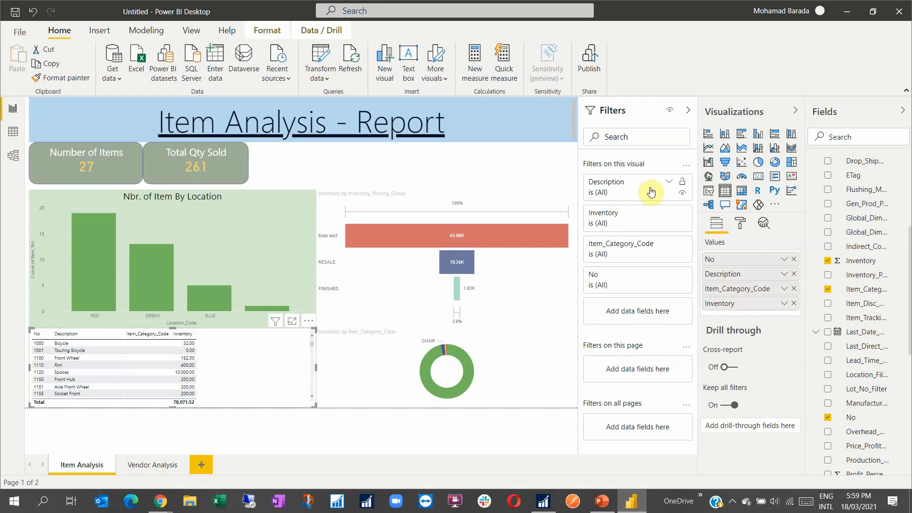
# - Filter the table's Description with a Top N filter showing the top 5 items by Inventory
pyautogui.click(667, 183)
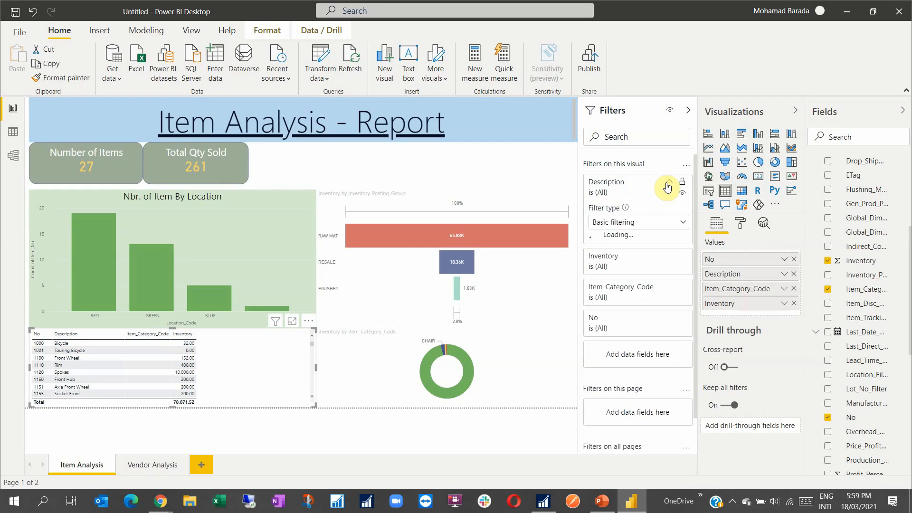
pyautogui.click(636, 222)
pyautogui.click(618, 269)
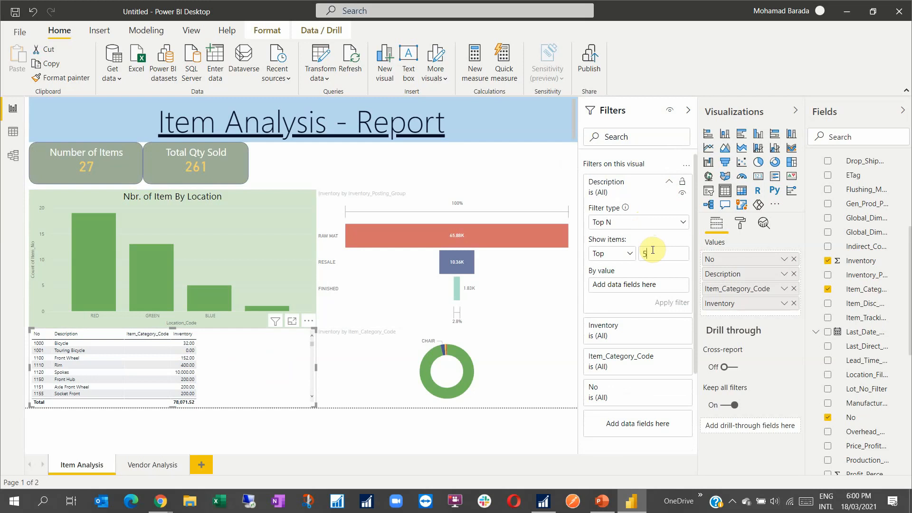
pyautogui.moveTo(870, 265); pyautogui.dragTo(664, 284)
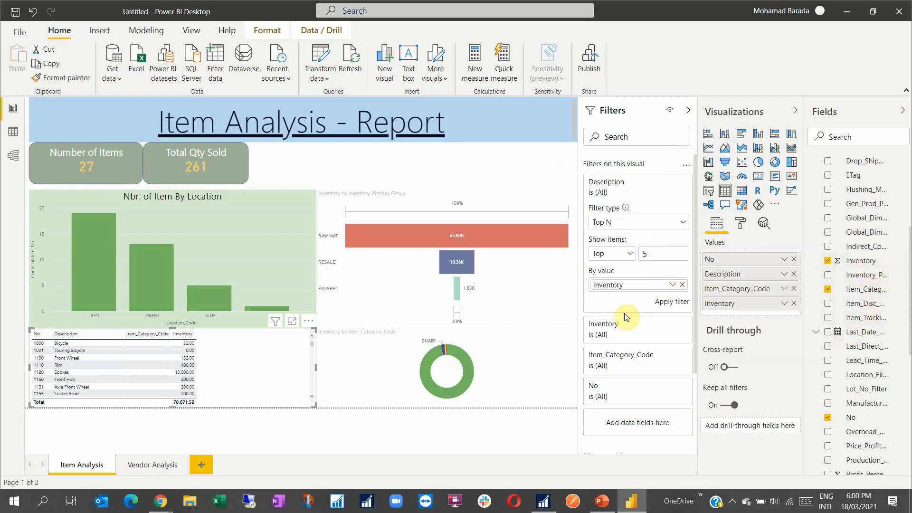
pyautogui.click(670, 306)
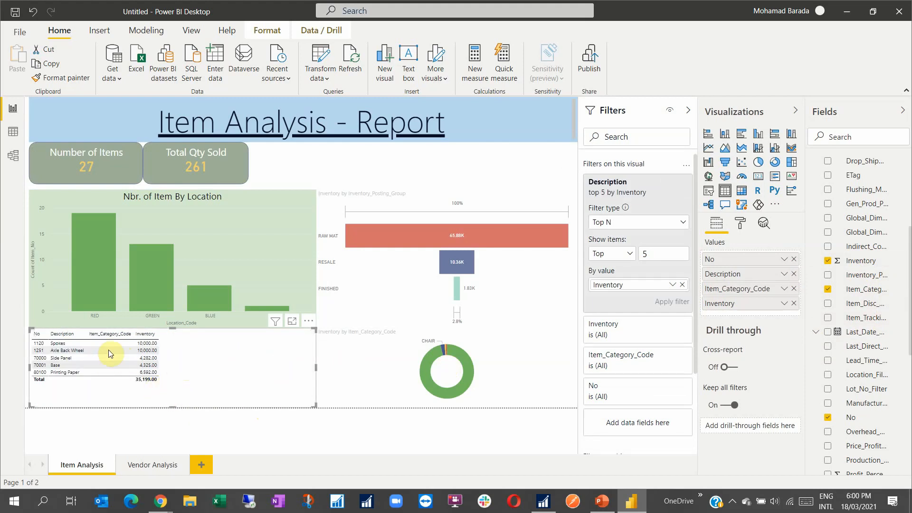
# - Review the table's general and style formatting and turn on its vertical grid
pyautogui.click(740, 224)
pyautogui.scroll(1, 751, 341)
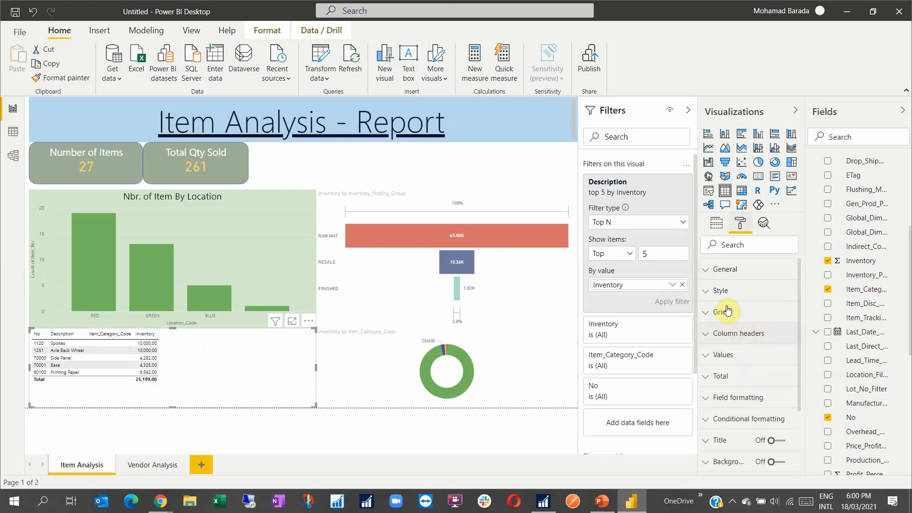
pyautogui.click(714, 280)
pyautogui.scroll(-3, 760, 328)
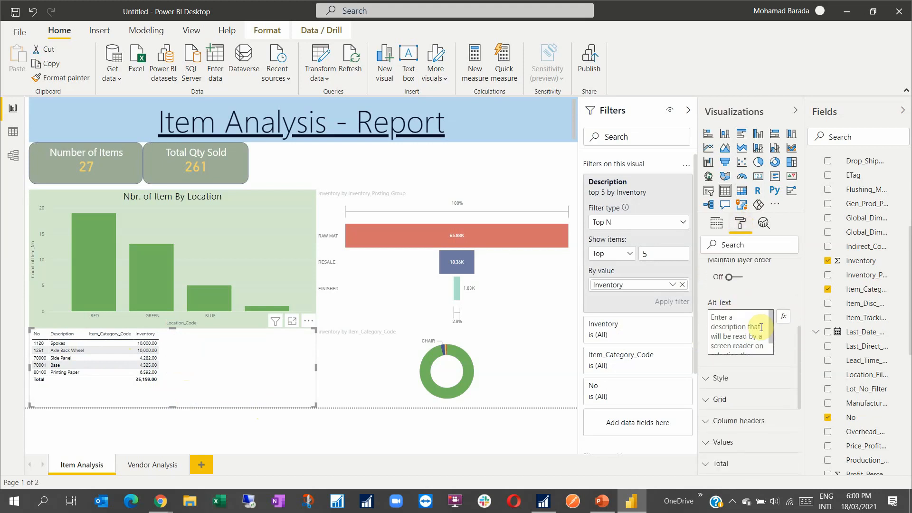
pyautogui.scroll(-1, 761, 332)
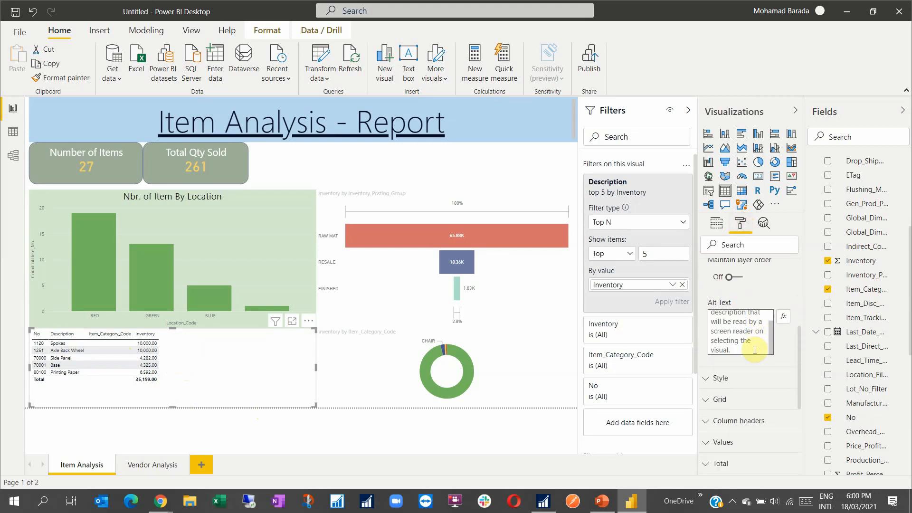
pyautogui.click(710, 378)
pyautogui.scroll(-3, 767, 383)
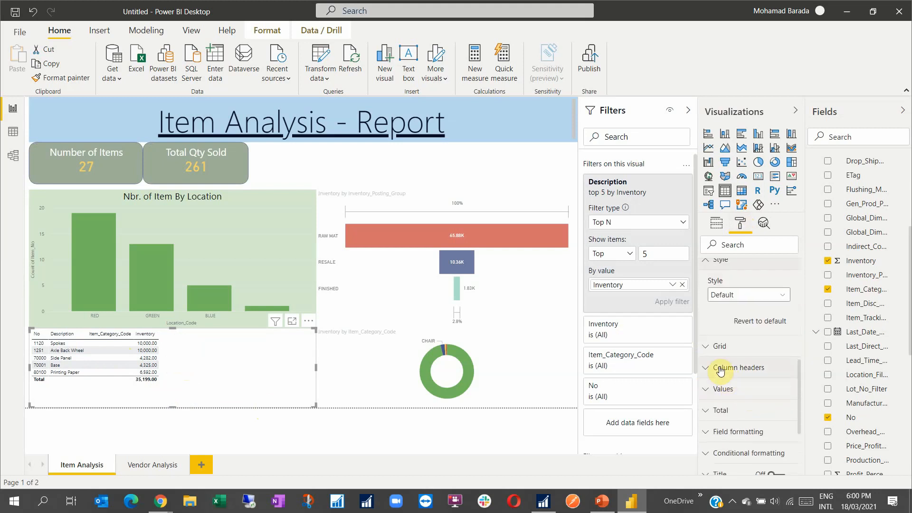
pyautogui.click(707, 351)
pyautogui.scroll(-2, 764, 368)
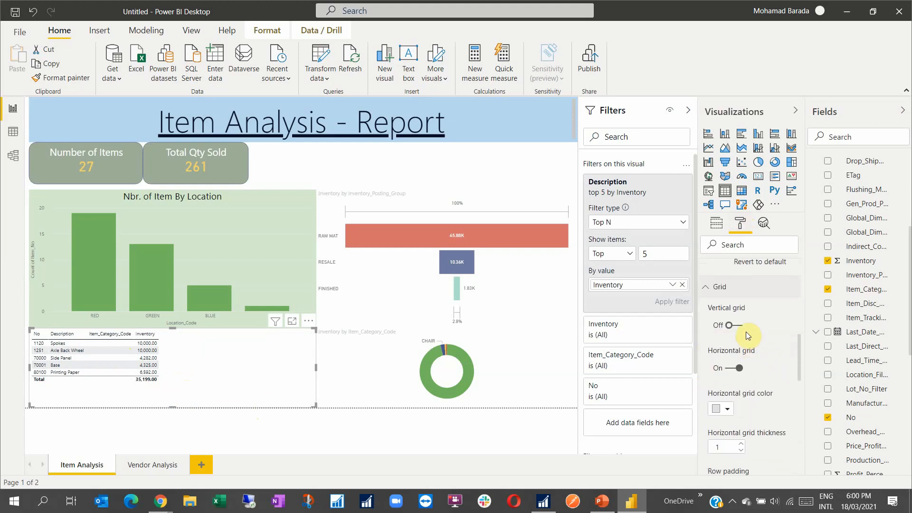
pyautogui.click(742, 326)
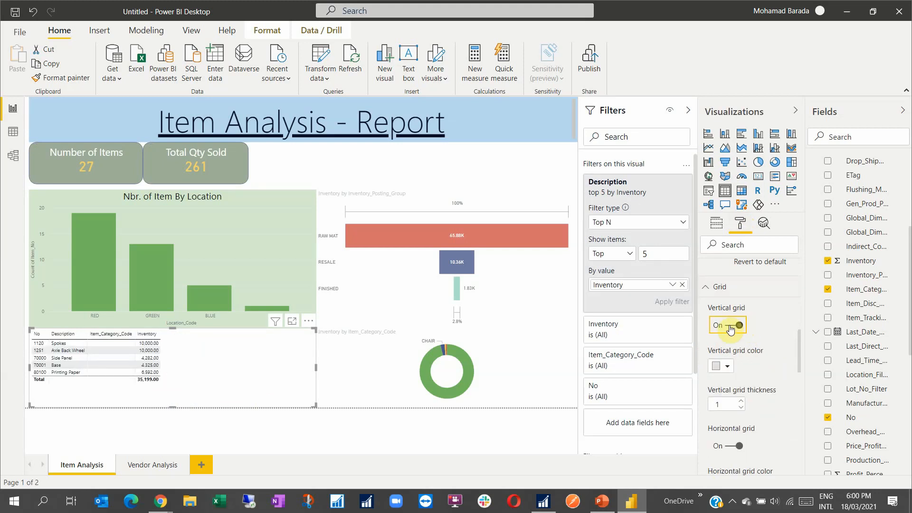
pyautogui.click(706, 292)
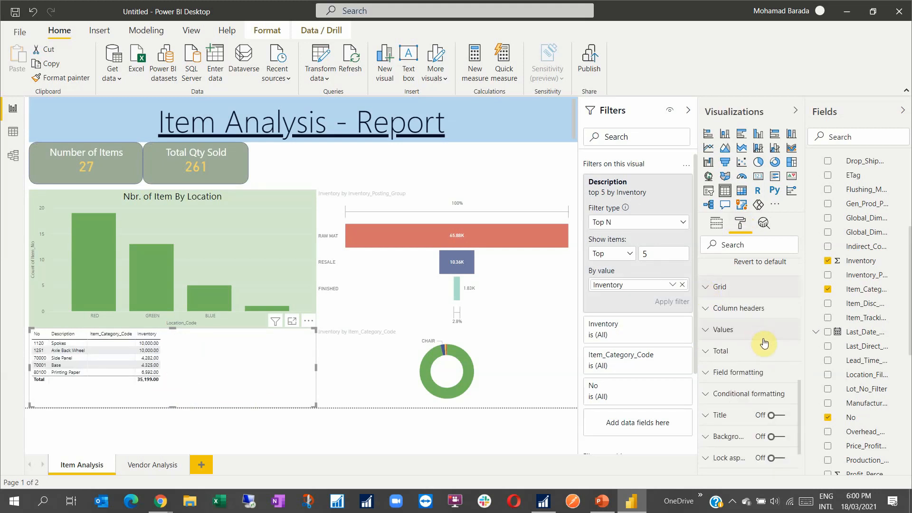
# - Turn on the table's title and set its text to "List of Top 5 Items By Quantity"
pyautogui.scroll(-1, 720, 357)
pyautogui.click(734, 317)
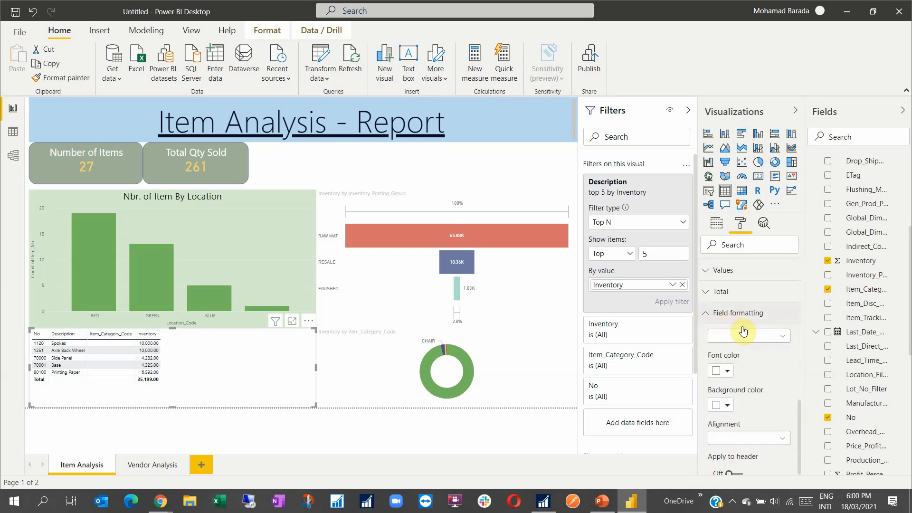
pyautogui.scroll(-5, 754, 372)
pyautogui.scroll(-3, 753, 373)
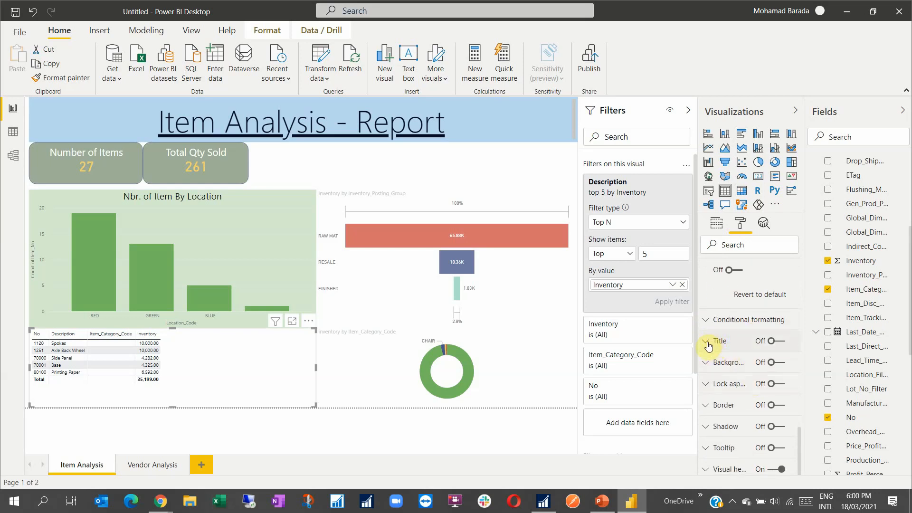
pyautogui.click(714, 345)
pyautogui.click(781, 342)
pyautogui.click(720, 375)
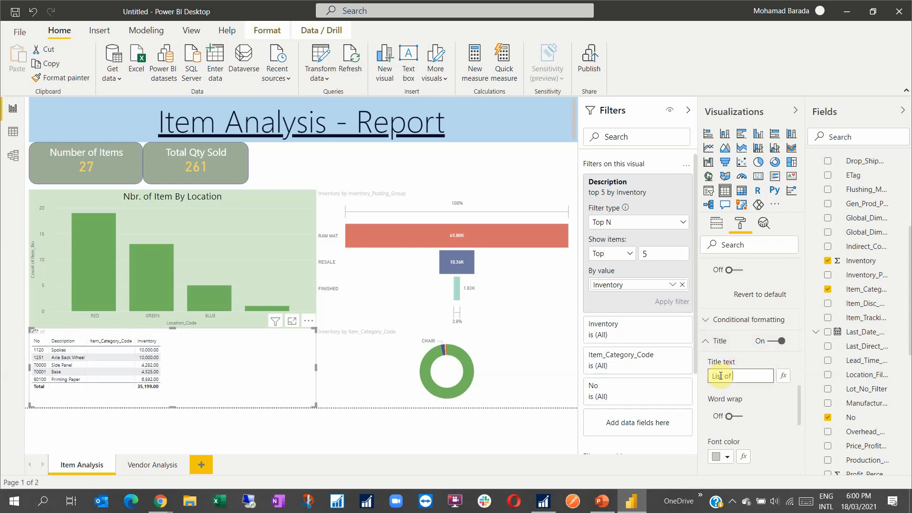
pyautogui.write('List of Top 5 Items By Quantity')
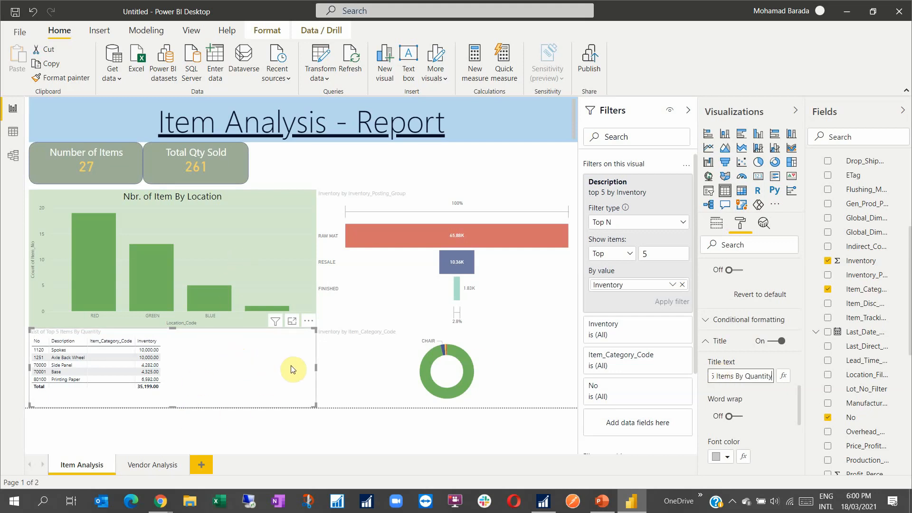
# - Swap the item table and the Nbr. of Item By Location chart so the table sits directly below the cards
pyautogui.moveTo(270, 359); pyautogui.dragTo(264, 258)
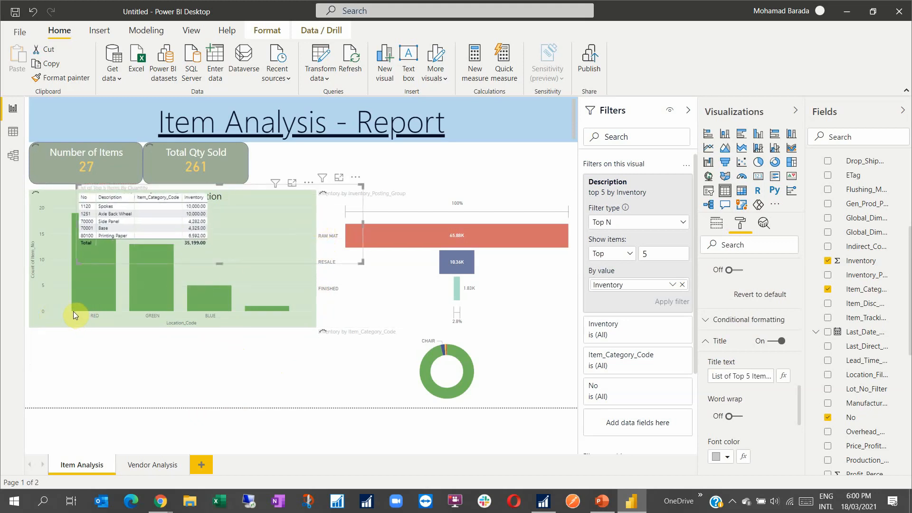
pyautogui.click(36, 284)
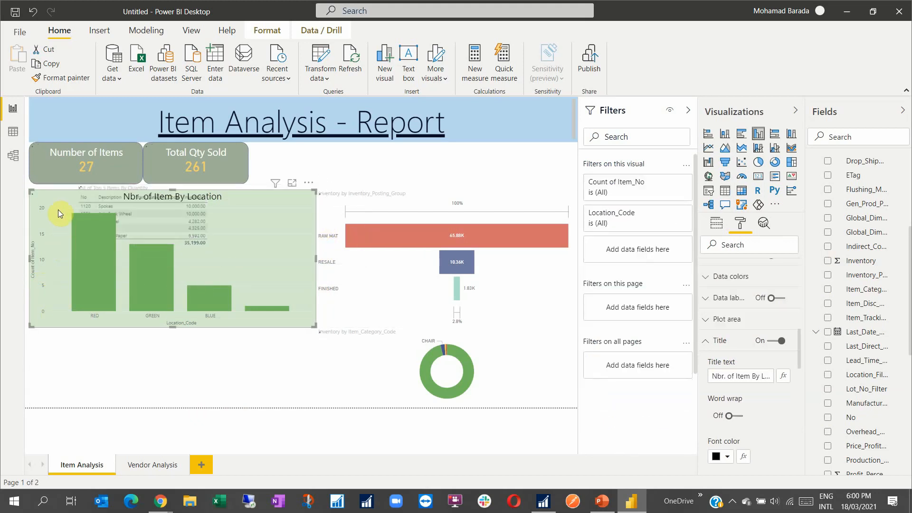
pyautogui.moveTo(55, 269); pyautogui.dragTo(49, 293)
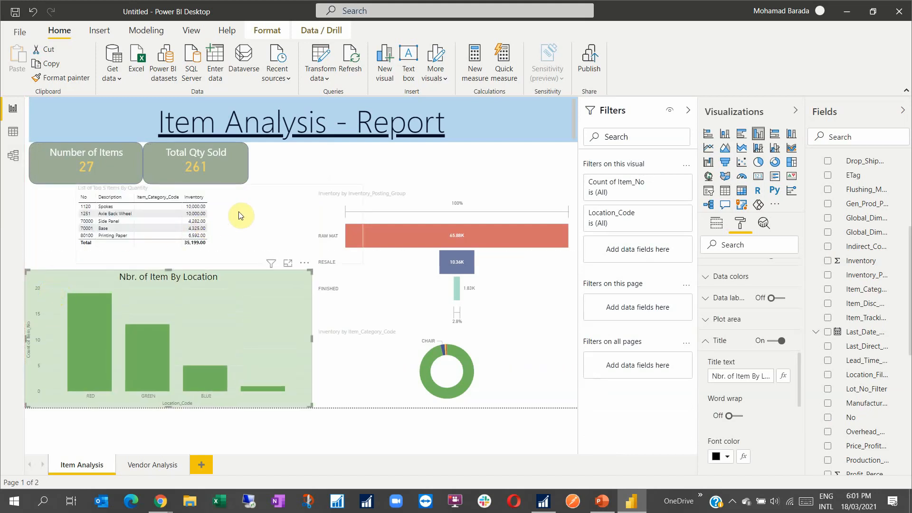
pyautogui.click(256, 211)
pyautogui.moveTo(244, 213); pyautogui.dragTo(173, 220)
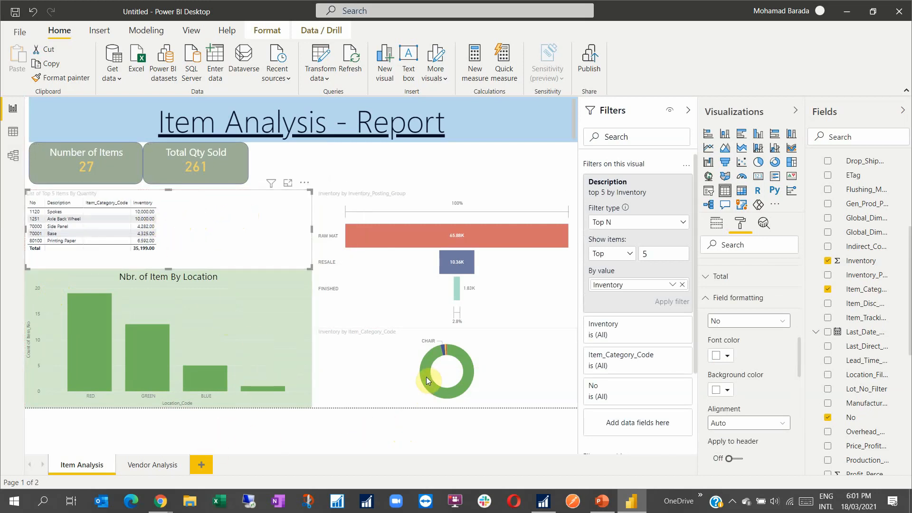
# - Move the Inventory by Inventory_Posting_Group funnel up to the report title and extend the Item_Category_Code donut chart upward to meet it
pyautogui.click(466, 336)
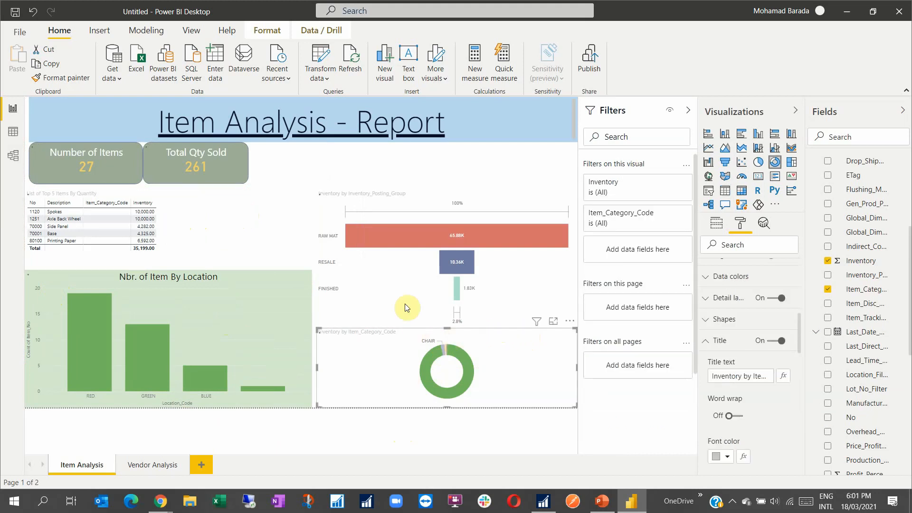
pyautogui.click(472, 196)
pyautogui.moveTo(474, 196); pyautogui.dragTo(481, 148)
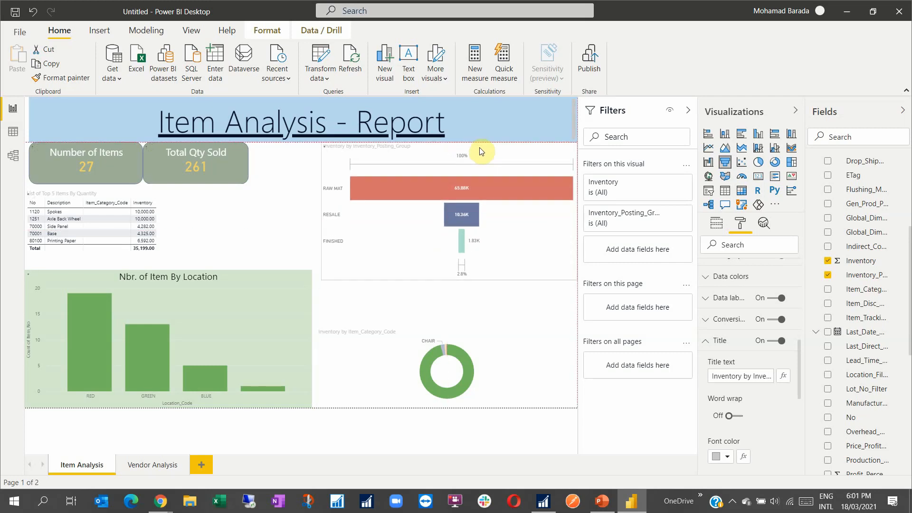
pyautogui.click(454, 327)
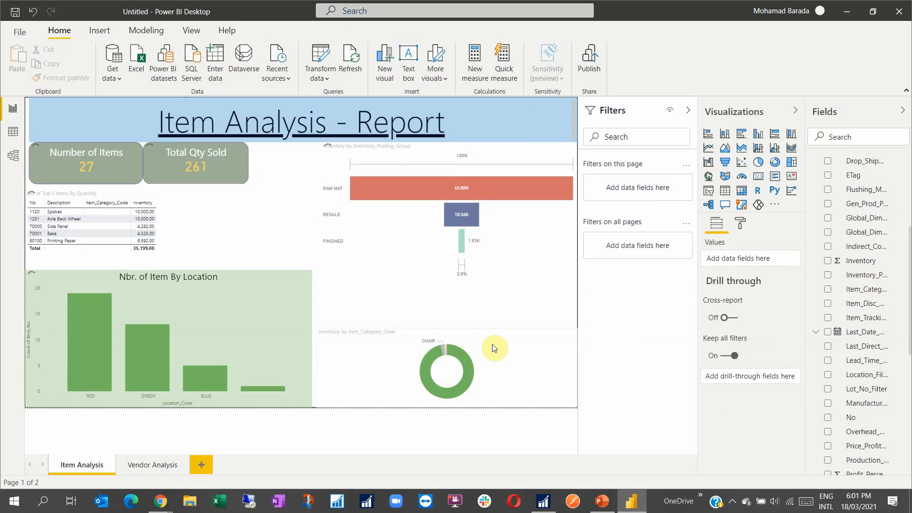
pyautogui.click(444, 336)
pyautogui.moveTo(449, 290); pyautogui.dragTo(393, 284)
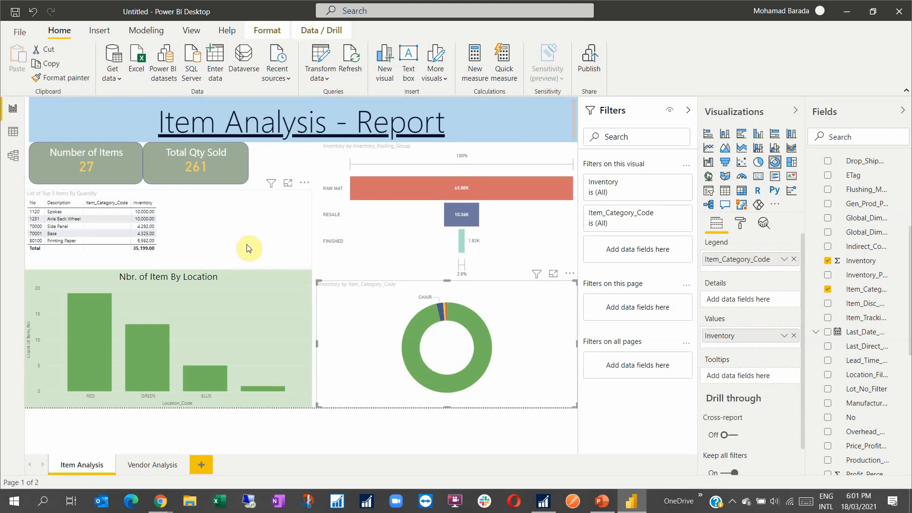
# - Change the Inventory by Item_Category_Code donut chart to a treemap
pyautogui.click(283, 166)
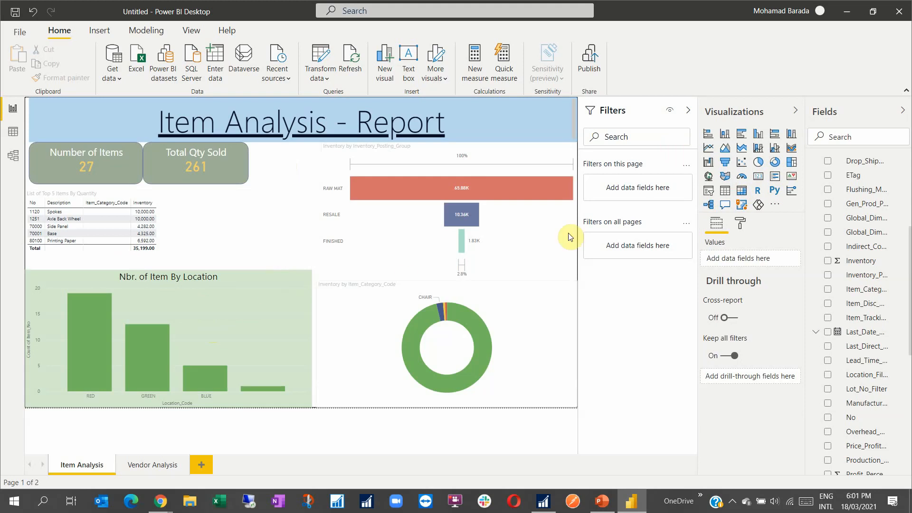
pyautogui.click(486, 322)
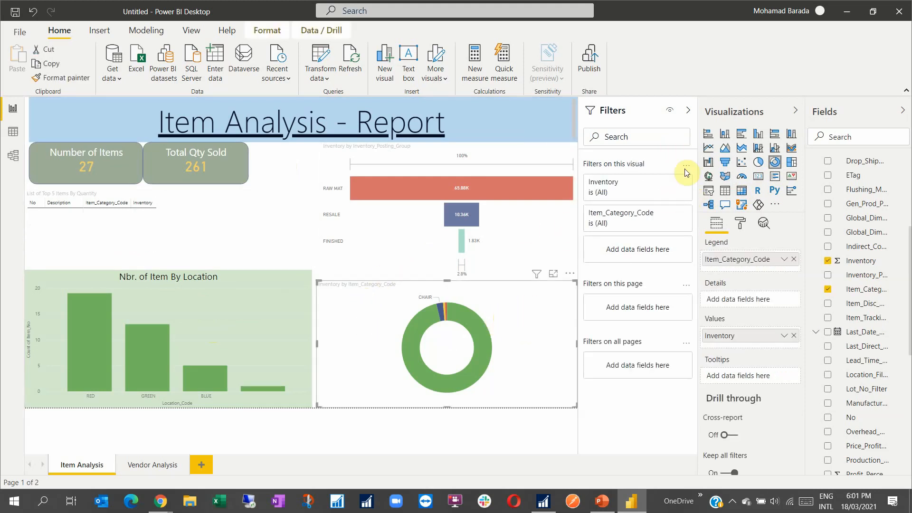
pyautogui.click(791, 162)
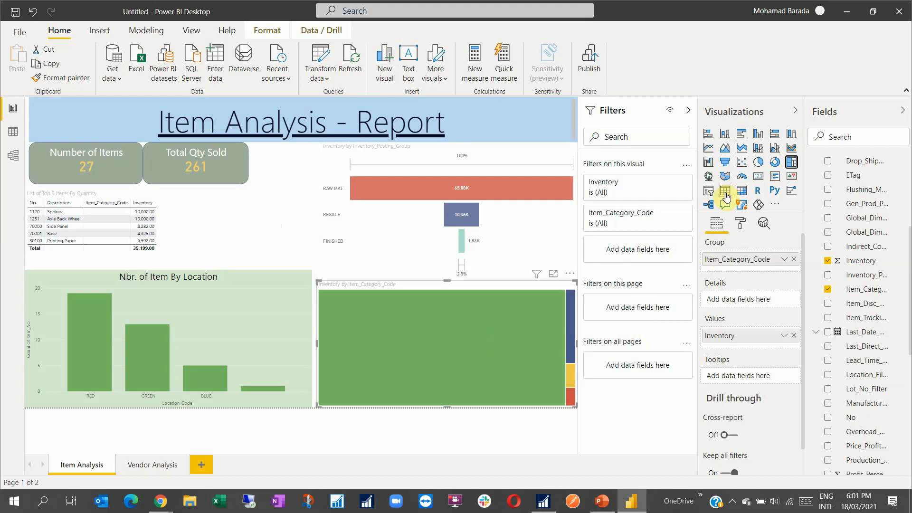
# - Insert a separate empty slicer visual on the report page, keeping the Item_Category_Code visual as a treemap
pyautogui.click(709, 192)
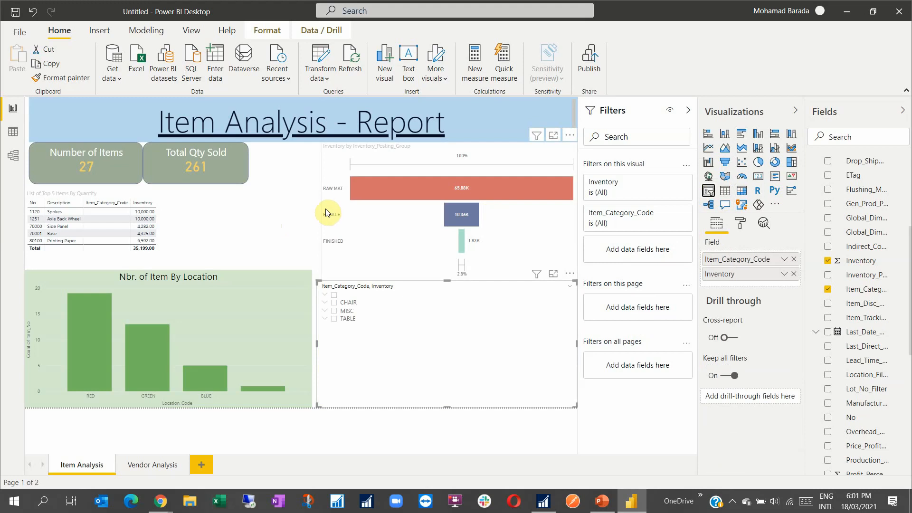
pyautogui.hotkey('ctrl', 'z')
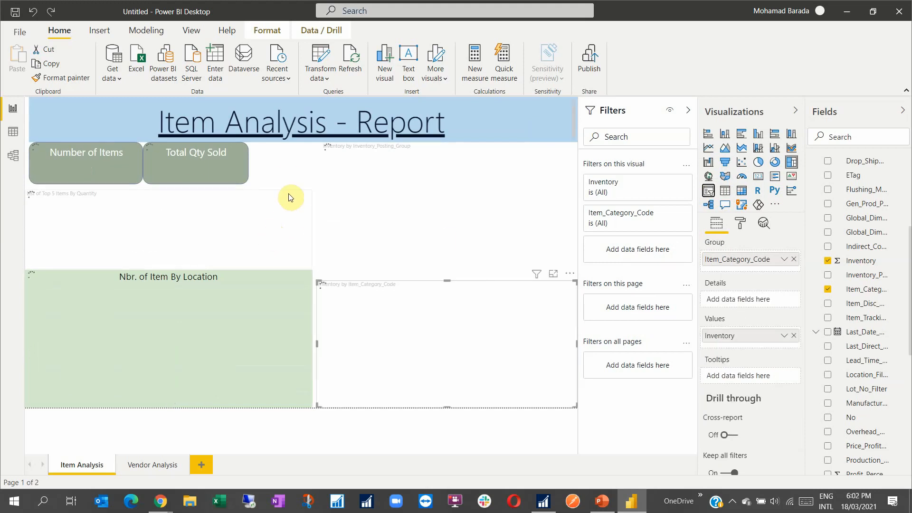
pyautogui.click(280, 160)
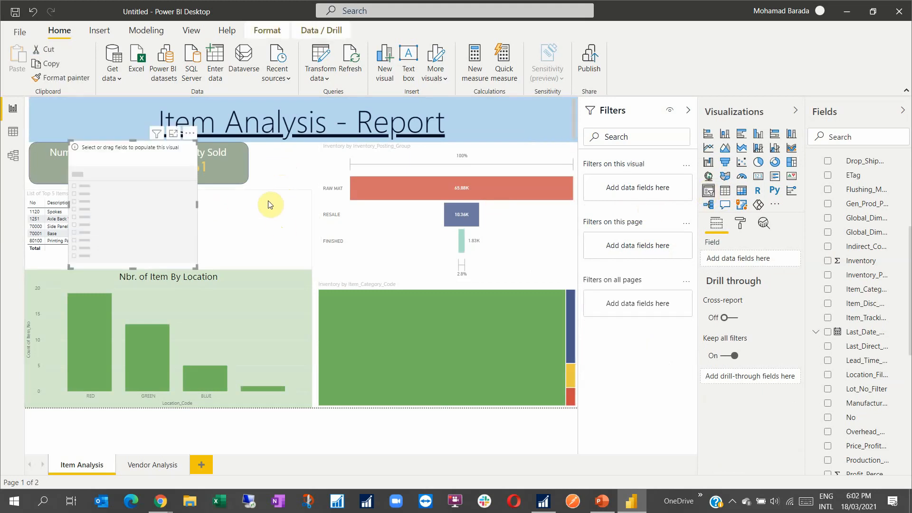
# - Stretch the empty slicer into a low strip from the Total Qty Sold card to the page edge, lowering the funnel's upper edge to make room
pyautogui.moveTo(142, 156); pyautogui.dragTo(265, 159)
pyautogui.click(426, 152)
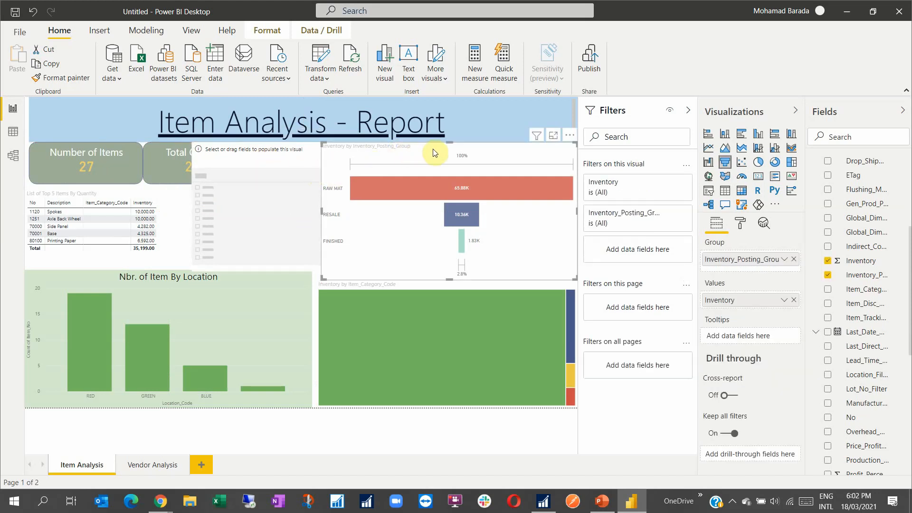
pyautogui.moveTo(449, 143); pyautogui.dragTo(449, 175)
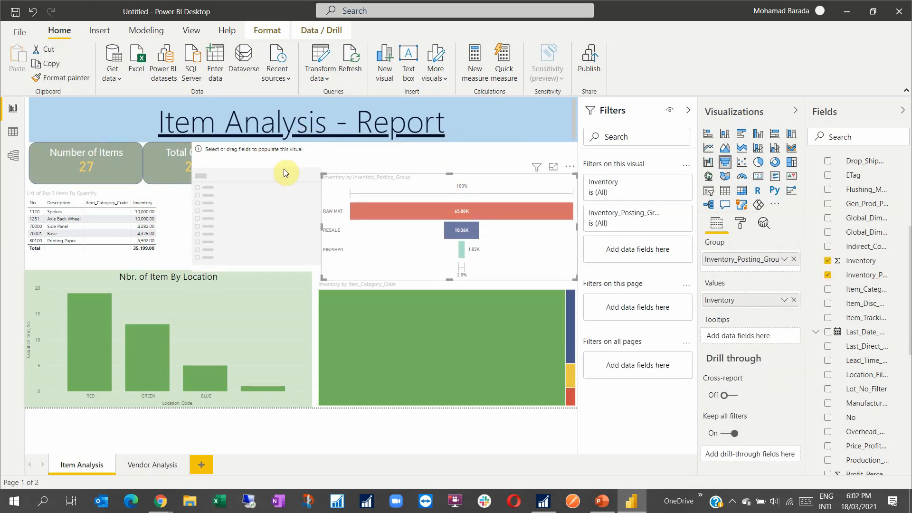
pyautogui.click(292, 230)
pyautogui.moveTo(256, 269); pyautogui.dragTo(275, 190)
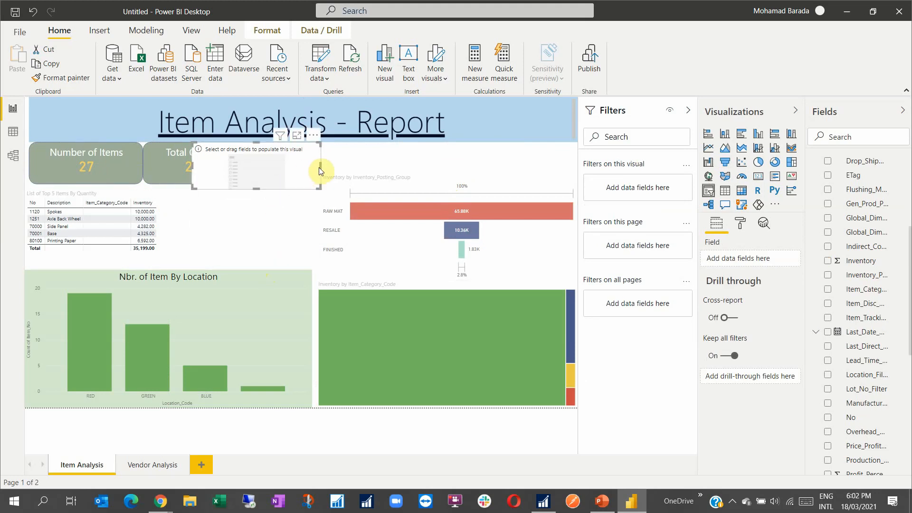
pyautogui.moveTo(318, 167); pyautogui.dragTo(571, 166)
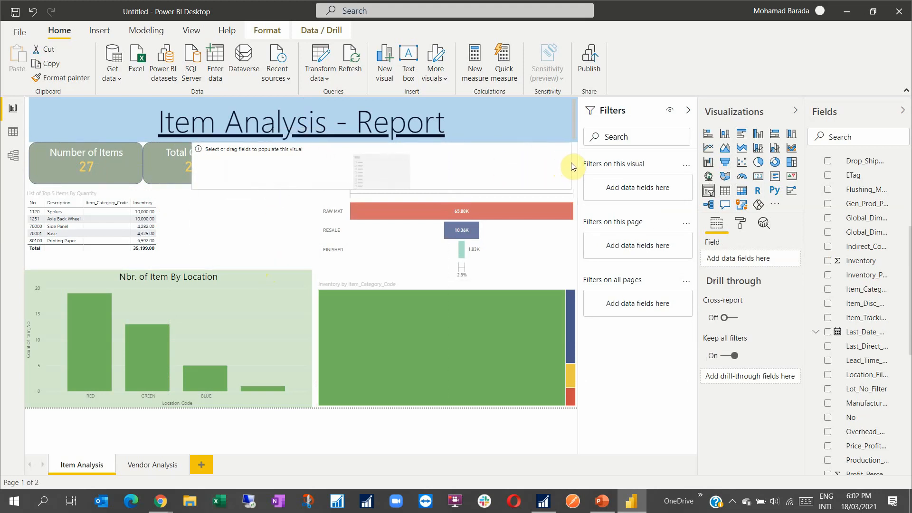
pyautogui.moveTo(192, 164); pyautogui.dragTo(252, 163)
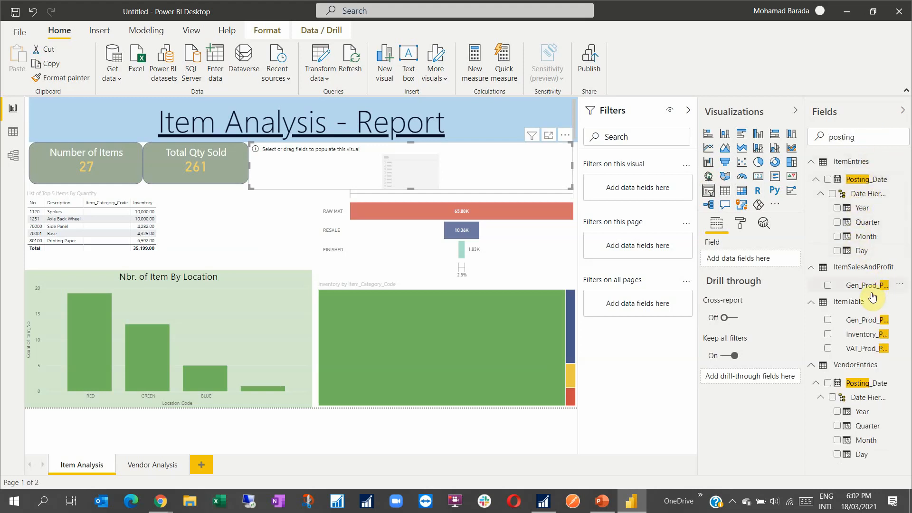
# - Populate the slicer with the ItemTable Inventory_Posting_Group field and shorten it slightly to line up with the cards
pyautogui.moveTo(858, 338); pyautogui.dragTo(755, 259)
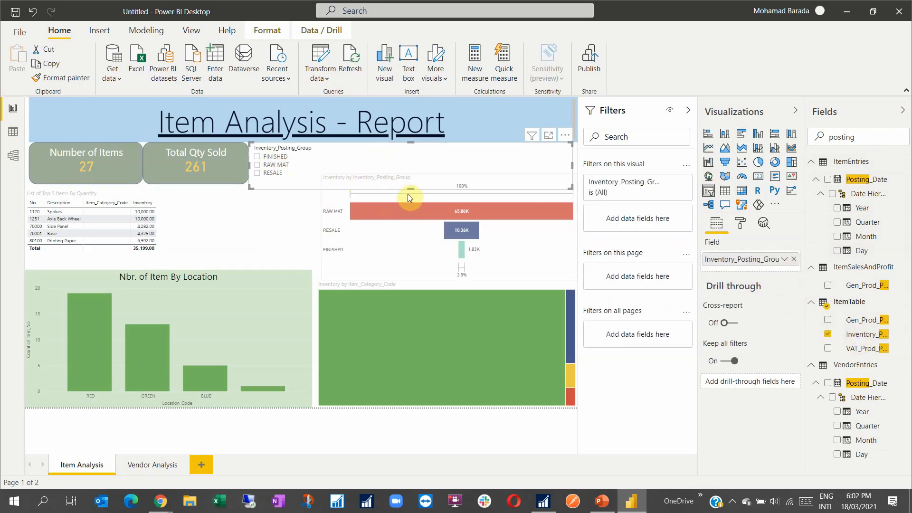
pyautogui.moveTo(410, 188); pyautogui.dragTo(412, 182)
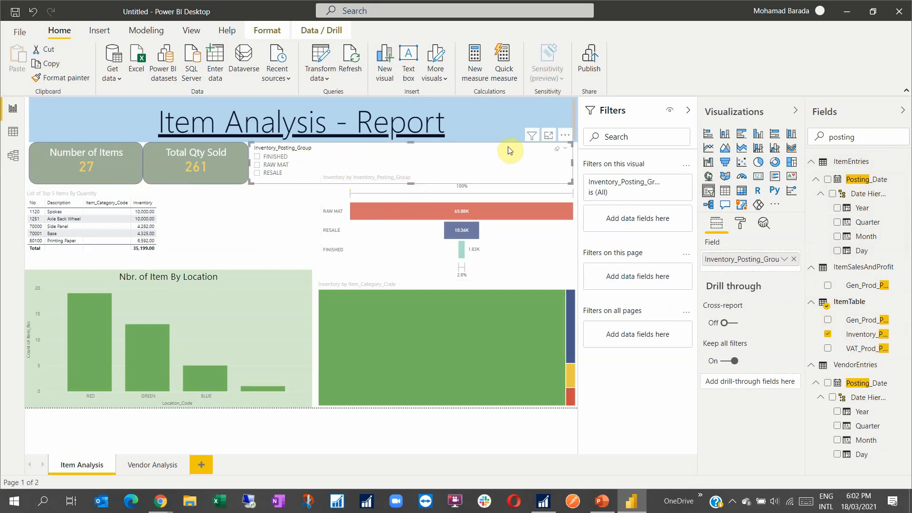
pyautogui.click(565, 136)
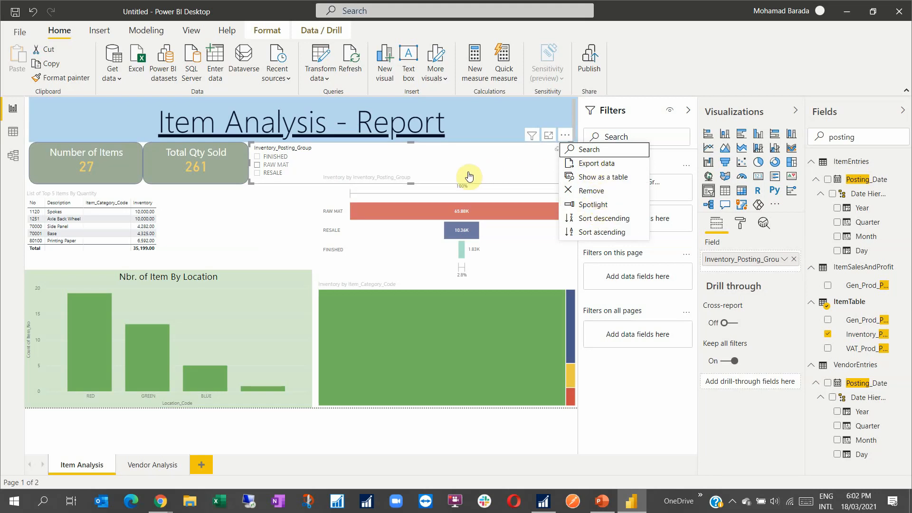
pyautogui.click(394, 178)
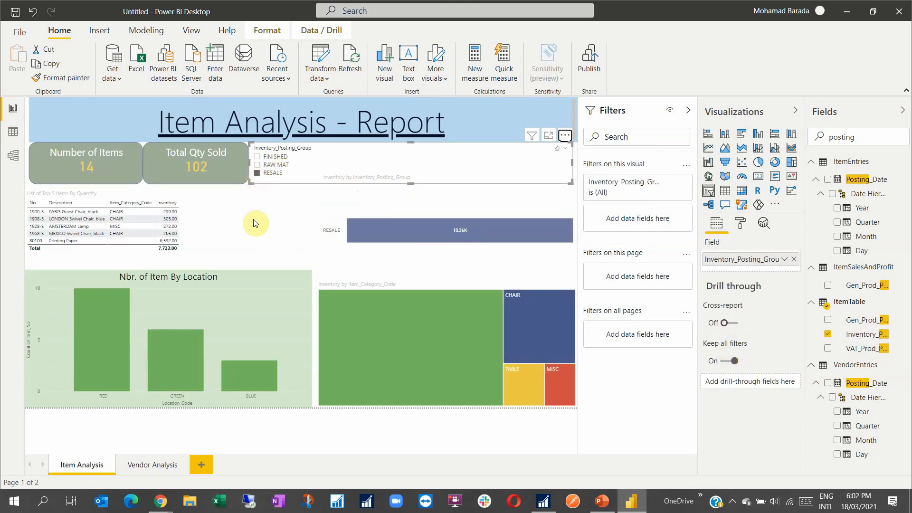
# - Test the Inventory_Posting_Group slicer by filtering the report to FINISHED and to RESALE, and examine how the visuals respond
pyautogui.click(256, 173)
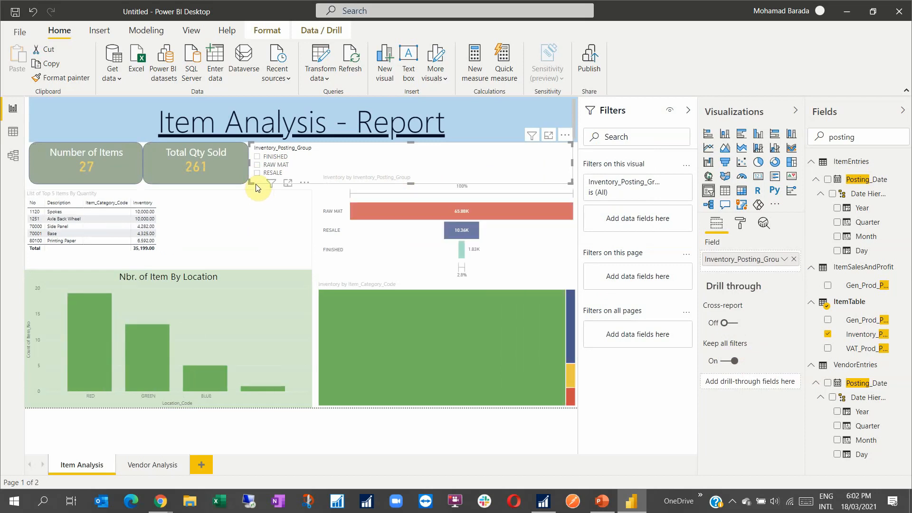
pyautogui.click(257, 159)
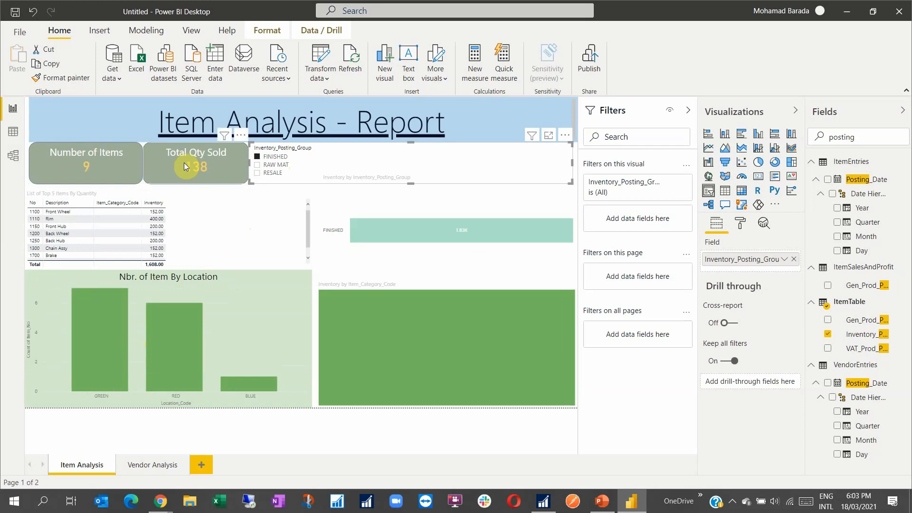
pyautogui.click(258, 157)
pyautogui.click(258, 173)
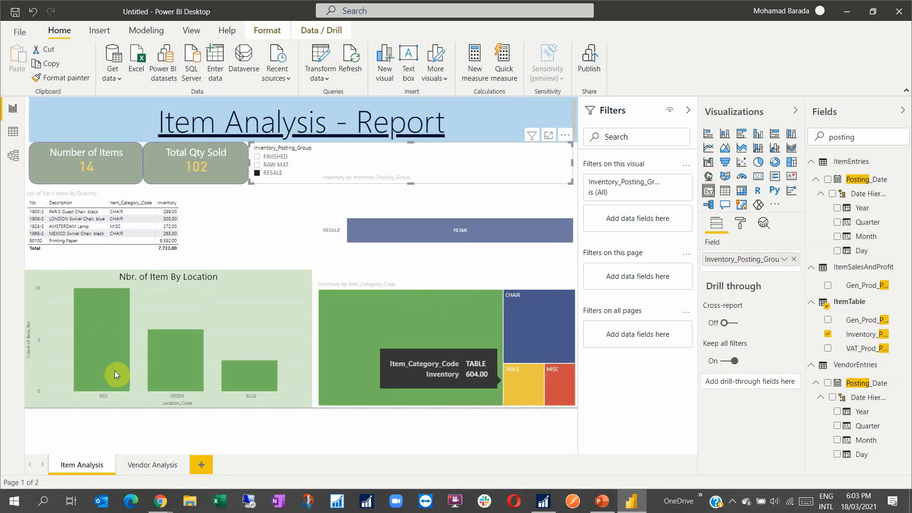
pyautogui.moveTo(161, 501)
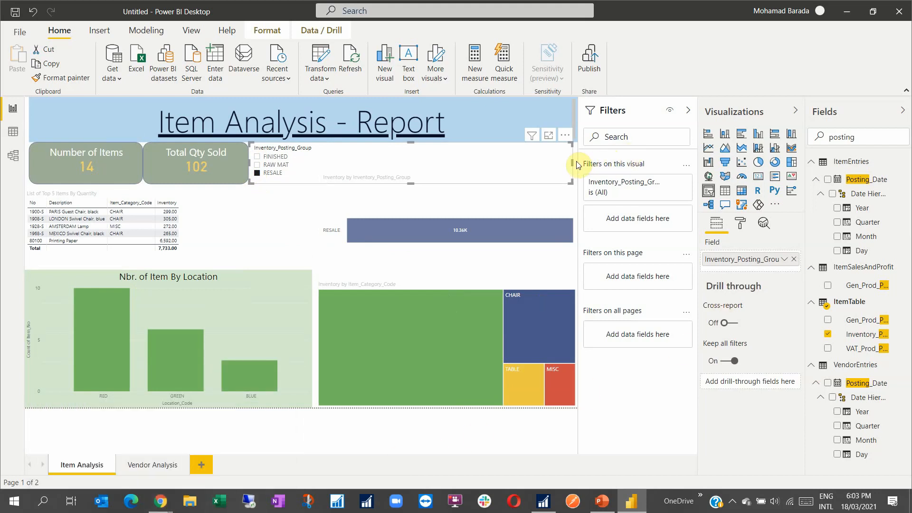
# - Narrow the Inventory_Posting_Group slicer to fit its labels and turn on cross-report drill through for the Item Analysis page
pyautogui.moveTo(573, 162); pyautogui.dragTo(346, 175)
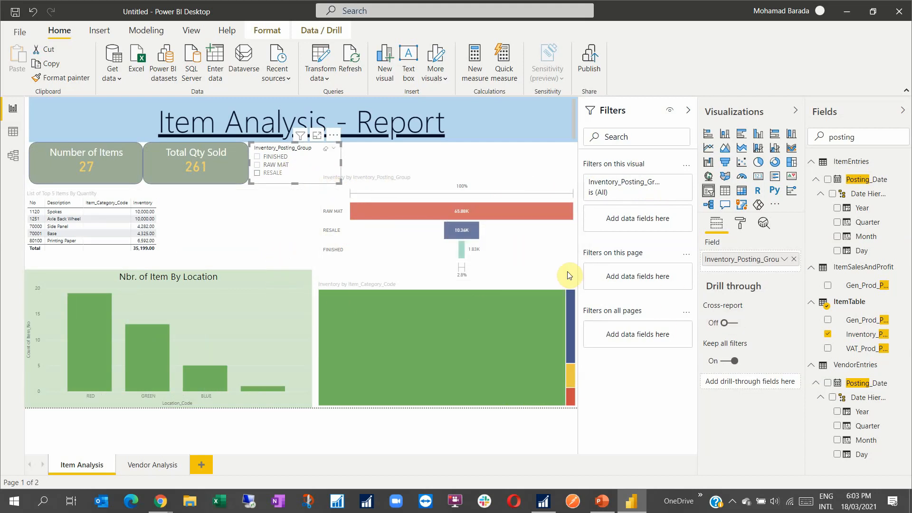
pyautogui.click(736, 325)
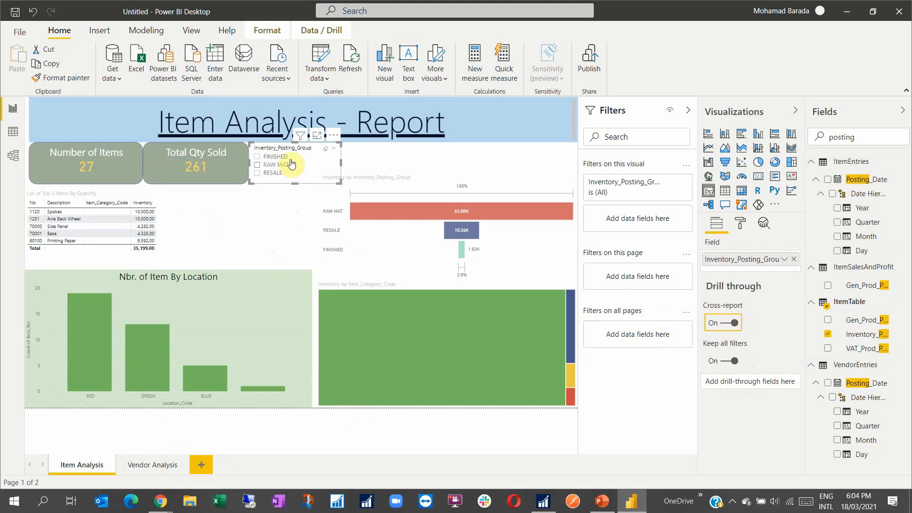
pyautogui.click(152, 465)
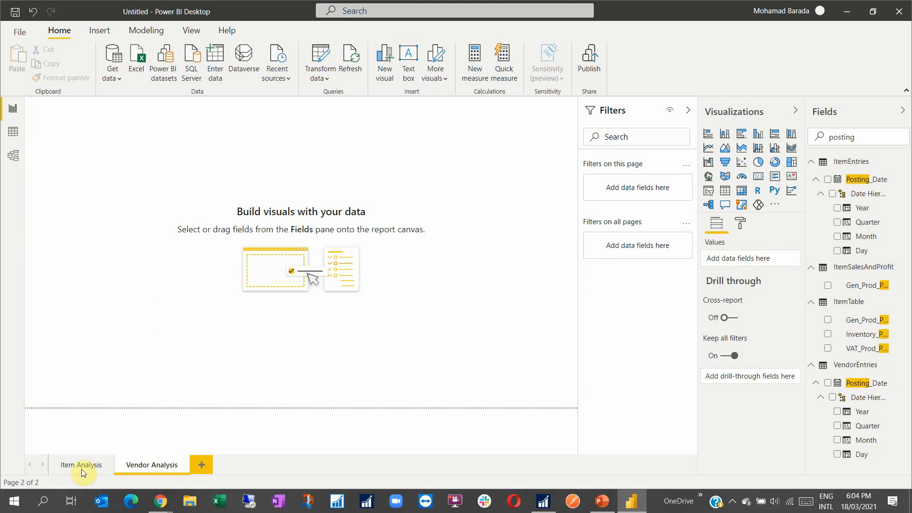
pyautogui.click(92, 459)
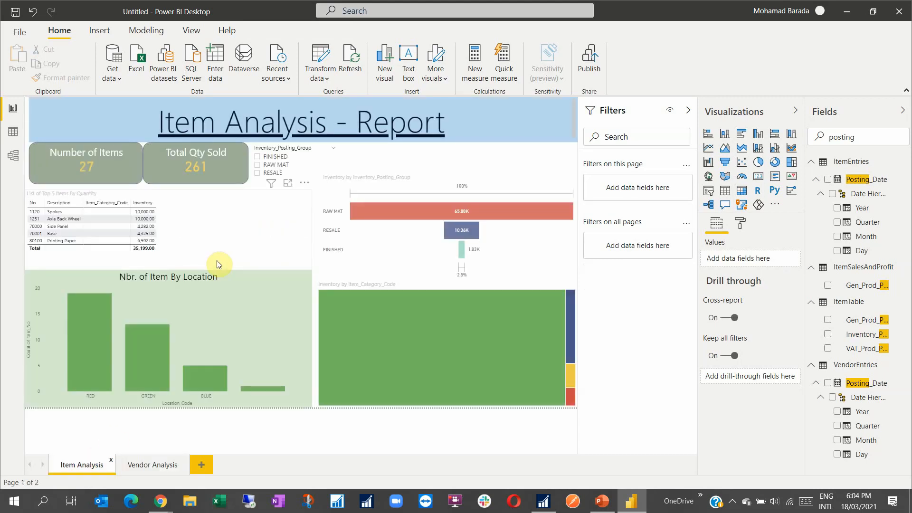
# - Turn on the "Select all" option in the Inventory_Posting_Group slicer's selection controls
pyautogui.click(315, 173)
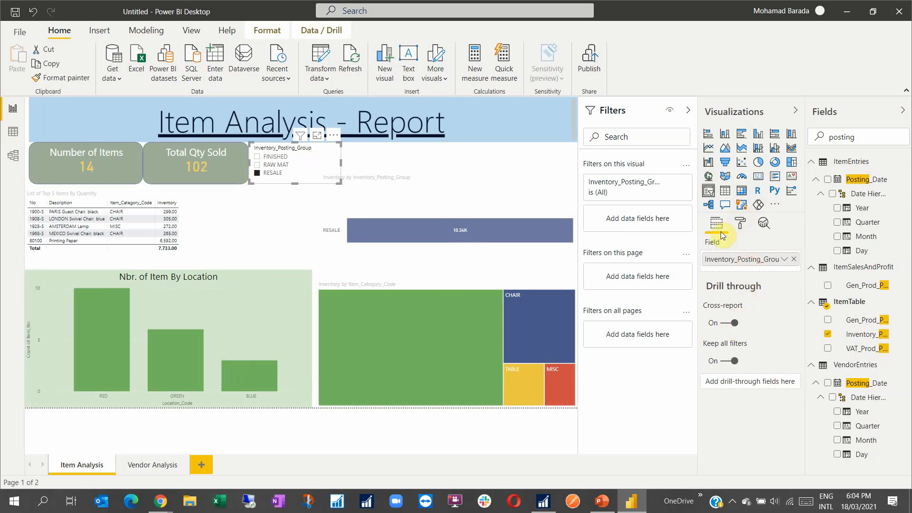
pyautogui.click(741, 225)
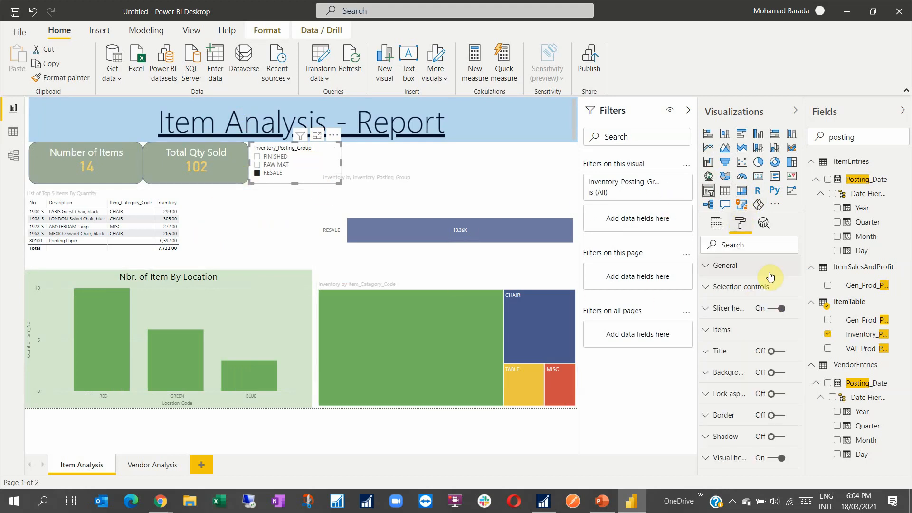
pyautogui.click(708, 293)
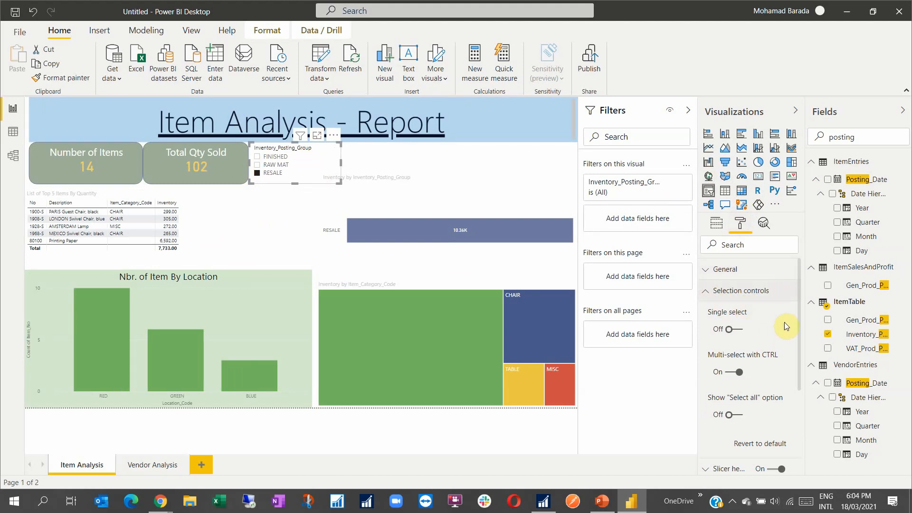
pyautogui.scroll(-2, 731, 332)
pyautogui.scroll(2, 734, 341)
pyautogui.scroll(-2, 731, 361)
pyautogui.click(740, 356)
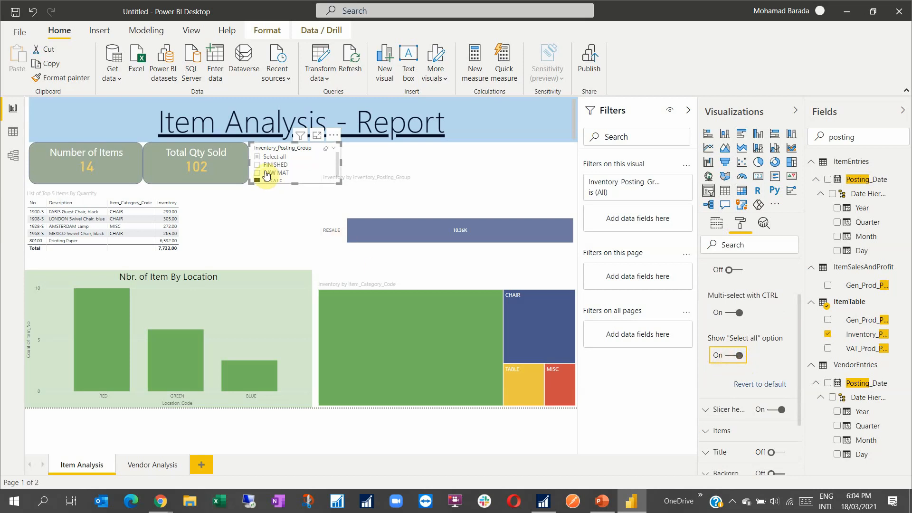
# - Examine the slicer's header and items formatting options, such as font color, background, outline and text size
pyautogui.scroll(-1, 736, 336)
pyautogui.scroll(-2, 737, 337)
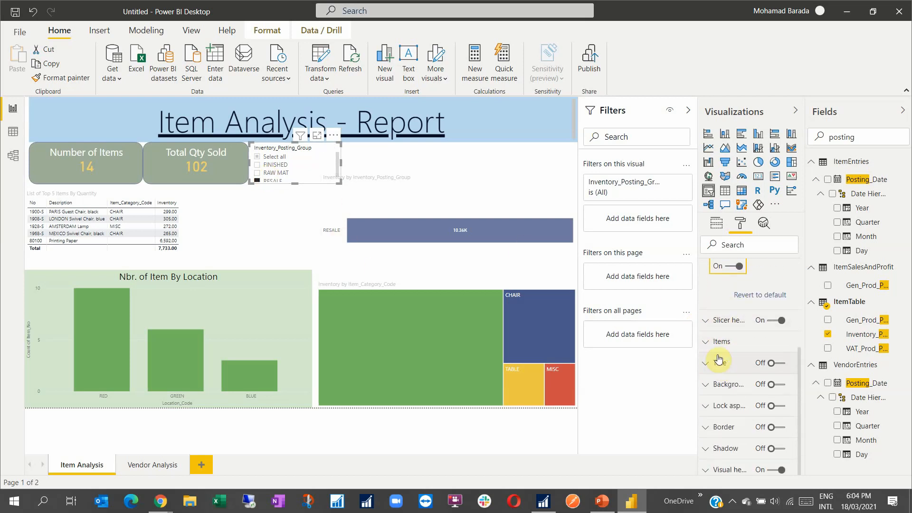
pyautogui.scroll(-4, 745, 388)
pyautogui.scroll(-4, 754, 395)
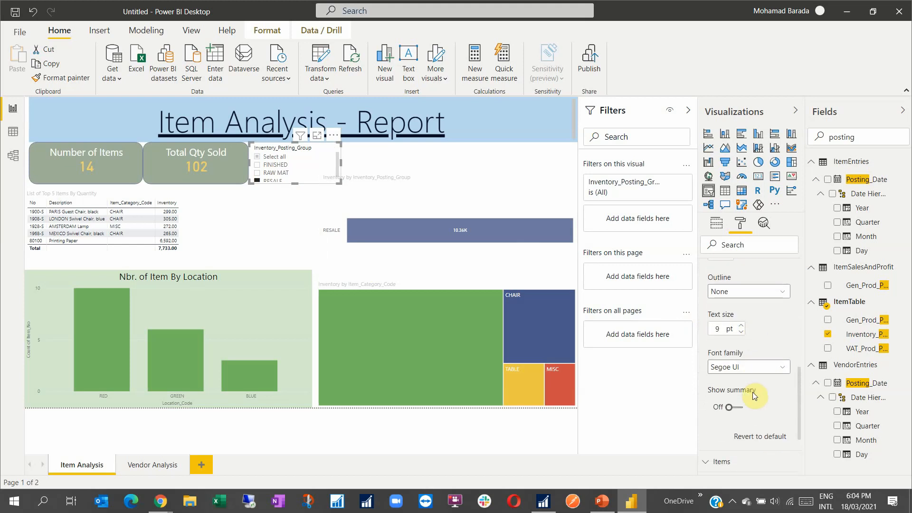
pyautogui.scroll(8, 762, 384)
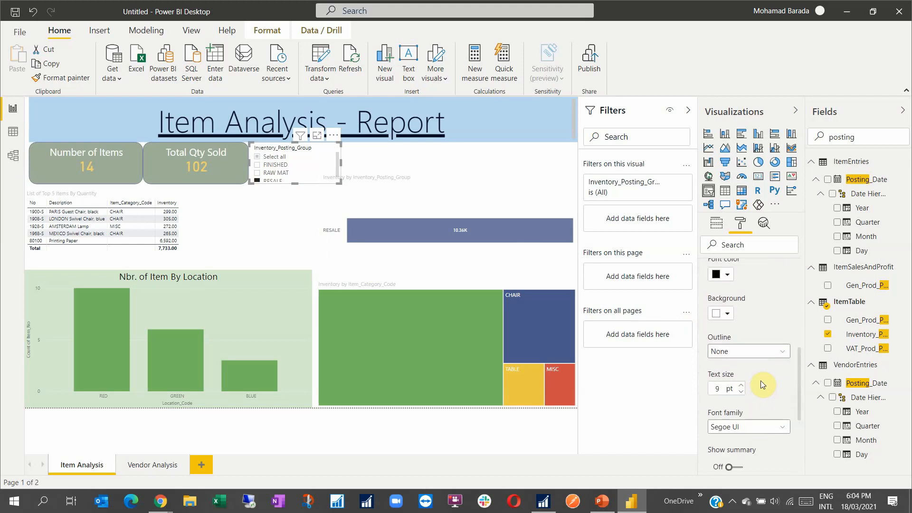
pyautogui.click(706, 323)
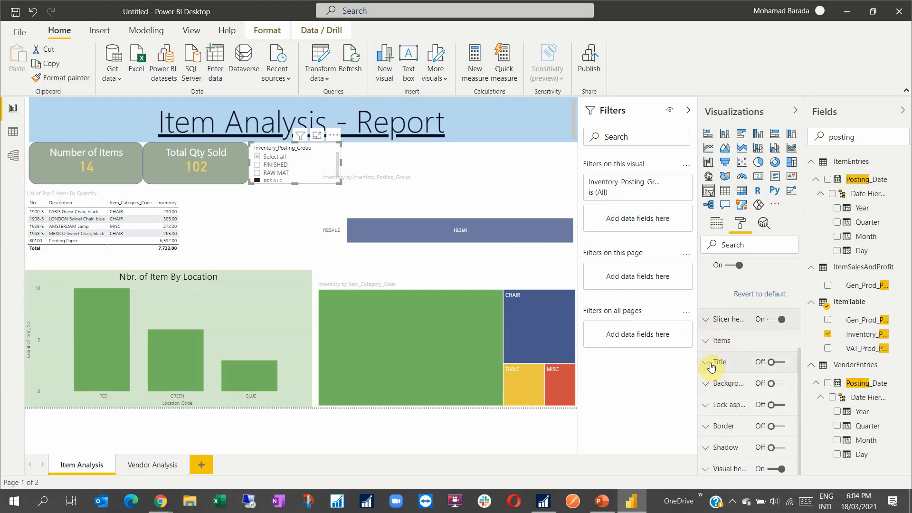
pyautogui.click(705, 343)
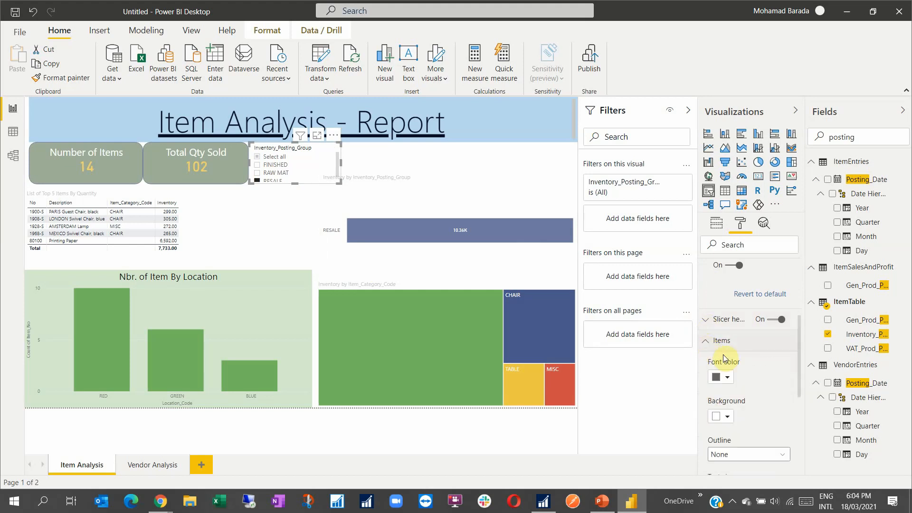
pyautogui.scroll(-3, 765, 372)
pyautogui.scroll(-2, 765, 375)
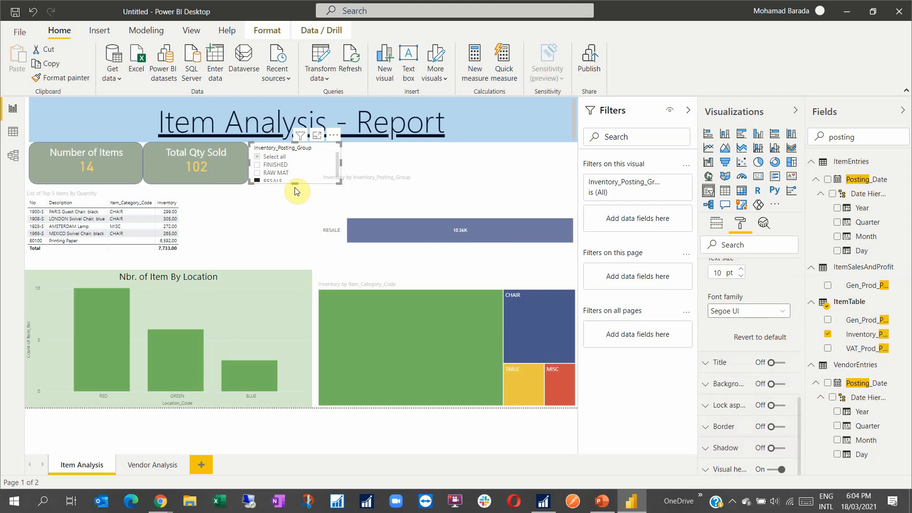
# - Search the AppSource visuals gallery for "slicer" and browse the offered slicer visuals
pyautogui.click(774, 204)
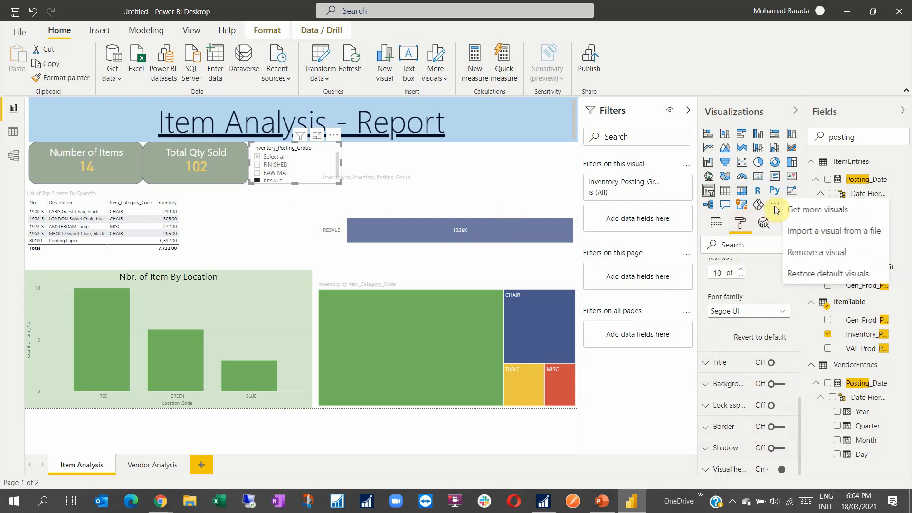
pyautogui.click(802, 214)
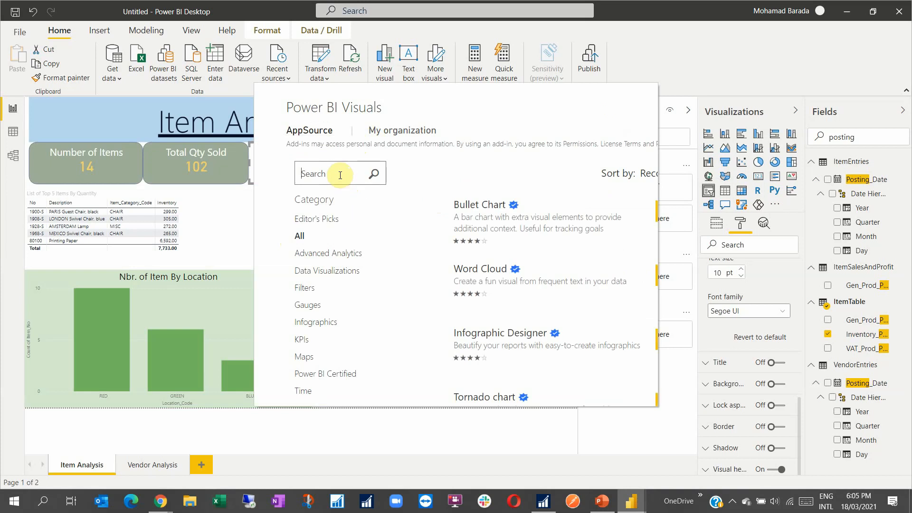
pyautogui.write('slicer')
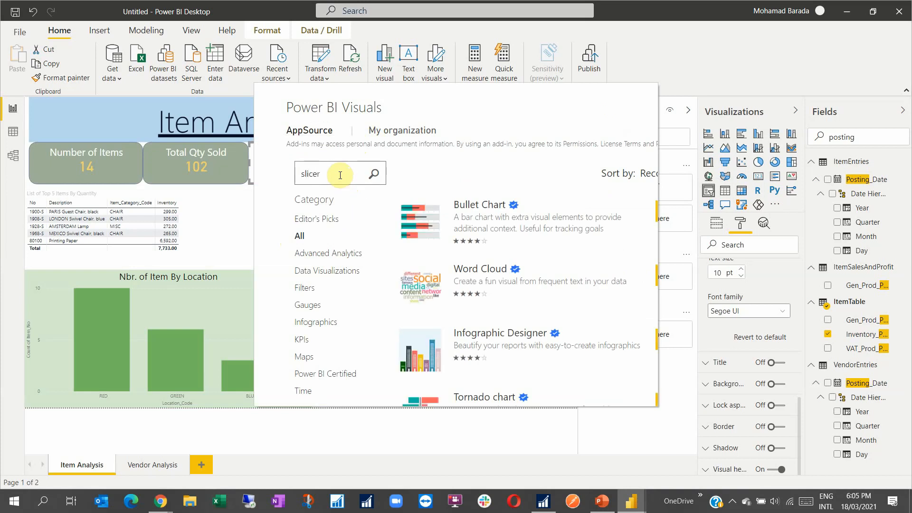
pyautogui.press('Return')
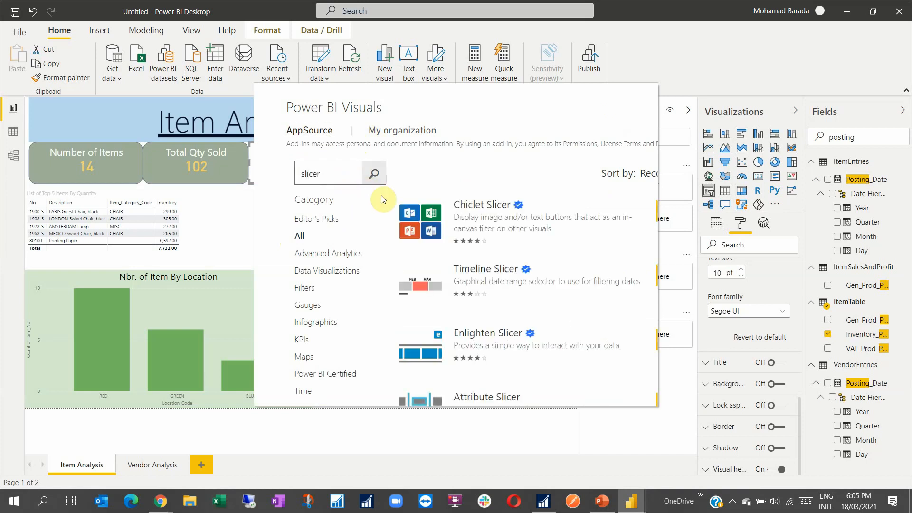
pyautogui.scroll(-3, 477, 285)
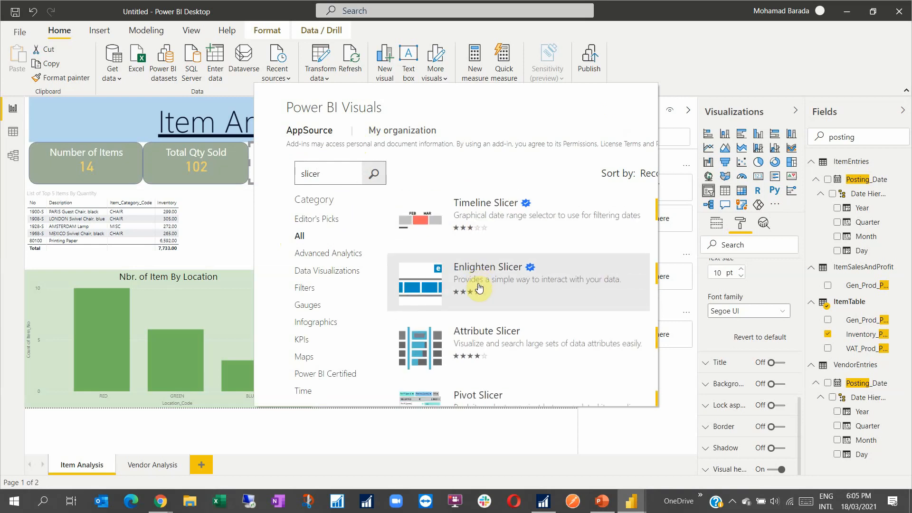
pyautogui.scroll(-1, 478, 292)
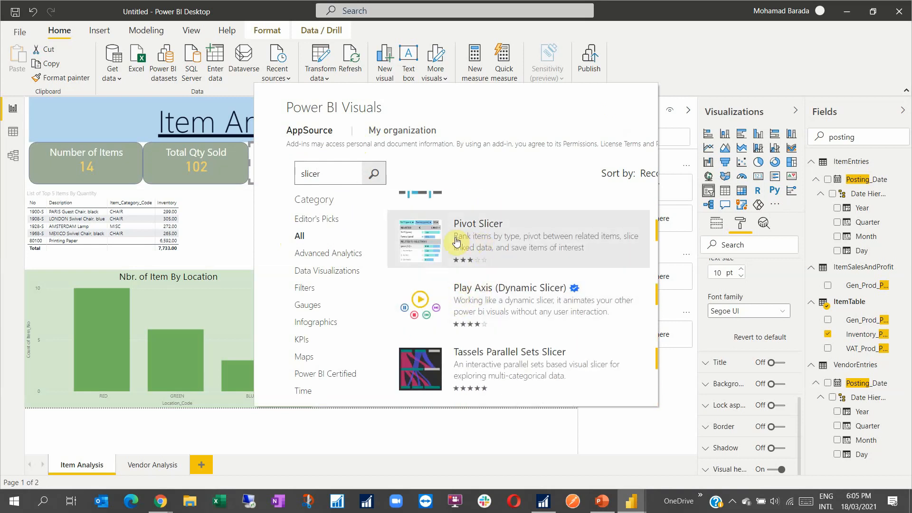
pyautogui.scroll(-3, 479, 259)
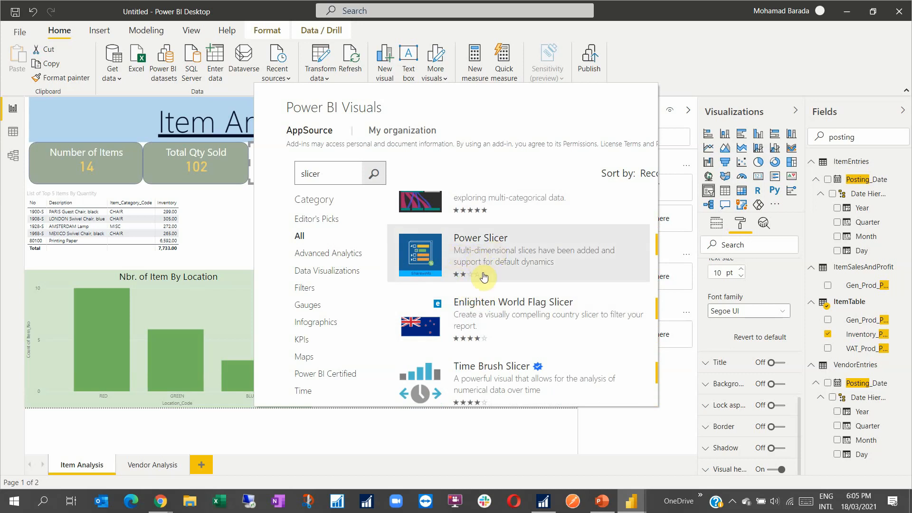
pyautogui.scroll(-2, 483, 277)
pyautogui.scroll(-1, 475, 314)
pyautogui.scroll(-3, 477, 318)
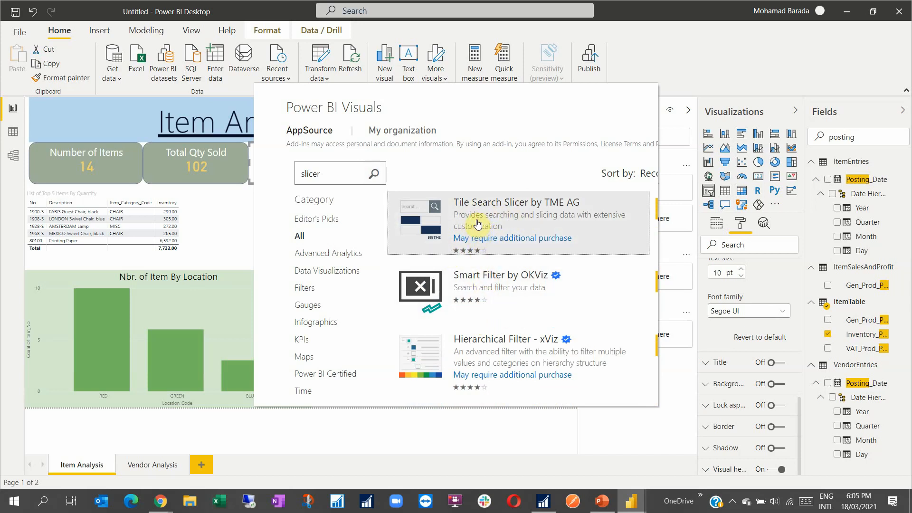
# - Import the Tile Search Slicer by TME AG visual into the report
pyautogui.click(478, 224)
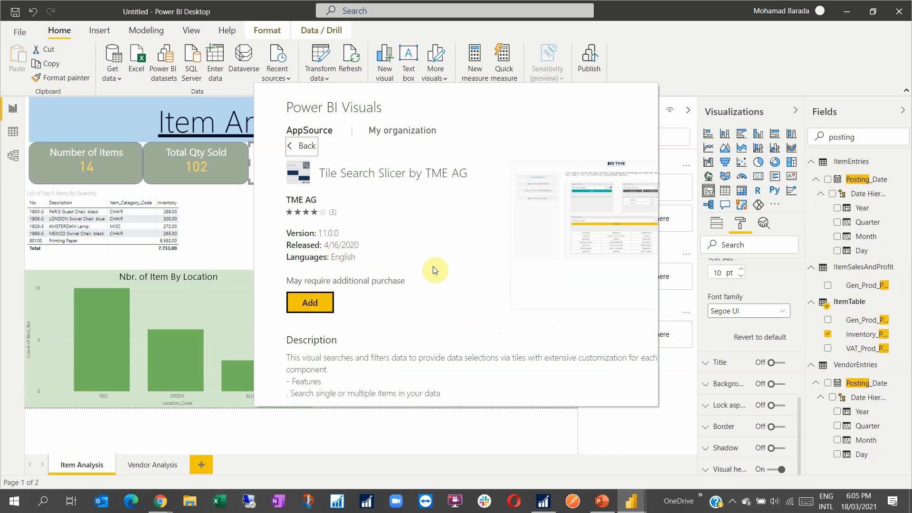
pyautogui.click(311, 304)
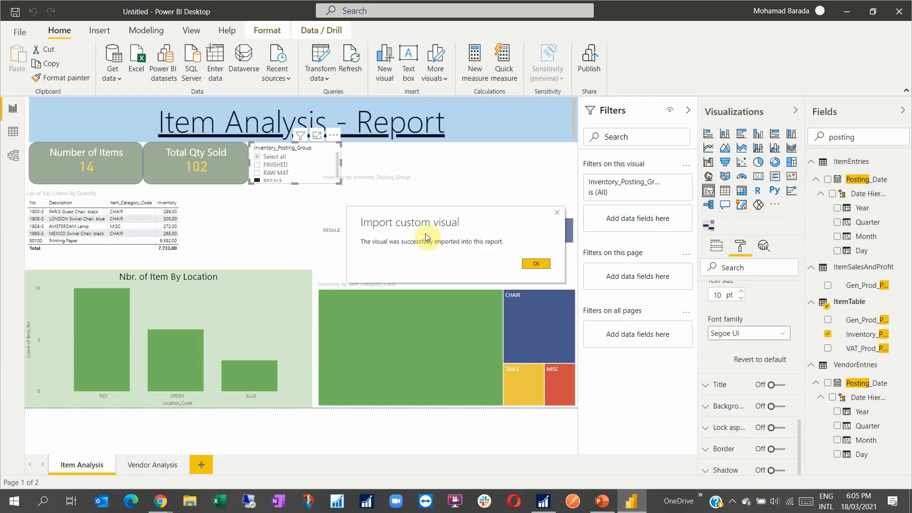
pyautogui.click(537, 263)
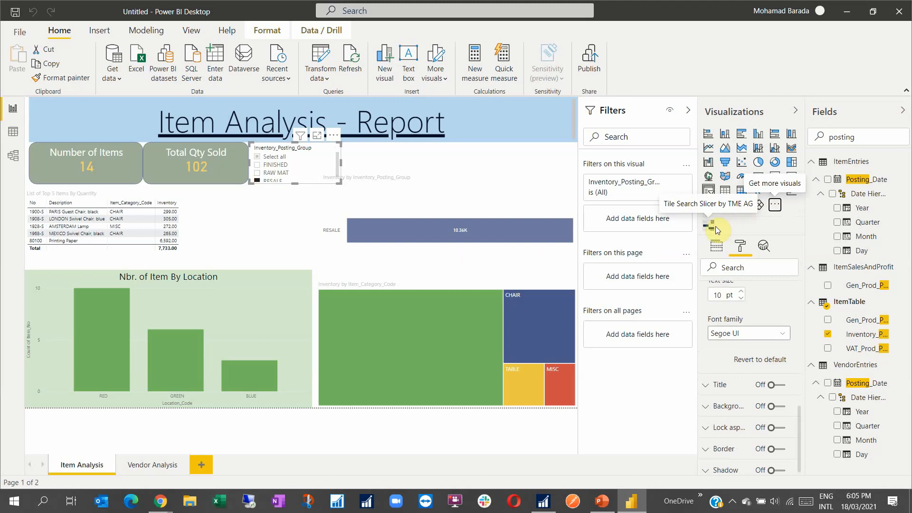
# - Convert the Inventory_Posting_Group slicer to an enlarged Tile Search Slicer and test its FINISHED and RESALE tiles, clearing the selection at the end
pyautogui.click(708, 228)
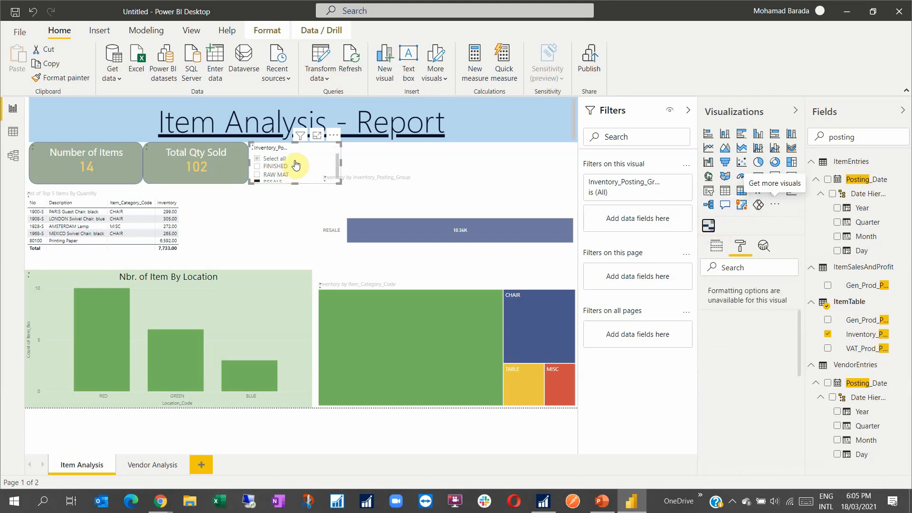
pyautogui.moveTo(340, 182); pyautogui.dragTo(361, 195)
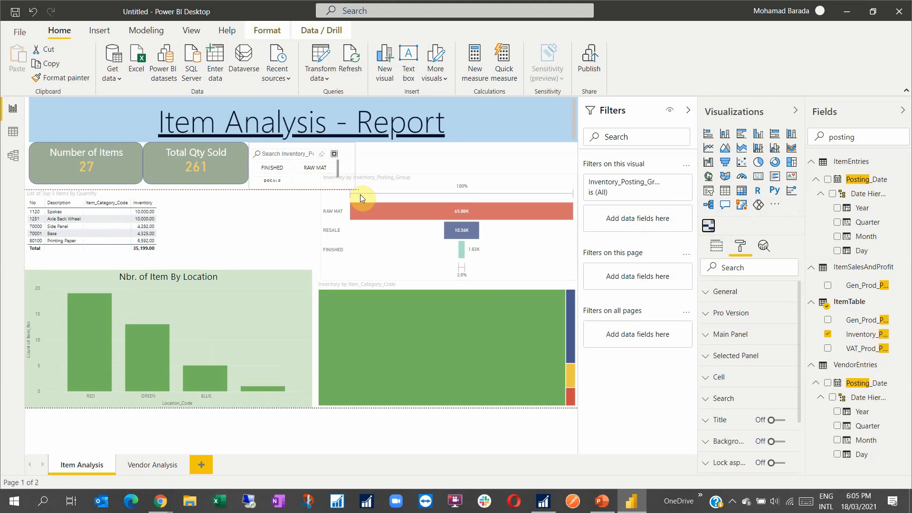
pyautogui.click(280, 172)
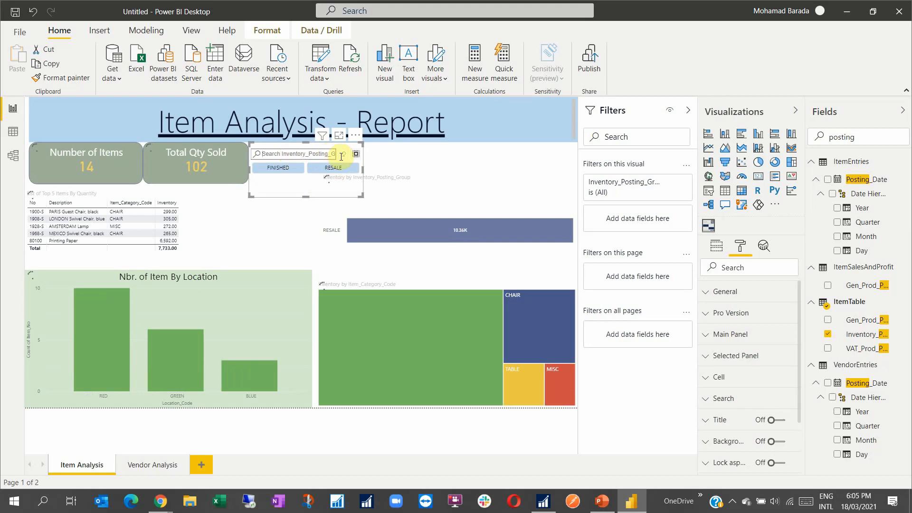
pyautogui.click(343, 154)
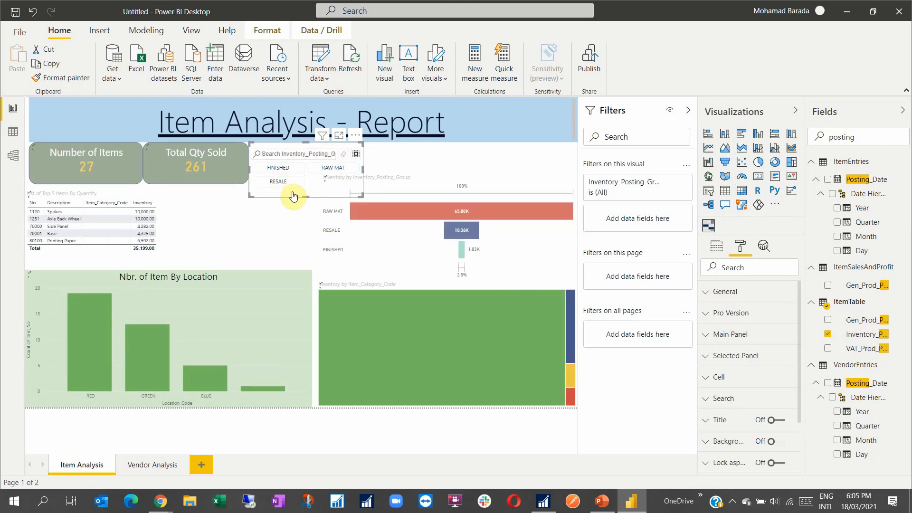
# - Widen the tile slicer across the space beside the Total Qty Sold card and filter the report to RAW MAT
pyautogui.moveTo(401, 190); pyautogui.dragTo(471, 171)
pyautogui.click(469, 136)
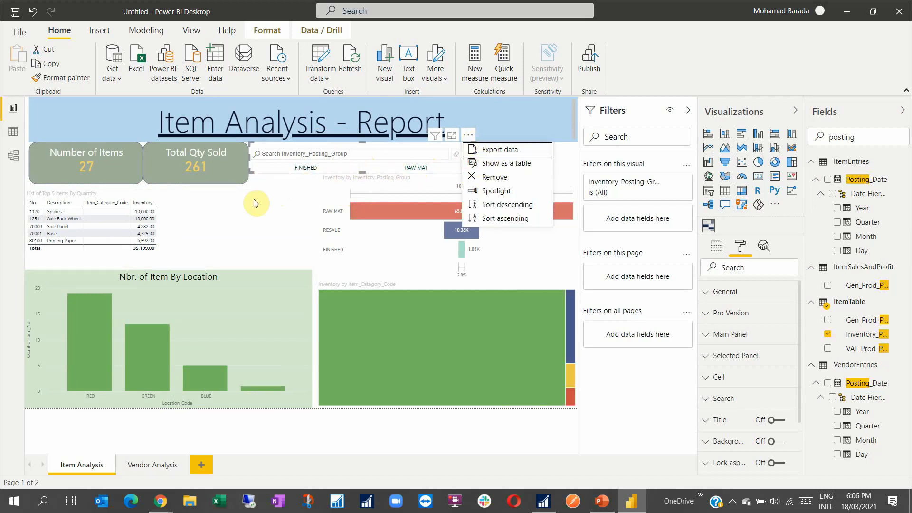
pyautogui.click(271, 207)
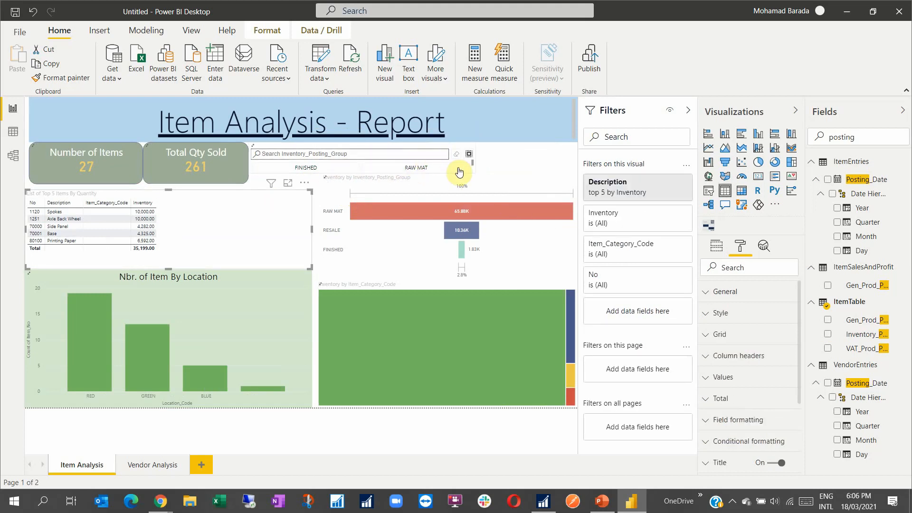
pyautogui.click(418, 156)
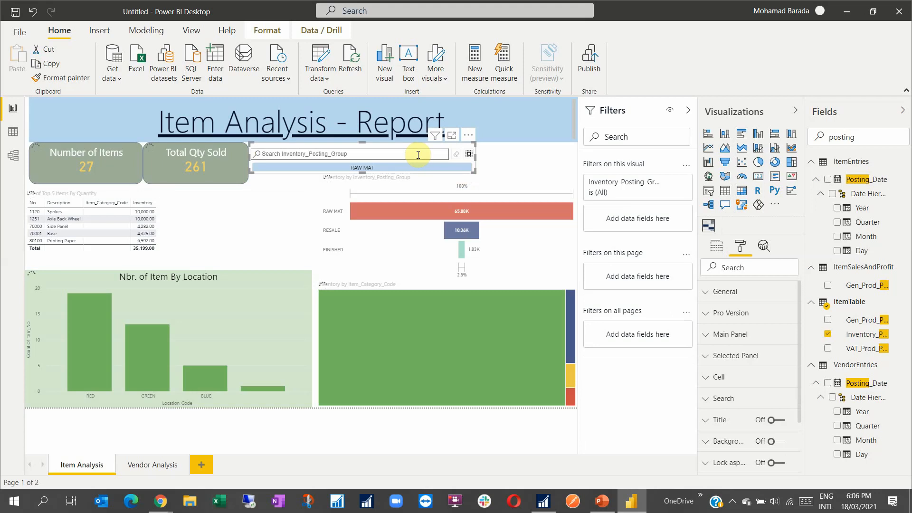
pyautogui.moveTo(475, 158); pyautogui.dragTo(513, 159)
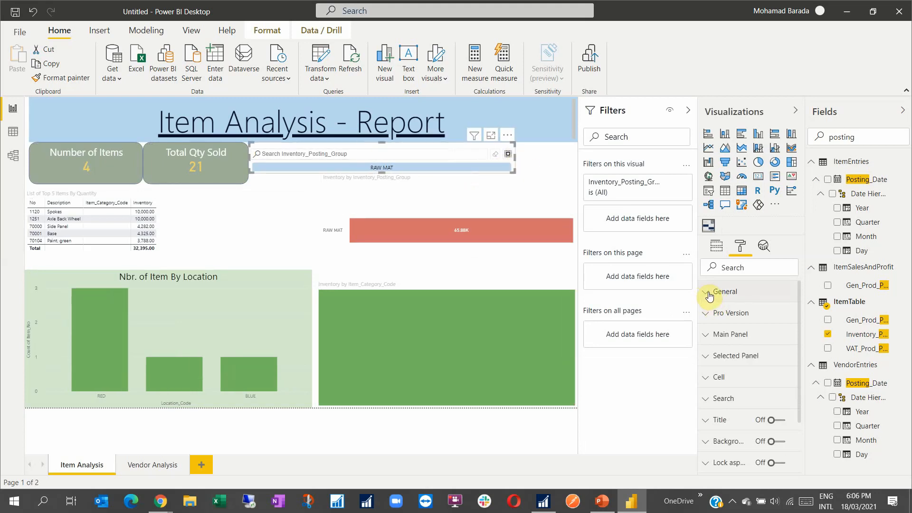
# - Set the tile slicer's Main Panel to 4 columns and widen the slicer slightly
pyautogui.scroll(-4, 744, 396)
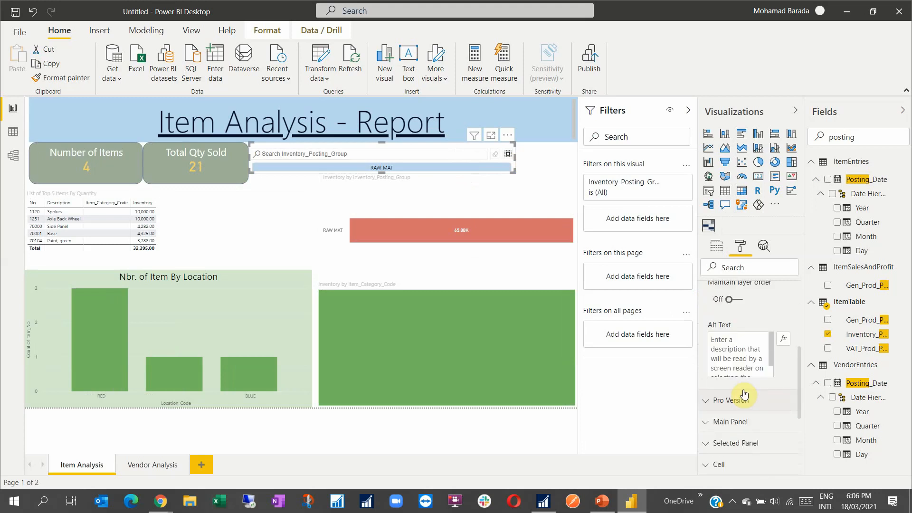
pyautogui.scroll(-4, 744, 395)
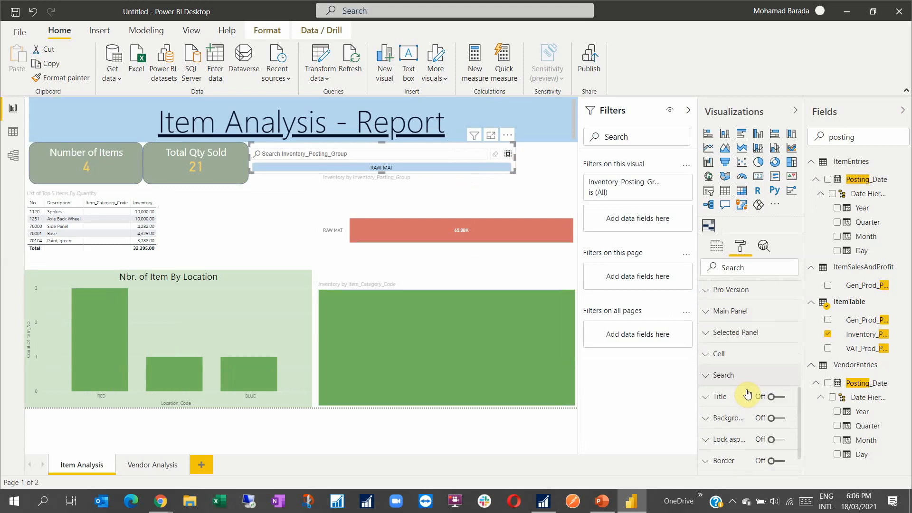
pyautogui.click(707, 305)
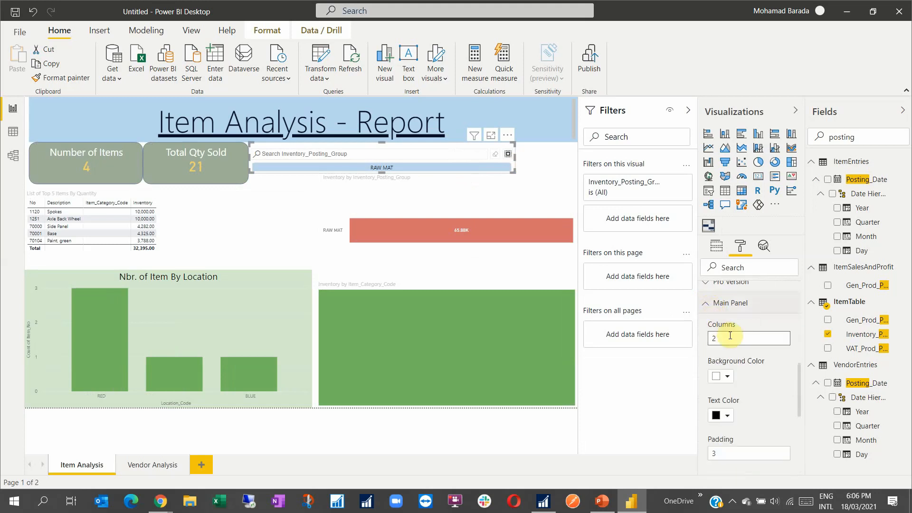
pyautogui.moveTo(731, 340); pyautogui.dragTo(696, 344)
pyautogui.write('4')
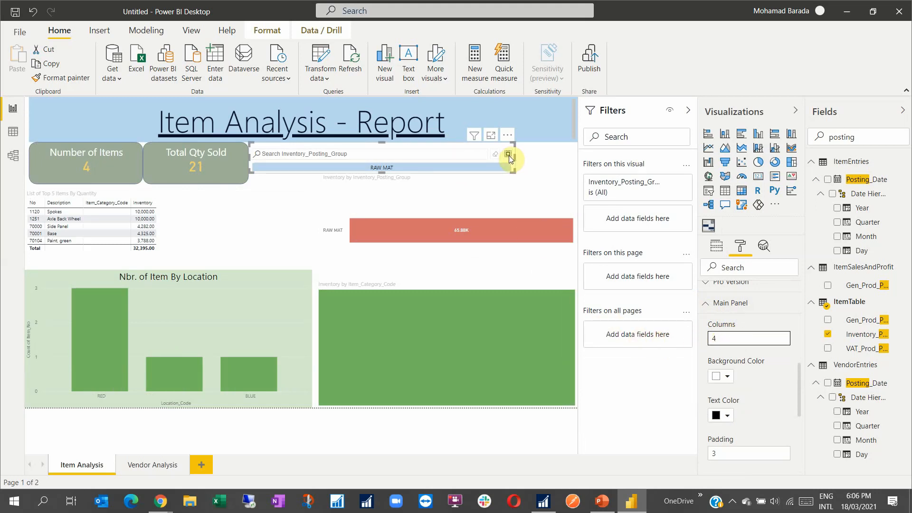
pyautogui.moveTo(512, 155); pyautogui.dragTo(528, 156)
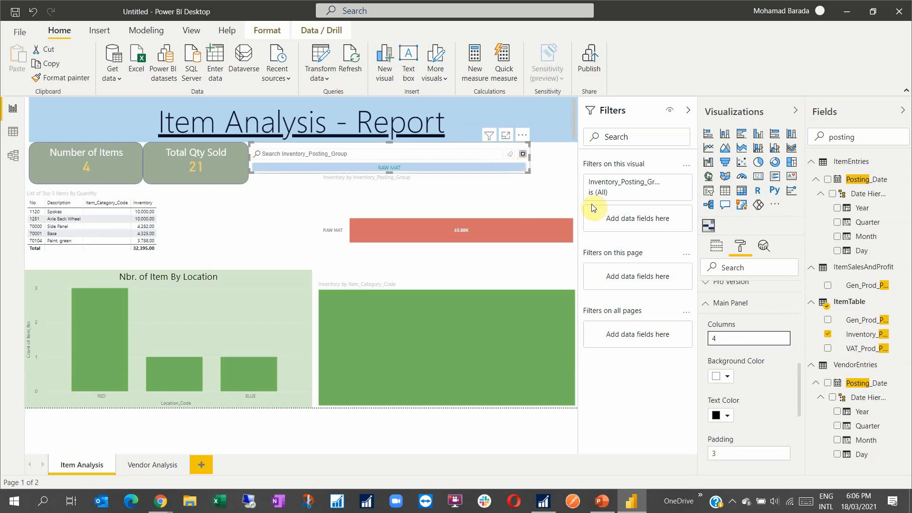
# - Set the tile slicer's Selected Panel to 4 columns
pyautogui.scroll(-2, 734, 365)
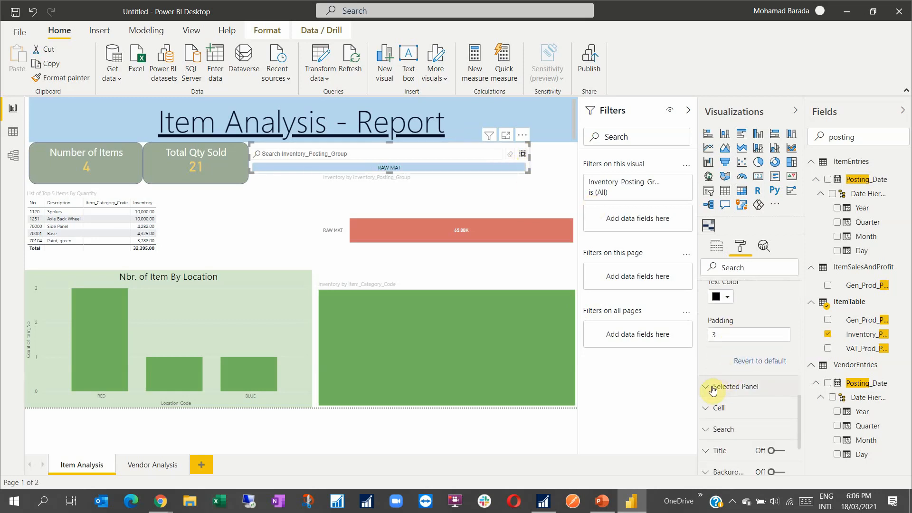
pyautogui.click(713, 387)
pyautogui.scroll(-3, 717, 389)
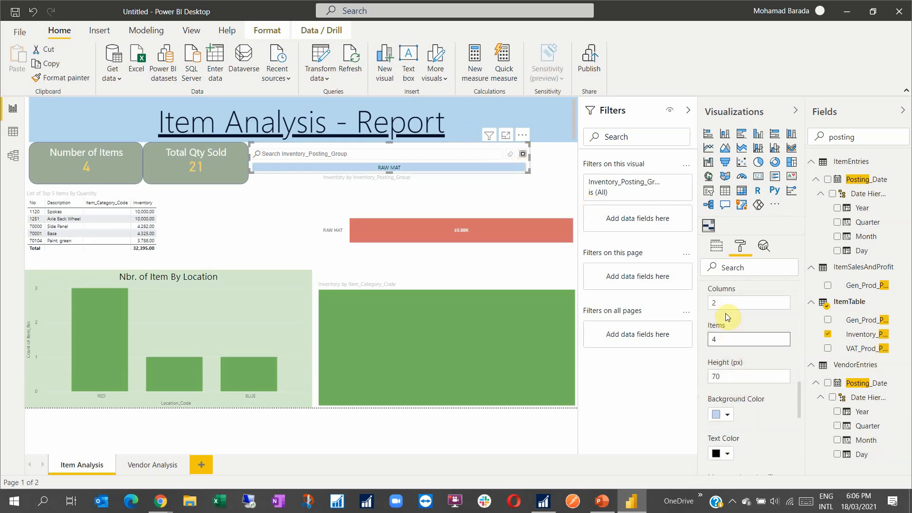
pyautogui.moveTo(725, 299); pyautogui.dragTo(708, 302)
pyautogui.write('4')
pyautogui.click(748, 338)
# - Clear the RAW MAT selection and adjust the tile slicer's height to fit the FINISHED, RAW MAT and RESALE tiles
pyautogui.moveTo(530, 175); pyautogui.dragTo(537, 203)
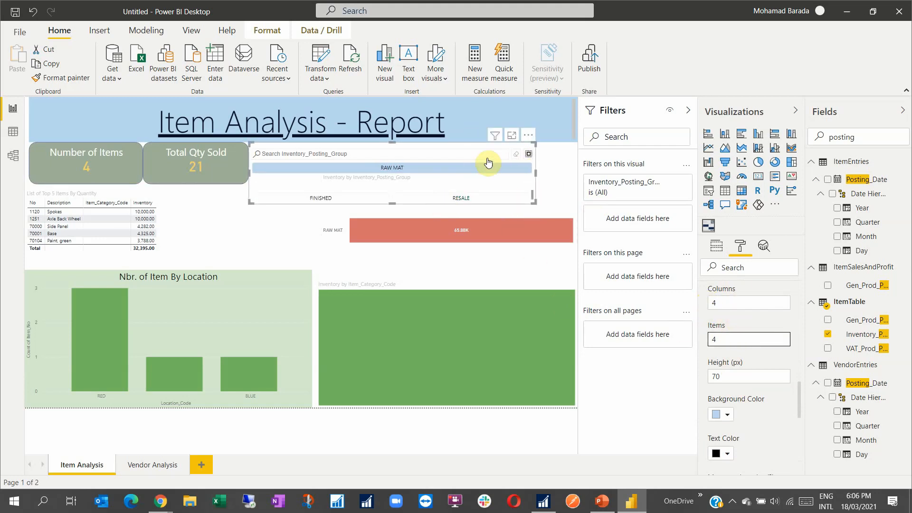
pyautogui.click(517, 154)
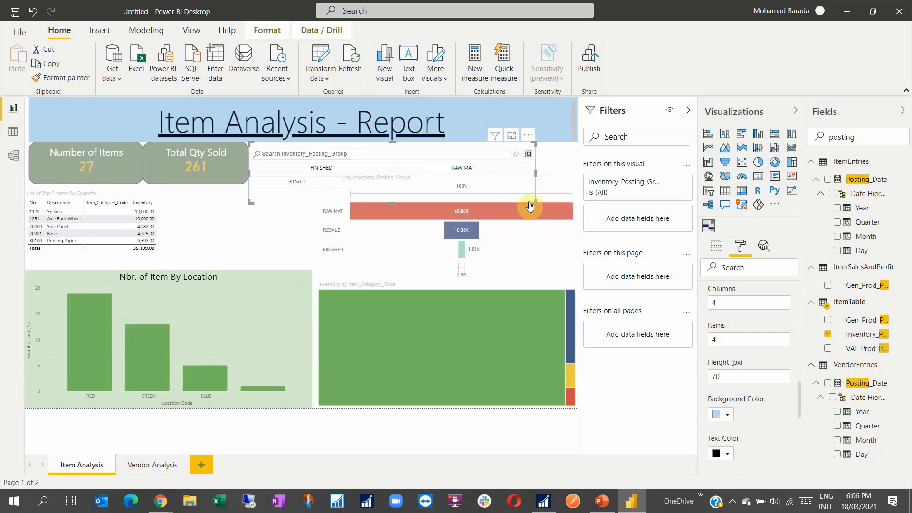
pyautogui.moveTo(532, 203); pyautogui.dragTo(533, 188)
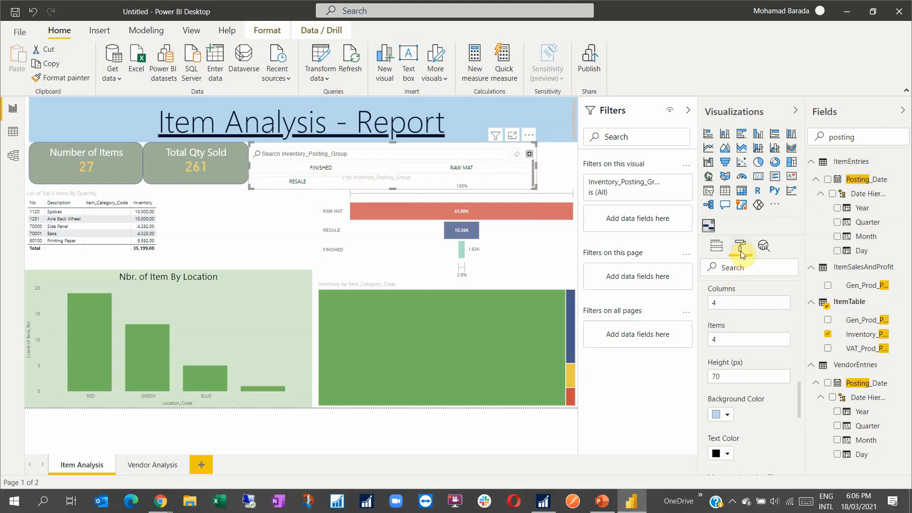
# - Turn on the tile slicer's background and color it with the muted blue from the recent colors
pyautogui.scroll(-10, 764, 337)
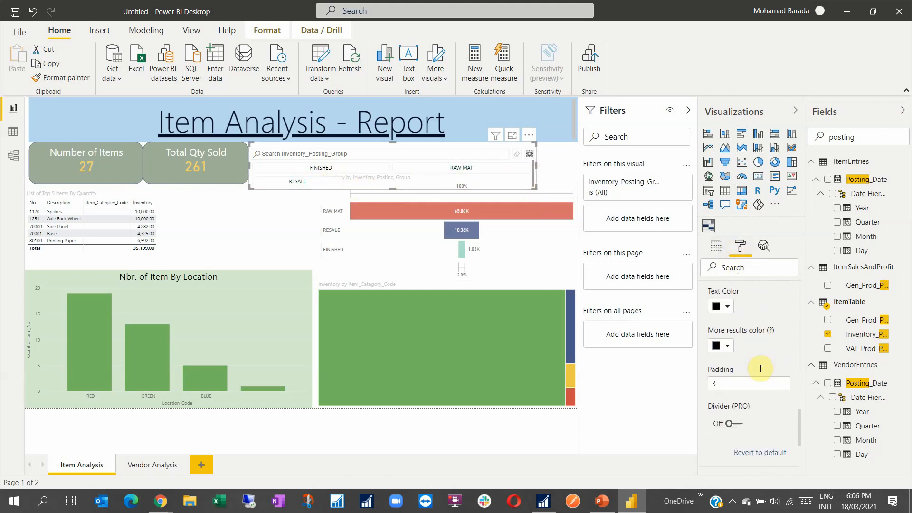
pyautogui.click(719, 403)
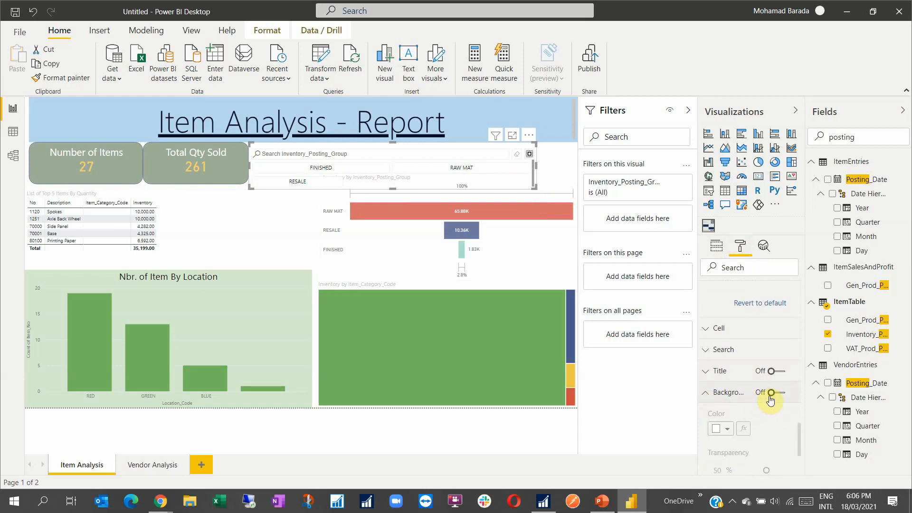
pyautogui.click(781, 396)
pyautogui.click(729, 429)
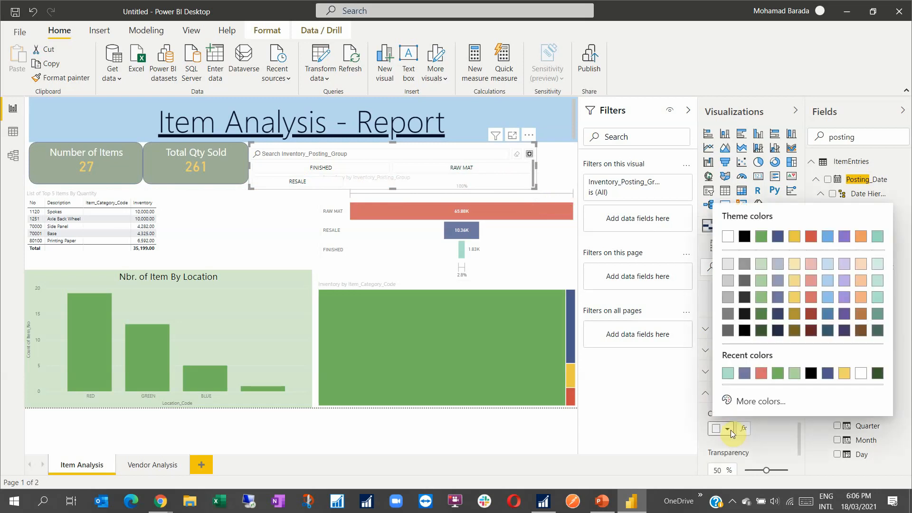
pyautogui.click(744, 373)
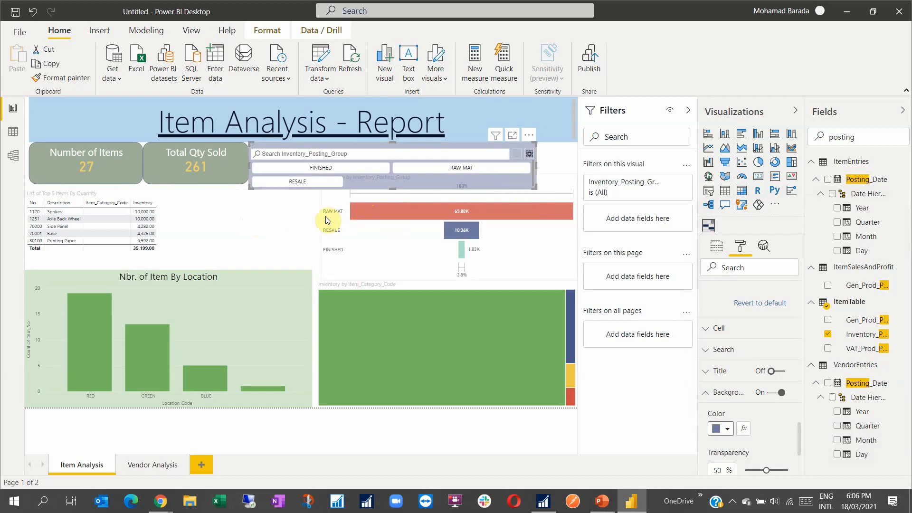
# - Lower the top edge of the Inventory by Inventory_Posting_Group funnel chart so it clears the tile slicer
pyautogui.click(289, 224)
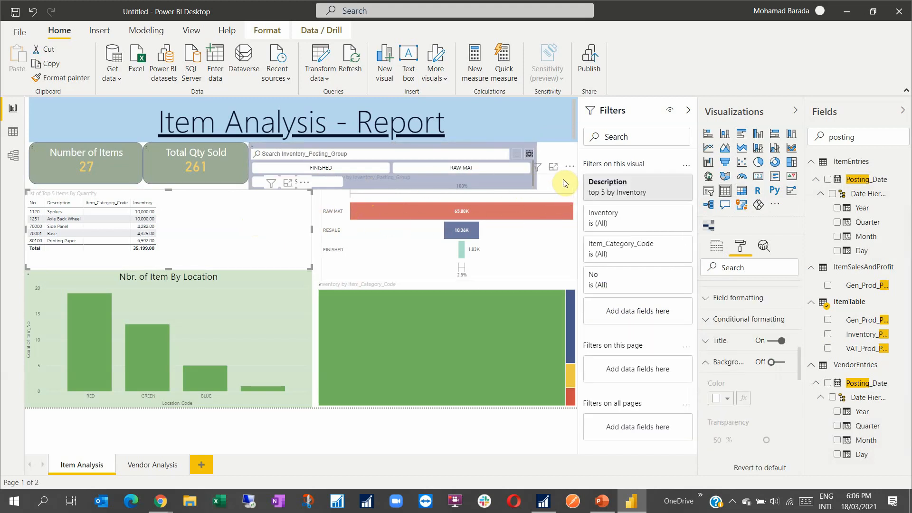
pyautogui.click(534, 163)
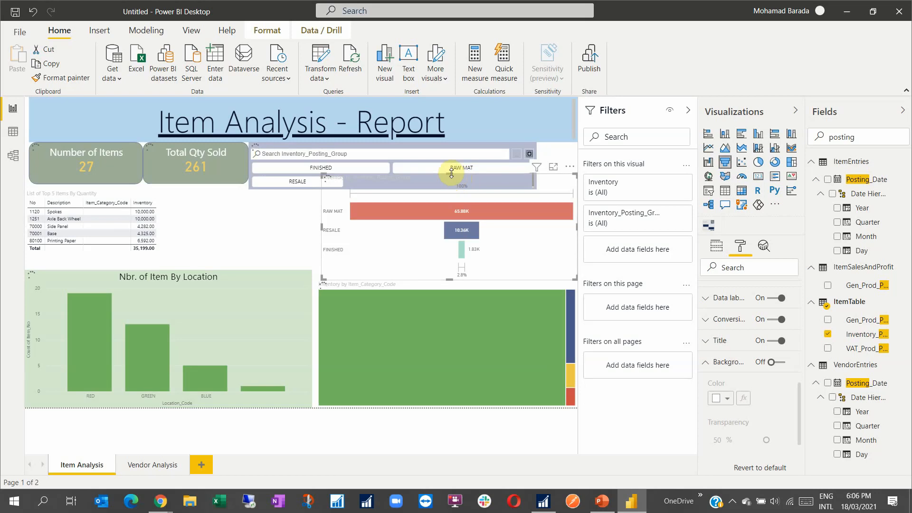
pyautogui.moveTo(451, 191); pyautogui.dragTo(447, 197)
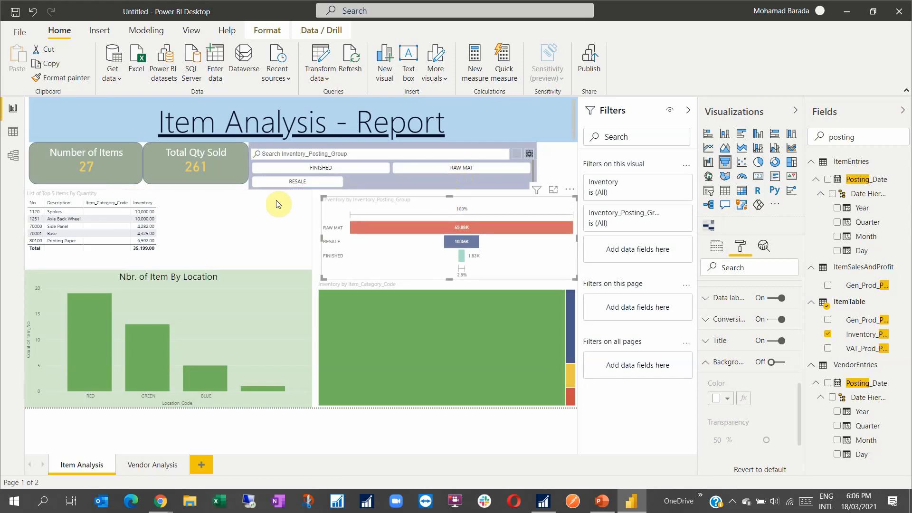
# - Filter the report by FINISHED in the Inventory_Posting_Group slicer to check the visuals, and clear the selection
pyautogui.click(208, 244)
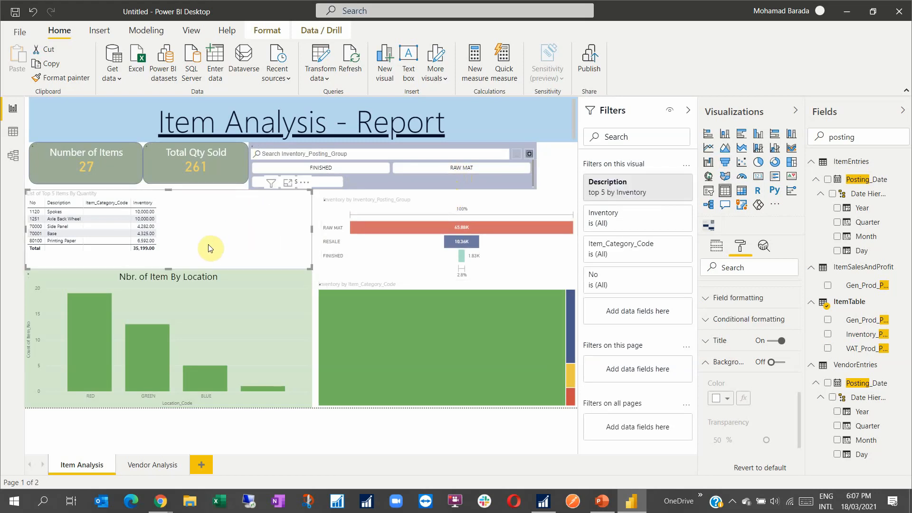
pyautogui.click(561, 167)
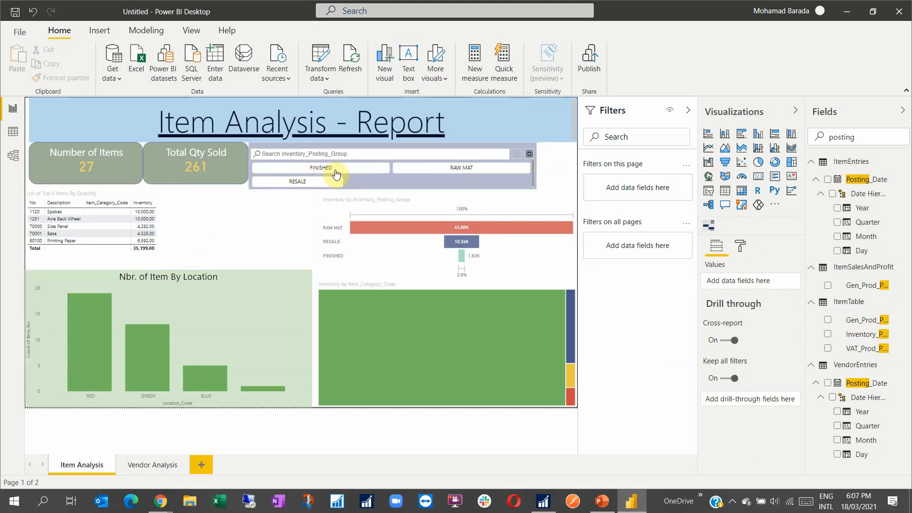
pyautogui.click(437, 174)
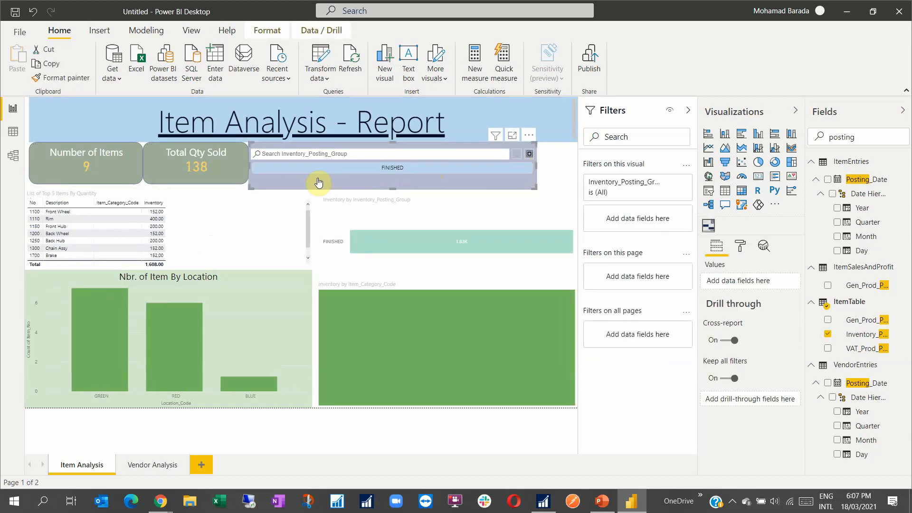
pyautogui.click(393, 169)
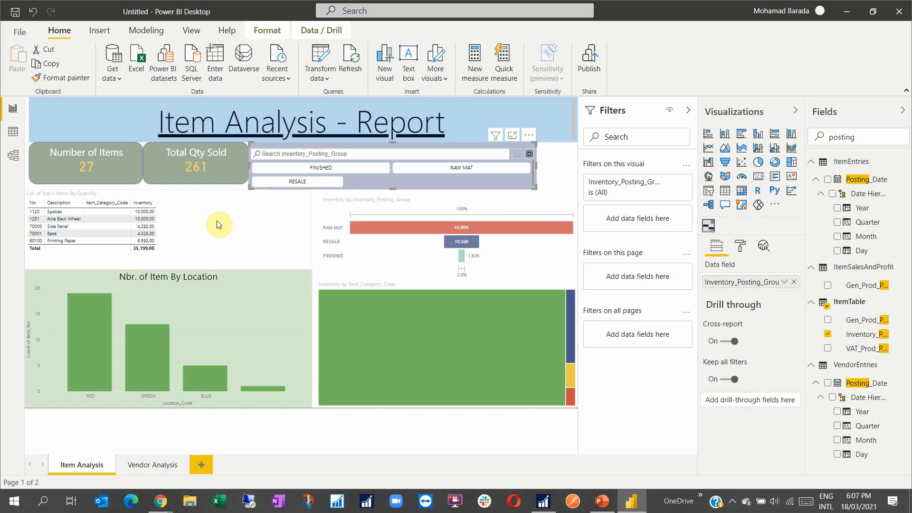
# - Clear the field search and narrow the Inventory_Posting_Group slicer to free space beside it
pyautogui.moveTo(865, 136); pyautogui.dragTo(785, 143)
pyautogui.press('BackSpace')
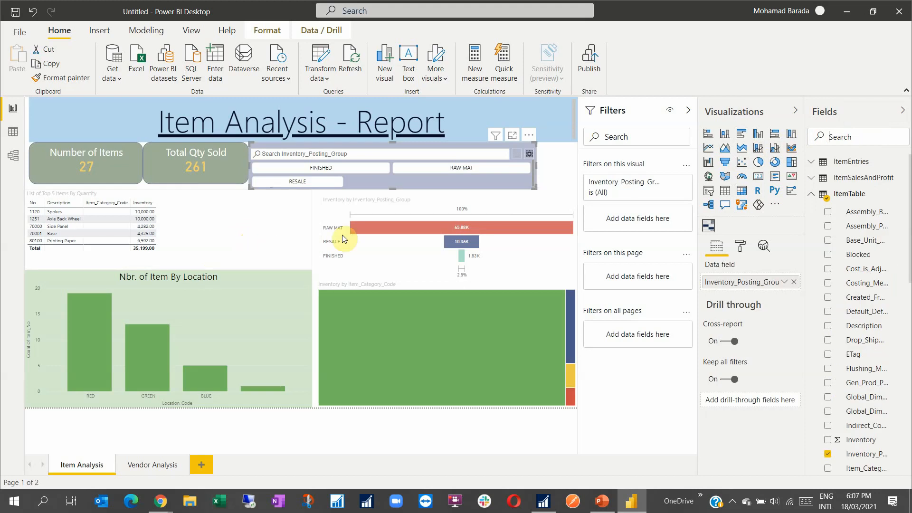
pyautogui.moveTo(536, 166); pyautogui.dragTo(419, 167)
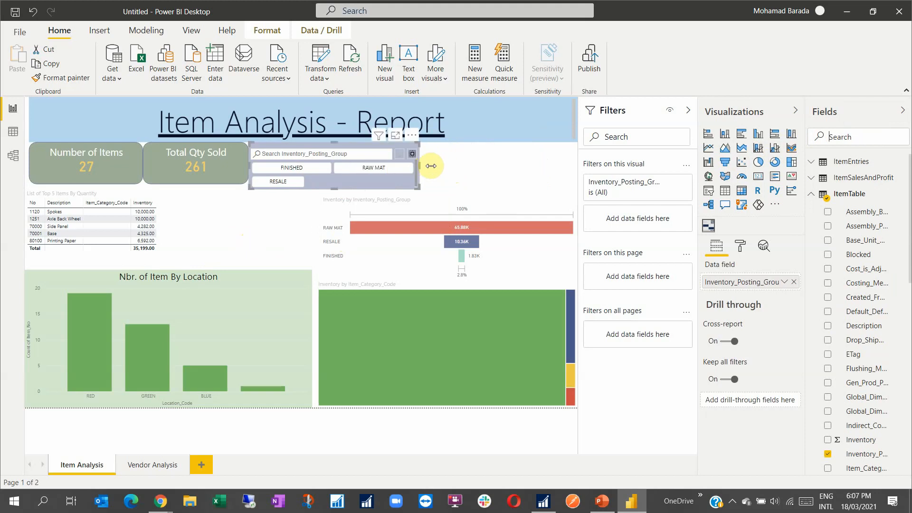
# - Add a second slicer beside the Inventory_Posting_Group slicer, sized to the same height and extending to the page edge
pyautogui.click(469, 175)
pyautogui.click(710, 196)
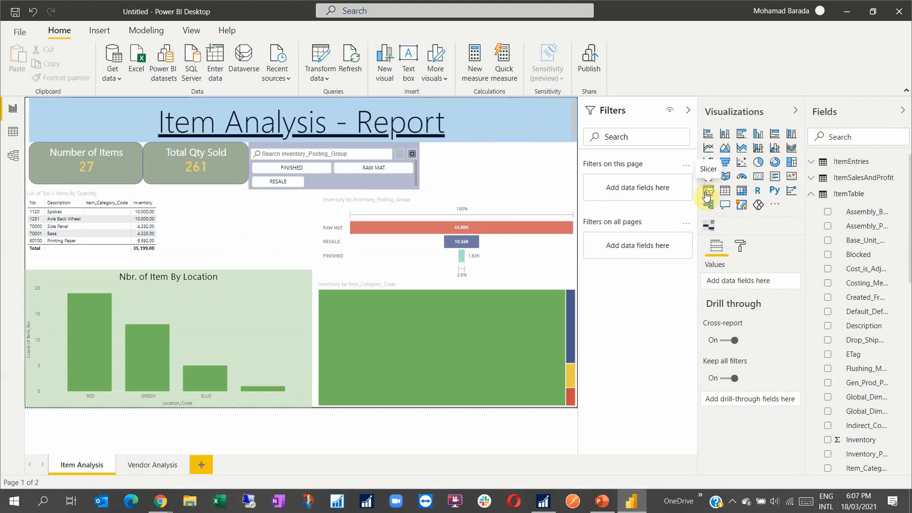
pyautogui.moveTo(136, 184); pyautogui.dragTo(508, 170)
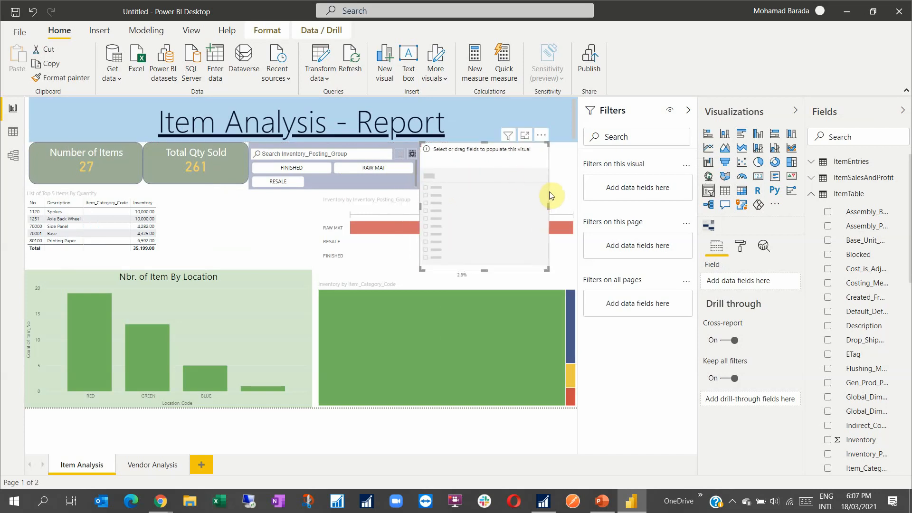
pyautogui.moveTo(549, 207); pyautogui.dragTo(577, 207)
pyautogui.moveTo(498, 271); pyautogui.dragTo(506, 189)
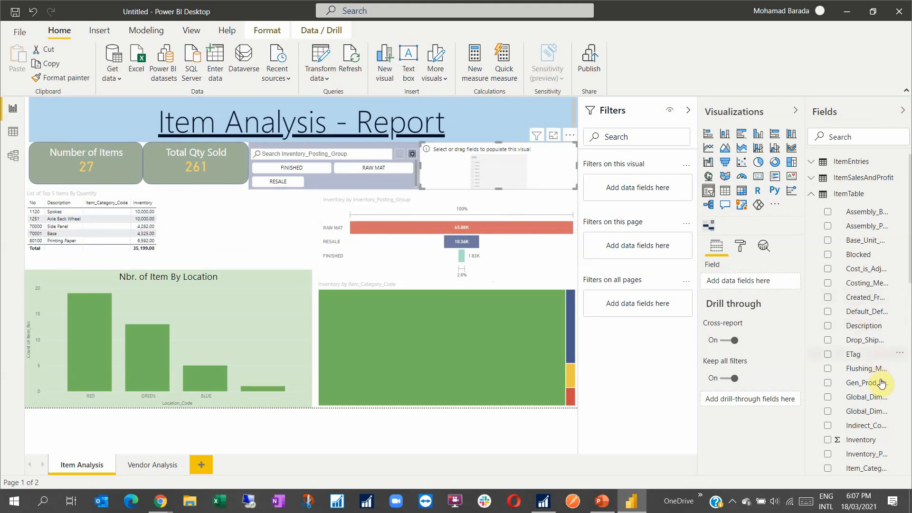
# - Assign Item_Category_Code from ItemTable to the new slicer and convert it to the custom tile slicer visual
pyautogui.scroll(-3, 858, 364)
pyautogui.scroll(-5, 860, 372)
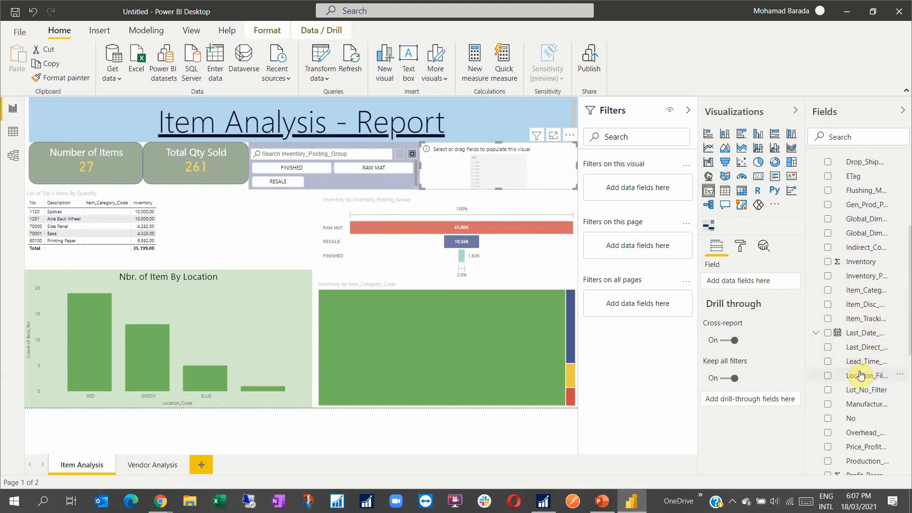
pyautogui.scroll(2, 872, 327)
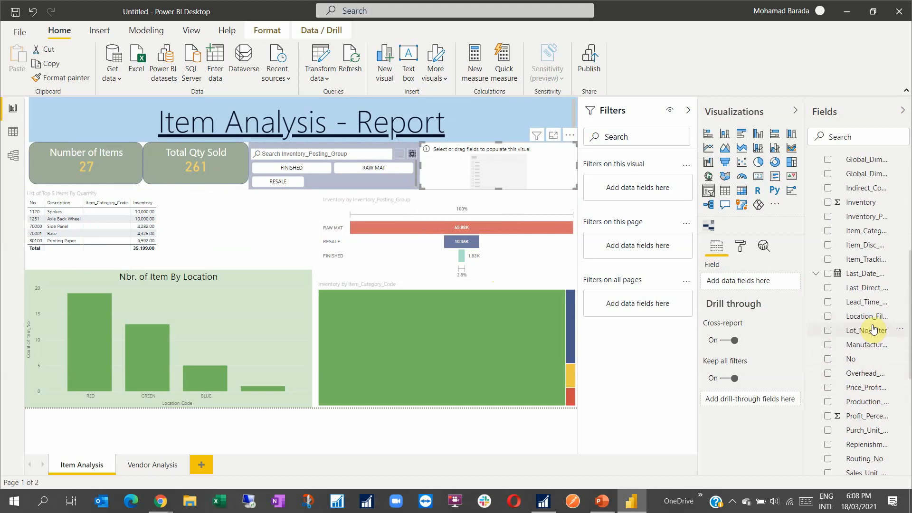
pyautogui.moveTo(875, 235); pyautogui.dragTo(744, 281)
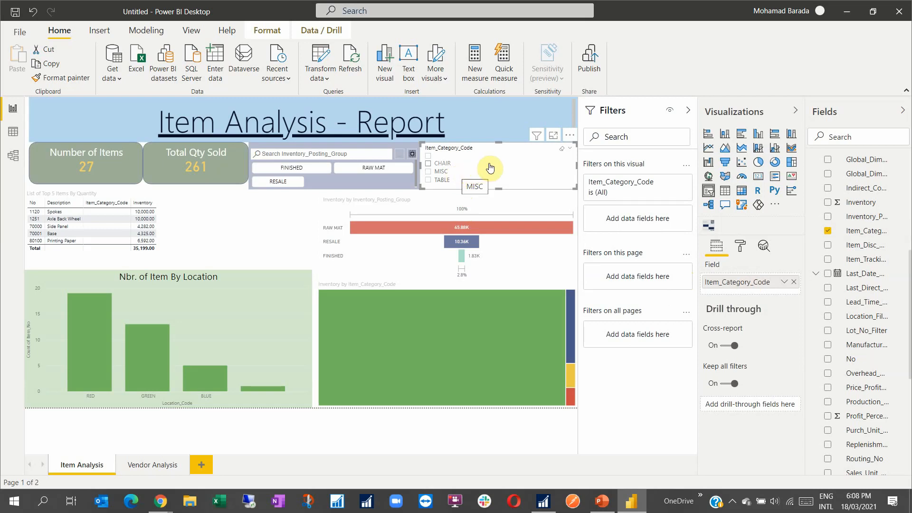
pyautogui.click(428, 164)
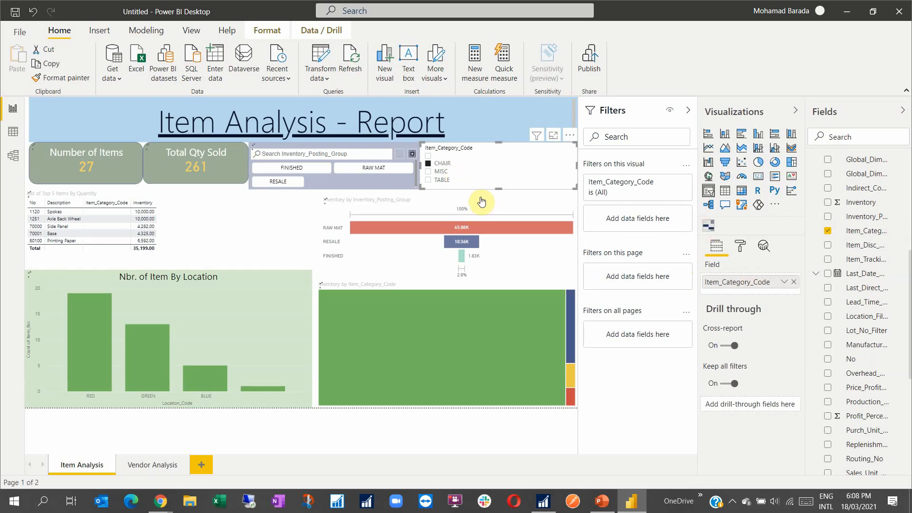
pyautogui.click(708, 225)
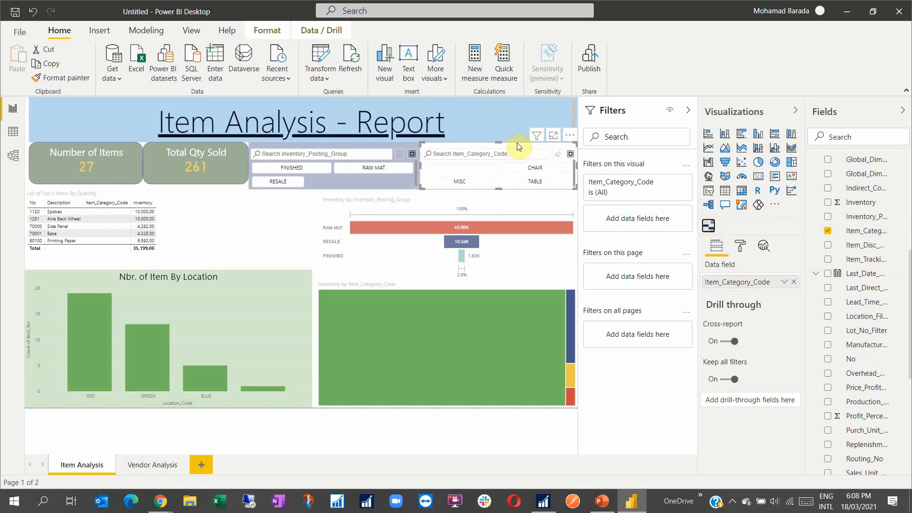
# - Turn on the Item_Category_Code slicer's background and color it with a dark green theme shade
pyautogui.click(739, 246)
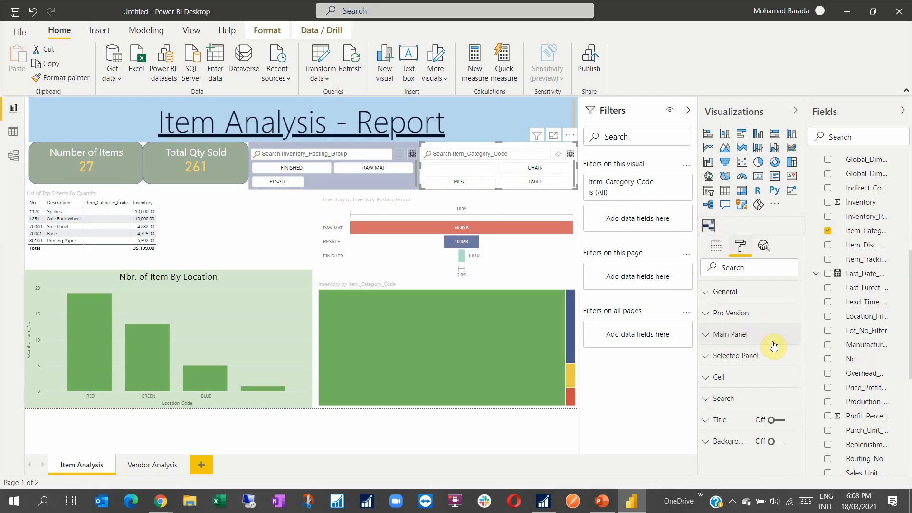
pyautogui.scroll(-2, 725, 368)
pyautogui.click(774, 362)
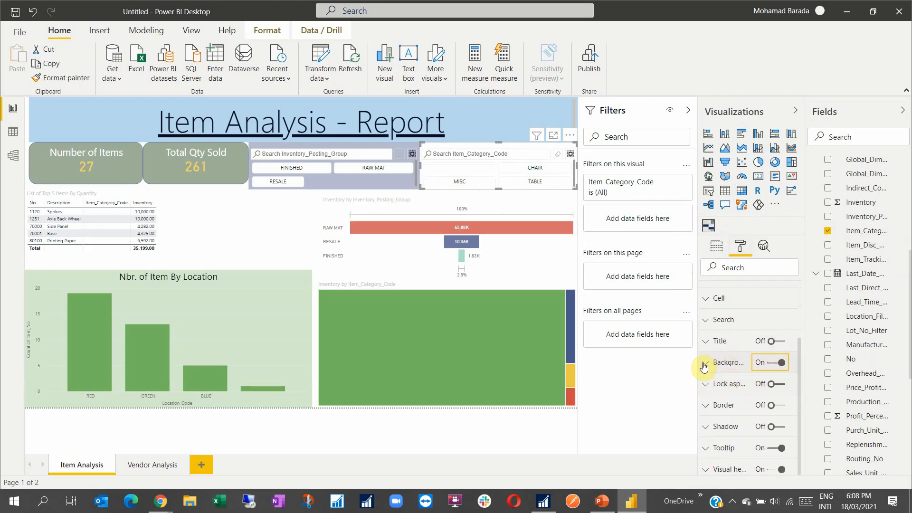
pyautogui.click(726, 362)
pyautogui.scroll(-1, 732, 384)
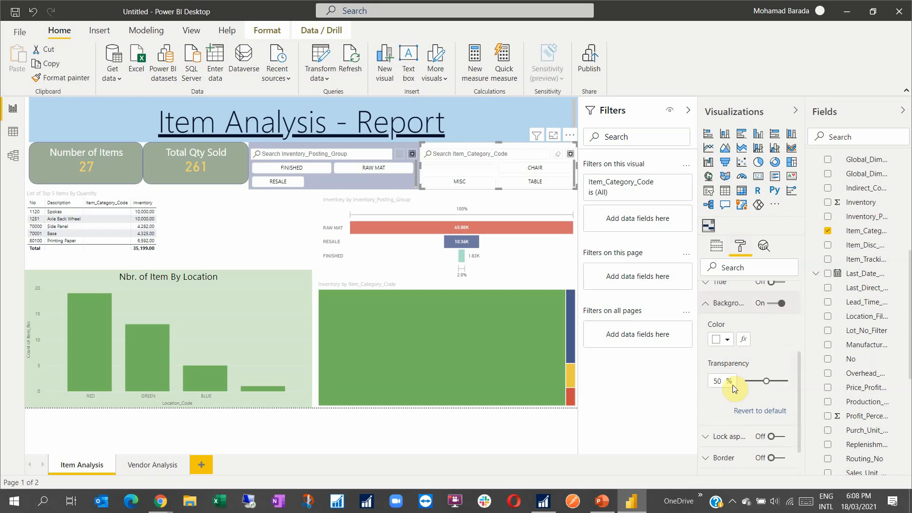
pyautogui.click(726, 339)
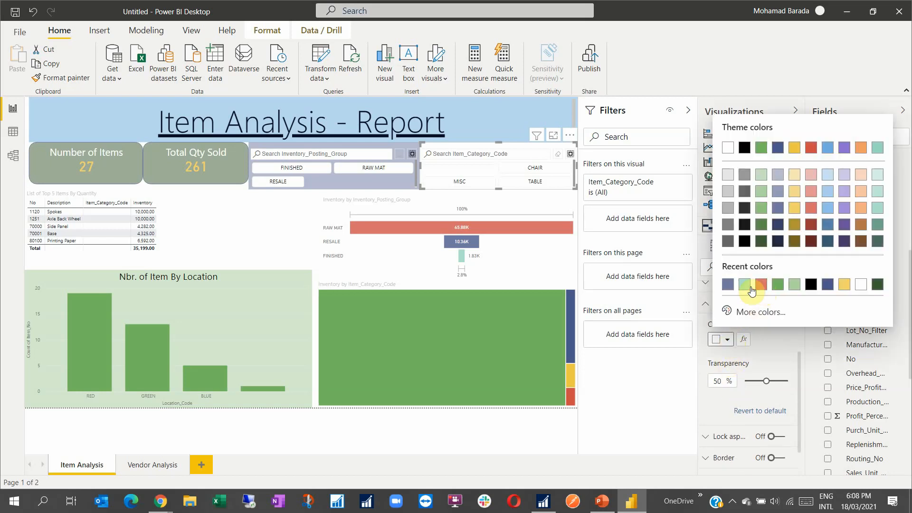
pyautogui.click(763, 233)
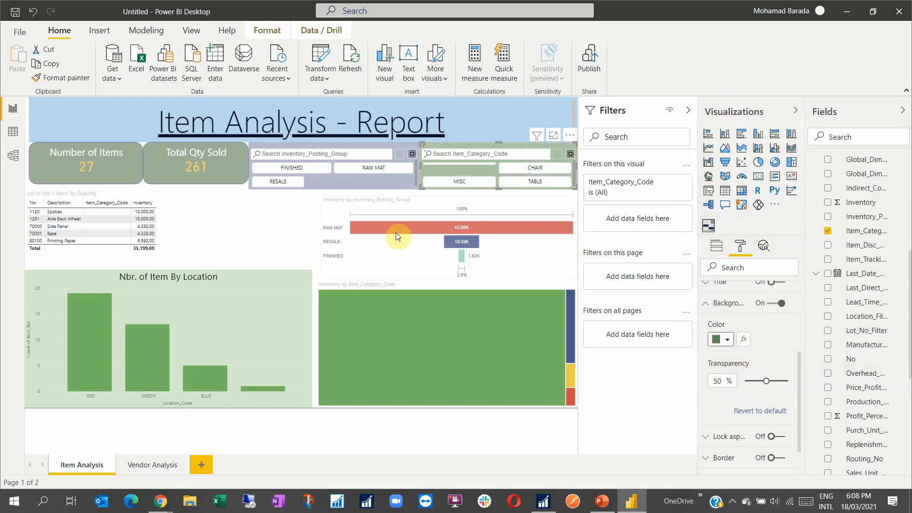
# - Try the TABLE filter in the Item_Category_Code slicer, clear it, and filter the report by CHAIR
pyautogui.click(265, 219)
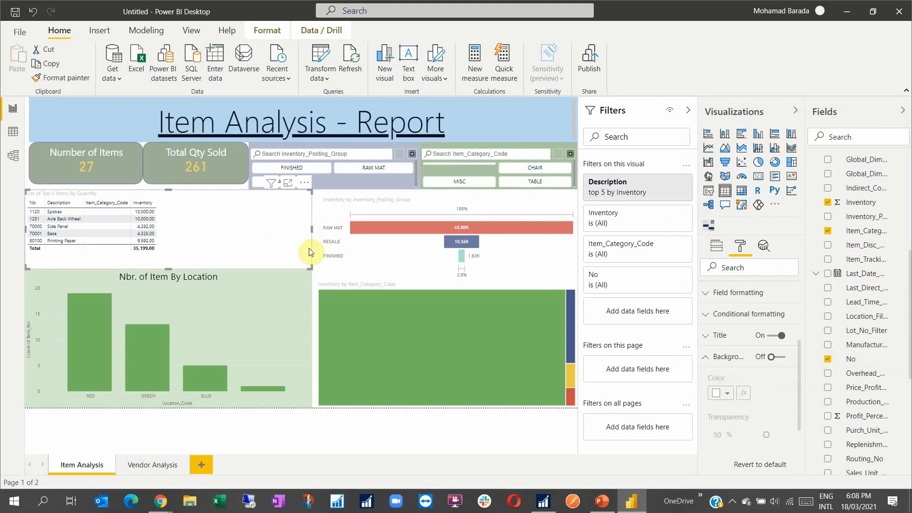
pyautogui.click(517, 183)
pyautogui.click(510, 185)
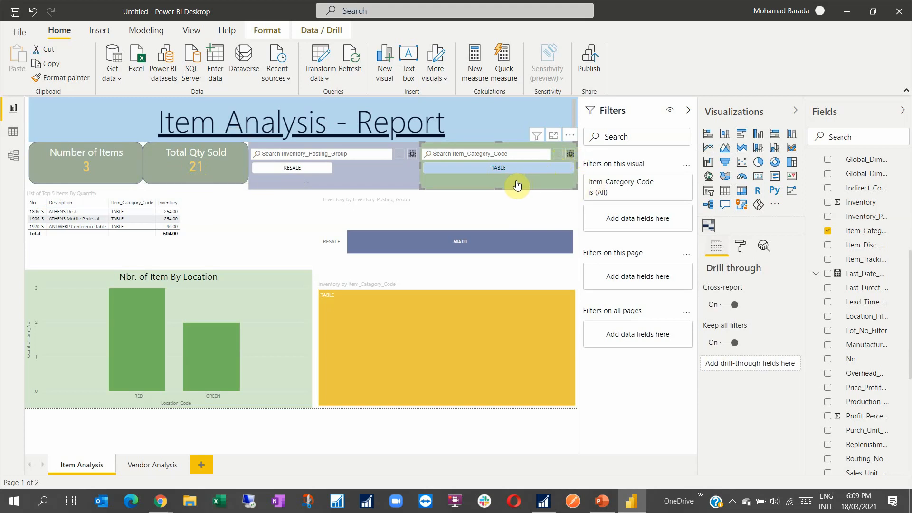
pyautogui.click(557, 153)
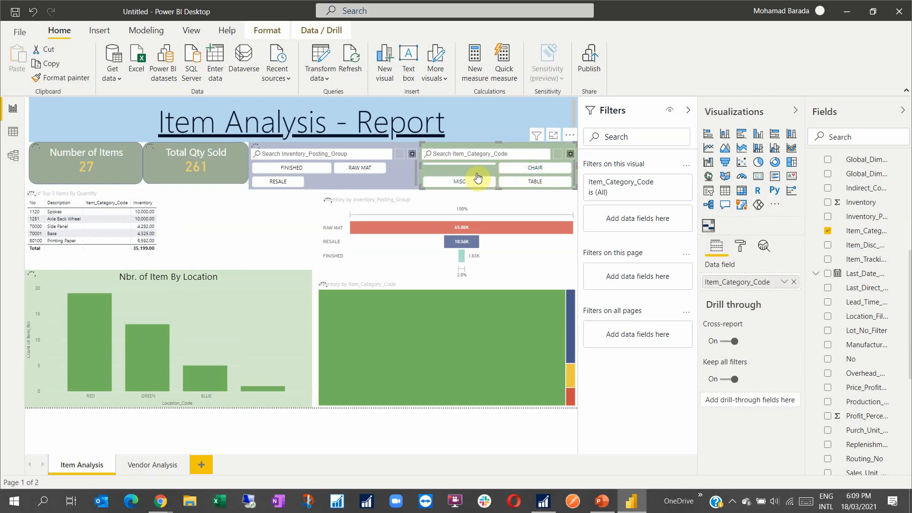
pyautogui.click(526, 172)
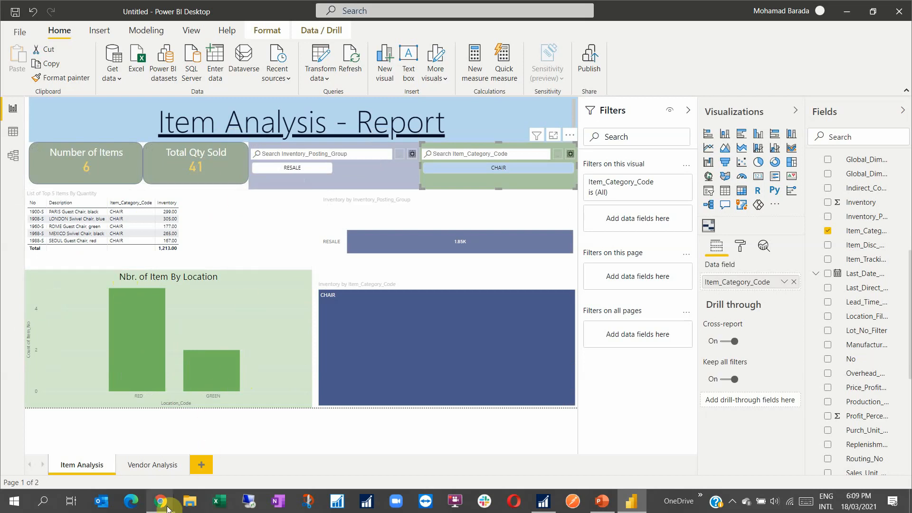
pyautogui.click(127, 404)
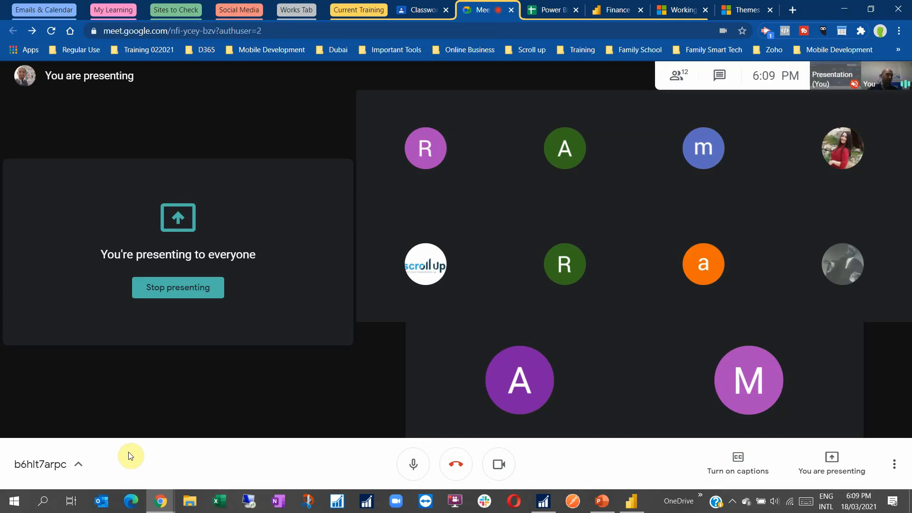
pyautogui.click(630, 504)
pyautogui.moveTo(405, 389)
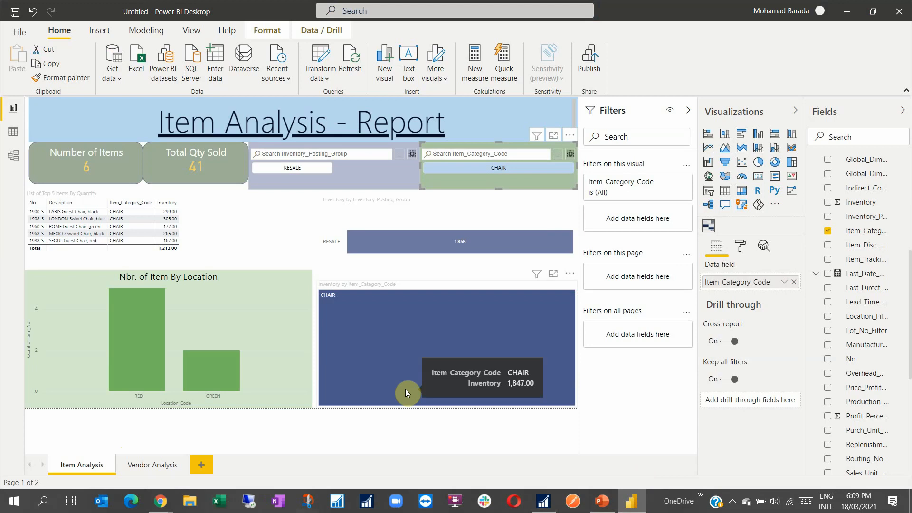
pyautogui.hotkey('alt', 'Tab')
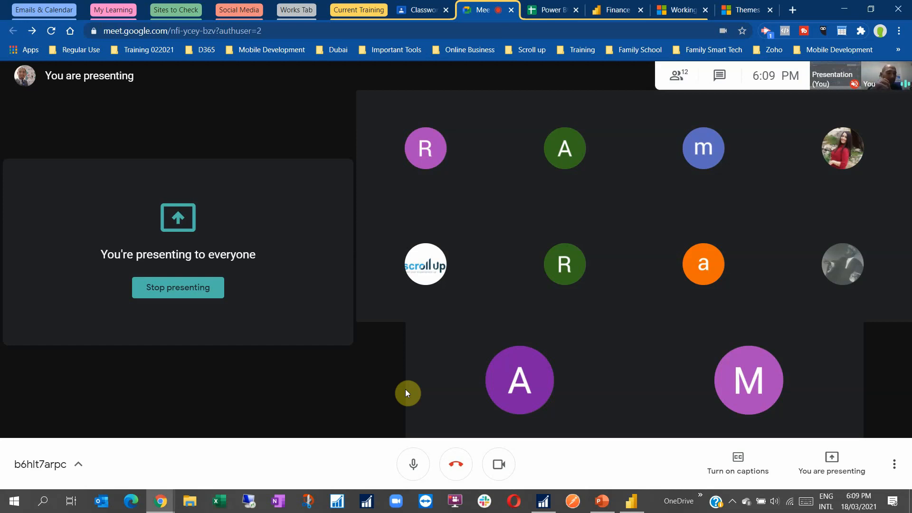
pyautogui.hotkey('alt', 'Tab')
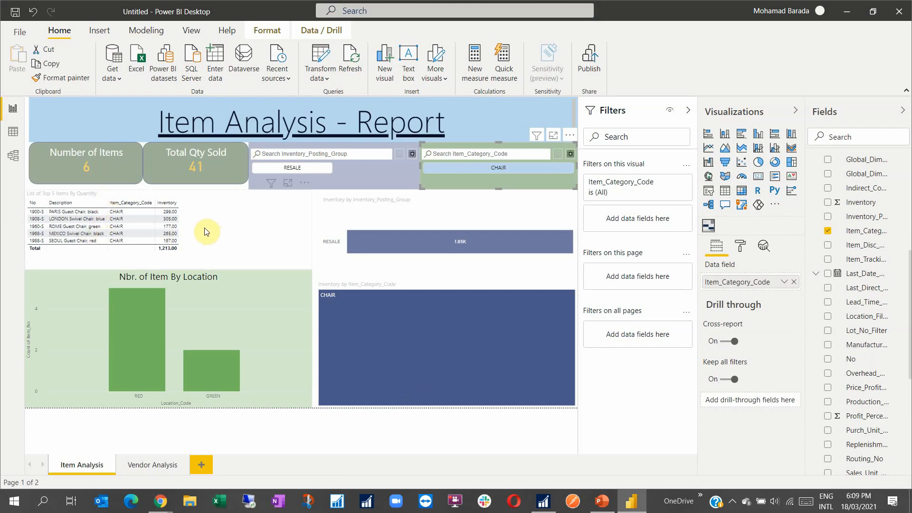
# - Select the top 5 items table and collapse the Filters pane to enlarge the report canvas
pyautogui.click(81, 255)
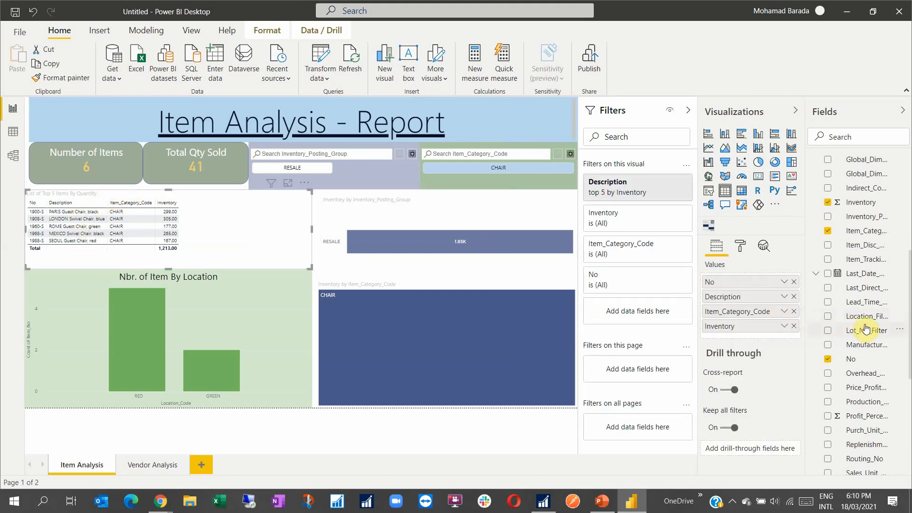
pyautogui.scroll(-3, 873, 304)
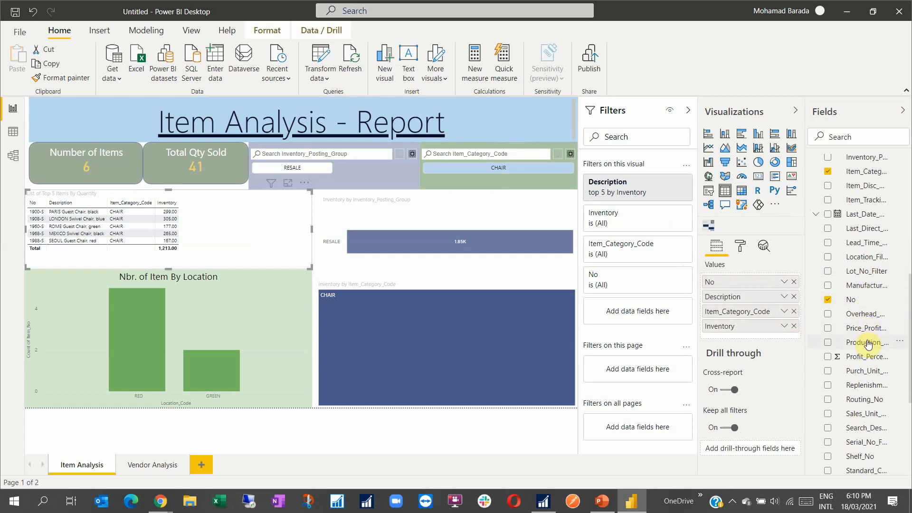
pyautogui.click(846, 11)
pyautogui.moveTo(604, 163)
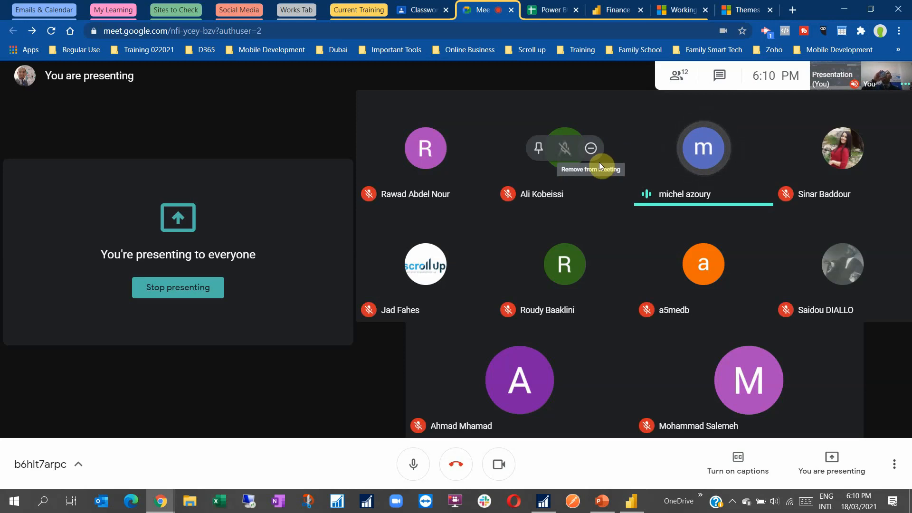
pyautogui.click(634, 503)
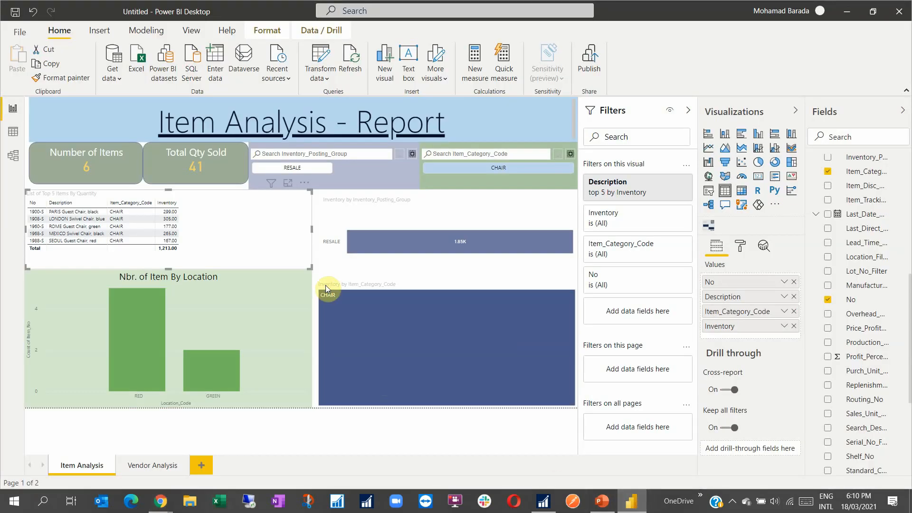
pyautogui.click(687, 110)
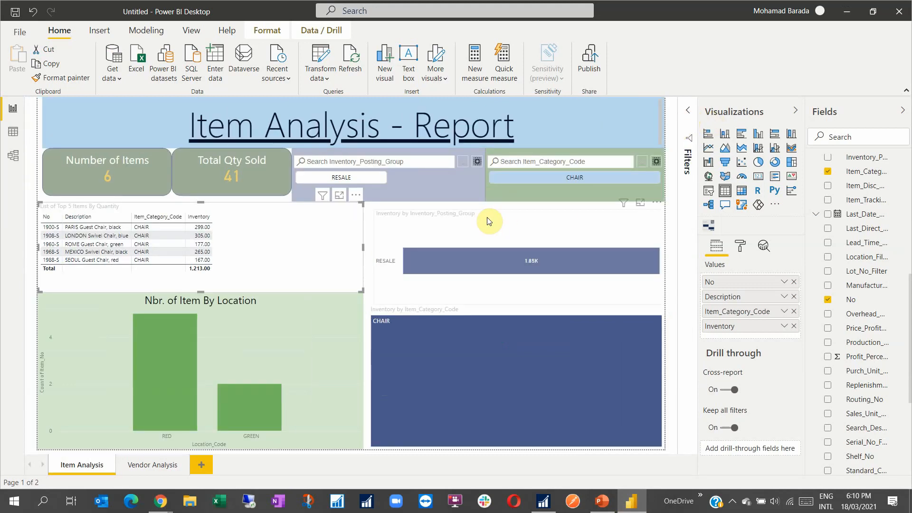
# - Export the whole report to a PDF file
pyautogui.click(18, 32)
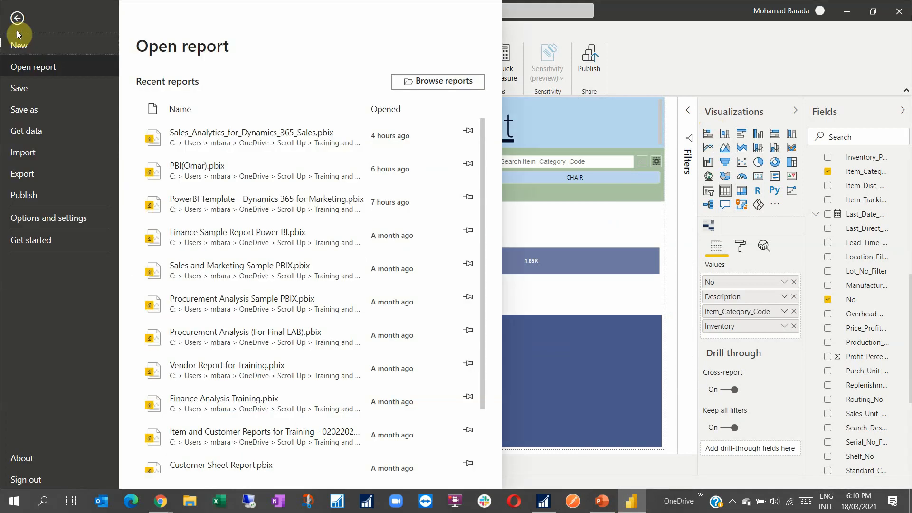
pyautogui.click(34, 174)
pyautogui.click(192, 118)
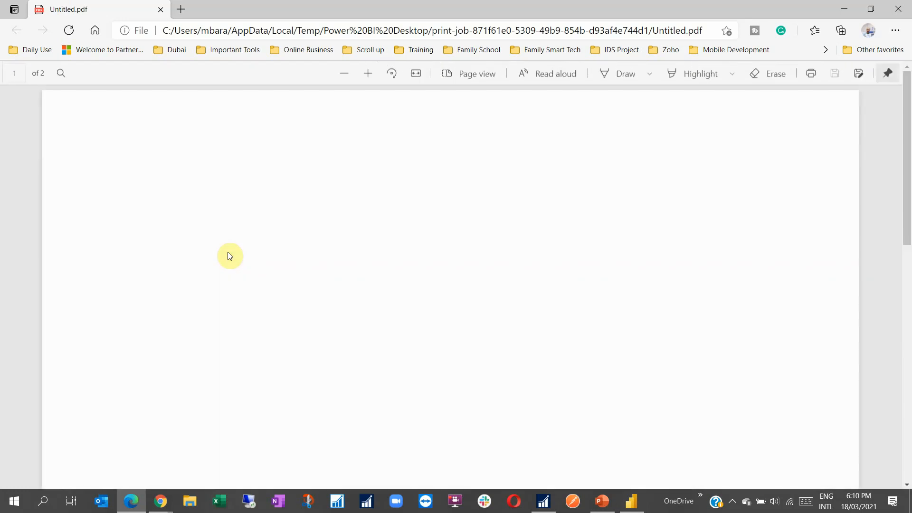
# - Review both pages of the exported PDF, checking the Item Analysis layout, and return to Power BI Desktop
pyautogui.scroll(-5, 421, 266)
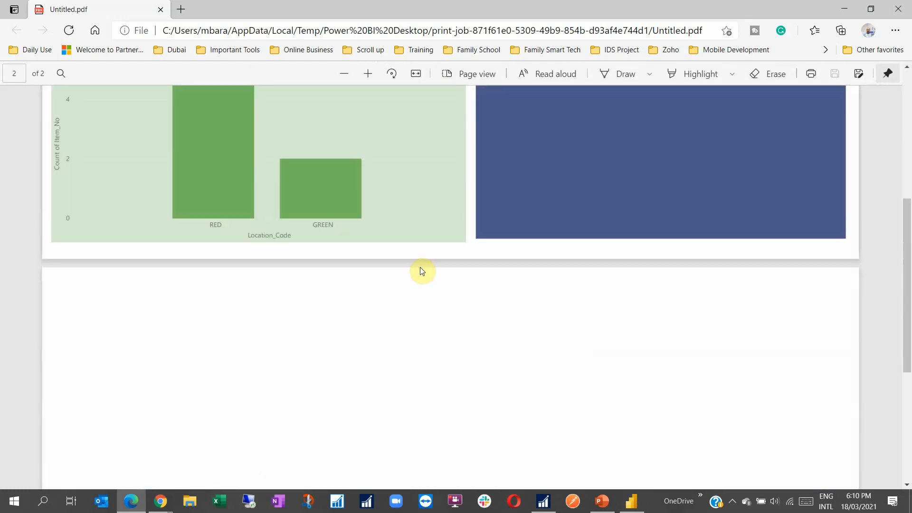
pyautogui.scroll(-4, 474, 281)
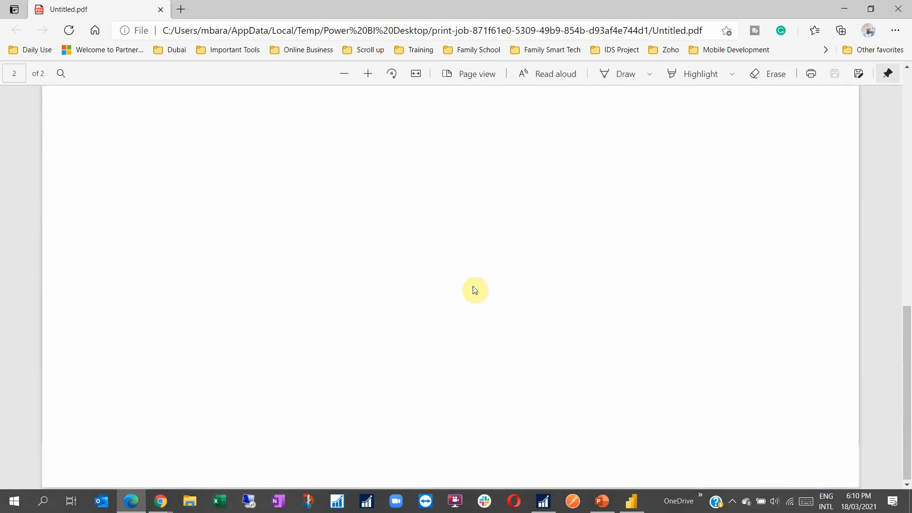
pyautogui.scroll(5, 474, 296)
pyautogui.scroll(5, 477, 266)
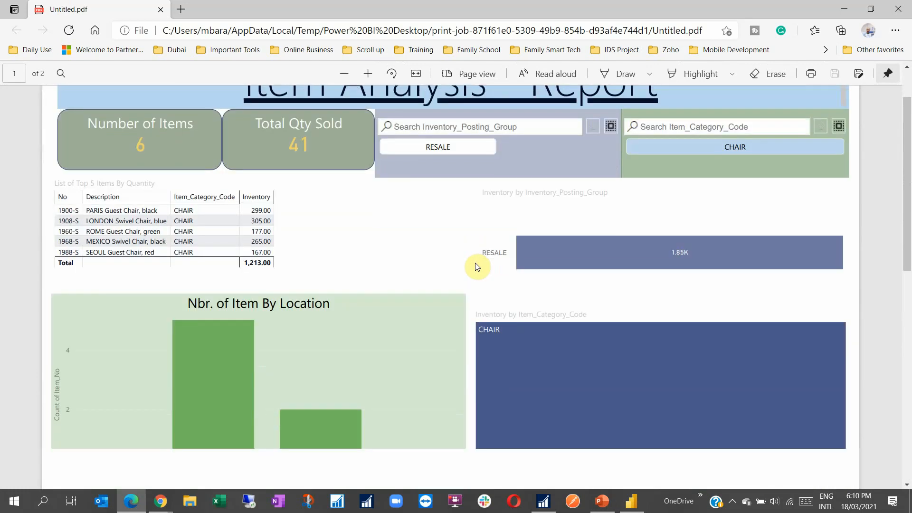
pyautogui.scroll(-5, 477, 268)
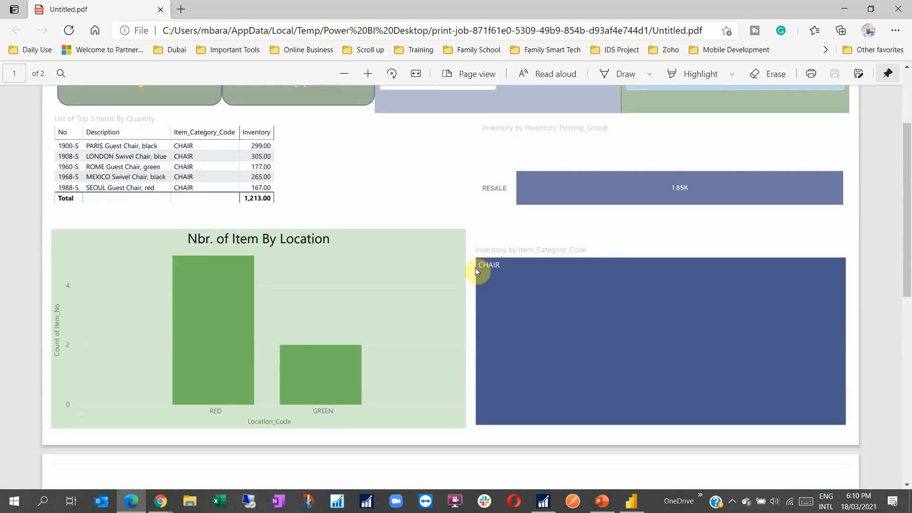
pyautogui.scroll(5, 477, 269)
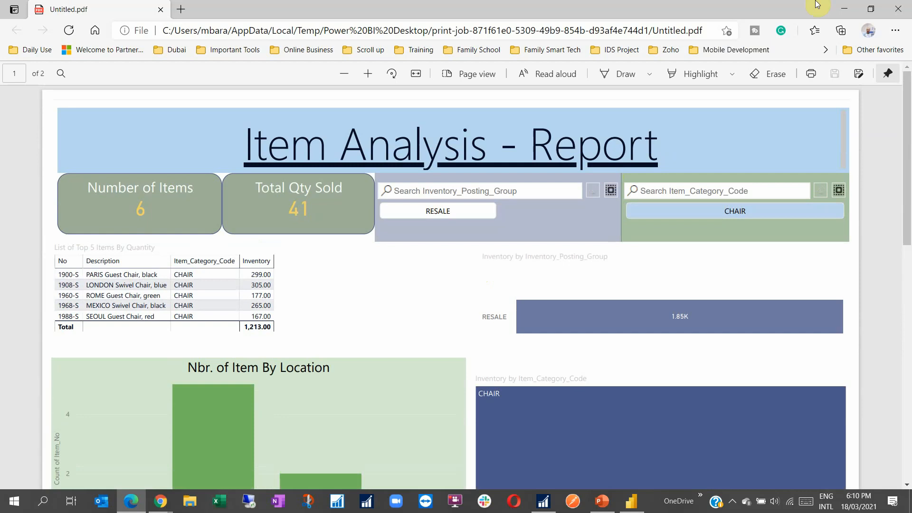
pyautogui.click(844, 8)
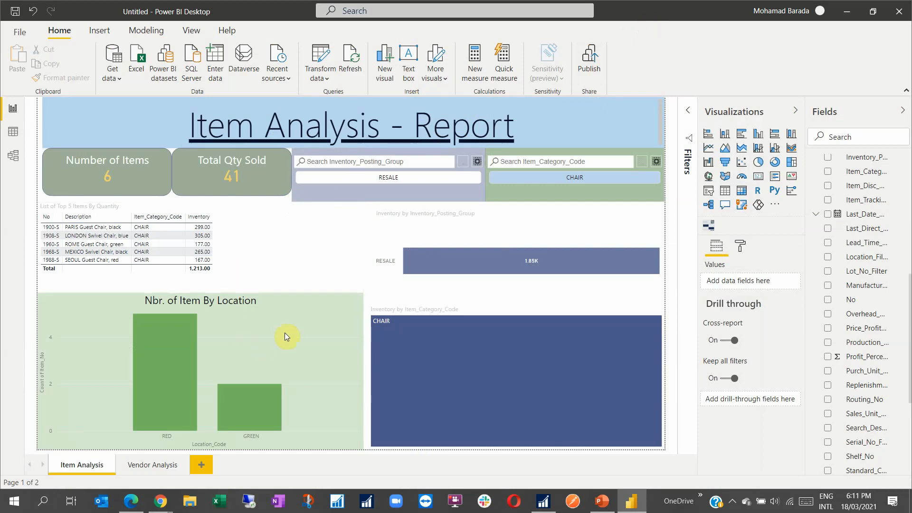
# - Delete the existing Vendor Analysis page and add a new blank page named Vendor Analysis
pyautogui.click(140, 467)
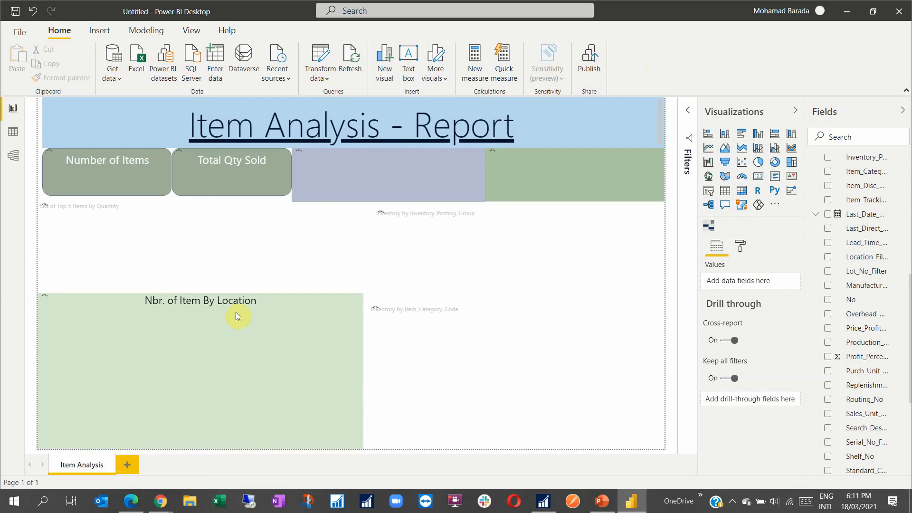
pyautogui.click(279, 316)
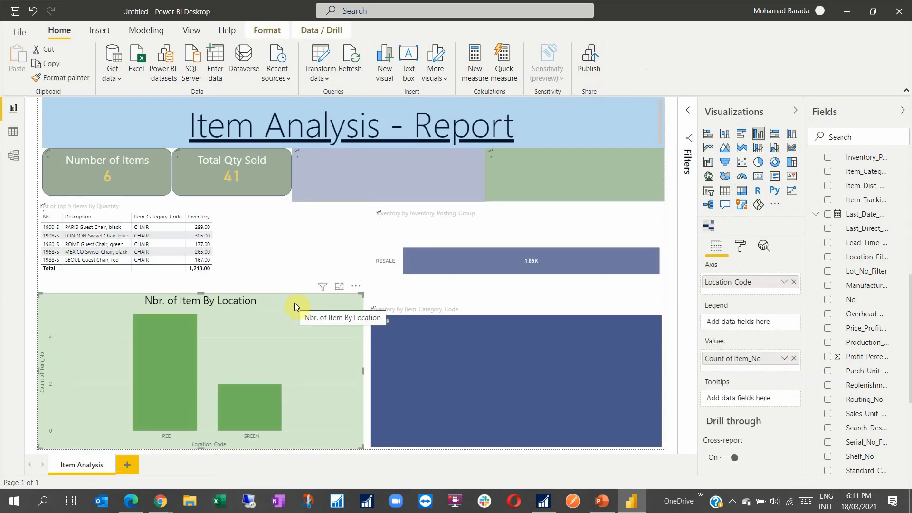
pyautogui.click(127, 468)
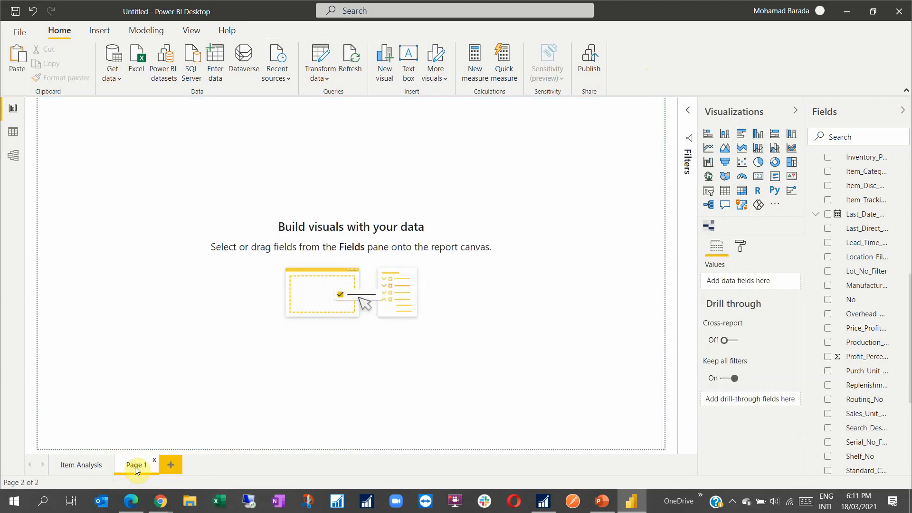
pyautogui.doubleClick(135, 465)
pyautogui.write('Vendor Analysis')
pyautogui.press('Return')
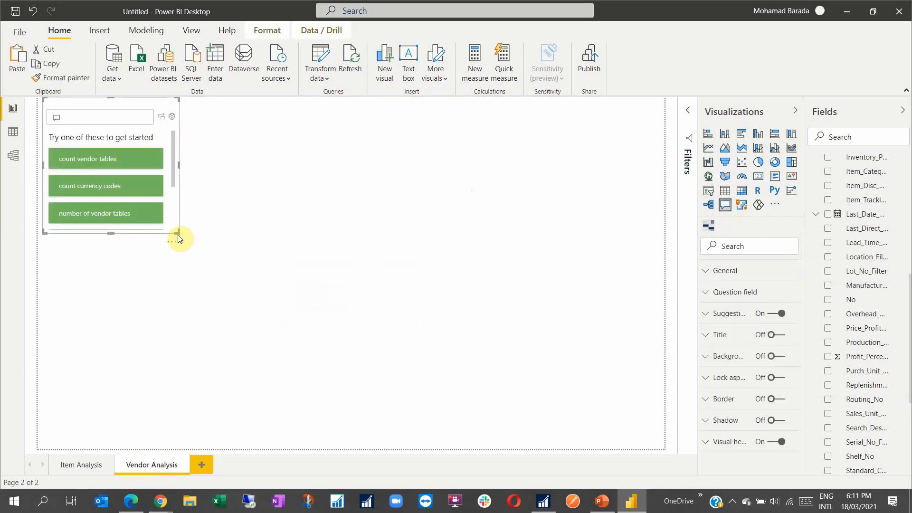
# - Enlarge the Q&A visual, ask it "count vendor tables", convert the answer to a standard card and reduce the card's height
pyautogui.moveTo(178, 235); pyautogui.dragTo(268, 253)
pyautogui.click(100, 162)
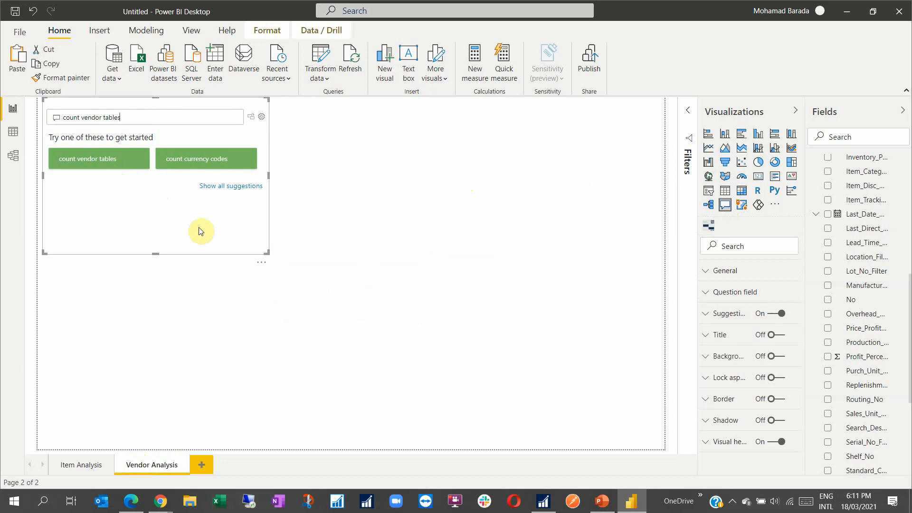
pyautogui.click(253, 122)
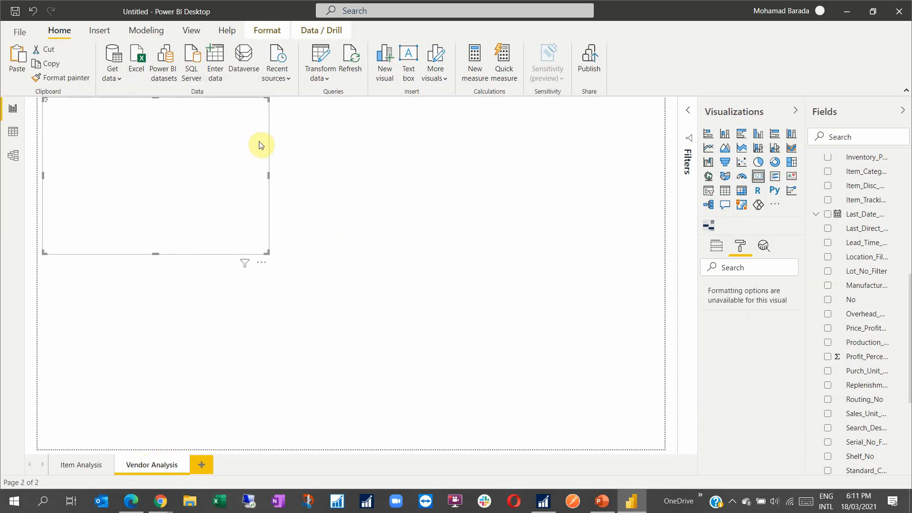
pyautogui.moveTo(267, 255); pyautogui.dragTo(264, 155)
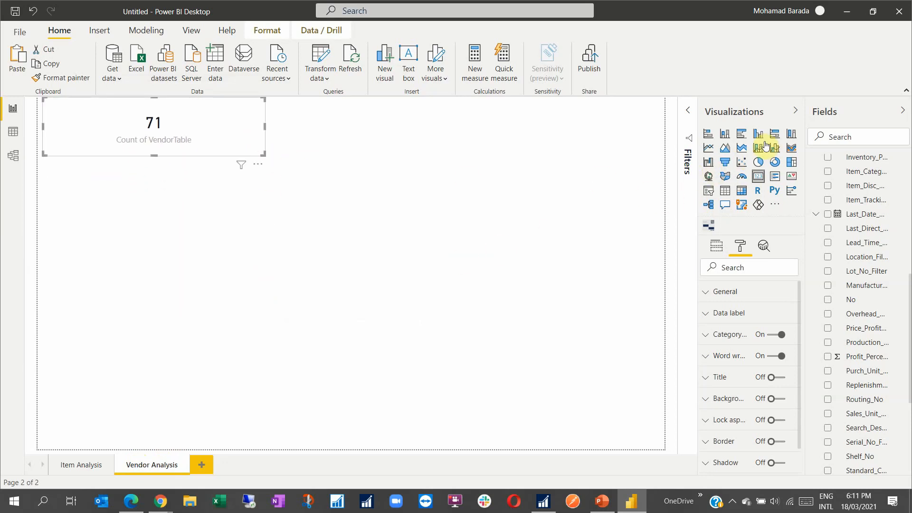
# - Add a pie chart below the vendor count card with Amount from VendorEntries as its values
pyautogui.click(759, 165)
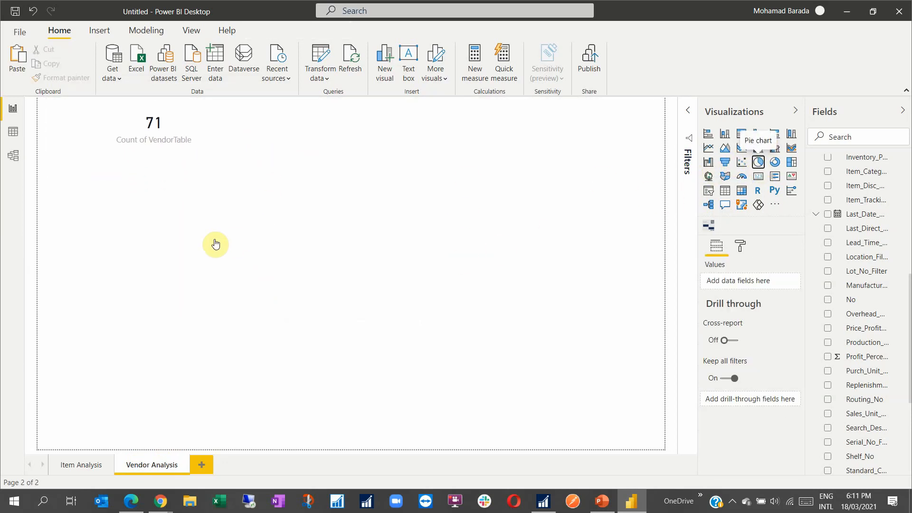
pyautogui.scroll(1, 848, 233)
pyautogui.scroll(5, 848, 233)
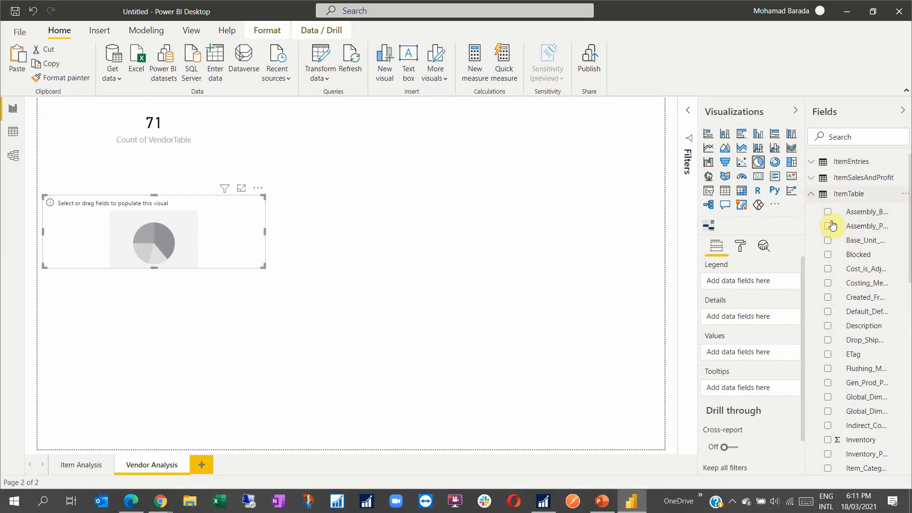
pyautogui.click(848, 194)
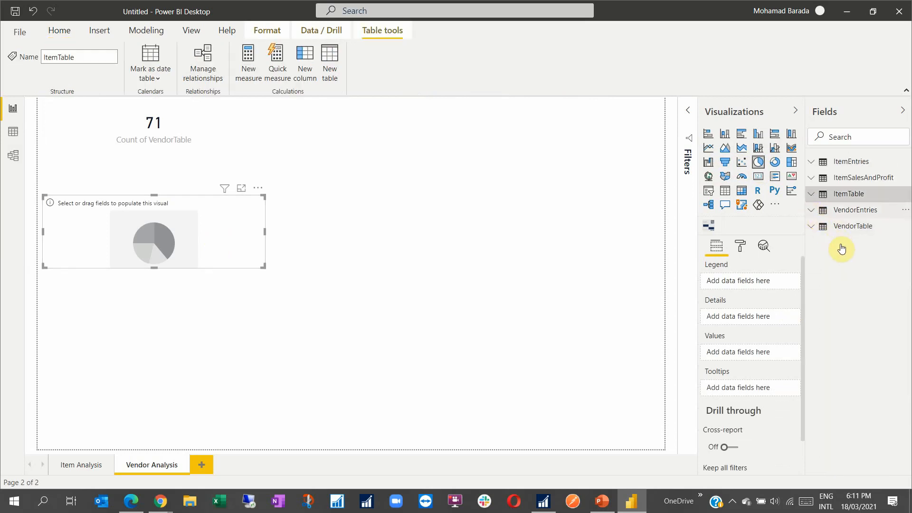
pyautogui.click(854, 210)
pyautogui.moveTo(852, 232); pyautogui.dragTo(749, 352)
# - Break the pie chart down by Vendor_Name from VendorEntries as its details and enlarge the chart
pyautogui.scroll(-1, 861, 335)
pyautogui.scroll(-3, 861, 335)
pyautogui.scroll(4, 863, 350)
pyautogui.scroll(1, 864, 350)
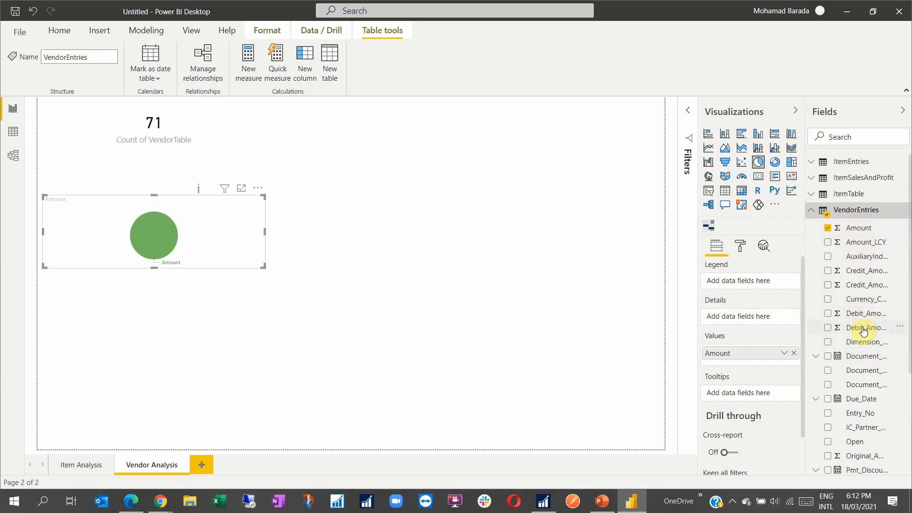
pyautogui.scroll(-4, 864, 331)
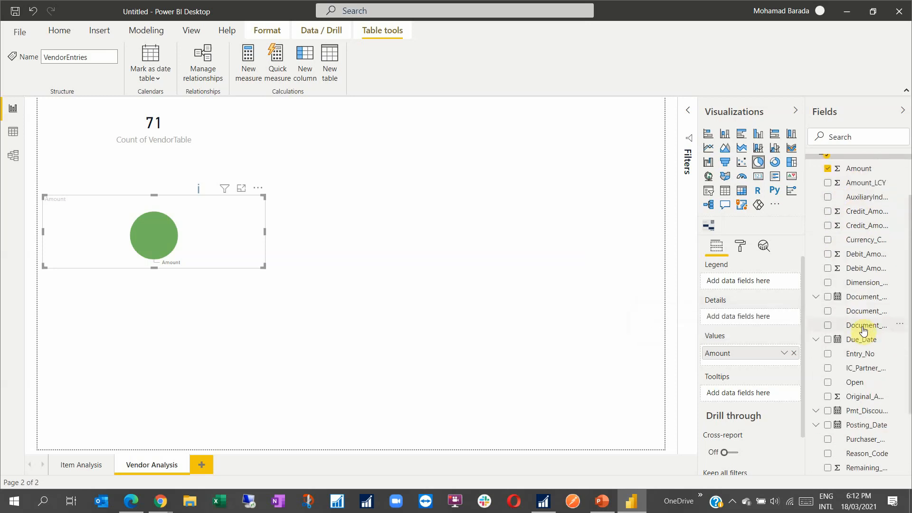
pyautogui.scroll(-1, 863, 331)
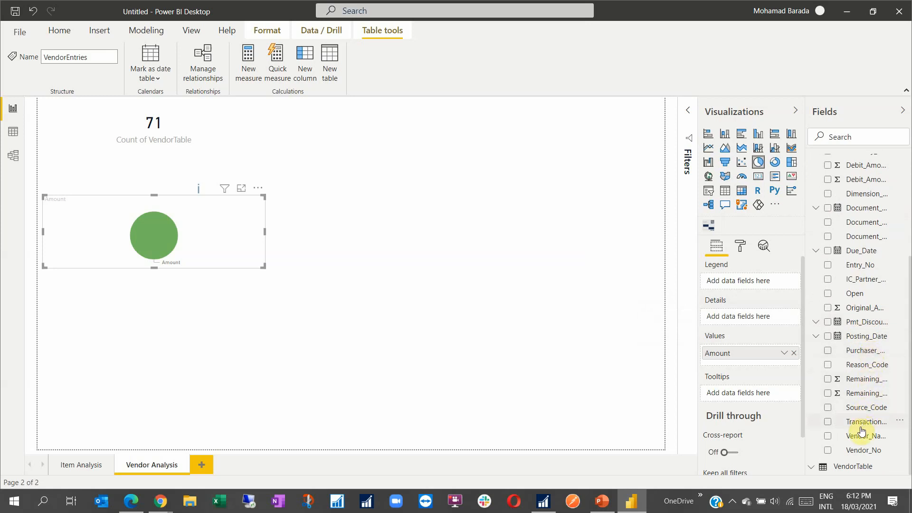
pyautogui.moveTo(866, 441); pyautogui.dragTo(749, 317)
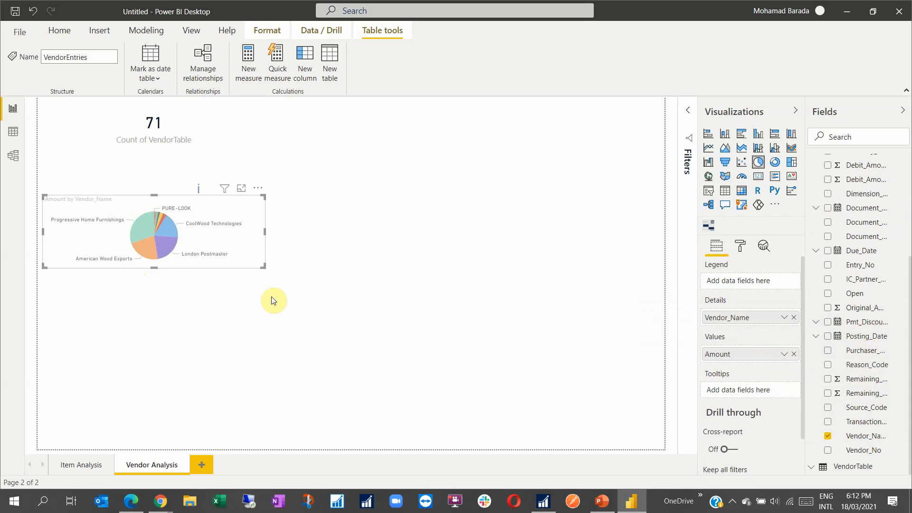
pyautogui.moveTo(262, 267); pyautogui.dragTo(408, 363)
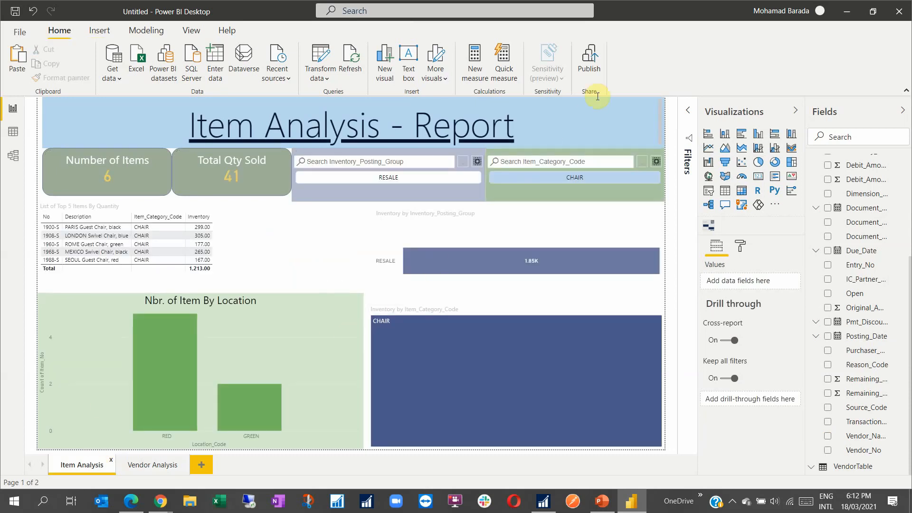
# - Start publishing the report and save the file as "My Session 2 Reports" in the Sample Power BI Reports folder
pyautogui.click(591, 64)
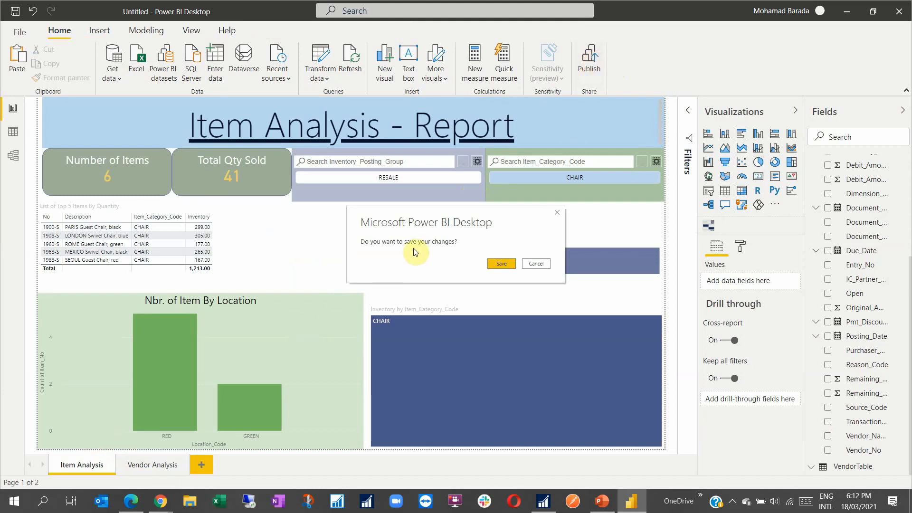
pyautogui.click(497, 264)
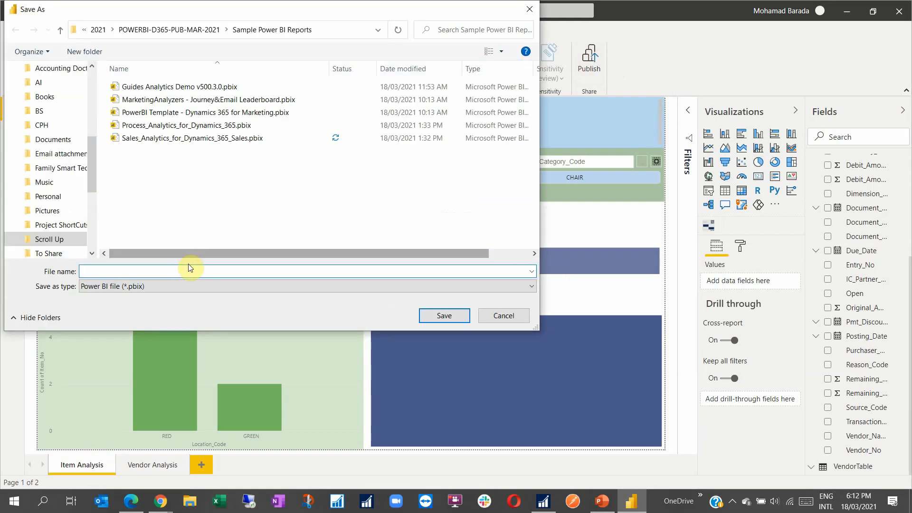
pyautogui.write('My Session 2 Reports')
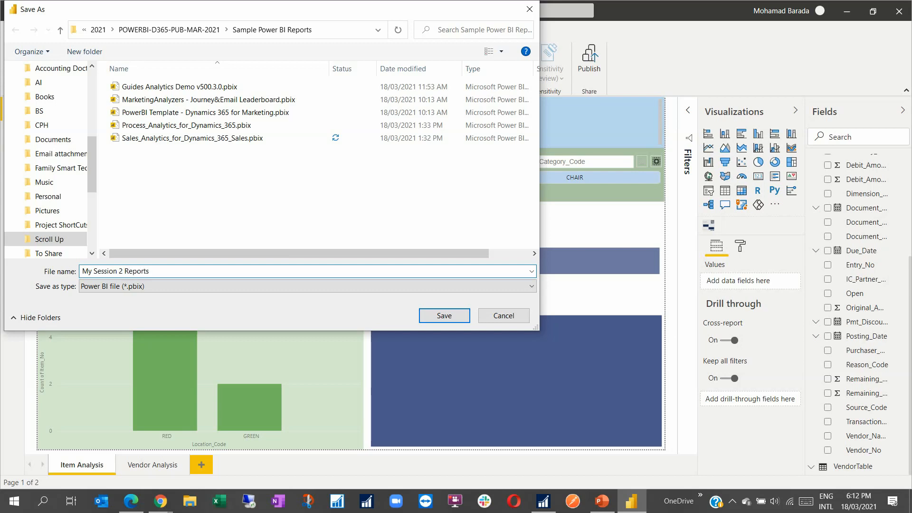
pyautogui.press('Return')
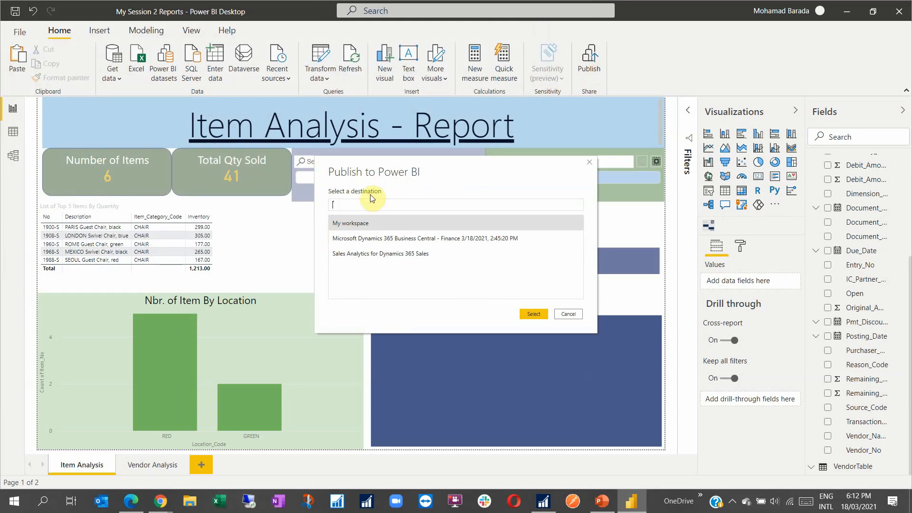
# - Publish the report to My workspace and open the published copy in the Power BI service
pyautogui.click(357, 223)
pyautogui.click(532, 315)
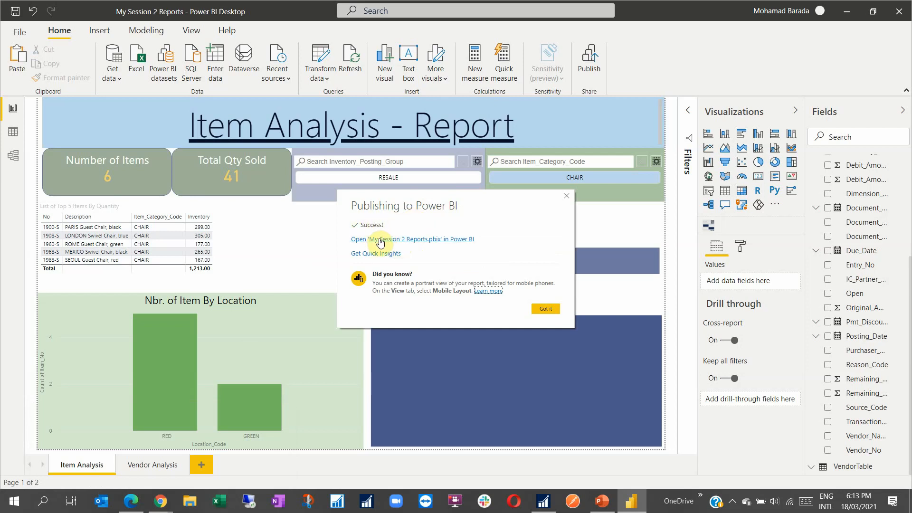
pyautogui.click(380, 240)
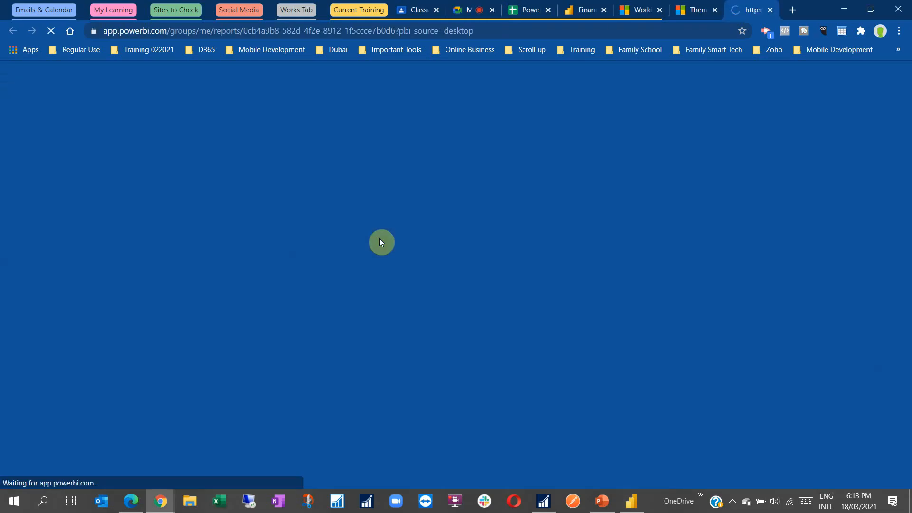
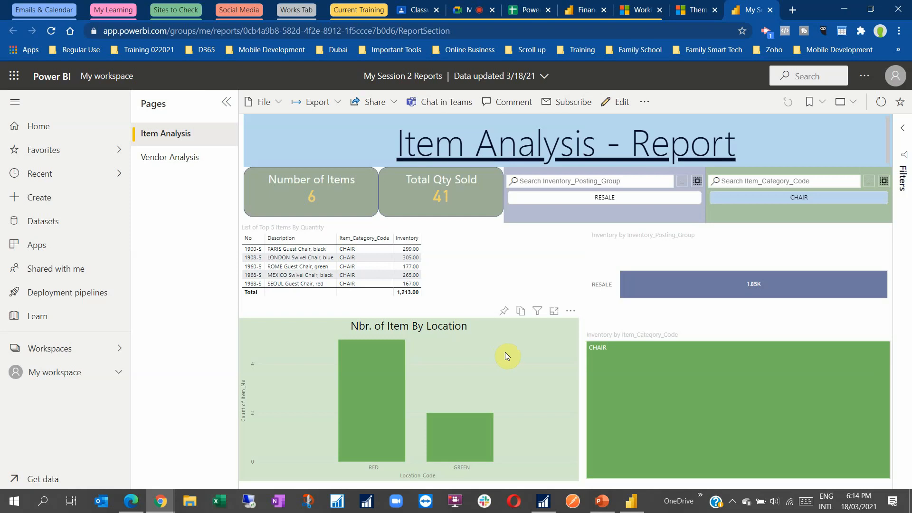
# - Examine the published report's filters, its sharing and embedding options, and the available export formats
pyautogui.click(904, 135)
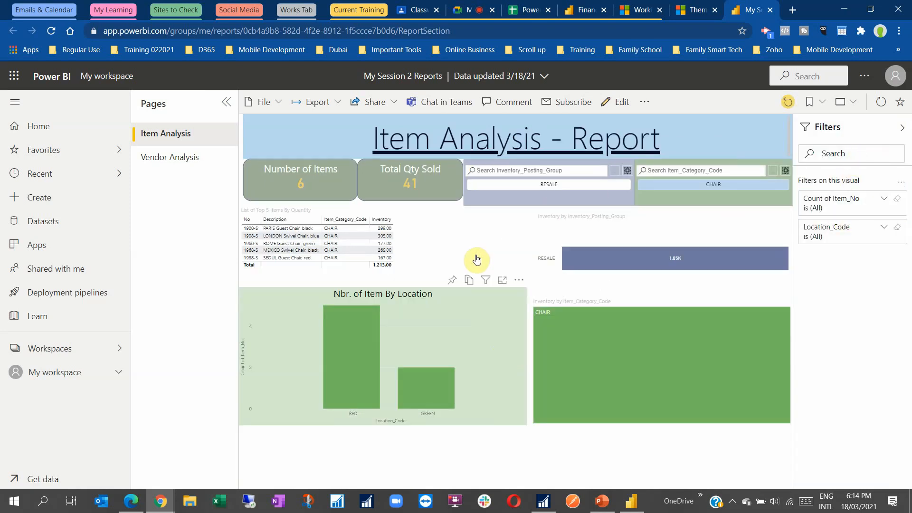
pyautogui.click(881, 135)
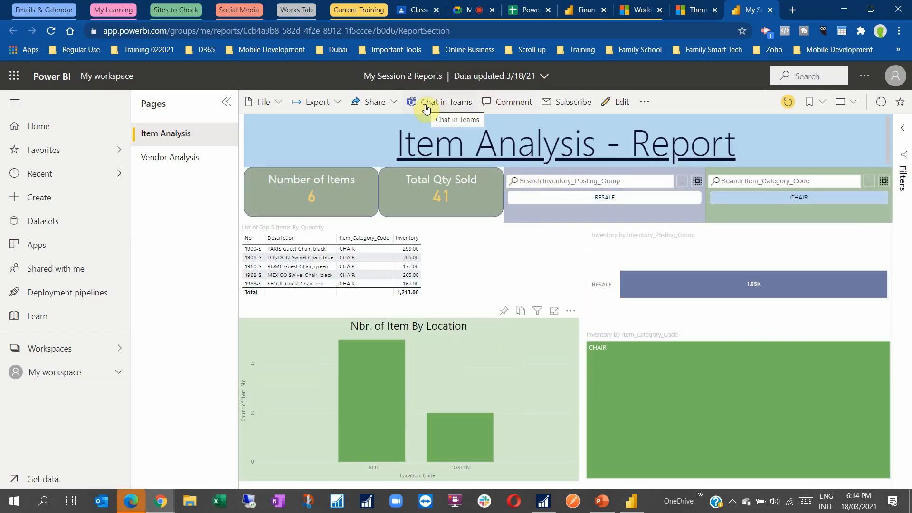
pyautogui.click(393, 103)
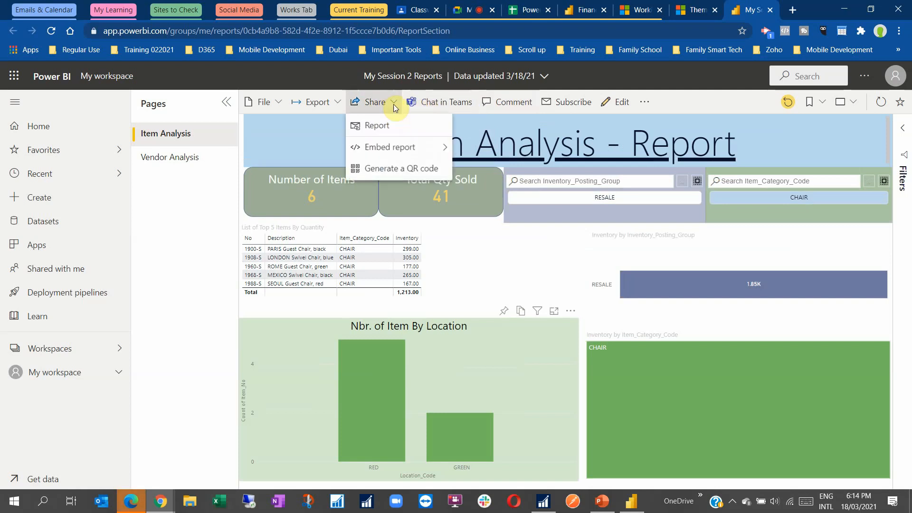
pyautogui.moveTo(383, 147)
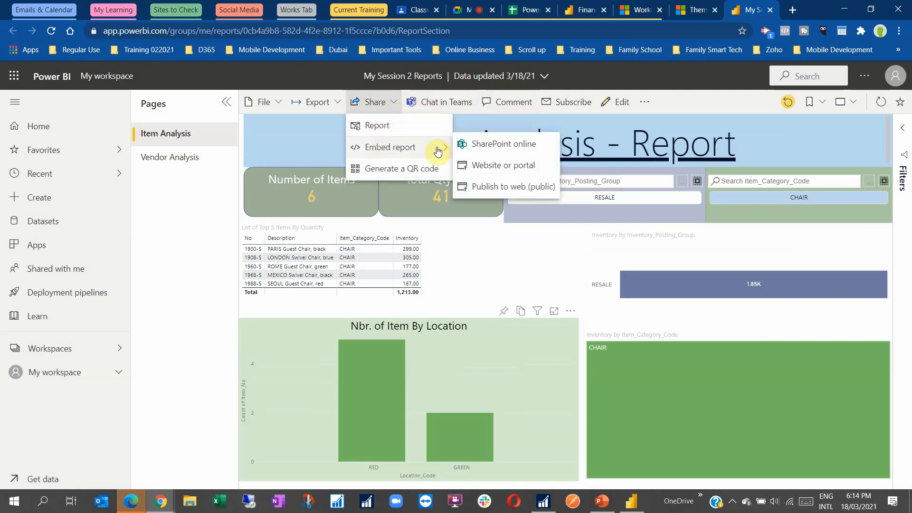
pyautogui.click(336, 105)
pyautogui.click(336, 106)
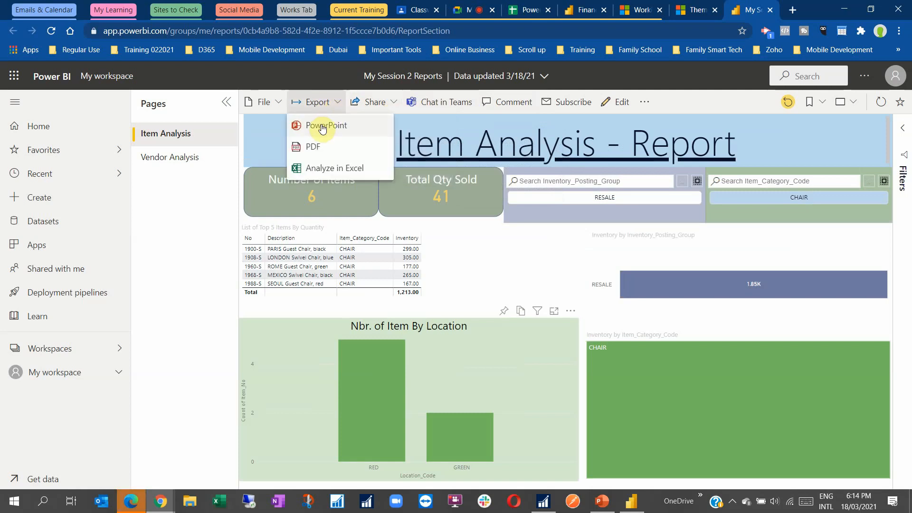
# - Export the whole report to PowerPoint with current values, and close the Untitled.pdf window in the other browser
pyautogui.click(322, 127)
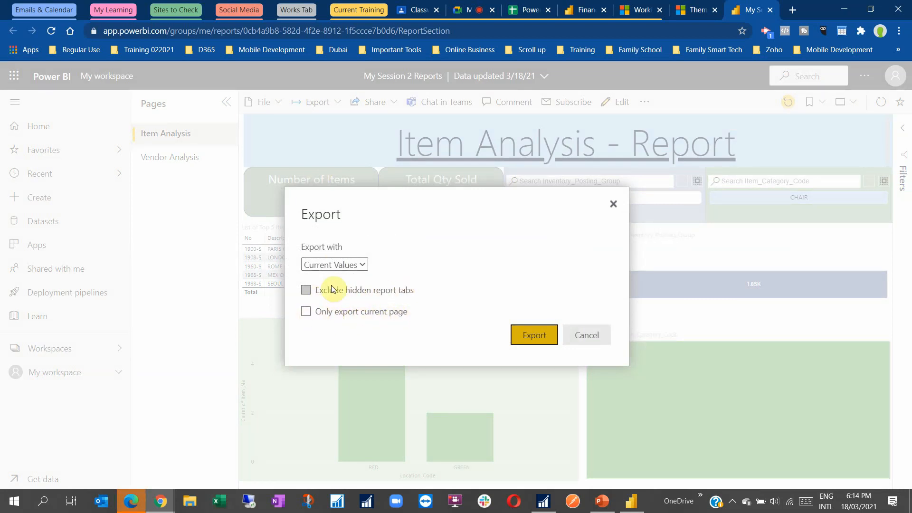
pyautogui.click(360, 264)
pyautogui.click(355, 279)
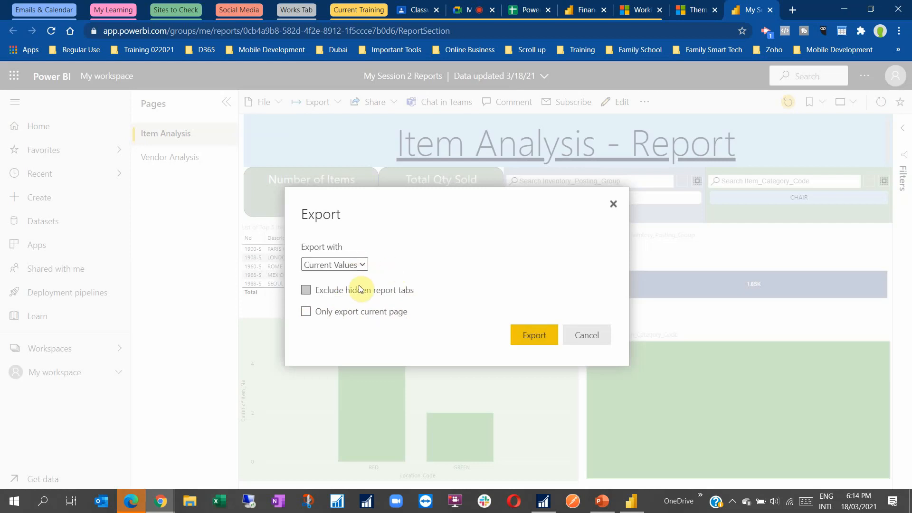
pyautogui.click(534, 335)
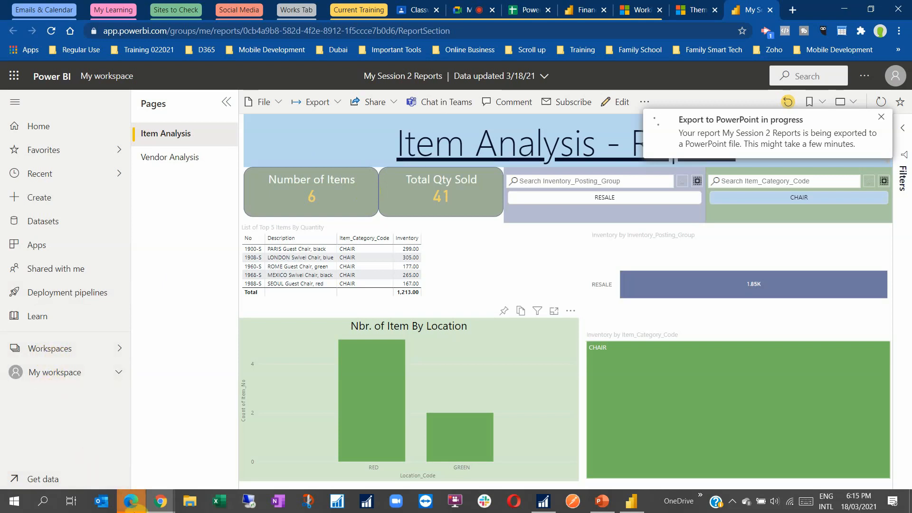
pyautogui.click(133, 505)
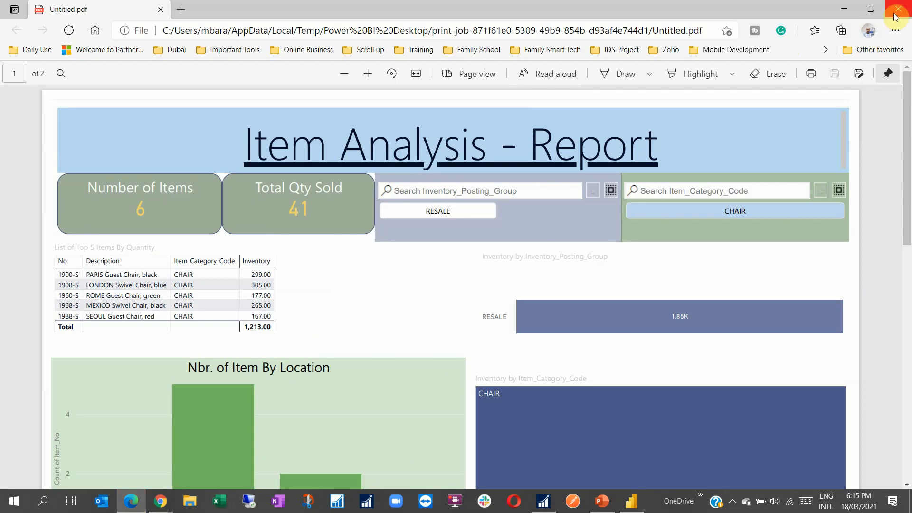
pyautogui.click(895, 14)
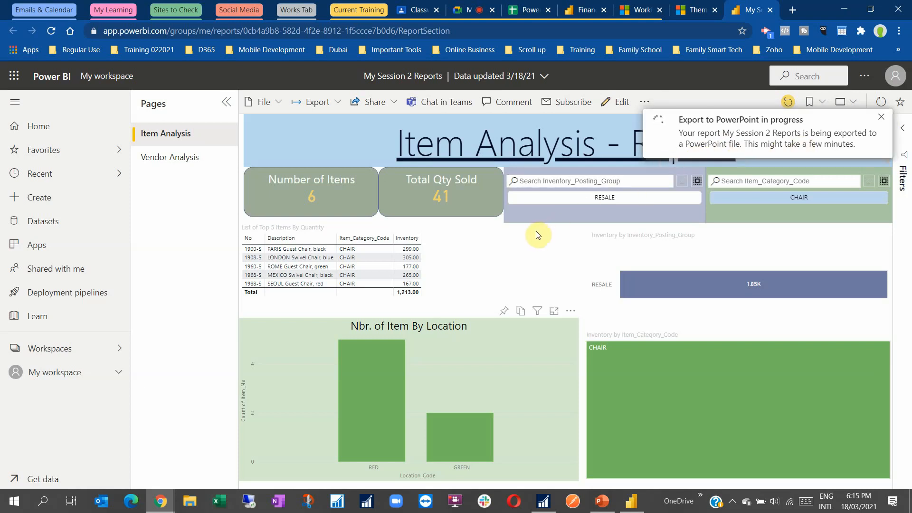
pyautogui.click(645, 103)
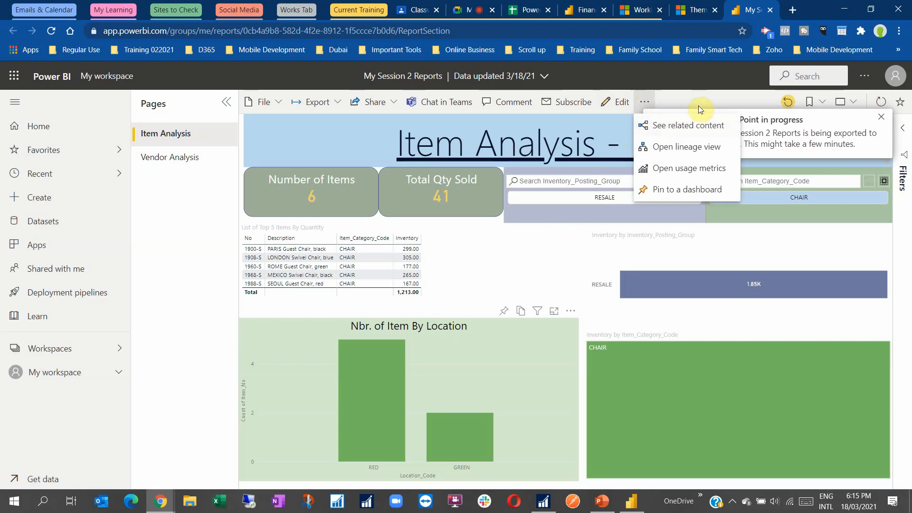
pyautogui.click(668, 99)
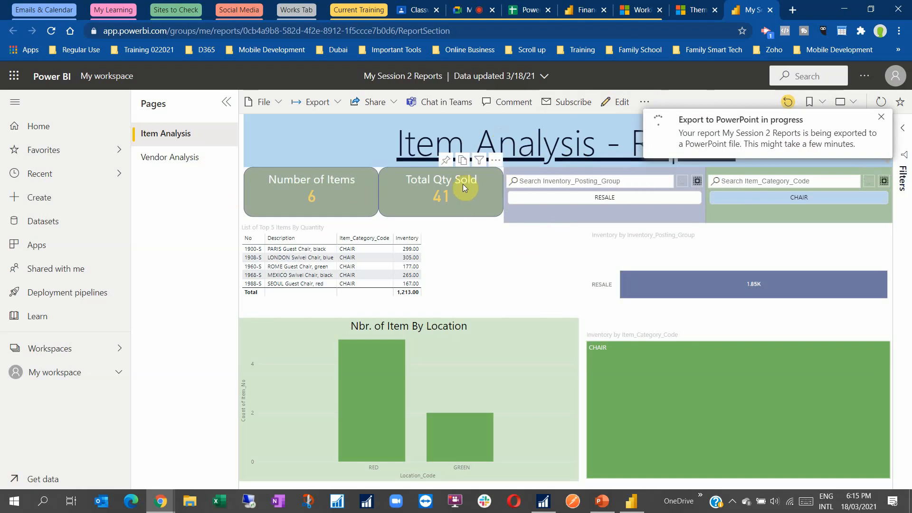
pyautogui.click(495, 162)
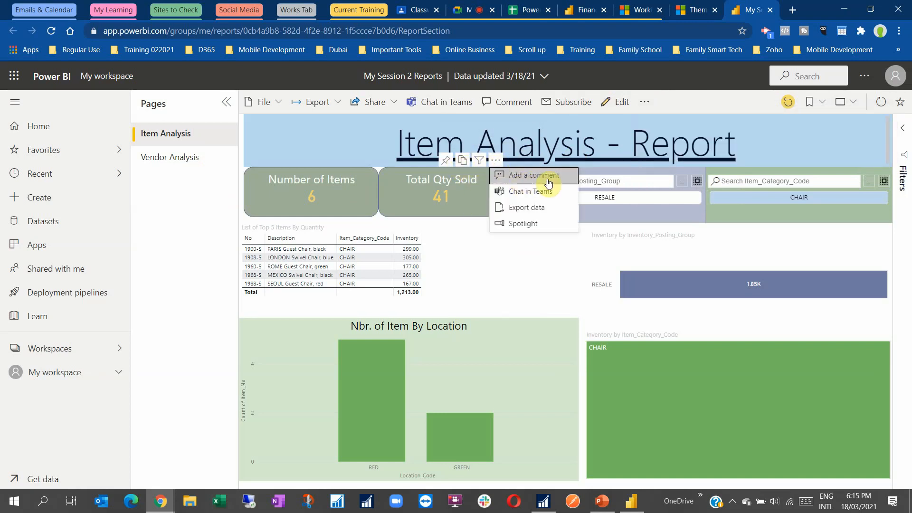
pyautogui.click(708, 142)
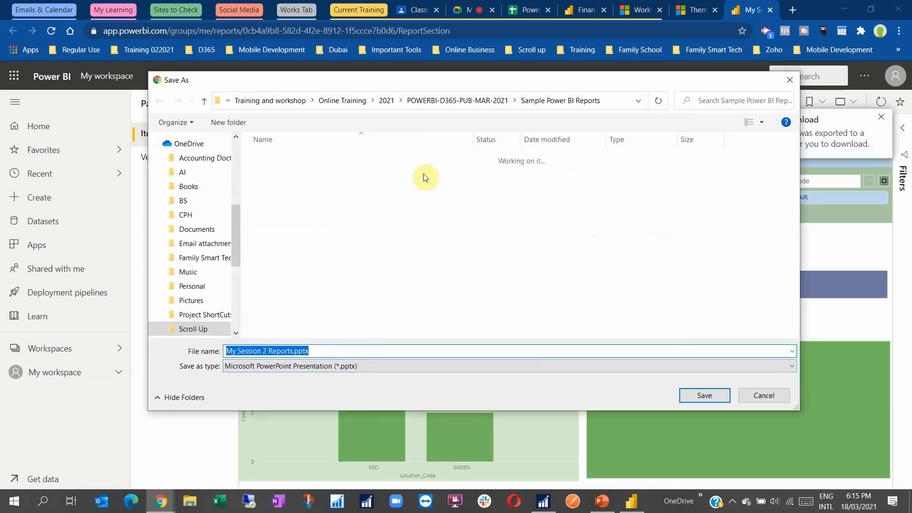
# - Save the export as My Session 2 Reports.pptx in the POWERBI-D365-PUB-MAR-2021 folder and open it in PowerPoint with editing enabled
pyautogui.click(473, 102)
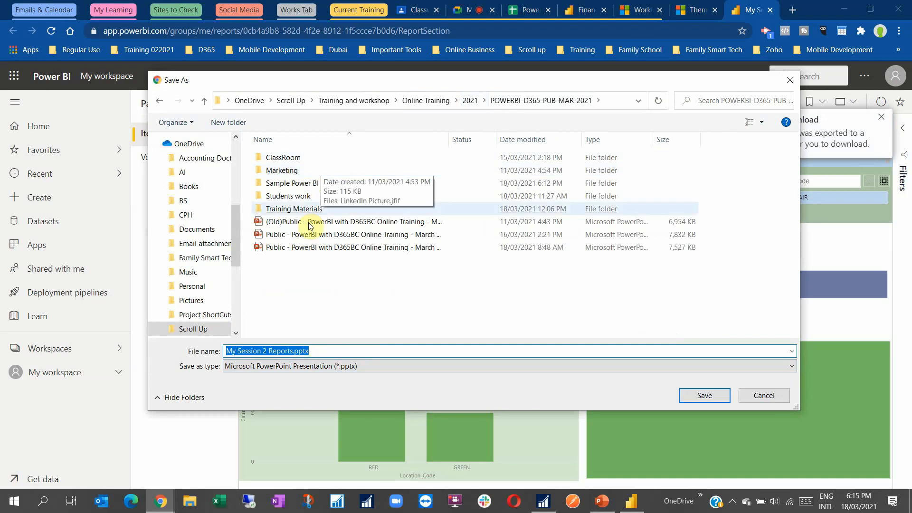
pyautogui.click(703, 397)
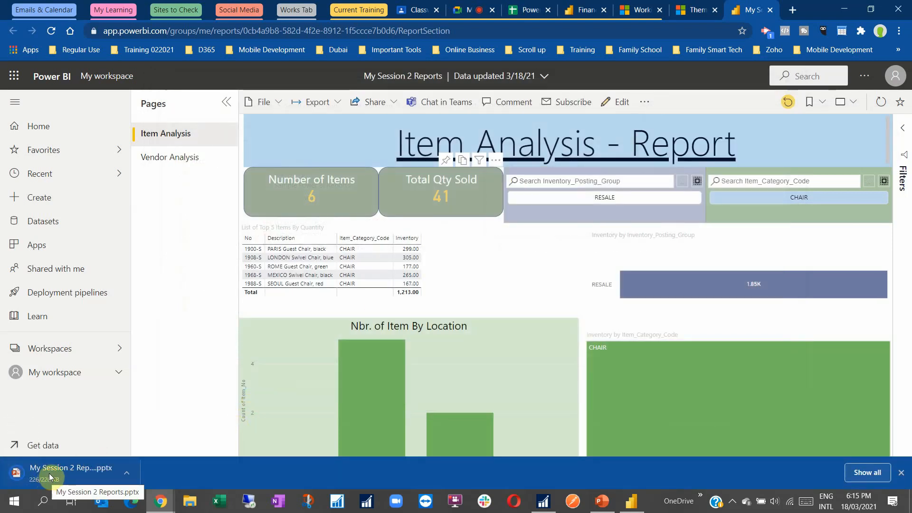
pyautogui.click(49, 475)
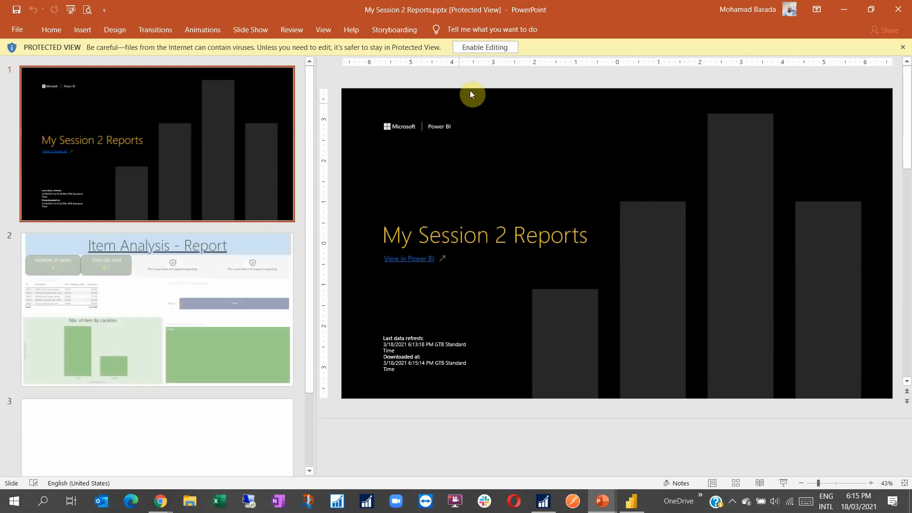
pyautogui.click(491, 50)
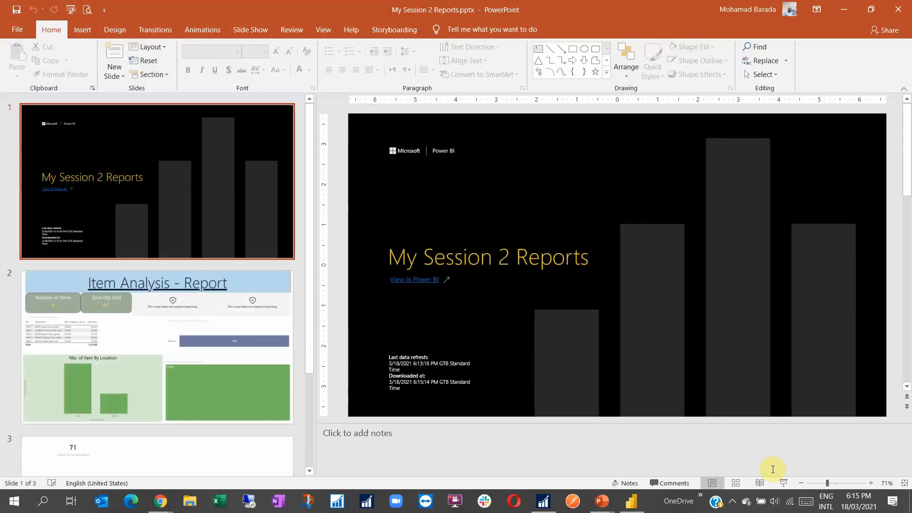
# - Review the exported slides in the slide show and the normal view, and switch back to the published report in the browser
pyautogui.press('F5')
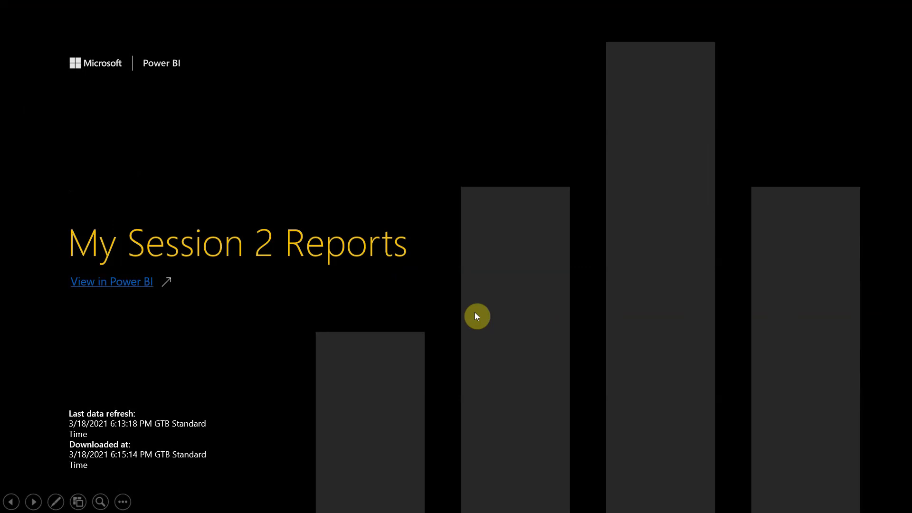
pyautogui.click(419, 174)
pyautogui.scroll(-1, 418, 170)
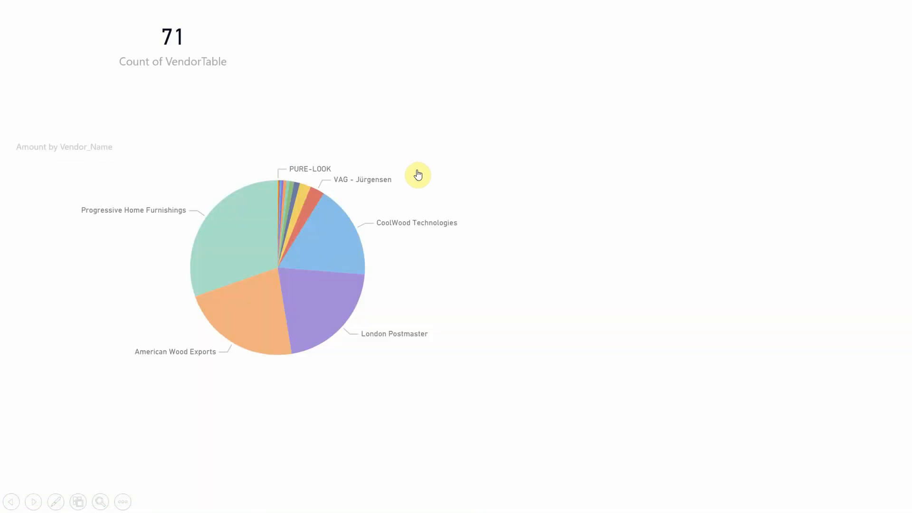
pyautogui.scroll(2, 415, 170)
pyautogui.scroll(-1, 415, 172)
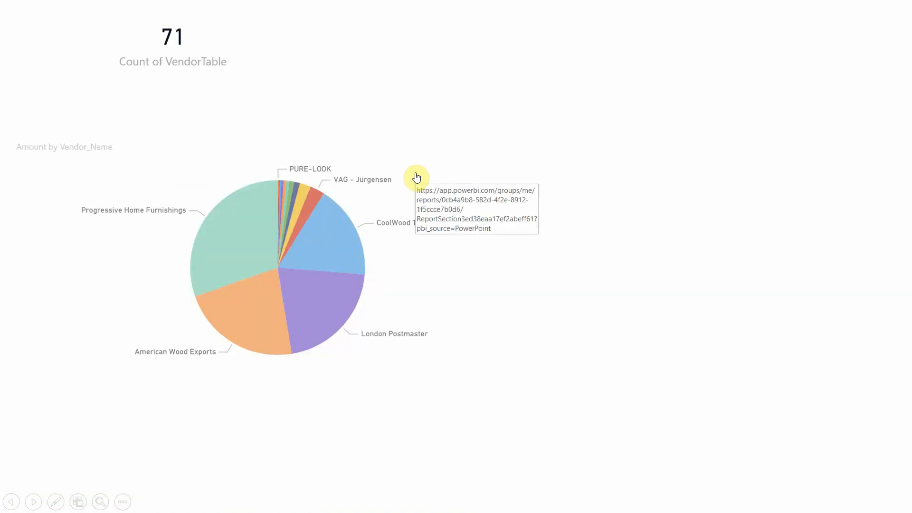
pyautogui.press('Escape')
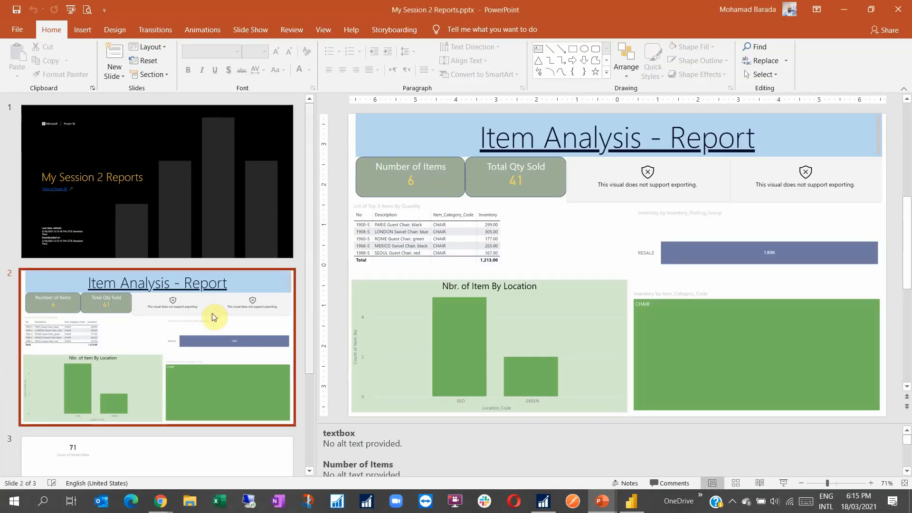
pyautogui.click(427, 259)
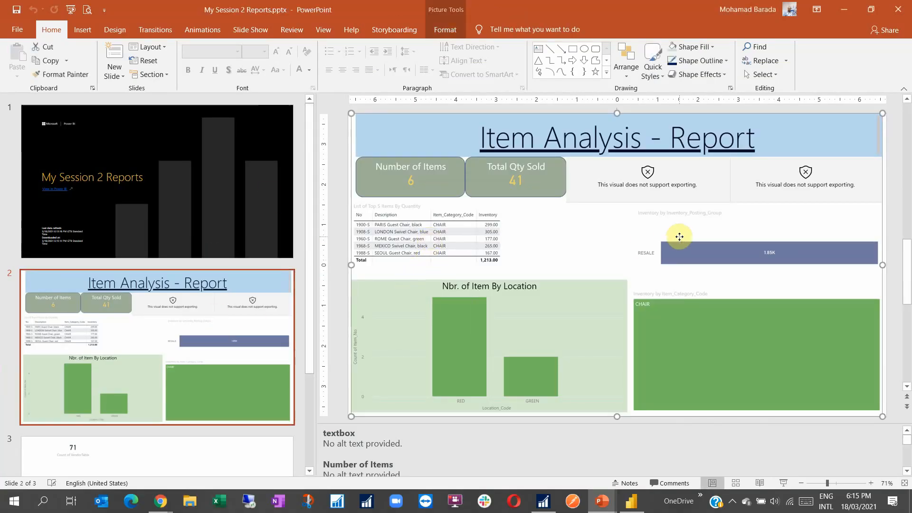
pyautogui.doubleClick(678, 252)
pyautogui.click(252, 143)
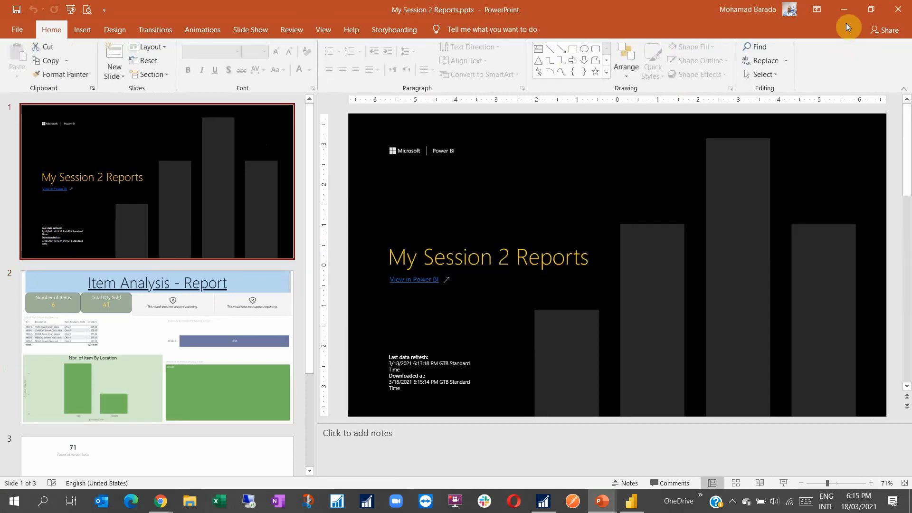
pyautogui.hotkey('alt', 'Tab')
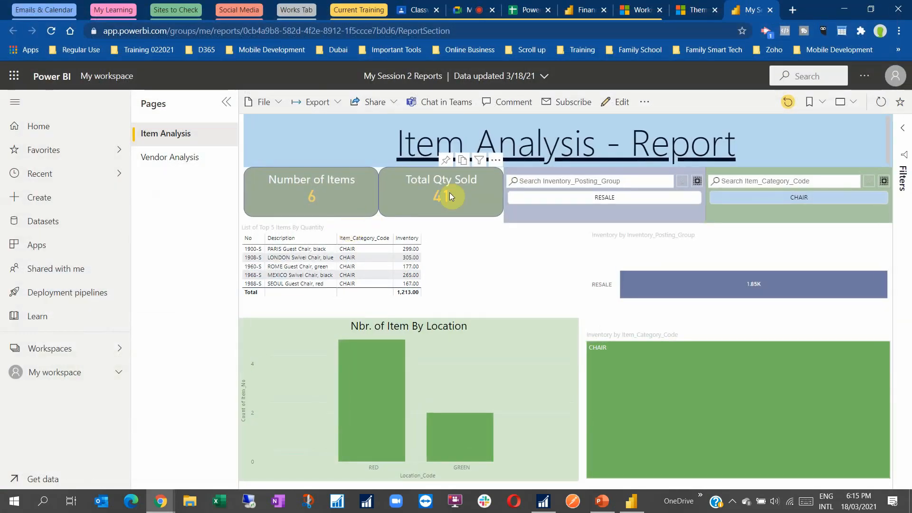
# - Examine the Total Qty Sold card's options and the report's export, file and personal bookmark options
pyautogui.click(496, 164)
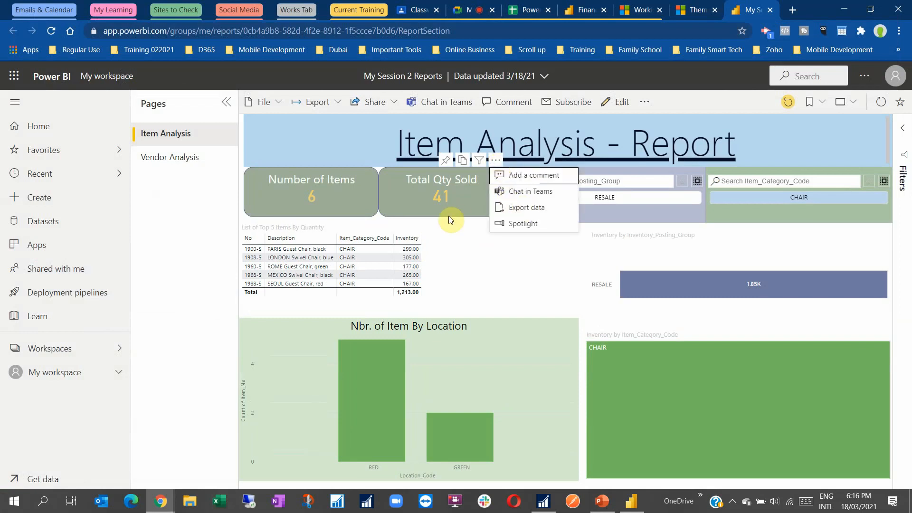
pyautogui.click(429, 196)
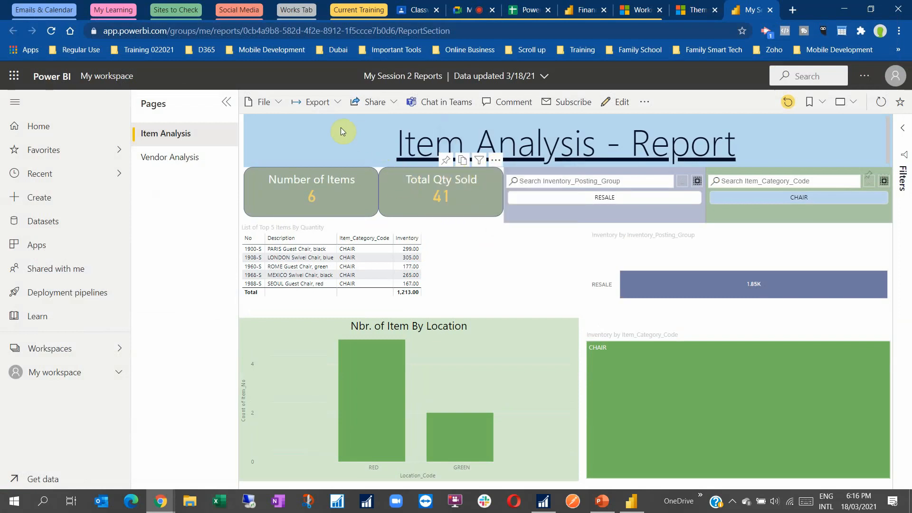
pyautogui.click(336, 105)
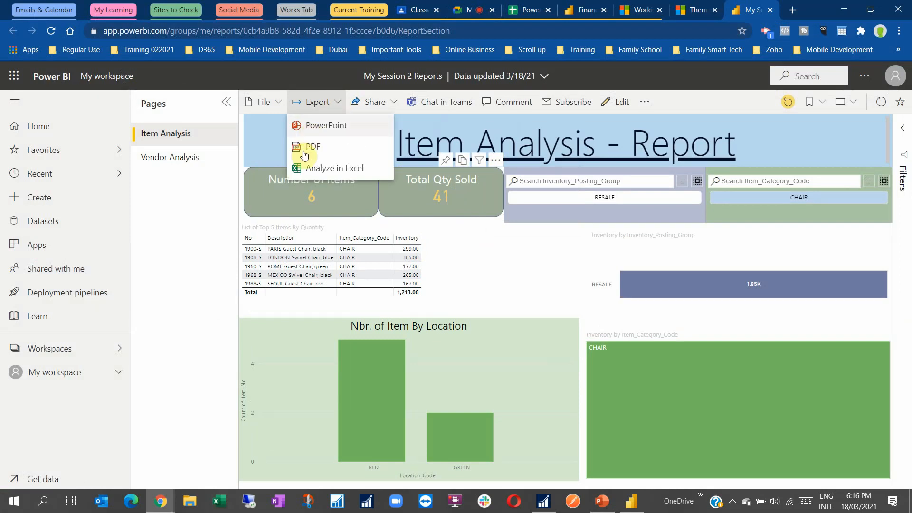
pyautogui.click(281, 104)
pyautogui.click(279, 102)
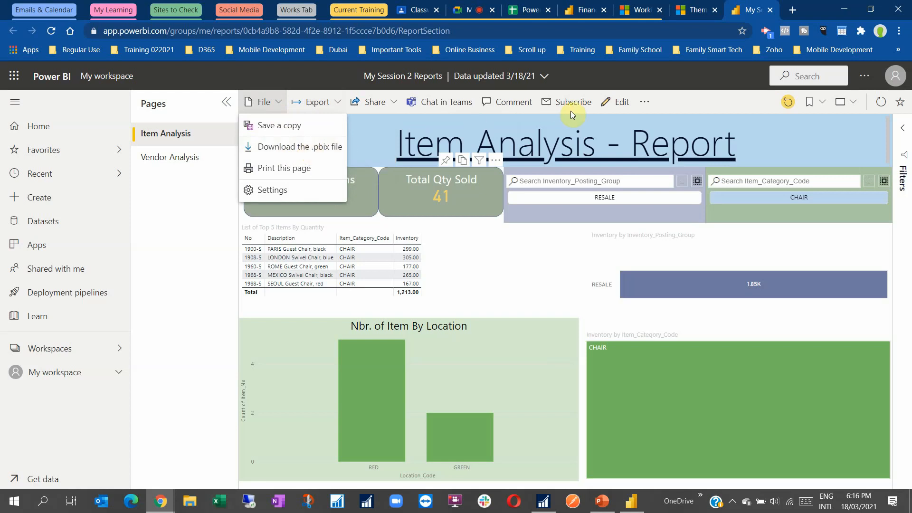
pyautogui.click(641, 102)
pyautogui.click(643, 102)
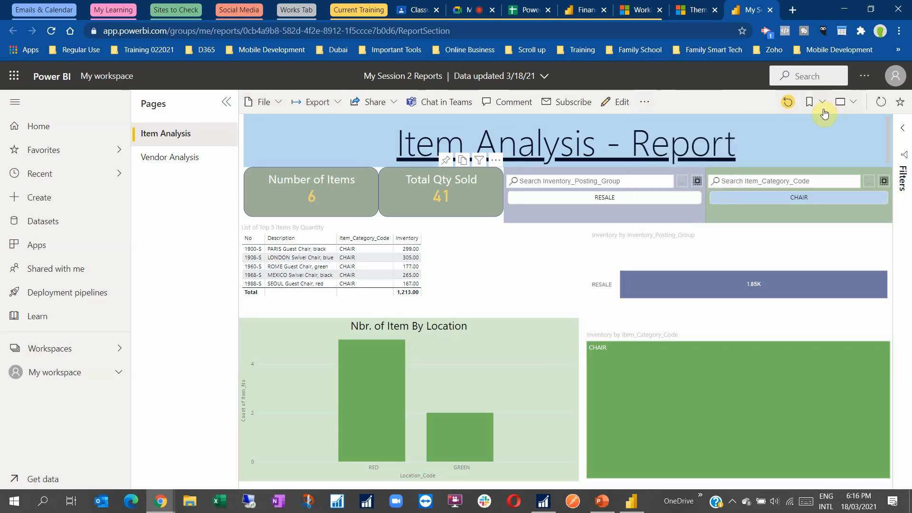
pyautogui.click(823, 103)
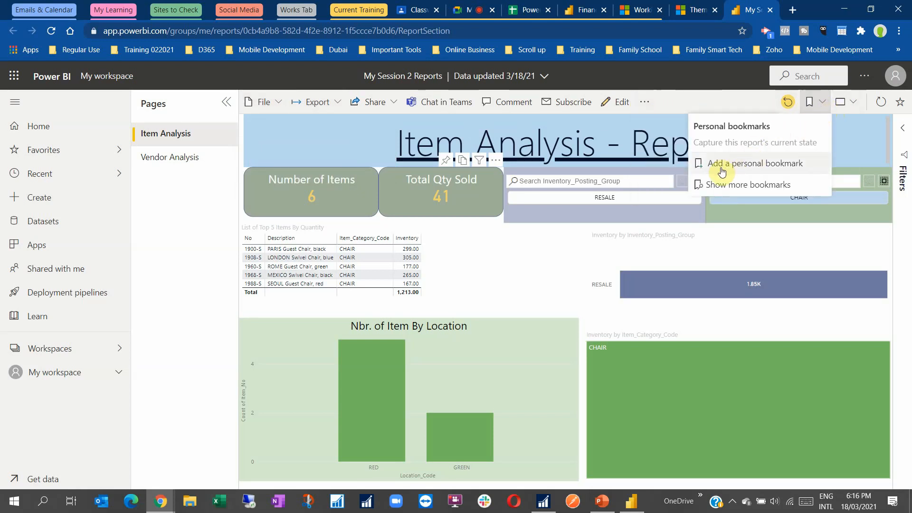
# - Display the report at actual size and show its Vendor Analysis page
pyautogui.click(851, 103)
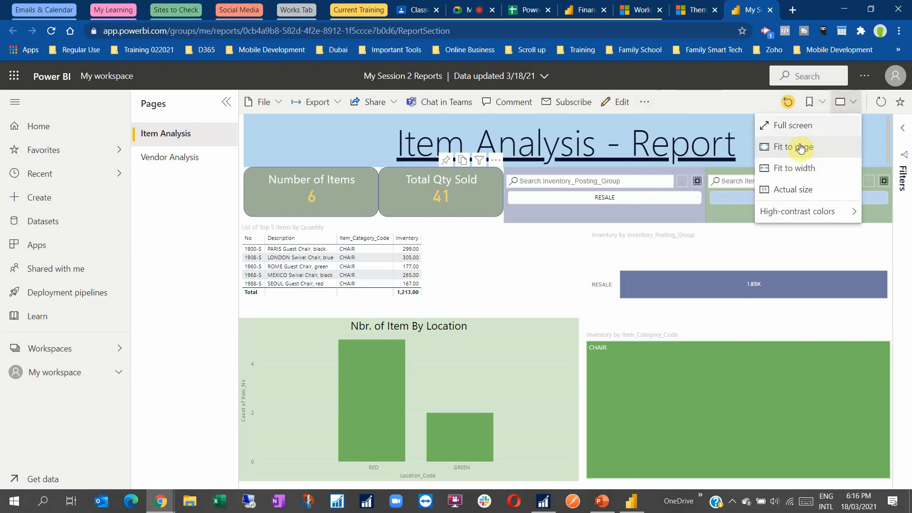
pyautogui.click(796, 188)
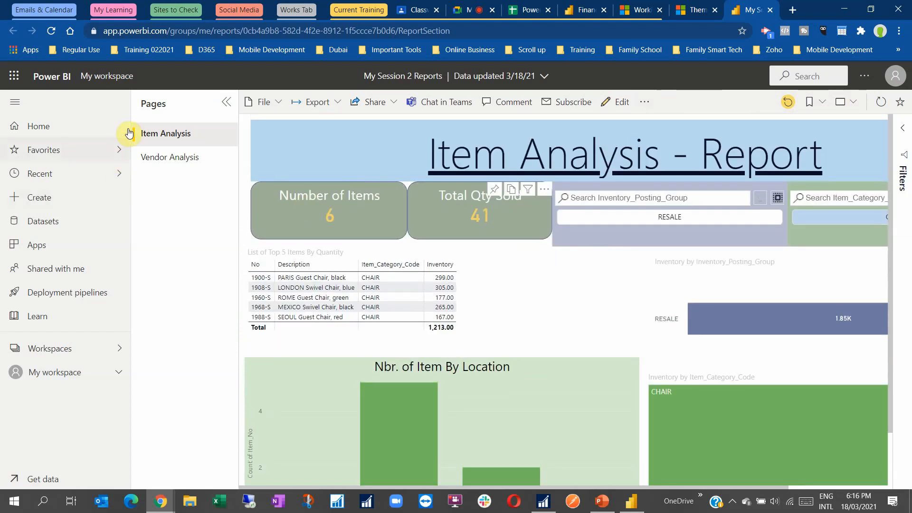
pyautogui.click(227, 102)
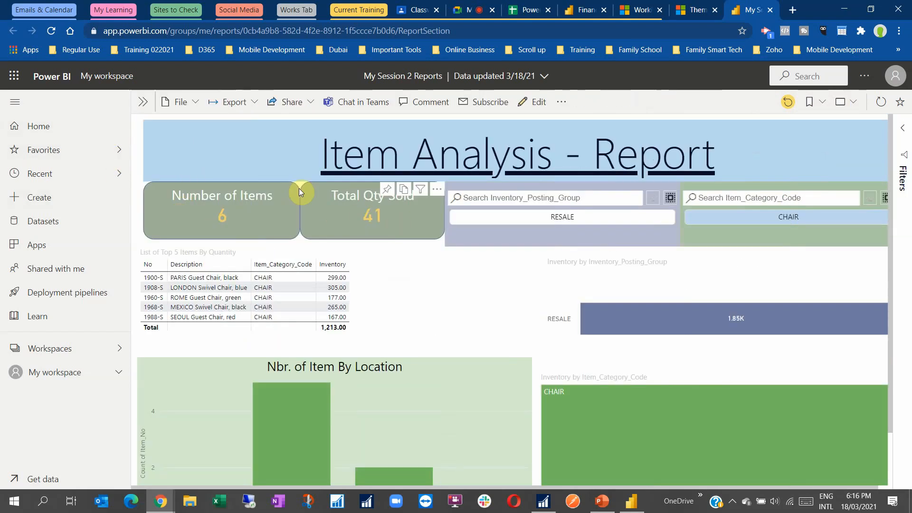
pyautogui.click(142, 102)
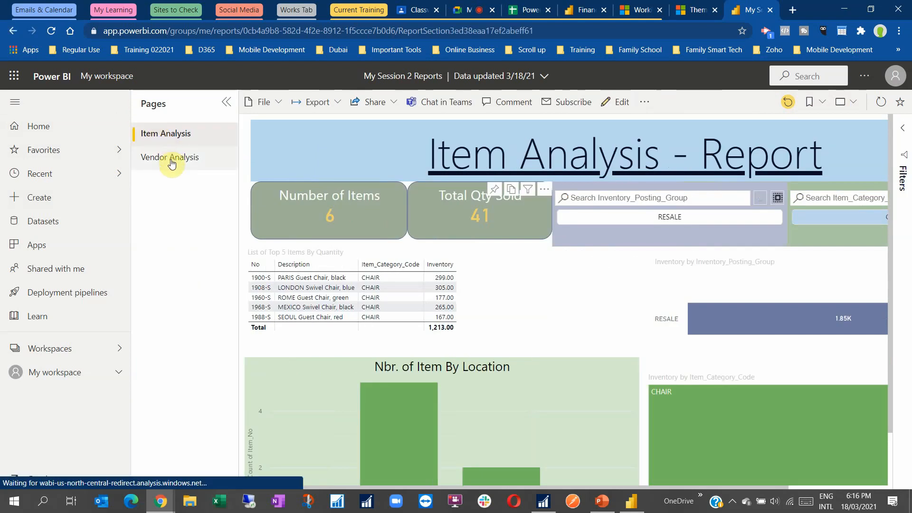
pyautogui.click(171, 158)
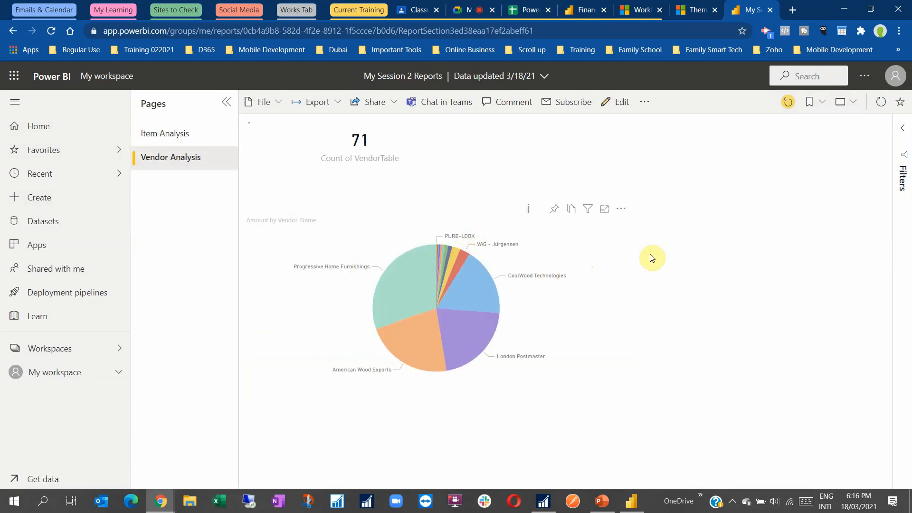
# - Open the published report for editing and show its Item Analysis page
pyautogui.click(277, 103)
pyautogui.click(637, 210)
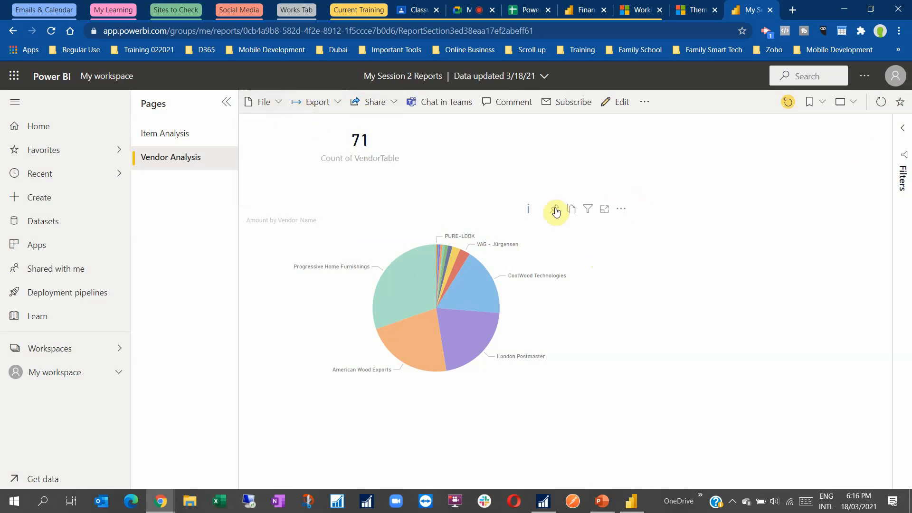
pyautogui.click(601, 113)
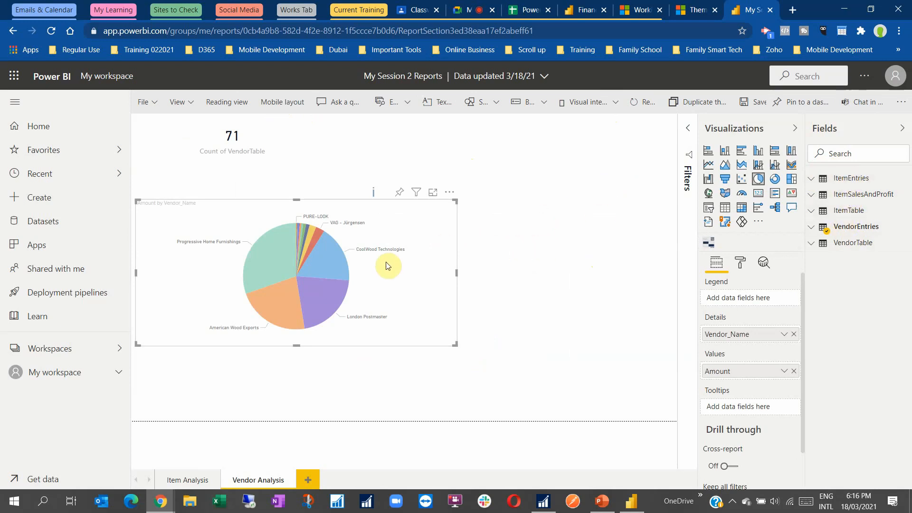
pyautogui.click(190, 480)
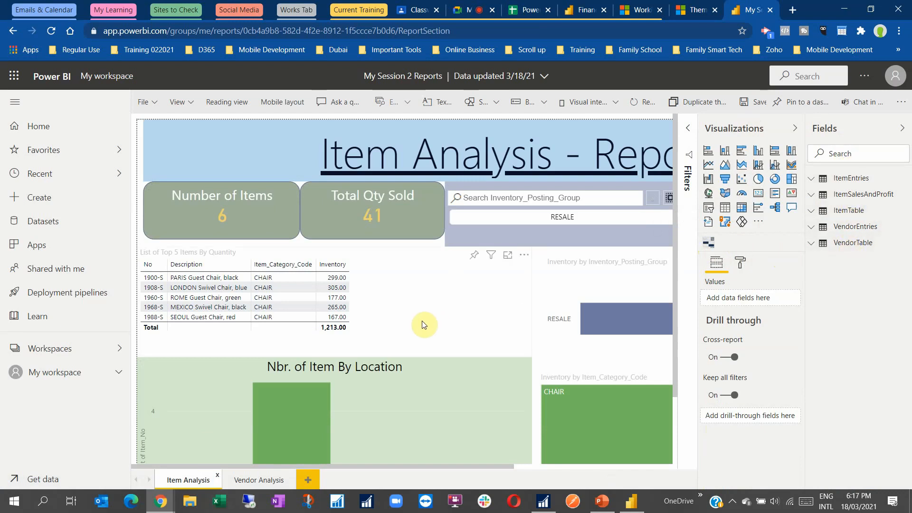
pyautogui.click(543, 77)
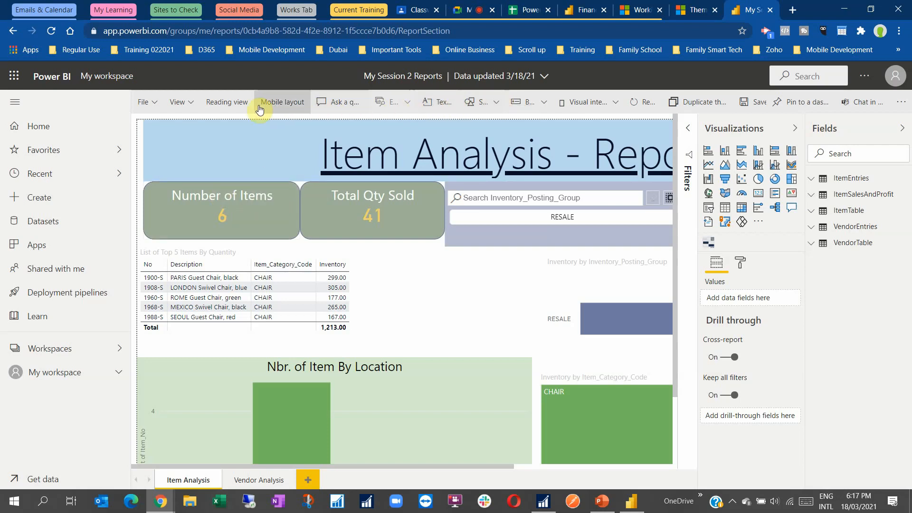
# - Examine the view options and the file options available for the report in editing mode
pyautogui.click(195, 106)
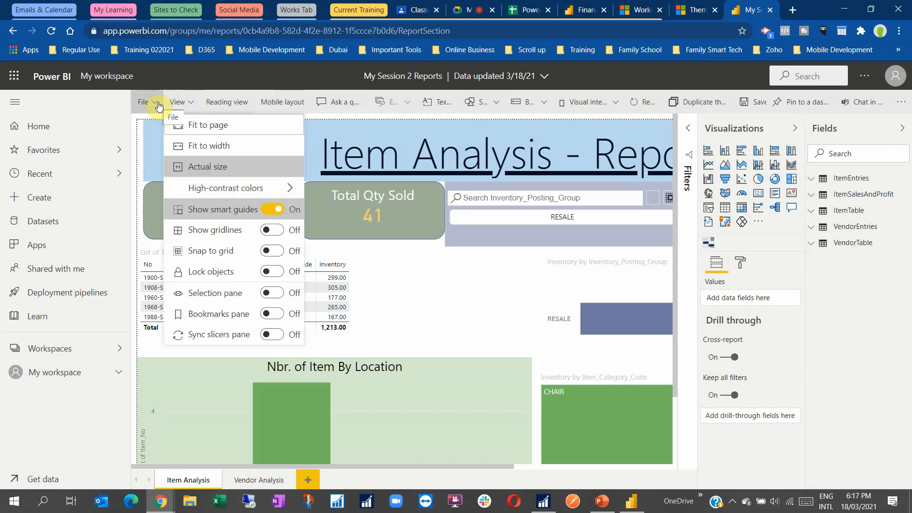
pyautogui.click(159, 105)
pyautogui.click(159, 106)
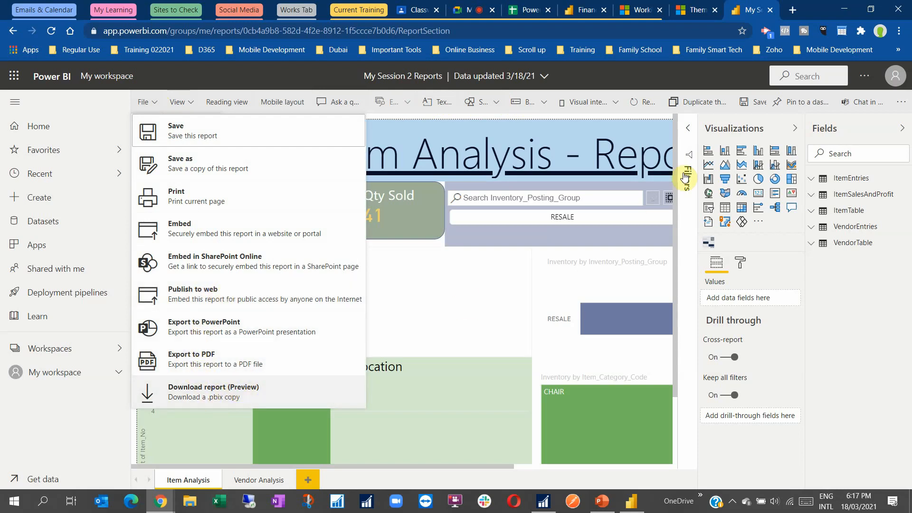
pyautogui.click(717, 82)
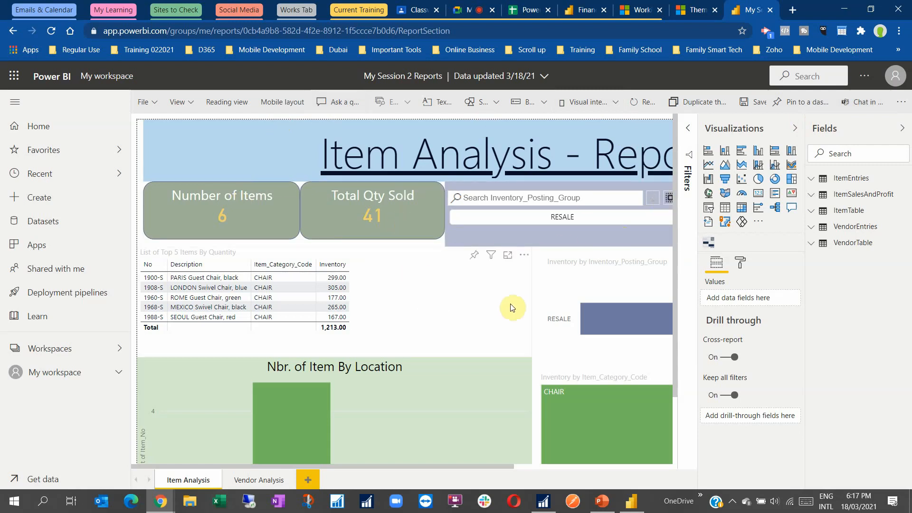
# - Add the Blocked field to the table listing the top 5 items by quantity
pyautogui.click(316, 286)
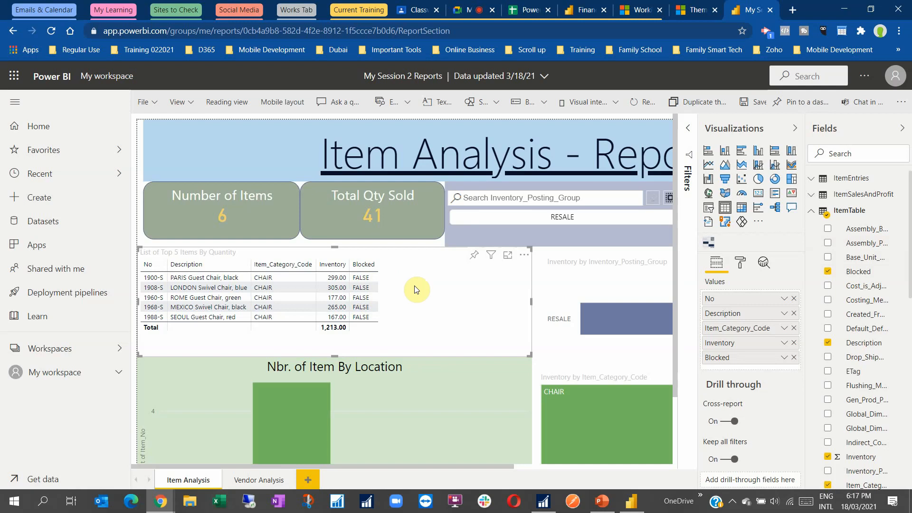
# - Dismiss the publishing message in Power BI Desktop and return to the published report in the browser
pyautogui.click(636, 504)
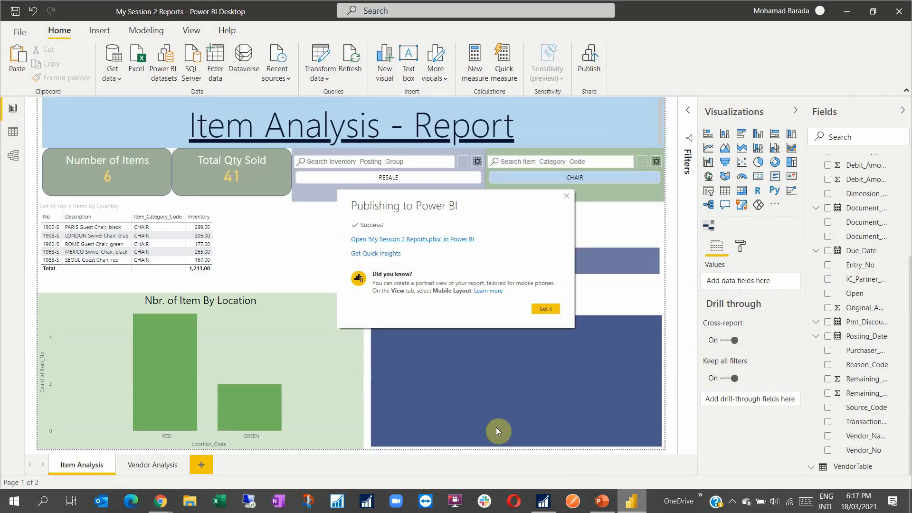
pyautogui.click(545, 308)
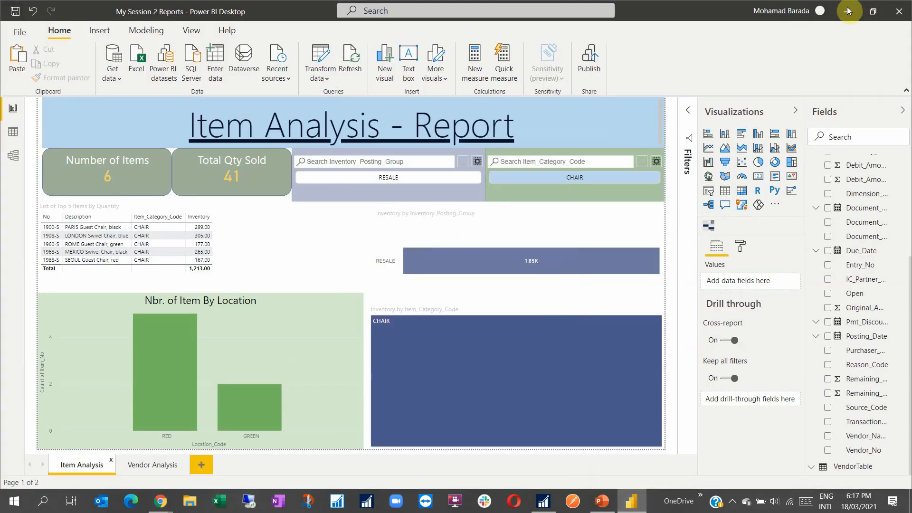
pyautogui.click(161, 501)
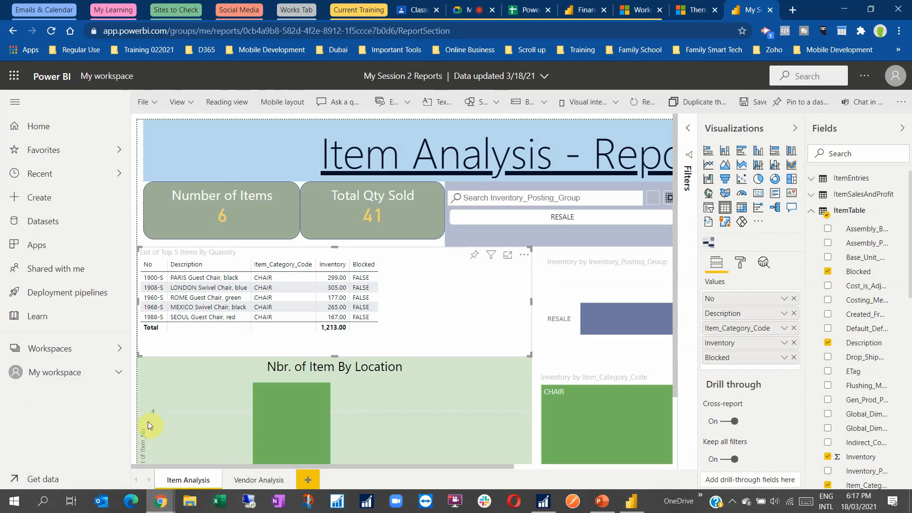
pyautogui.click(467, 10)
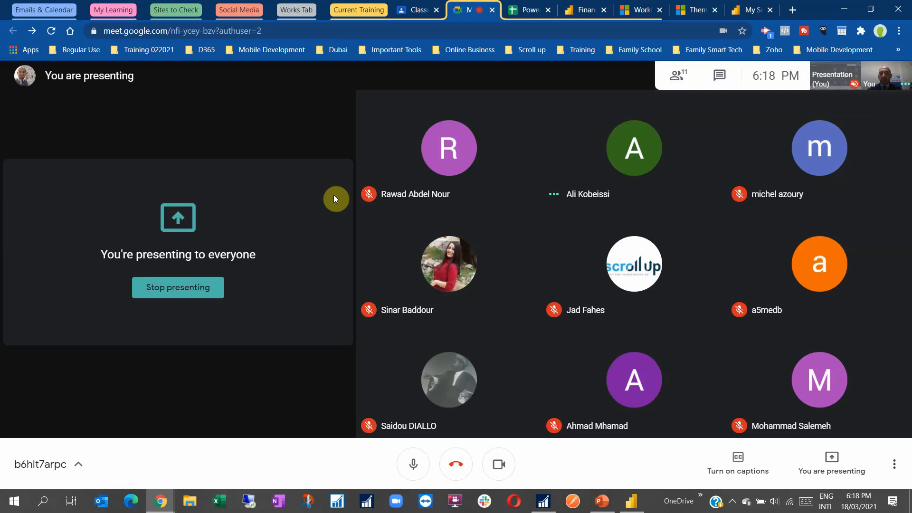
pyautogui.moveTo(160, 501)
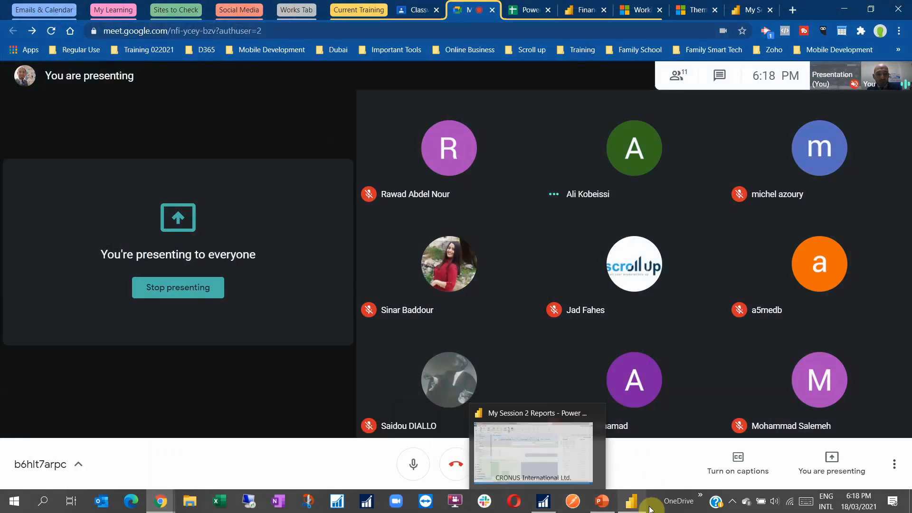
pyautogui.click(630, 504)
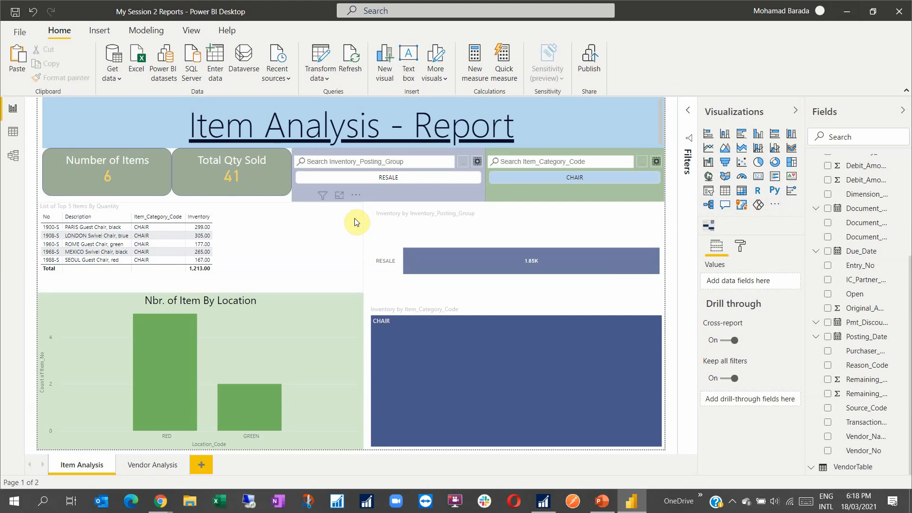
pyautogui.click(847, 10)
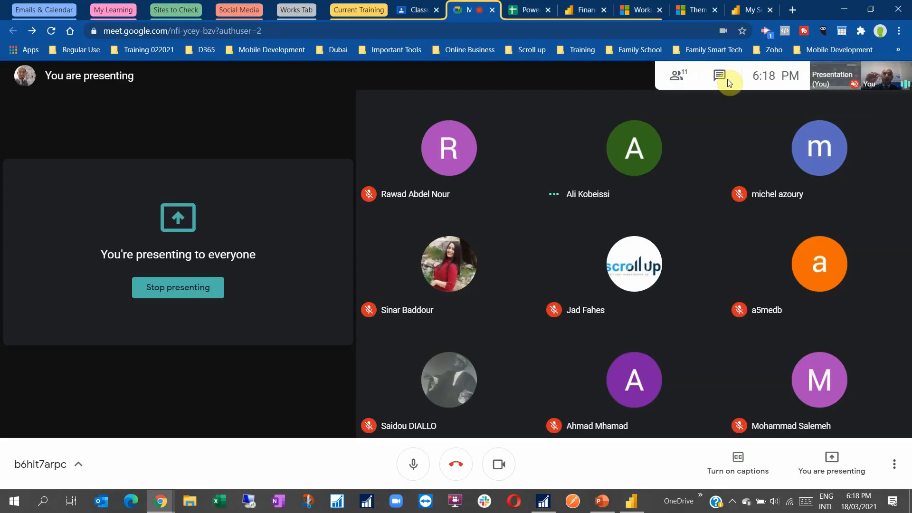
pyautogui.moveTo(429, 224)
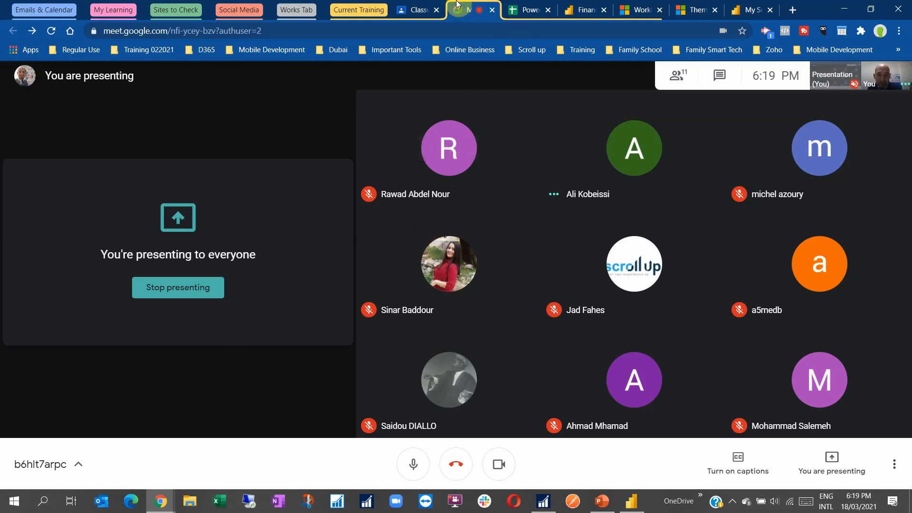
# - Switch to Power BI Desktop and show the Vendor Analysis page of the report
pyautogui.click(626, 497)
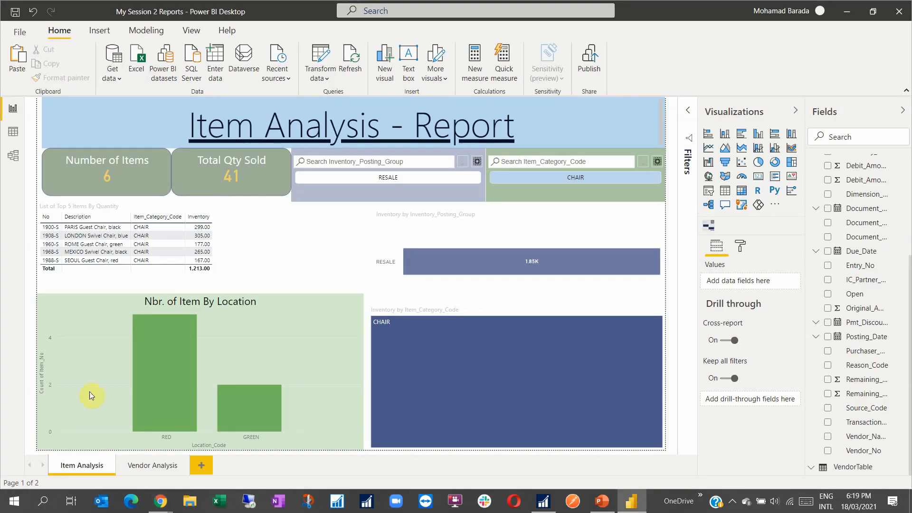
pyautogui.click(146, 469)
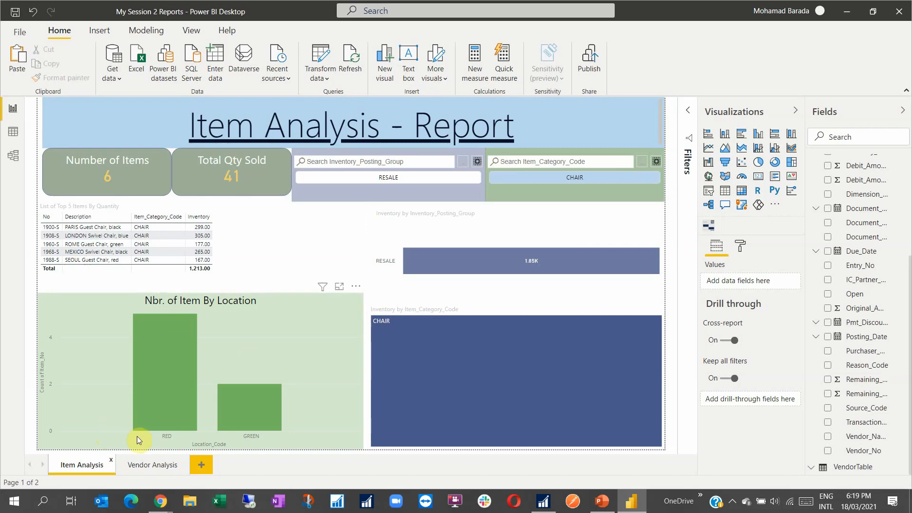
pyautogui.click(137, 467)
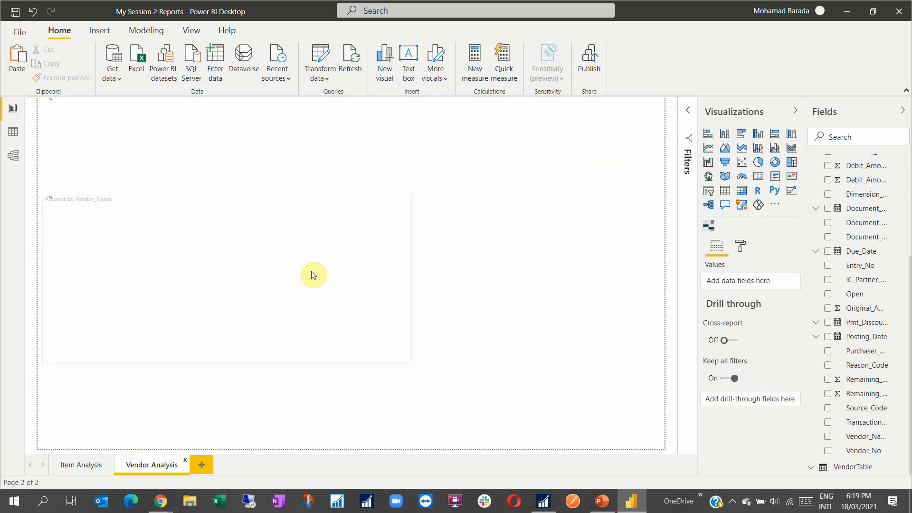
pyautogui.click(850, 13)
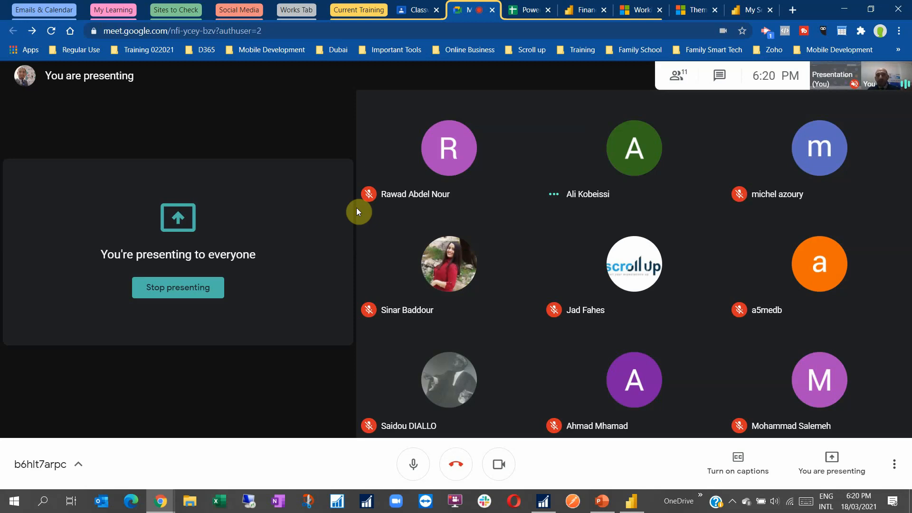
# - Return to the published report in the browser and leave it for the Apps page without saving the changes
pyautogui.click(749, 10)
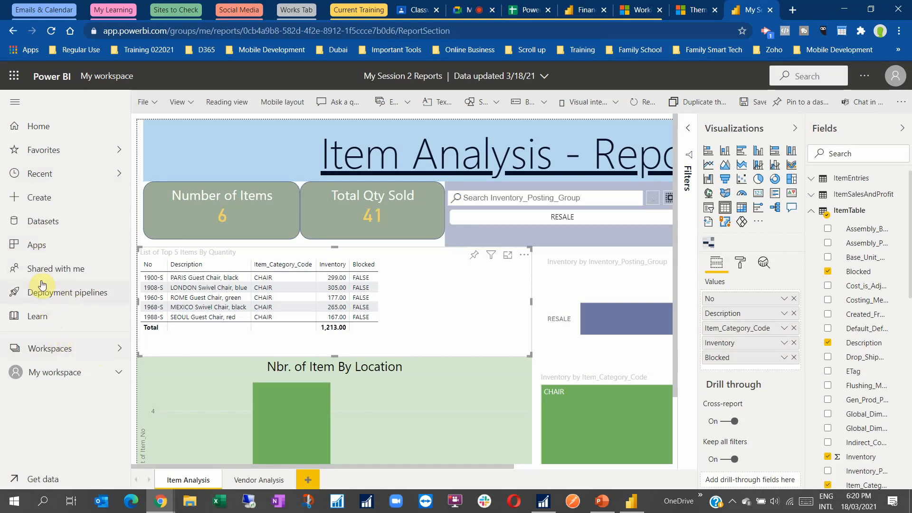
pyautogui.click(19, 243)
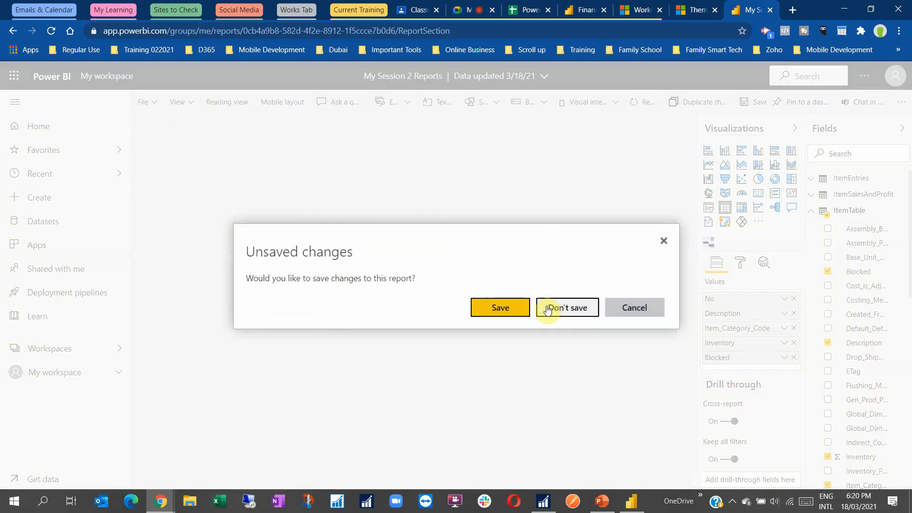
pyautogui.click(556, 308)
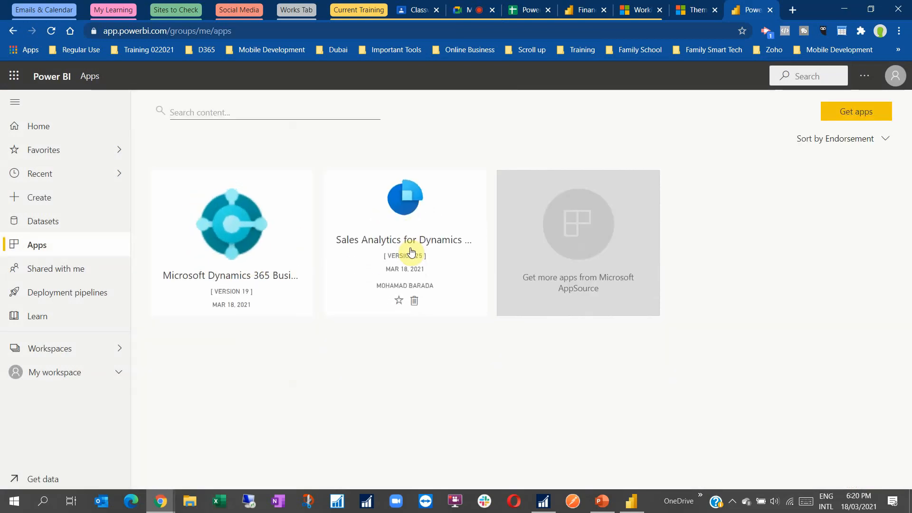
# - Open the Microsoft Dynamics 365 Business Central - Finance app and review its dashboard and FinancialDashboard report page
pyautogui.click(254, 224)
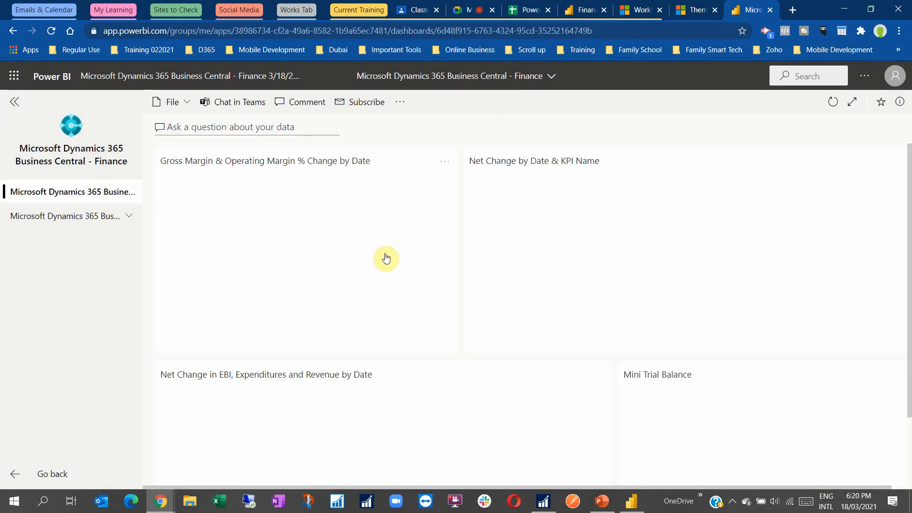
pyautogui.scroll(-2, 436, 246)
pyautogui.scroll(2, 436, 246)
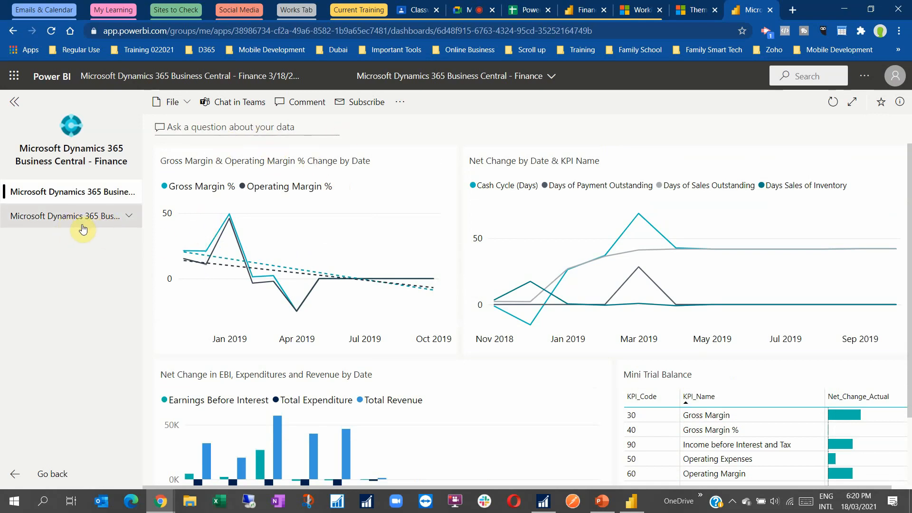
pyautogui.scroll(-2, 348, 317)
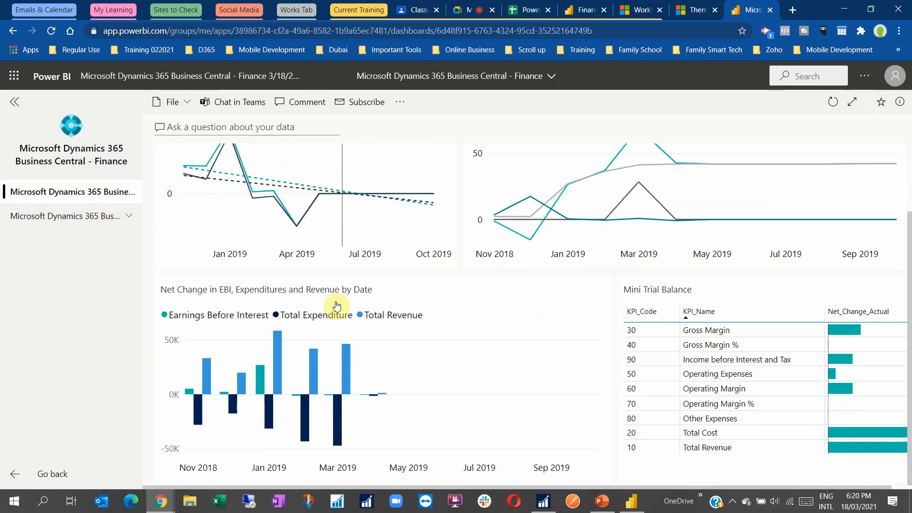
pyautogui.scroll(2, 348, 317)
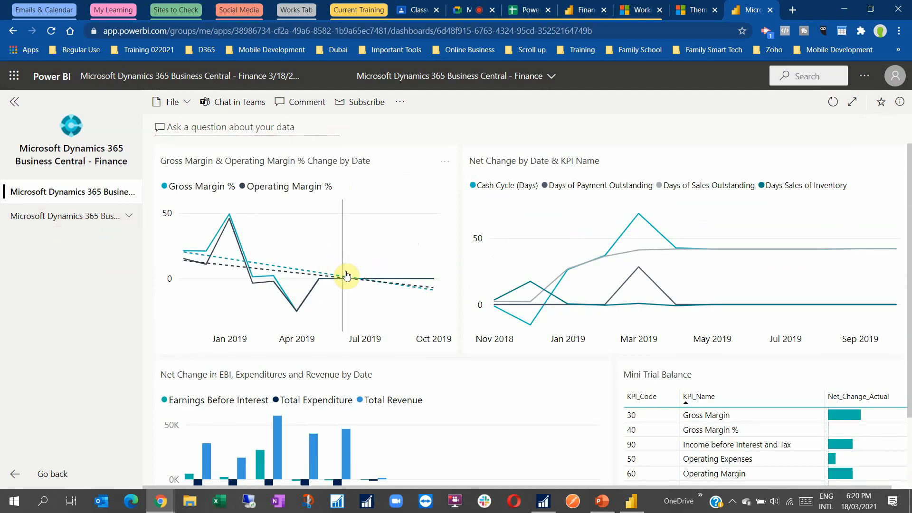
pyautogui.click(100, 214)
pyautogui.click(45, 240)
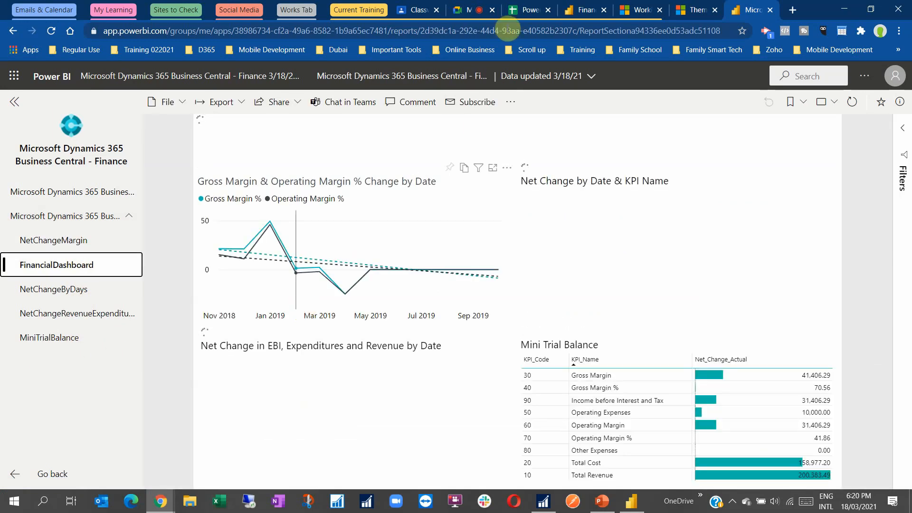
pyautogui.click(475, 5)
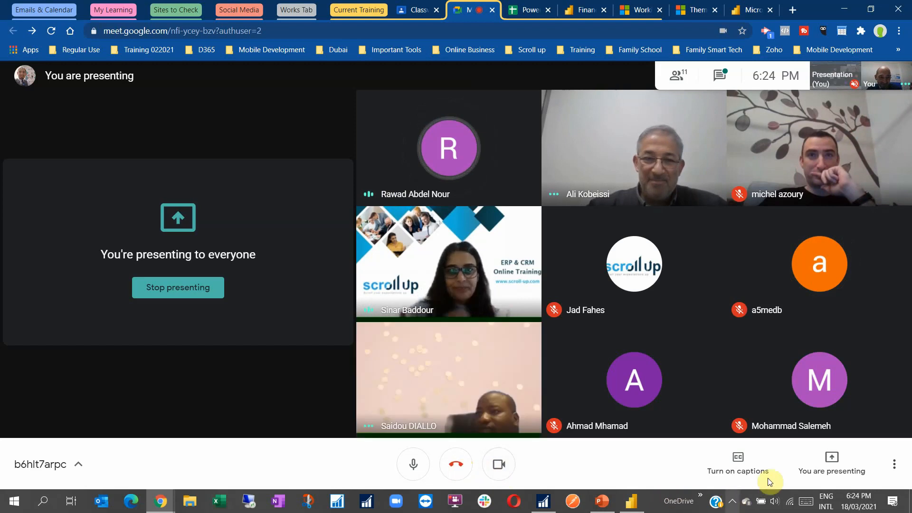
pyautogui.click(732, 501)
pyautogui.rightClick(760, 455)
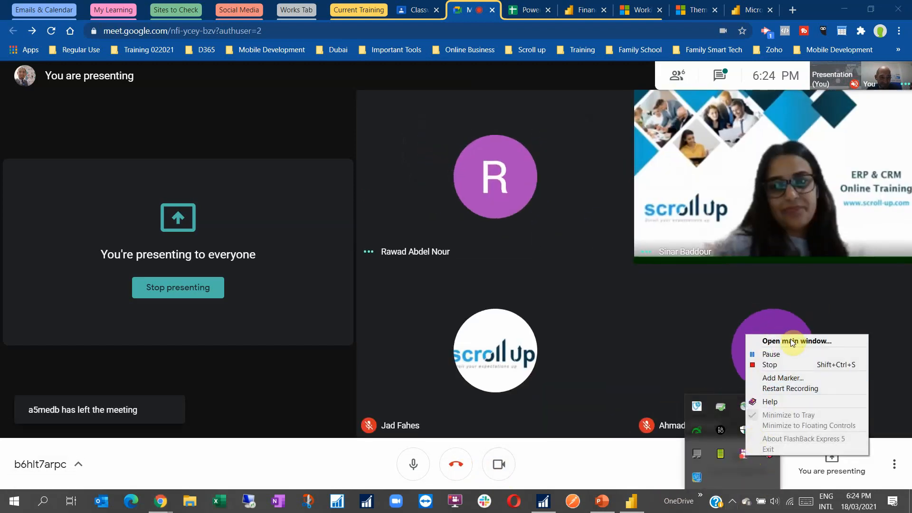